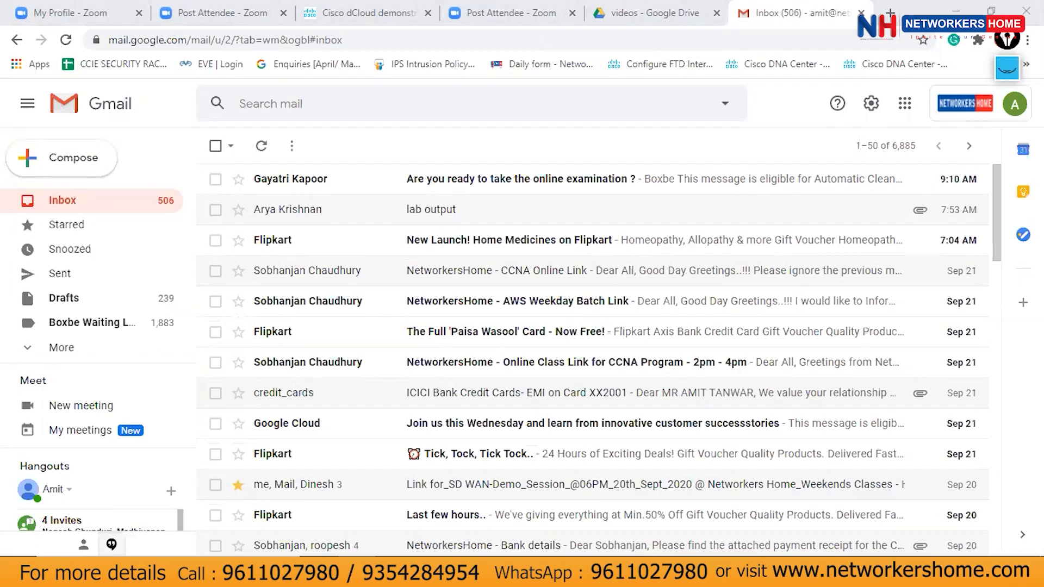
Switch from the Gmail inbox to the OneNote page with the hand-drawn router sketch.
key(alt+Tab)
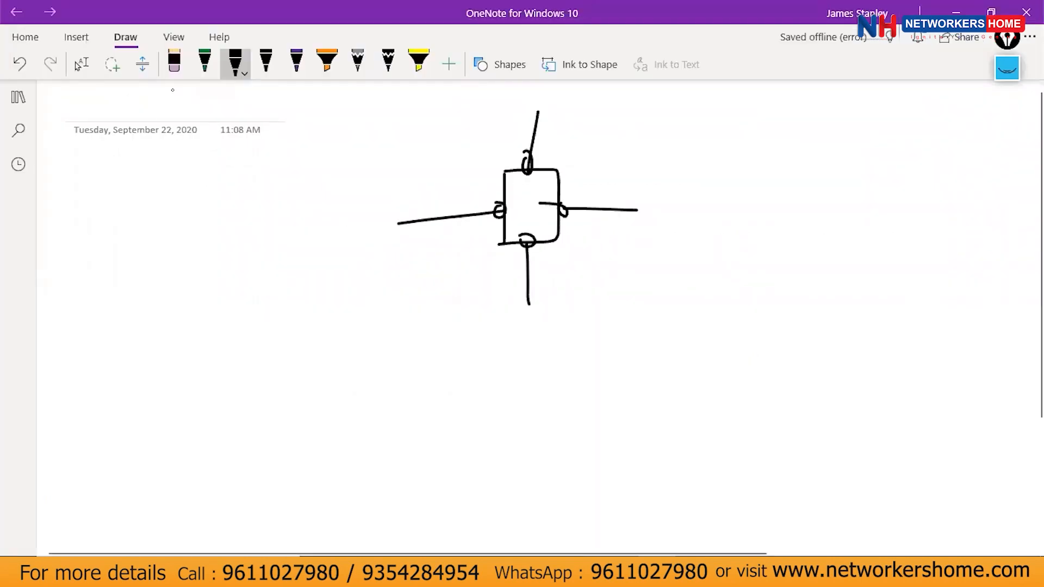
Set the pen to red and draw red brackets around the left and right zones.
click(207, 68)
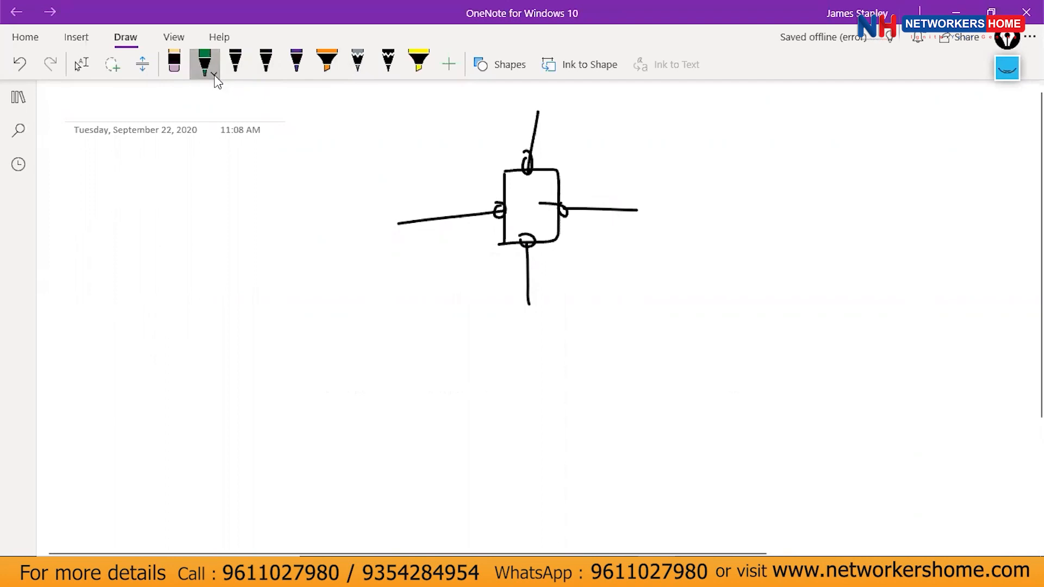
click(214, 74)
click(303, 164)
click(479, 182)
drag(476, 200, 504, 197)
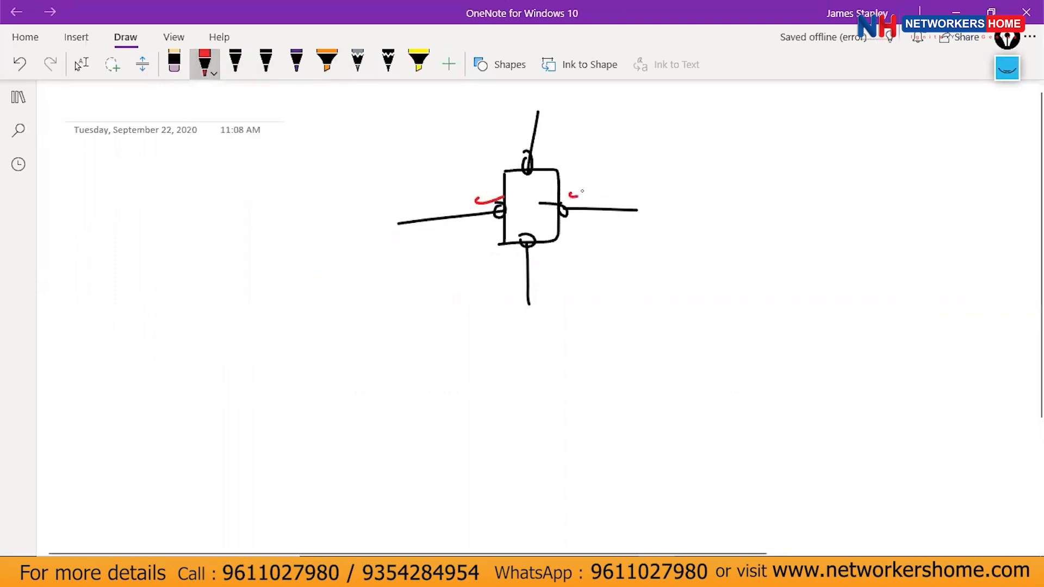
mouse_move(403, 158)
mouse_down()
mouse_move(479, 158)
mouse_move(411, 267)
mouse_up()
drag(593, 159, 596, 264)
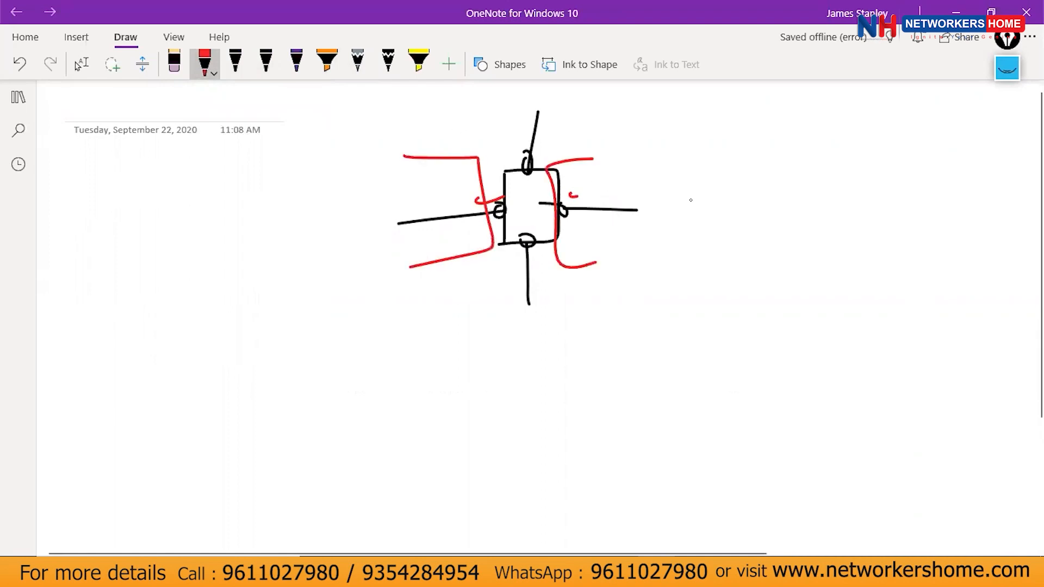
Mark the top, right, left and lower-left port crossings in purple.
click(297, 63)
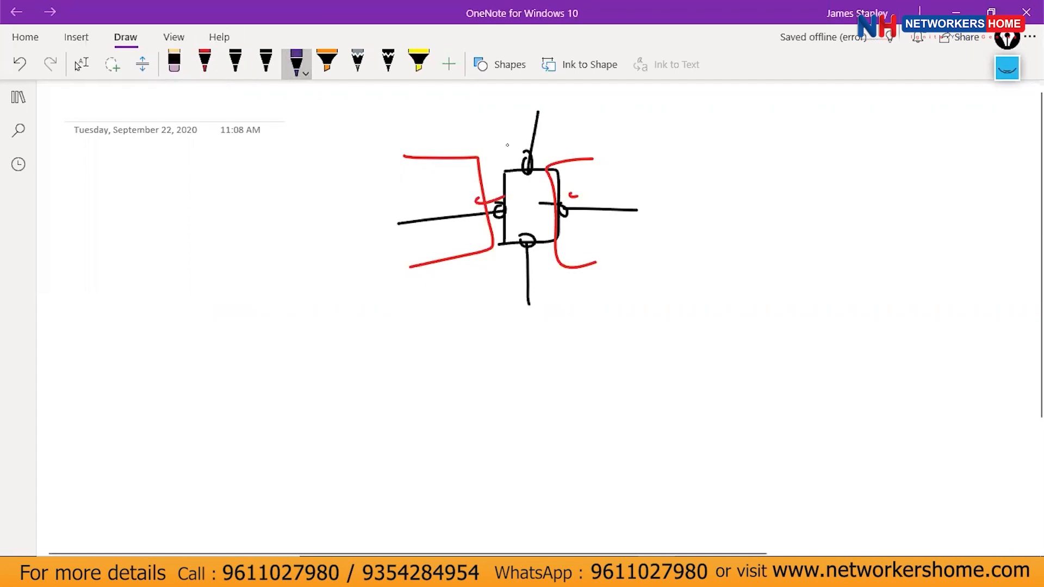
drag(525, 156, 550, 148)
drag(552, 210, 576, 204)
drag(469, 206, 500, 203)
drag(492, 234, 523, 227)
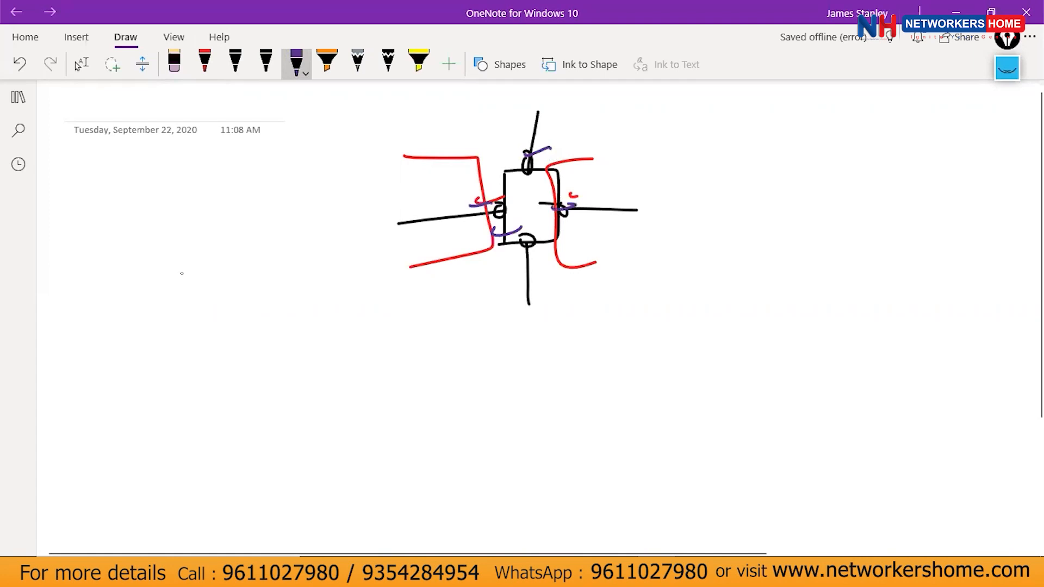
Handwrite arrow notes about interzone traffic beside the router sketch.
mouse_move(60, 267)
mouse_down()
mouse_move(93, 256)
mouse_move(98, 266)
mouse_move(96, 244)
mouse_up()
drag(106, 257, 131, 260)
mouse_move(123, 249)
mouse_down()
mouse_move(163, 256)
mouse_move(181, 234)
mouse_move(200, 246)
mouse_move(231, 235)
mouse_up()
mouse_move(67, 334)
mouse_down()
mouse_move(107, 333)
mouse_move(159, 310)
mouse_up()
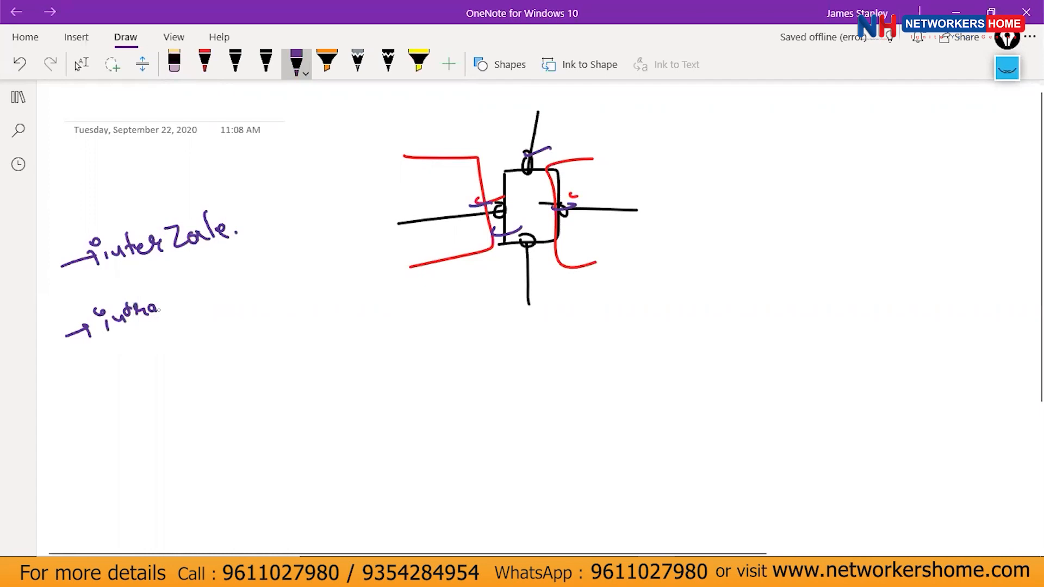
drag(233, 193, 250, 265)
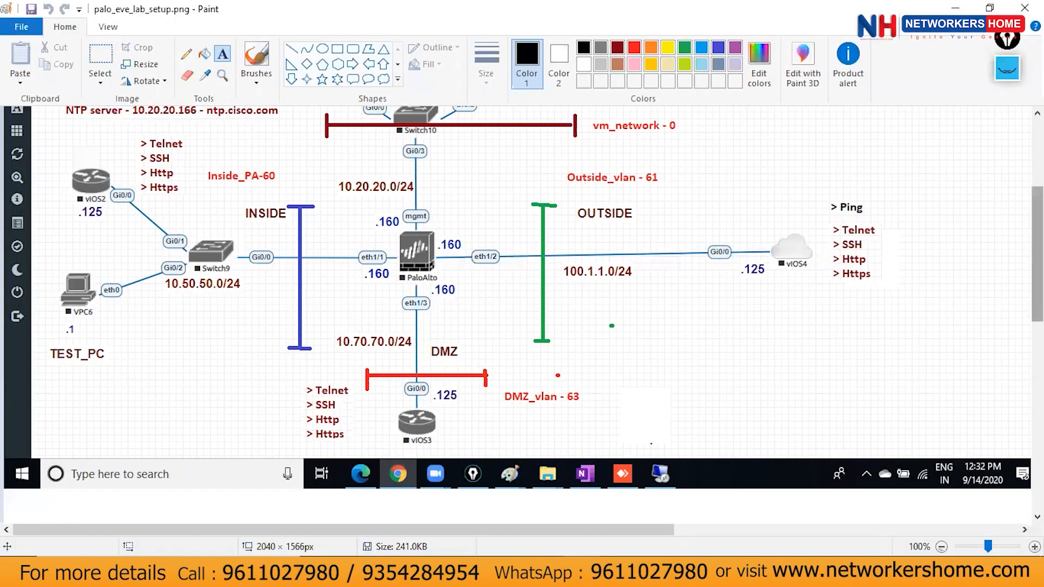
Draw pink traffic paths between Switch9, the OUTSIDE zone and the 100.1.1.0/24 services.
drag(1038, 240, 1038, 228)
click(1007, 71)
click(1007, 229)
mouse_move(186, 283)
mouse_down()
mouse_move(184, 253)
mouse_move(553, 233)
mouse_move(543, 239)
mouse_up()
mouse_move(565, 291)
mouse_down()
mouse_move(566, 262)
mouse_move(185, 269)
mouse_up()
mouse_move(185, 320)
mouse_down()
mouse_move(287, 310)
mouse_move(310, 403)
mouse_move(218, 290)
mouse_up()
mouse_move(662, 313)
mouse_down()
mouse_move(593, 417)
mouse_move(609, 411)
mouse_up()
drag(662, 308, 662, 318)
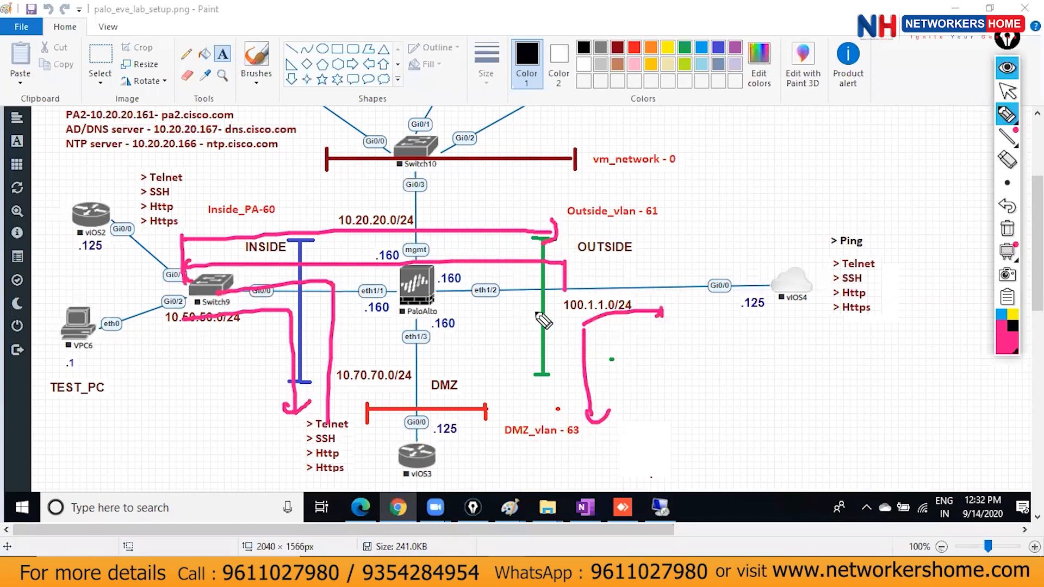
drag(542, 310, 515, 416)
drag(503, 418, 533, 407)
drag(521, 322, 537, 364)
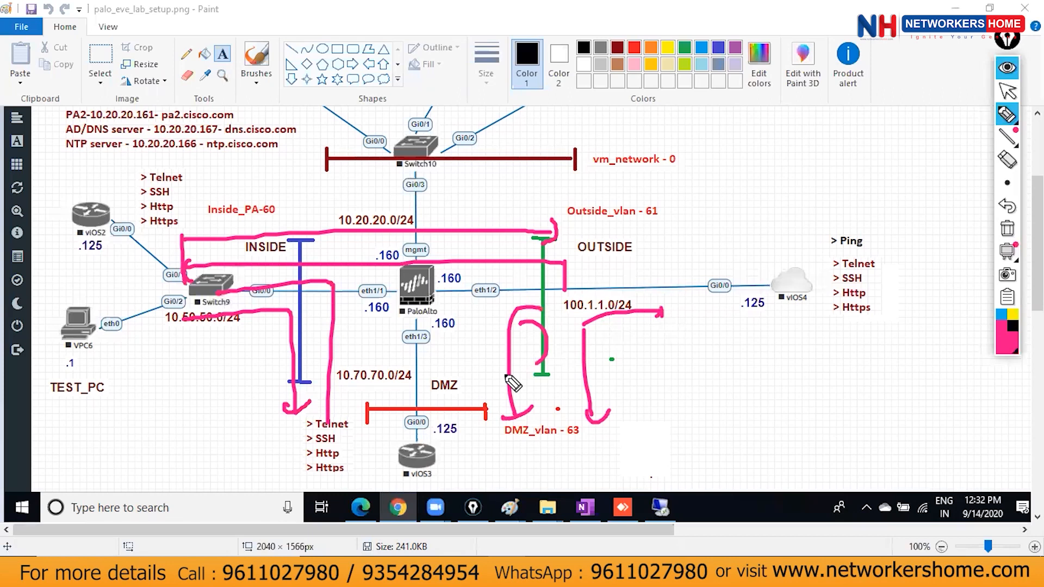
Clear those paths and circle the vIOS2 router and PaloAlto firewall in pink.
click(1008, 228)
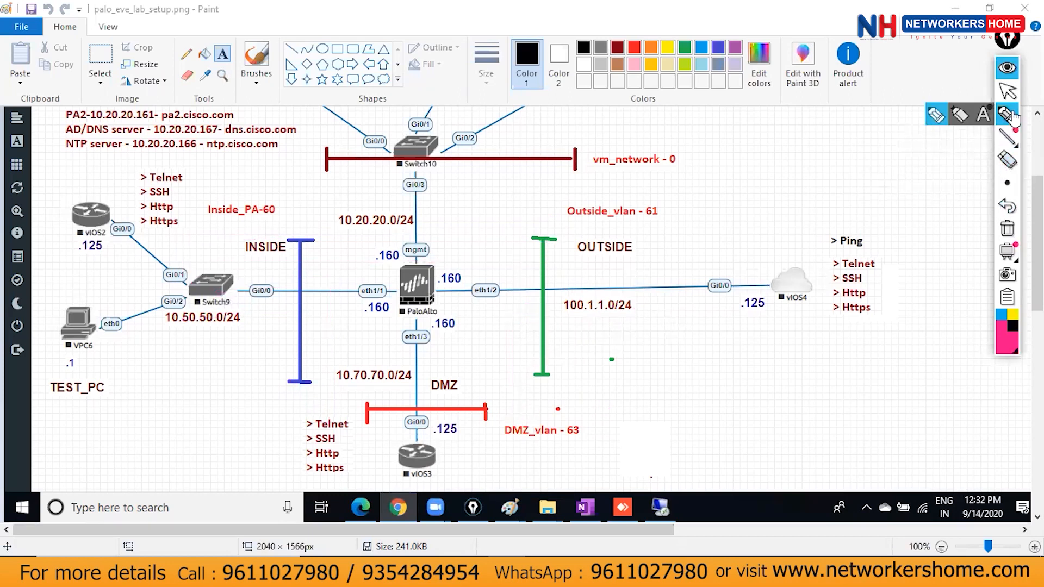
mouse_move(96, 185)
mouse_down()
mouse_move(66, 220)
mouse_move(99, 190)
mouse_move(103, 159)
mouse_move(141, 140)
mouse_move(154, 165)
mouse_move(148, 159)
mouse_up()
drag(132, 166, 146, 164)
mouse_move(465, 229)
mouse_down()
mouse_move(400, 234)
mouse_move(365, 289)
mouse_move(388, 346)
mouse_move(441, 340)
mouse_move(504, 235)
mouse_move(505, 322)
mouse_move(437, 338)
mouse_up()
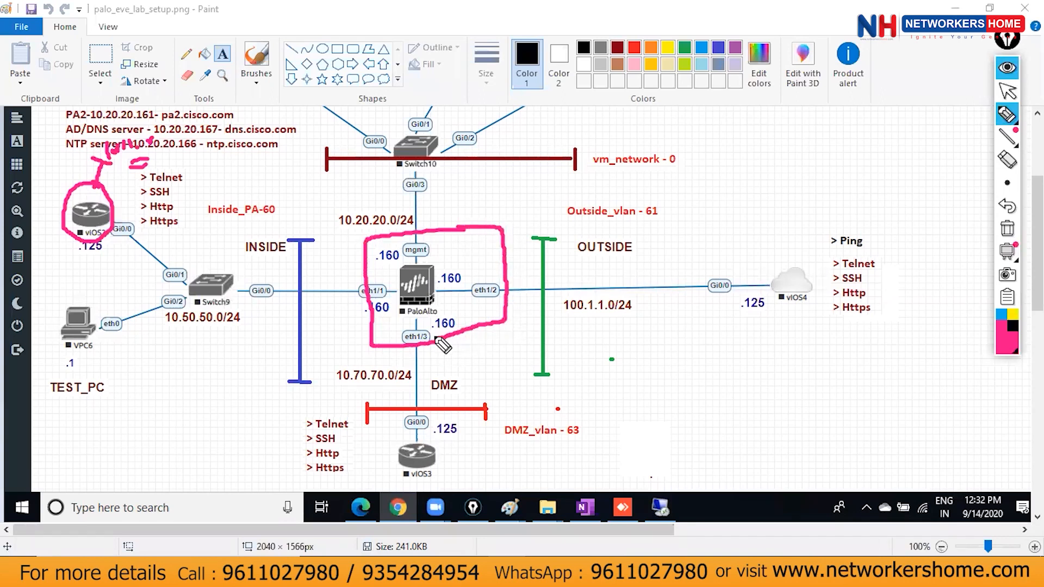
Choose the thickest pen size and hide the pink annotations.
click(1007, 184)
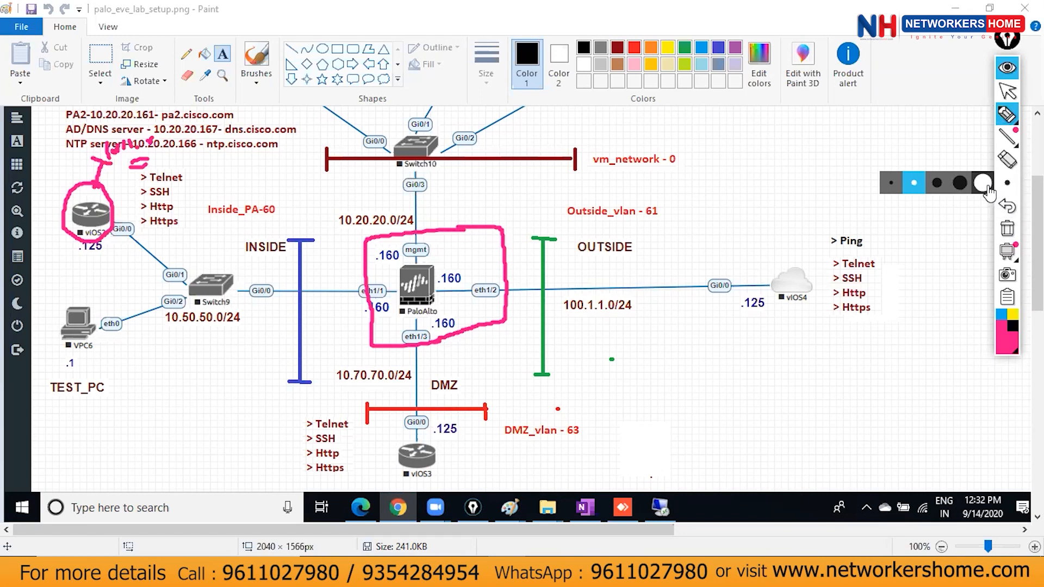
click(984, 183)
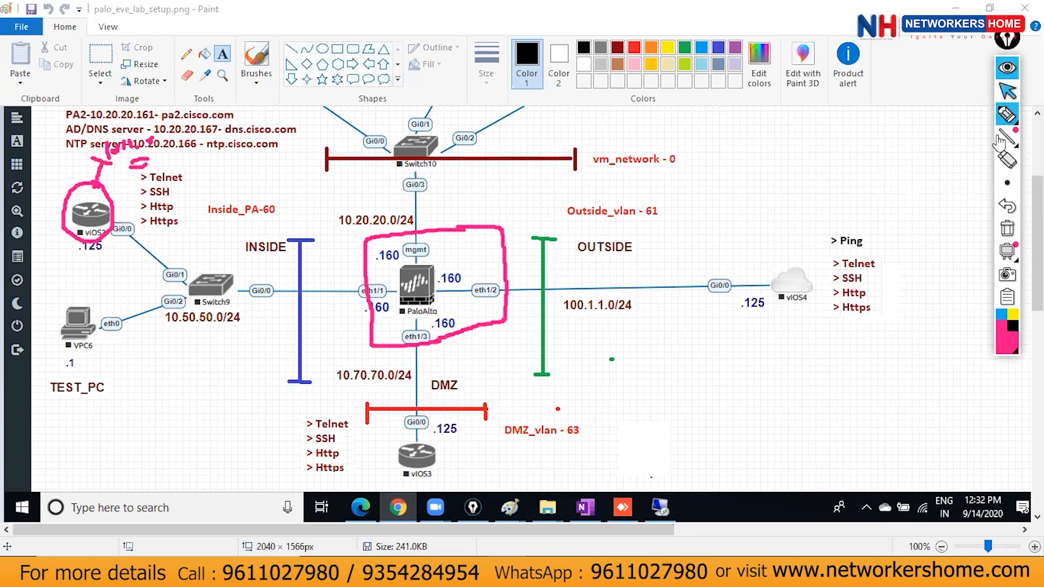
click(1004, 68)
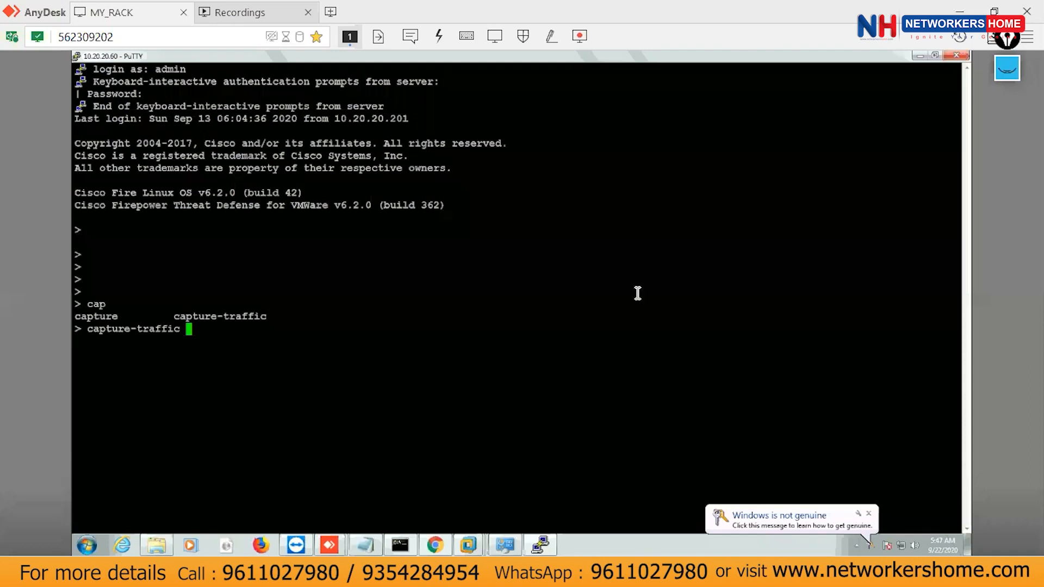
Dismiss the Firepower error and log in to the Palo Alto web UI with the admin username and password.
click(919, 57)
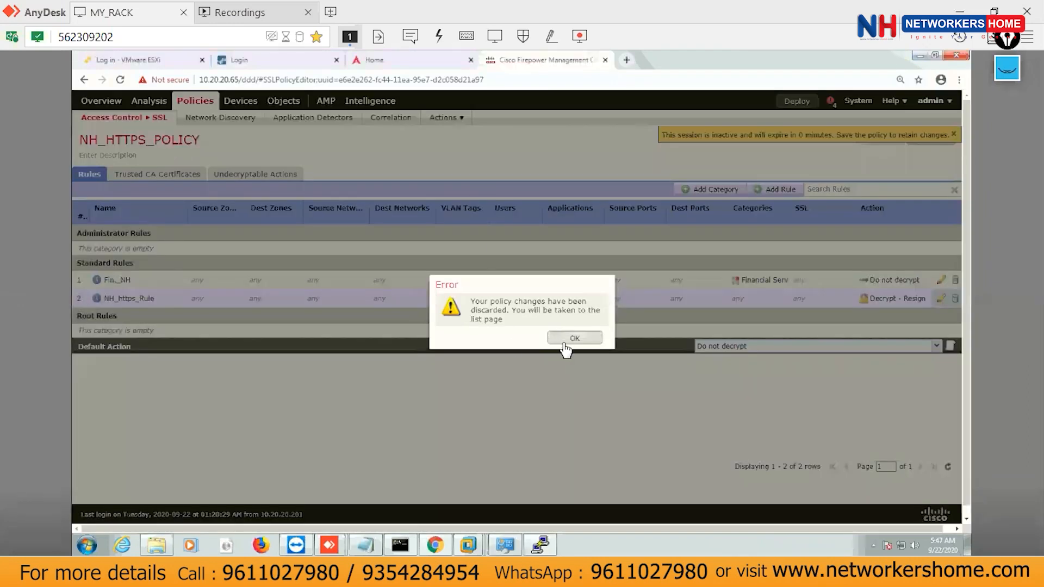
click(566, 341)
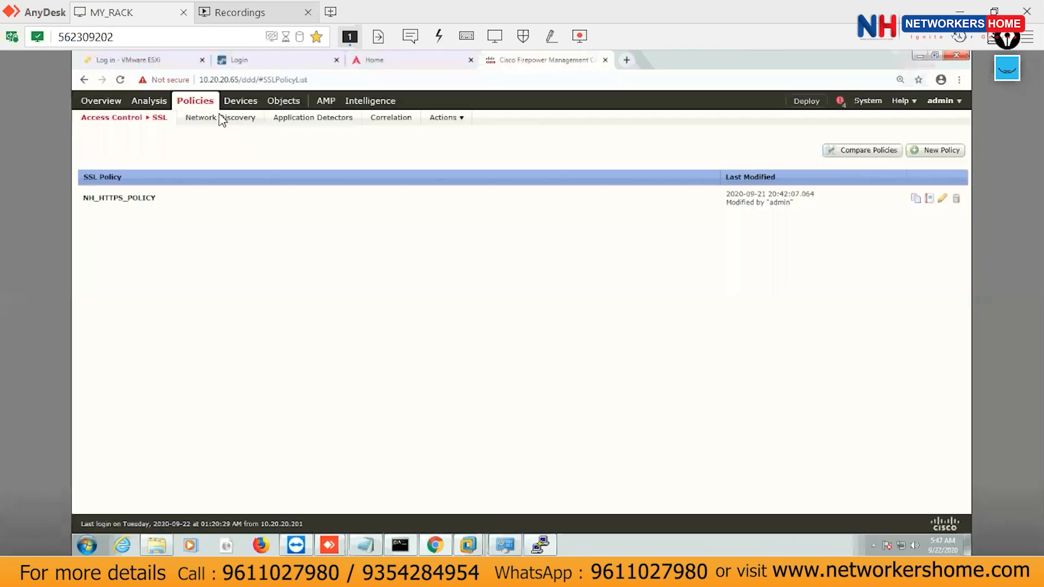
click(240, 60)
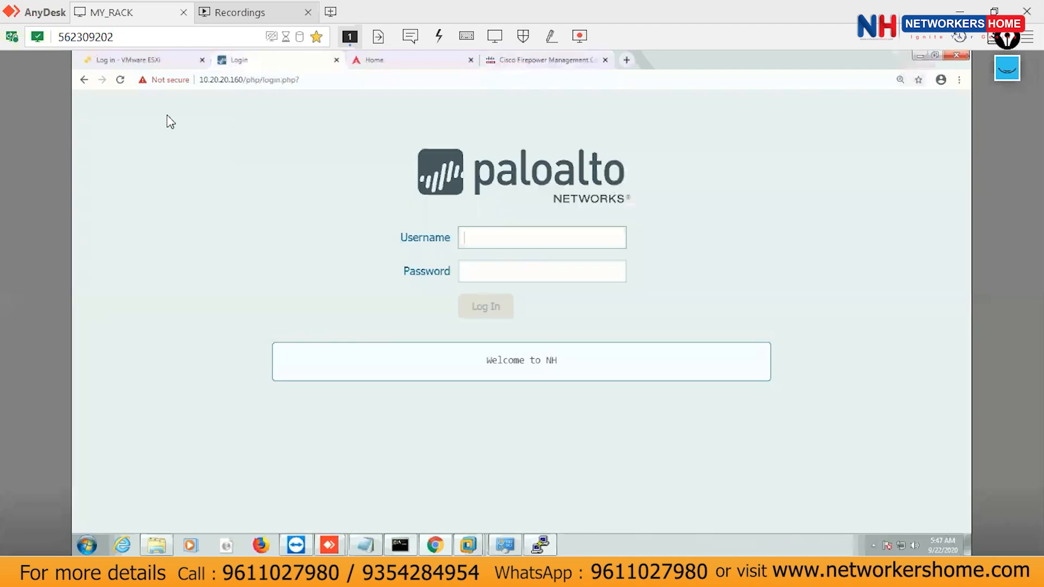
click(502, 241)
text(admin)
key(Tab)
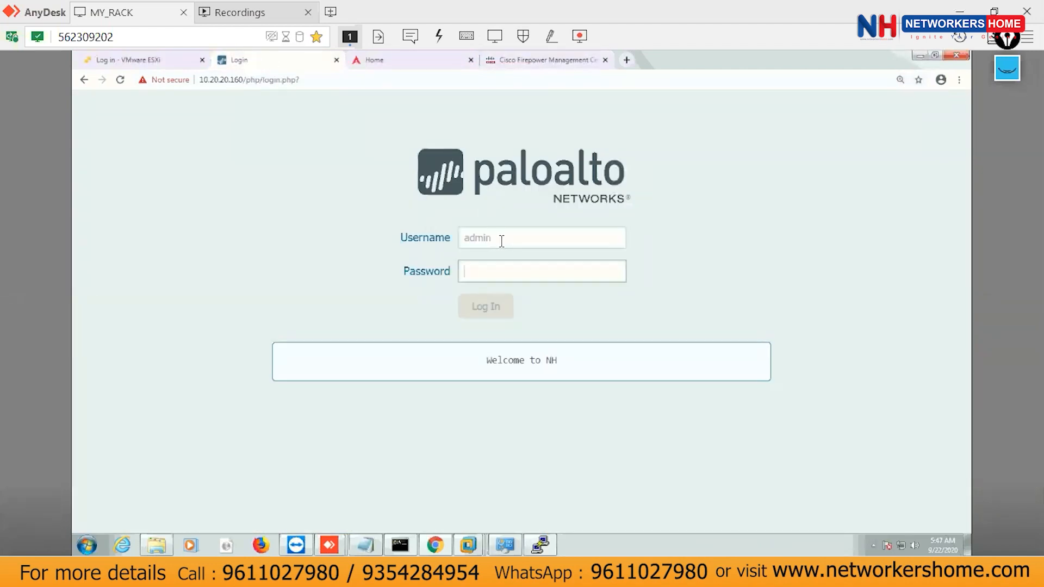
text(admin)
key(Return)
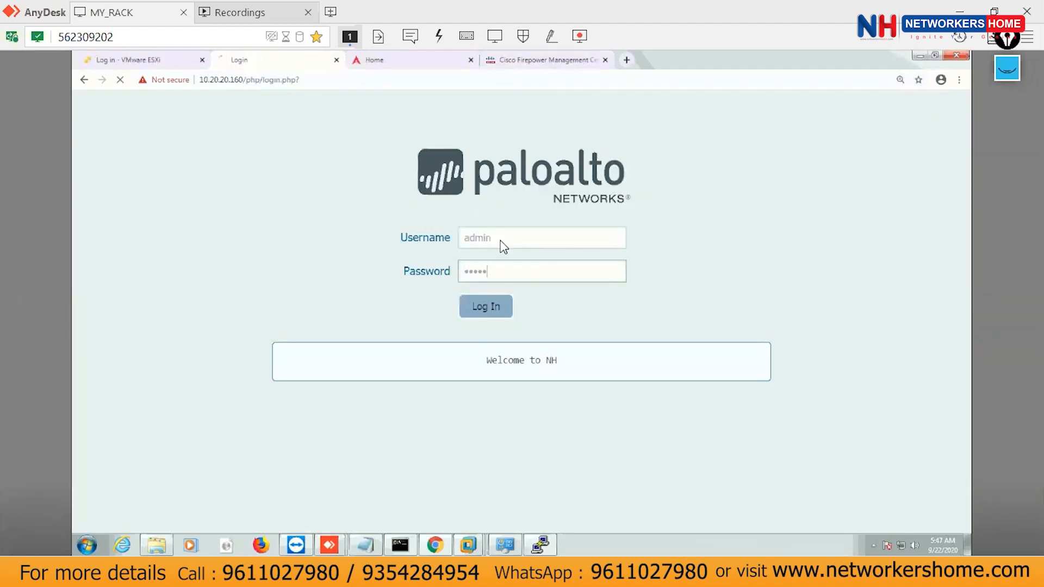
Launch PuTTY from the Start search and bring its configuration window forward.
click(92, 543)
text(putty)
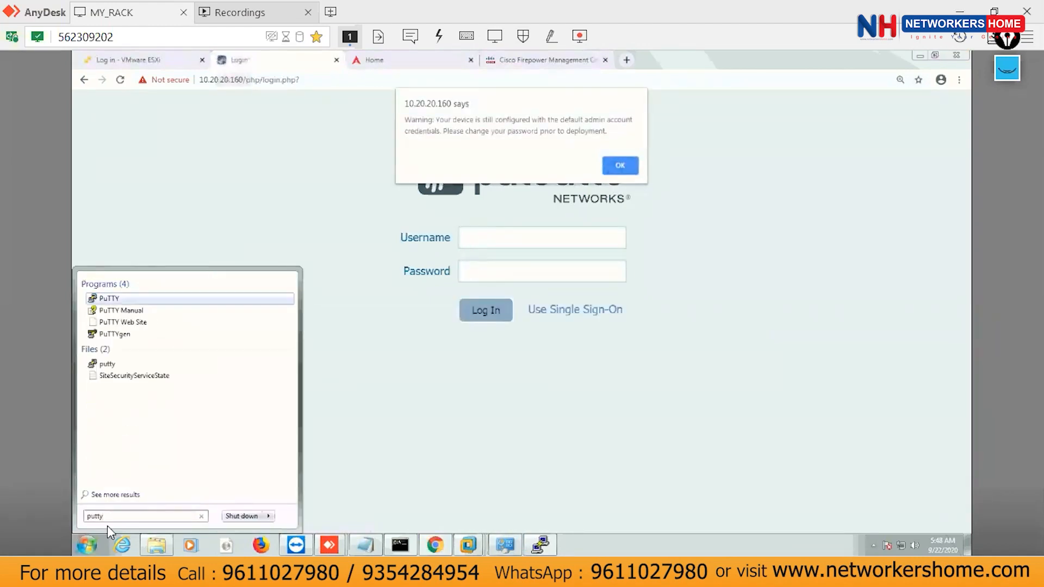
key(Return)
click(619, 167)
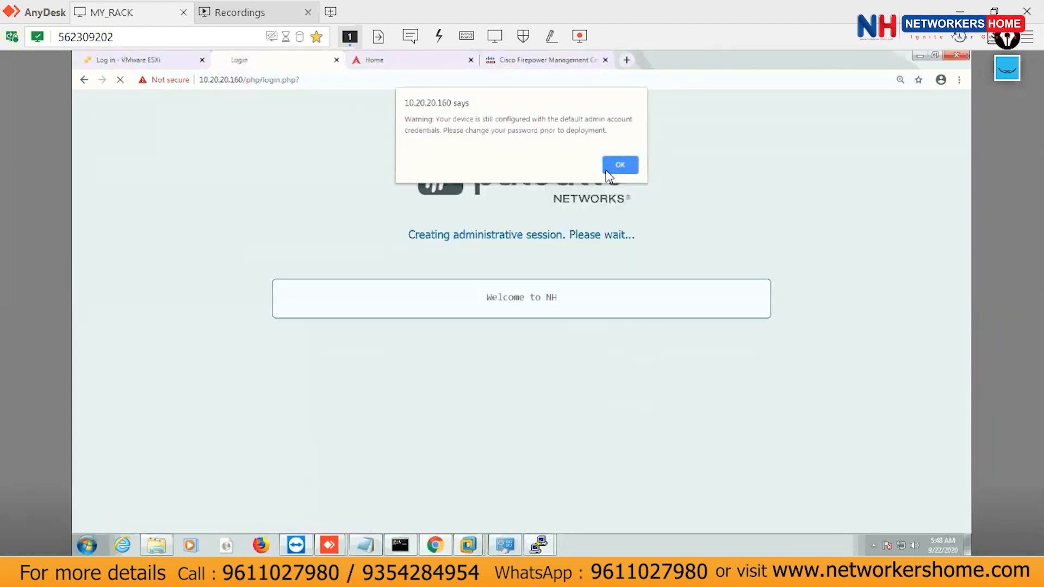
mouse_move(540, 545)
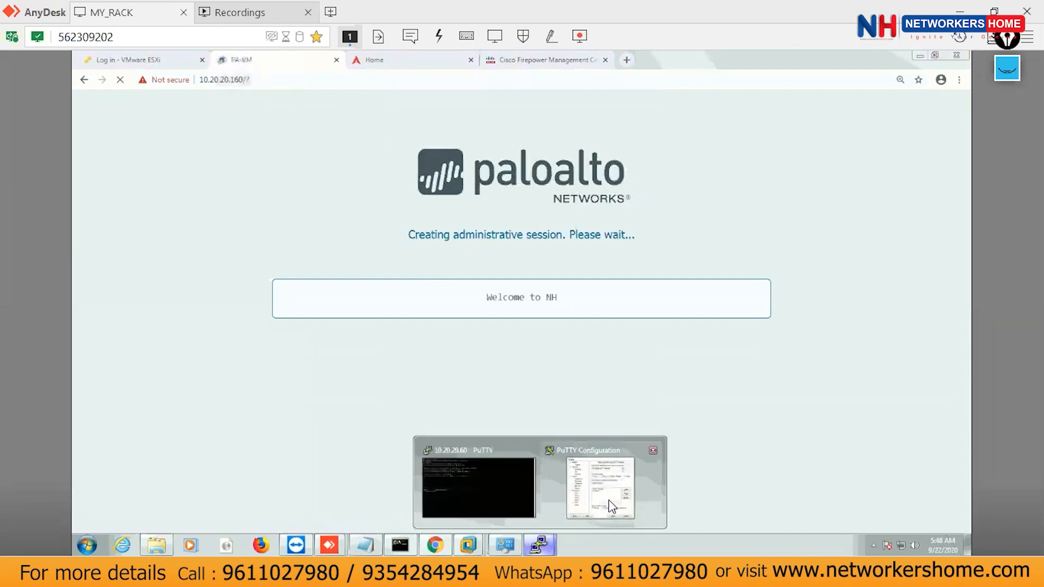
click(608, 498)
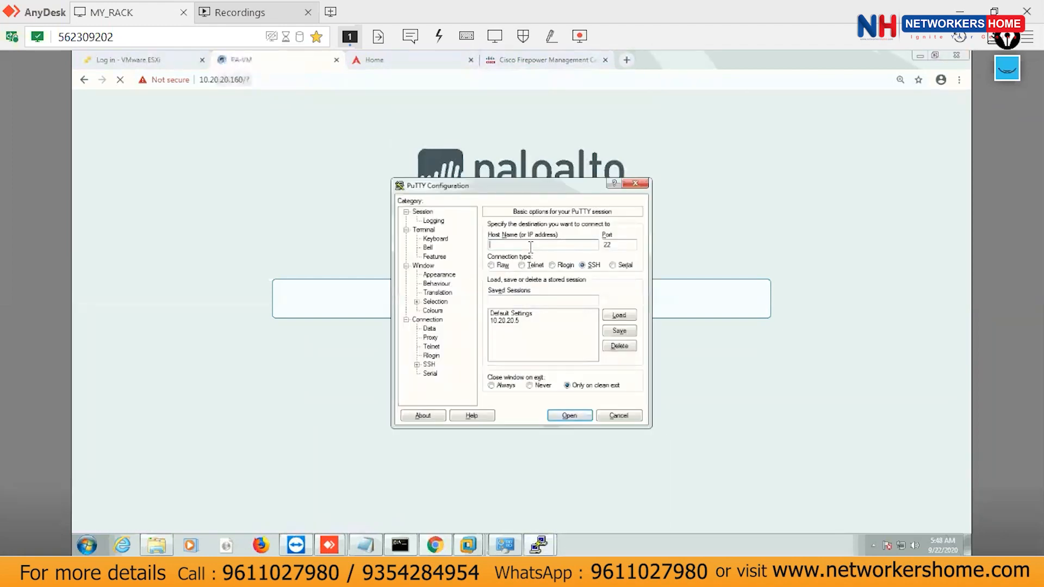
Try an SSH session to the incomplete address 10.2, then close it.
text(10.20.20.60)
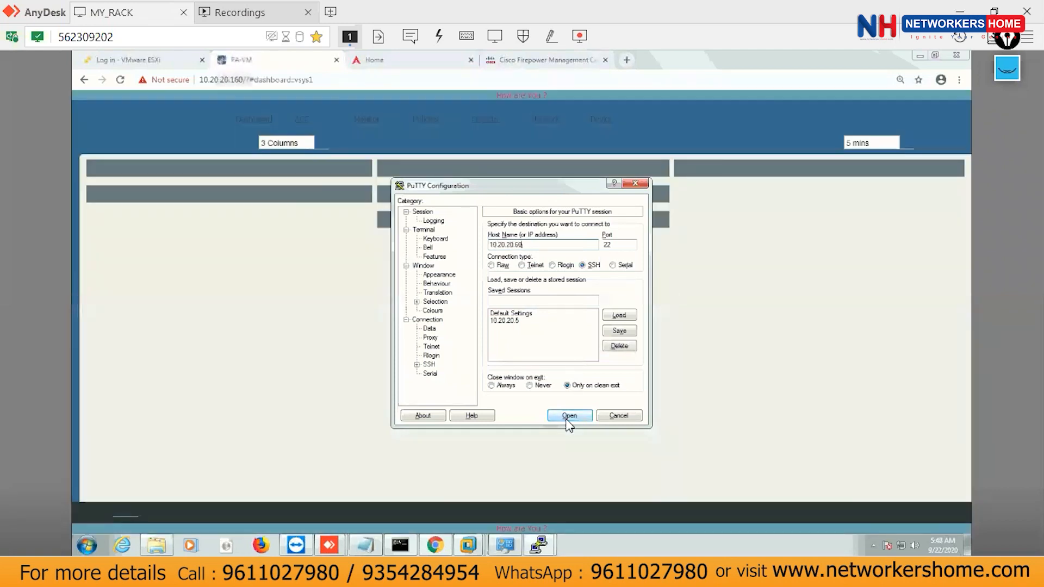
click(570, 416)
text(admin)
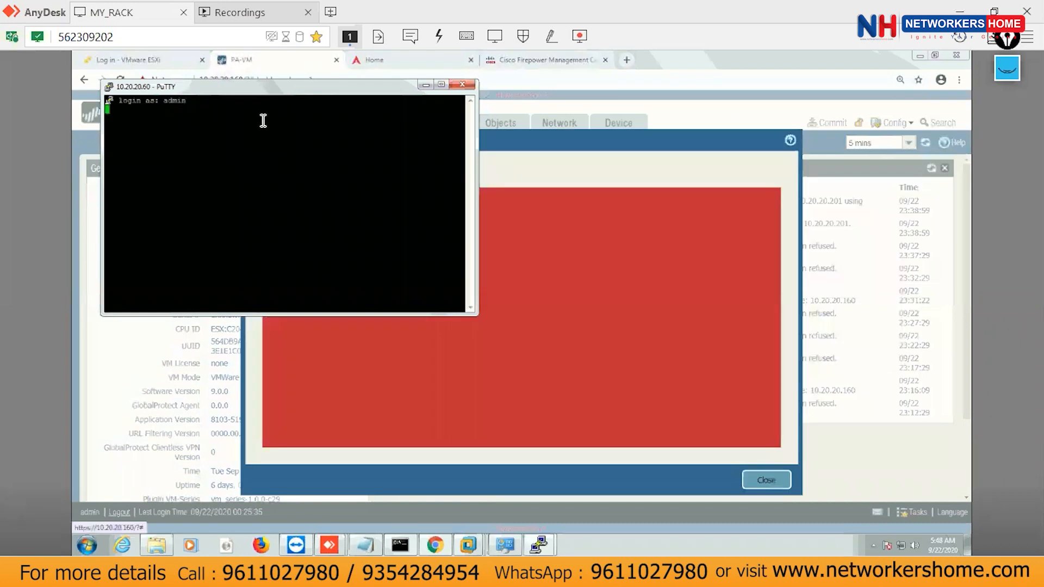
click(461, 86)
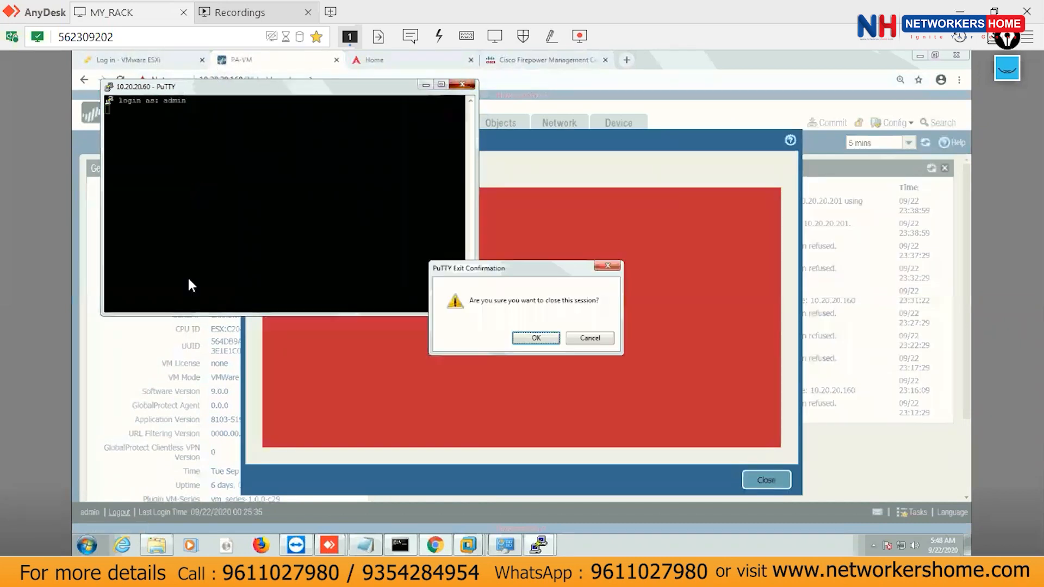
click(532, 339)
Relaunch PuTTY, connect to 10.20.20.60 as admin, then close that mistaken session.
click(87, 545)
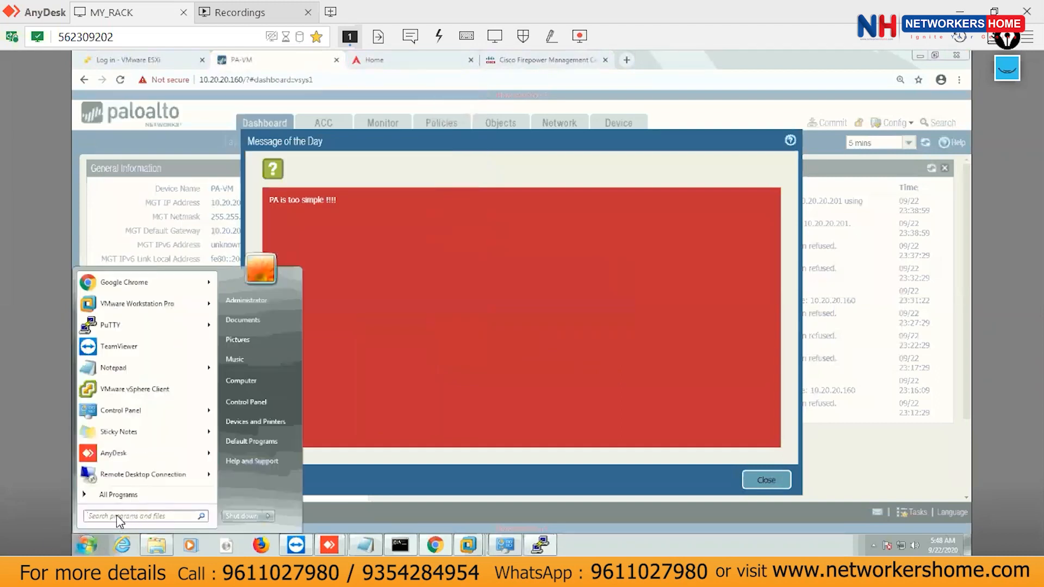
click(118, 516)
text(putty)
key(Return)
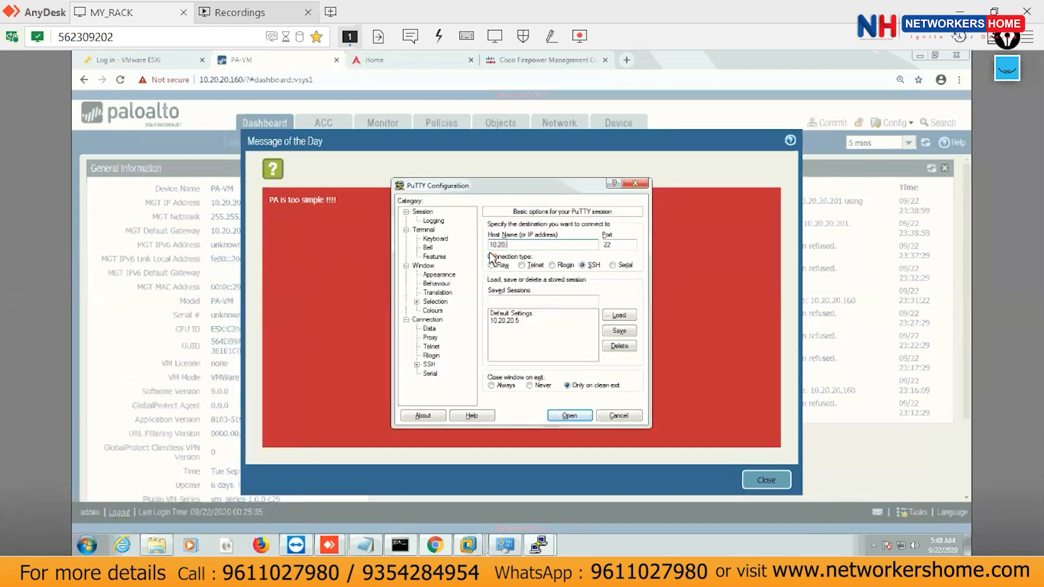
text(10.20.20.60)
click(569, 416)
text(admin)
key(Return)
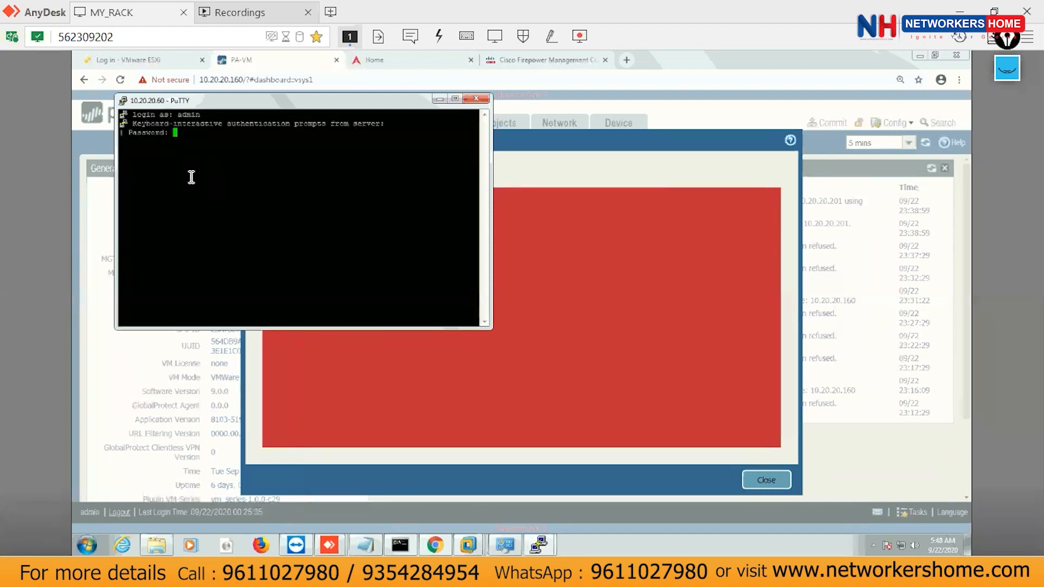
click(476, 100)
key(Return)
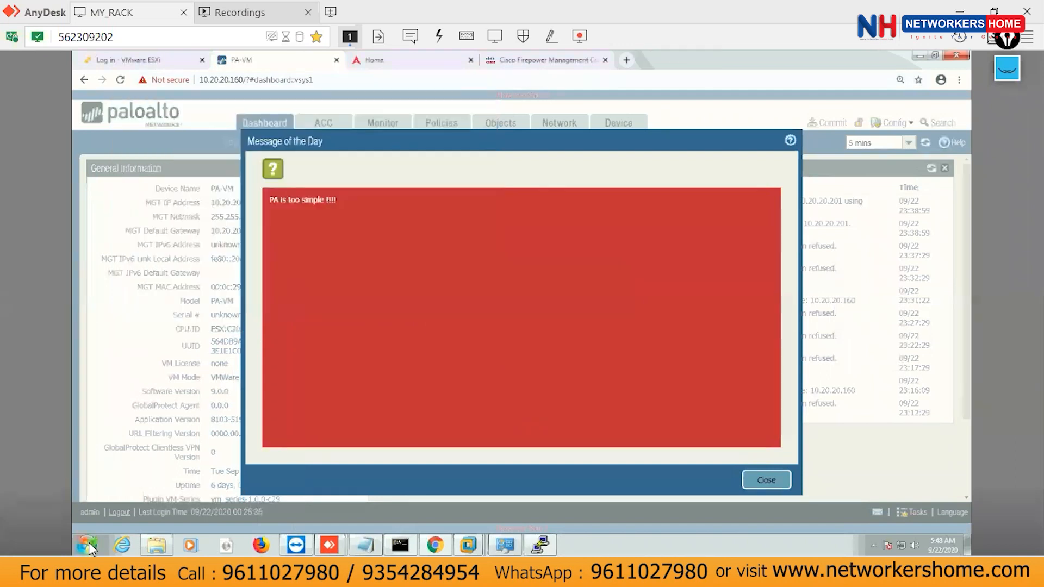
Relaunch PuTTY, connect to 10.20.20.160, accept the host key and log in as admin.
click(87, 545)
text(putty)
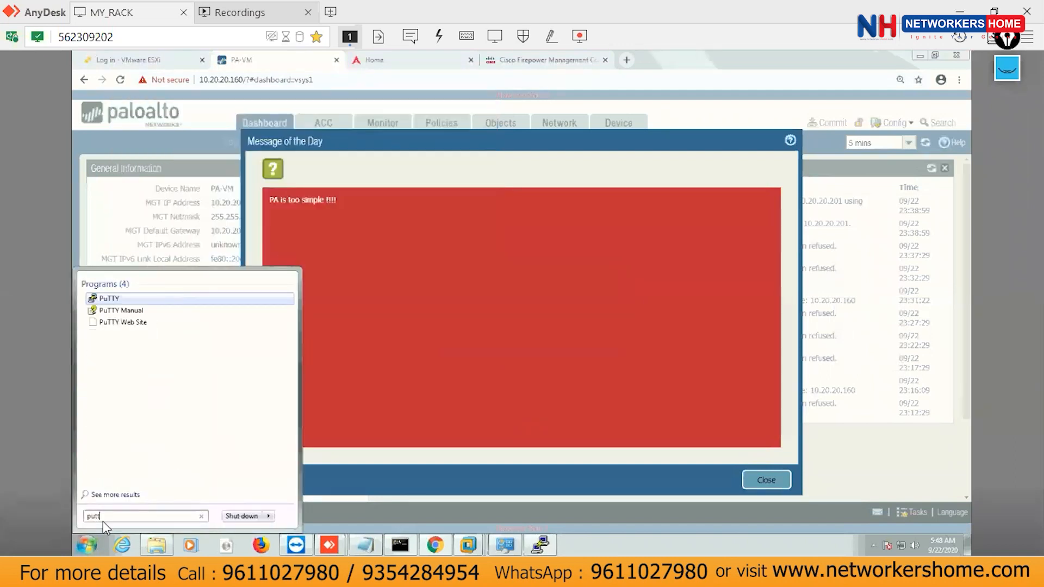
click(108, 302)
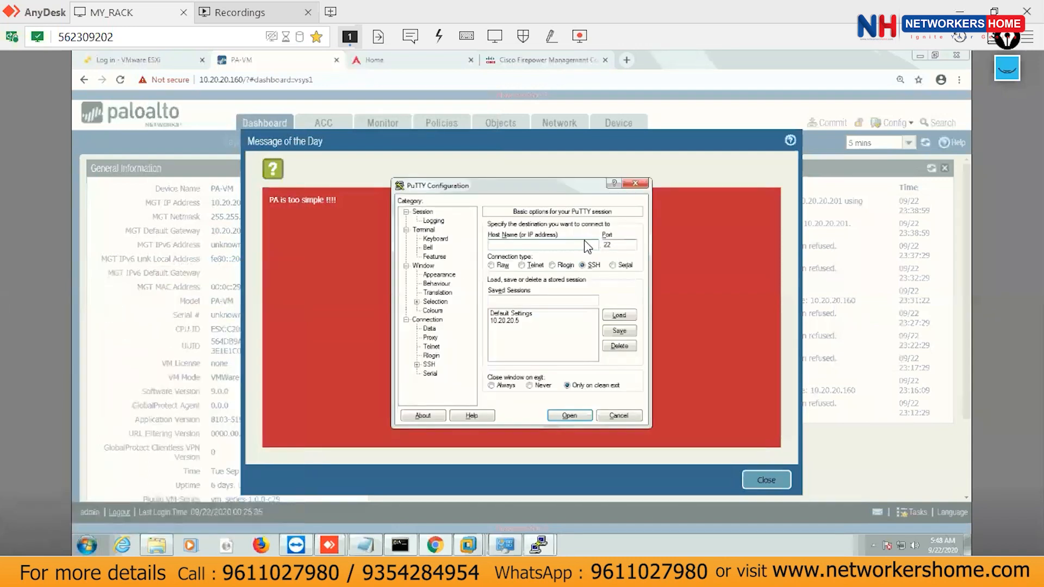
text(10.20.20.160)
click(569, 416)
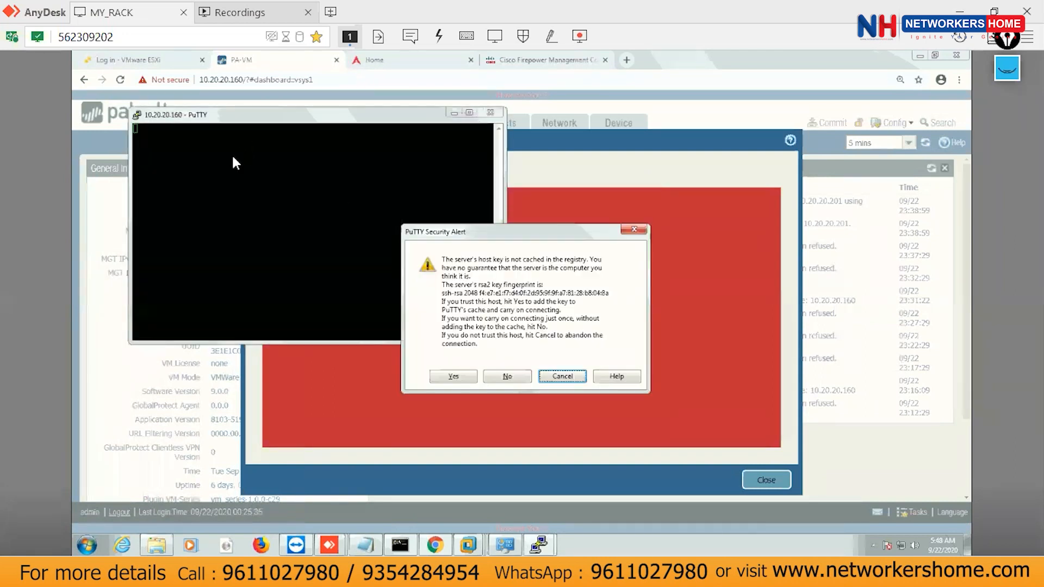
click(453, 376)
text(ad)
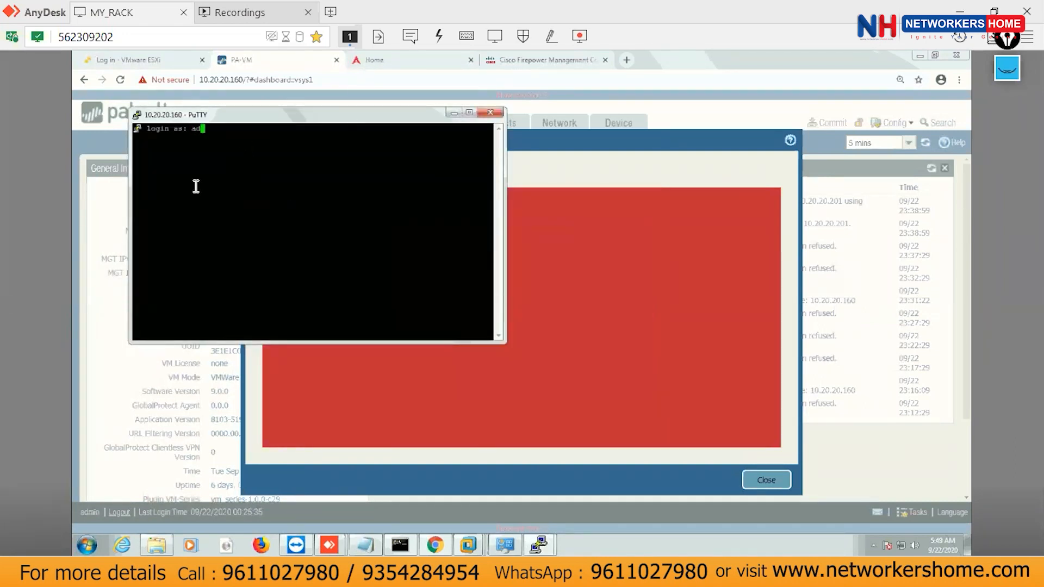
text(min)
key(Return)
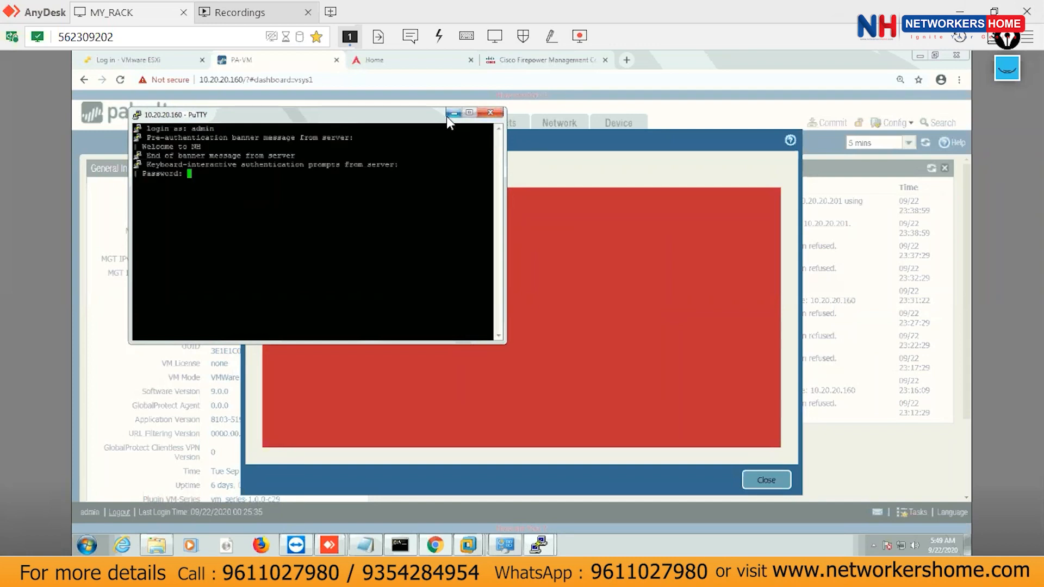
key(Return)
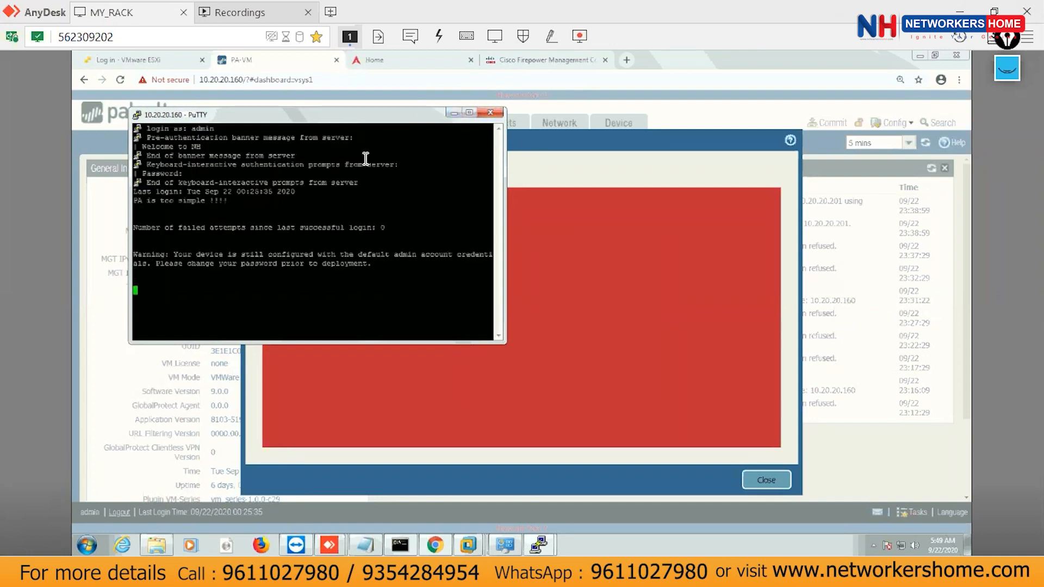
key(Return)
key(Return)
key(Return)
Change the terminal font to Bold 14 point, apply it and maximize the window.
right_click(307, 120)
click(381, 277)
click(438, 275)
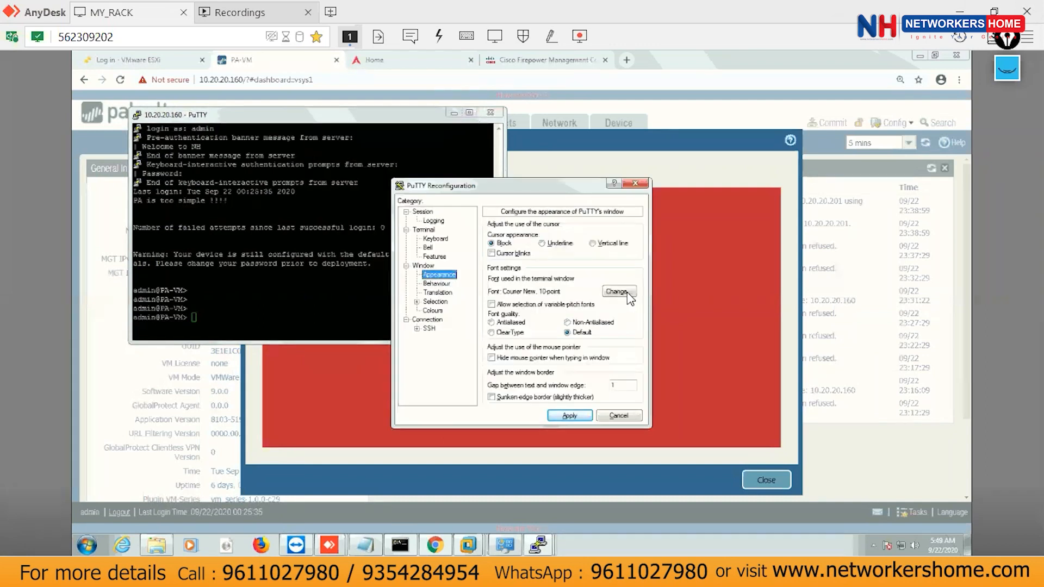
click(620, 291)
click(538, 325)
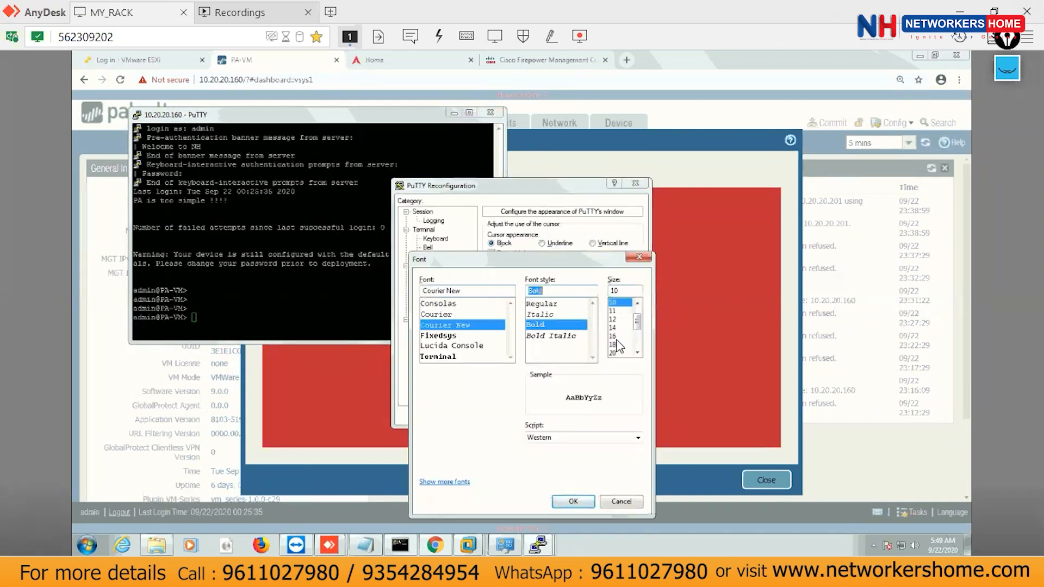
click(613, 328)
click(573, 501)
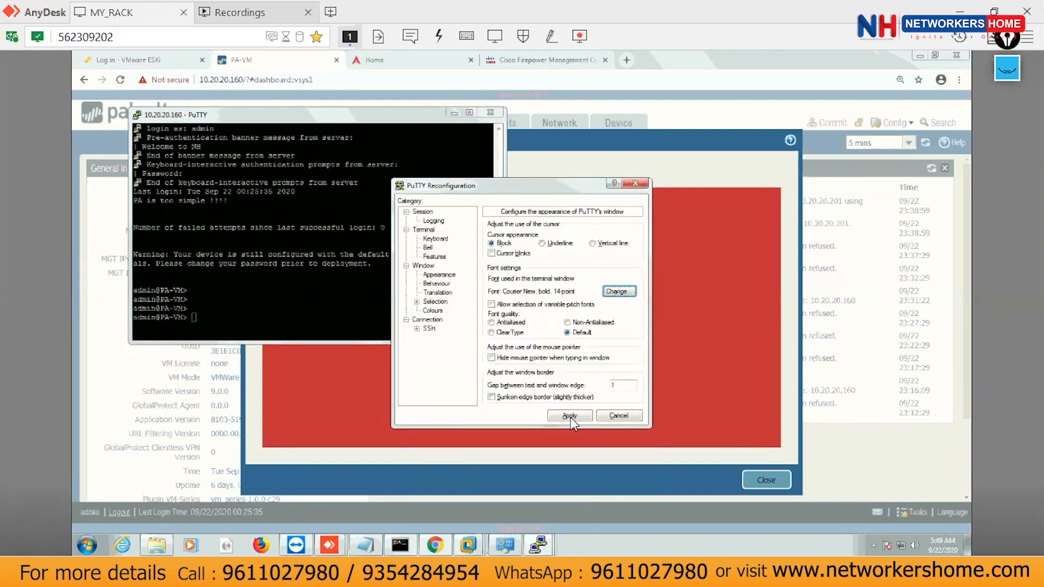
click(574, 422)
click(604, 112)
Run 'show routing route', select the NH_ROUTER rows, and switch to the Paint lab diagram.
key(Return)
key(Return)
key(Return)
key(Return)
text(show ru)
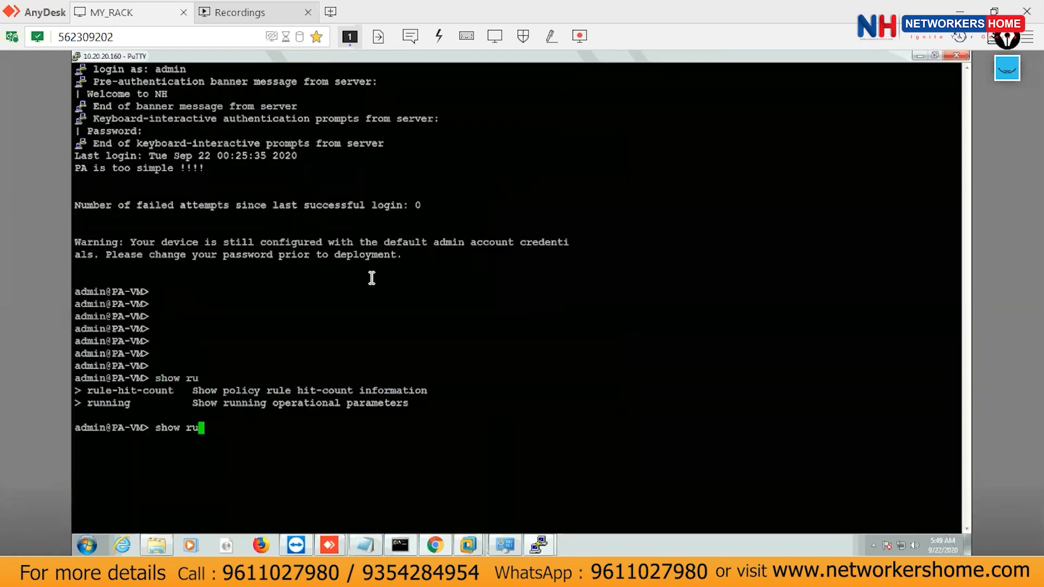
text(?outing ?)
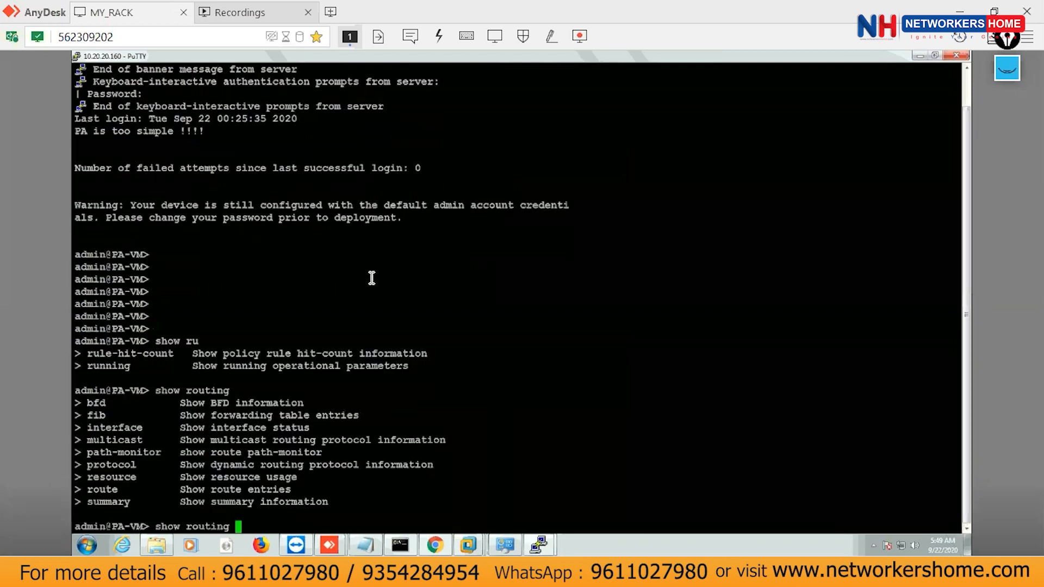
text(route)
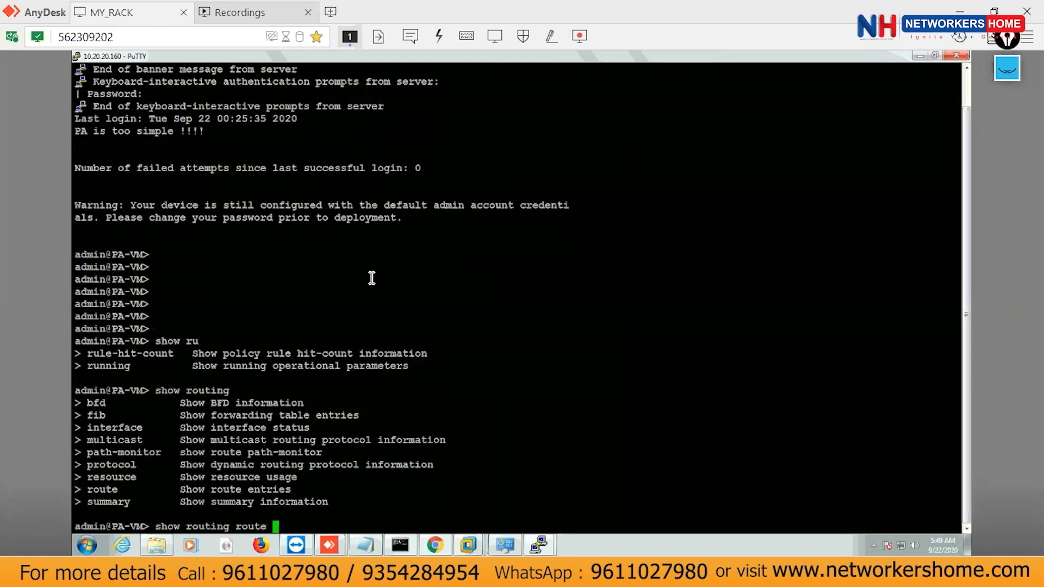
key(Return)
key(Return)
key(Return)
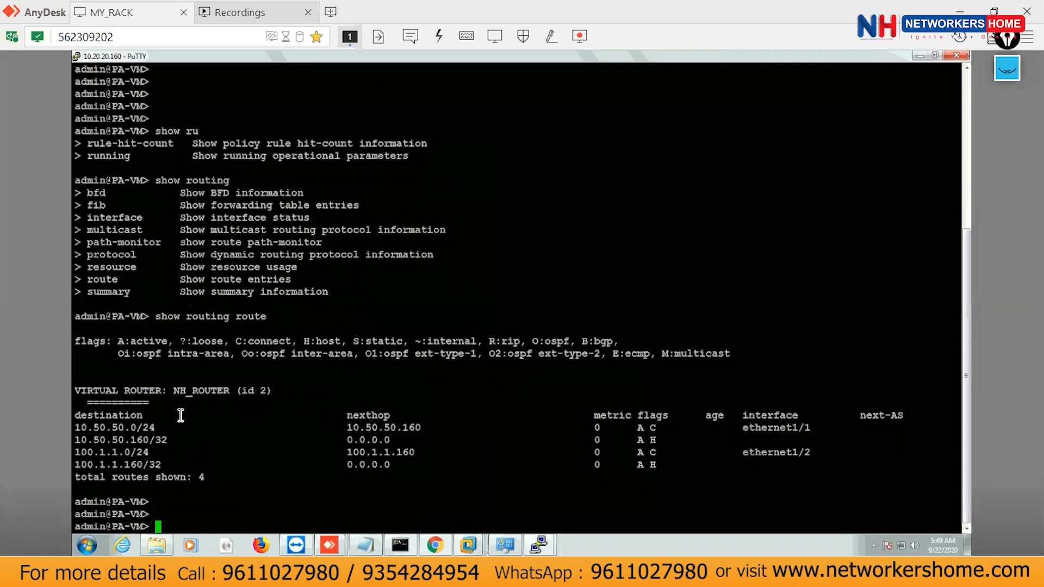
drag(82, 414, 199, 474)
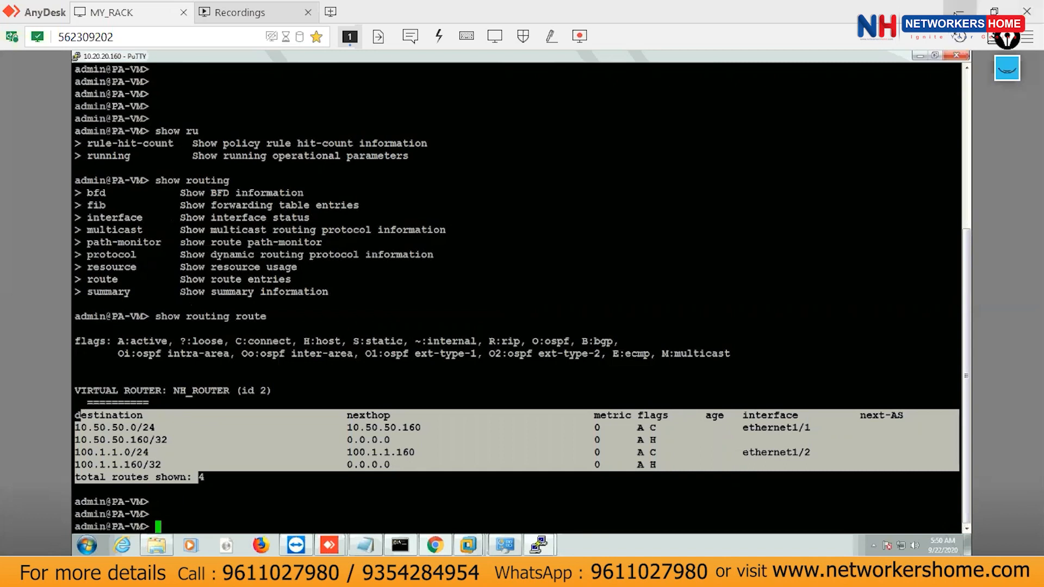
click(969, 11)
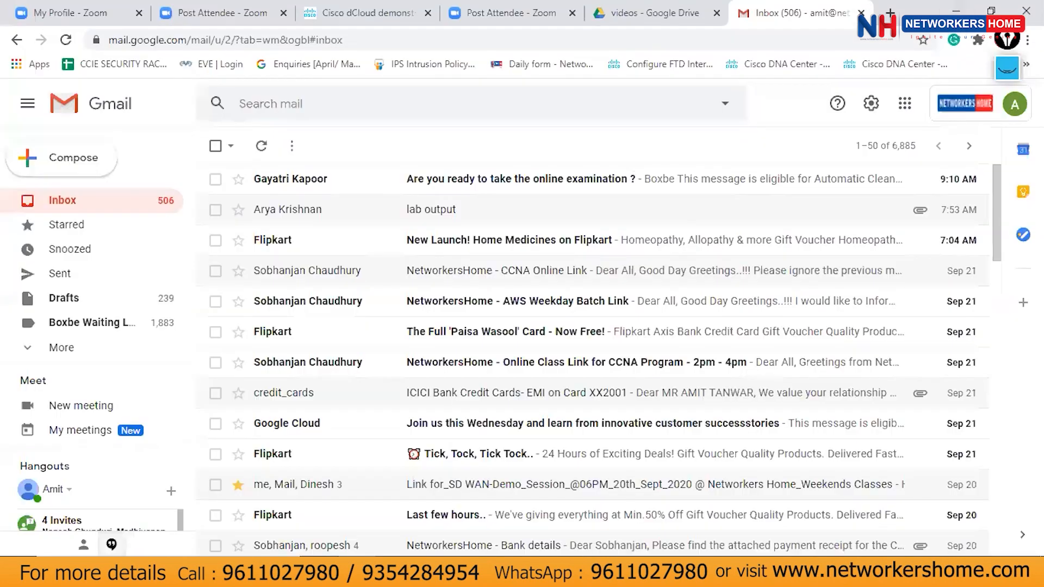
click(547, 572)
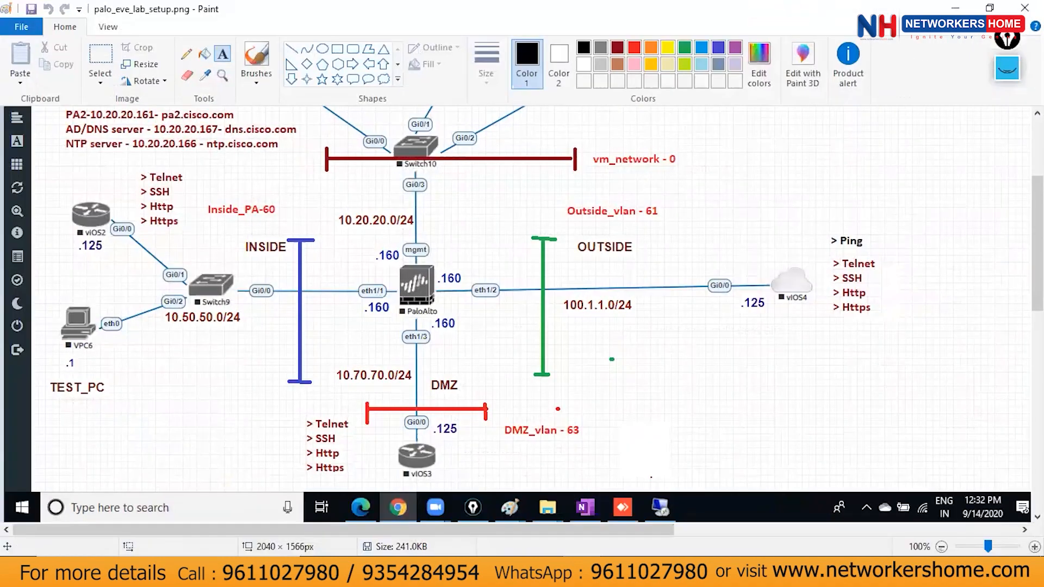
Sketch a T stub and 1.1.1.1 above vIOS2 with the annotation pen, then hide the ink.
click(1007, 68)
click(1008, 228)
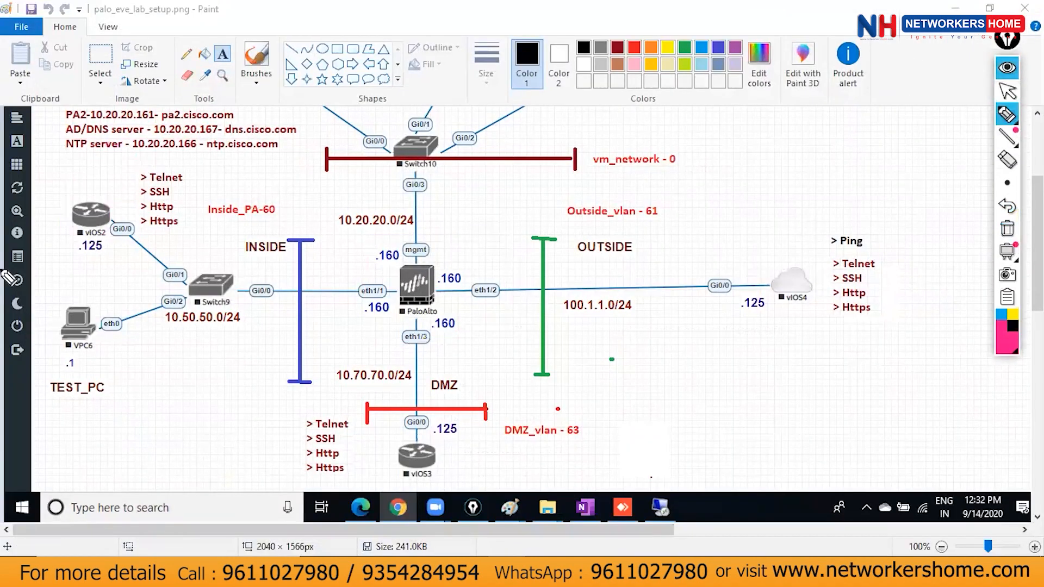
mouse_move(84, 214)
mouse_down()
mouse_move(86, 166)
mouse_move(108, 163)
mouse_up()
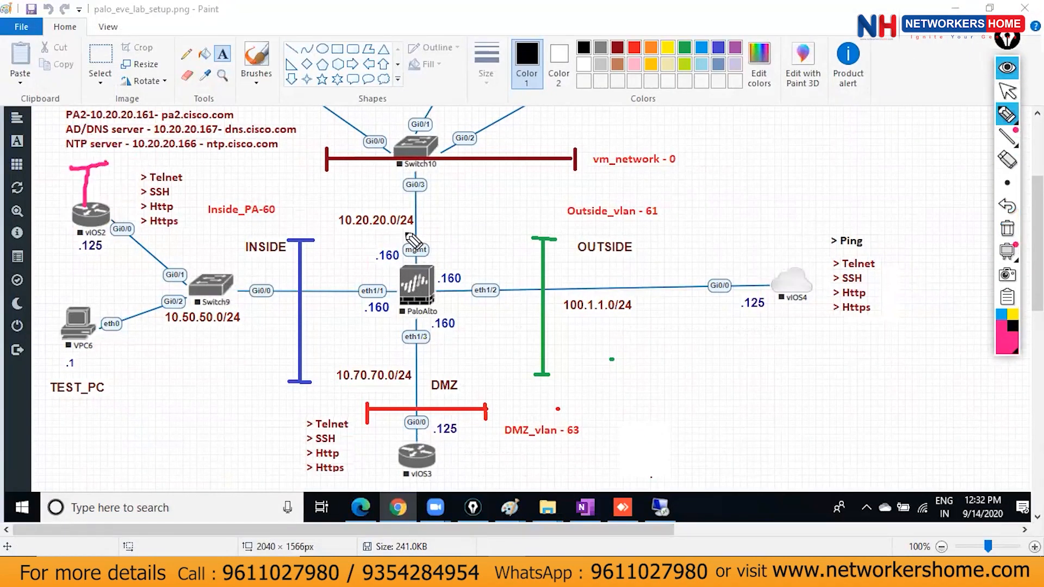
drag(427, 246, 440, 299)
mouse_move(86, 118)
mouse_down()
mouse_move(106, 127)
mouse_move(118, 119)
mouse_up()
click(122, 111)
click(136, 99)
drag(125, 95, 167, 126)
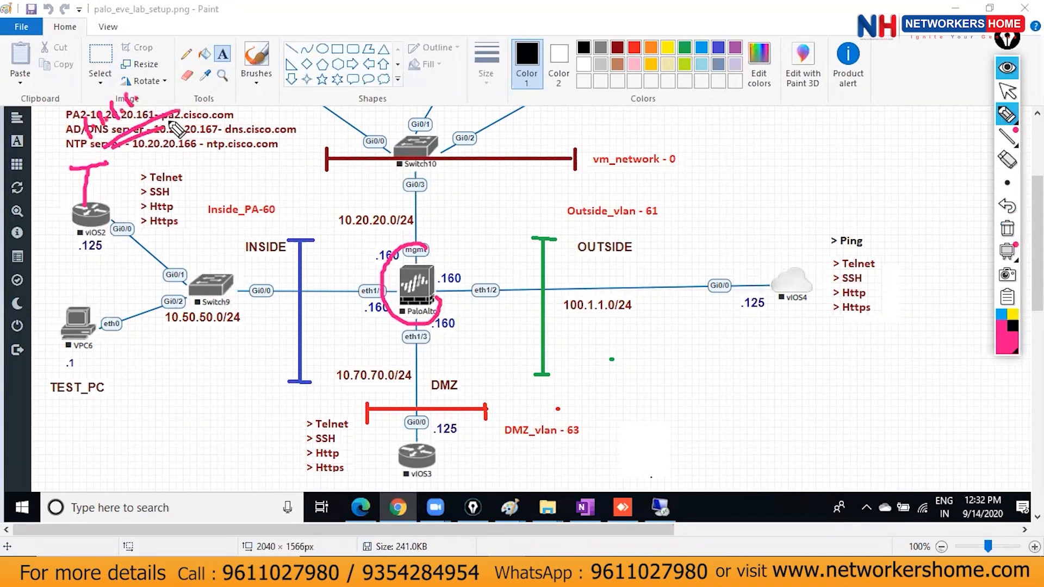
click(1000, 66)
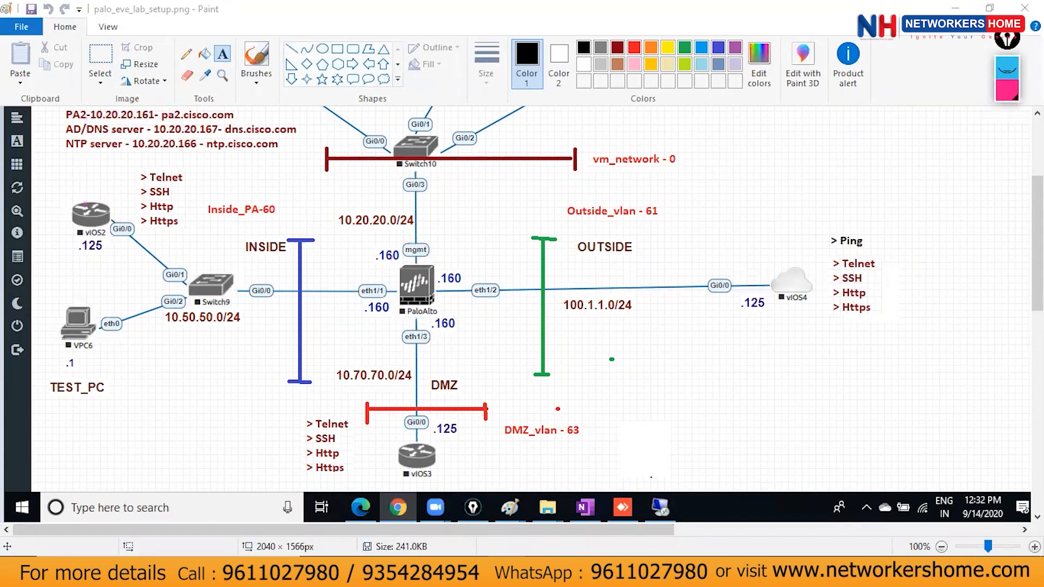
Draw a T-shaped line stub above vIOS2 in Paint and label it 1.1.1.1.
click(291, 49)
drag(81, 210, 81, 186)
click(253, 162)
click(223, 54)
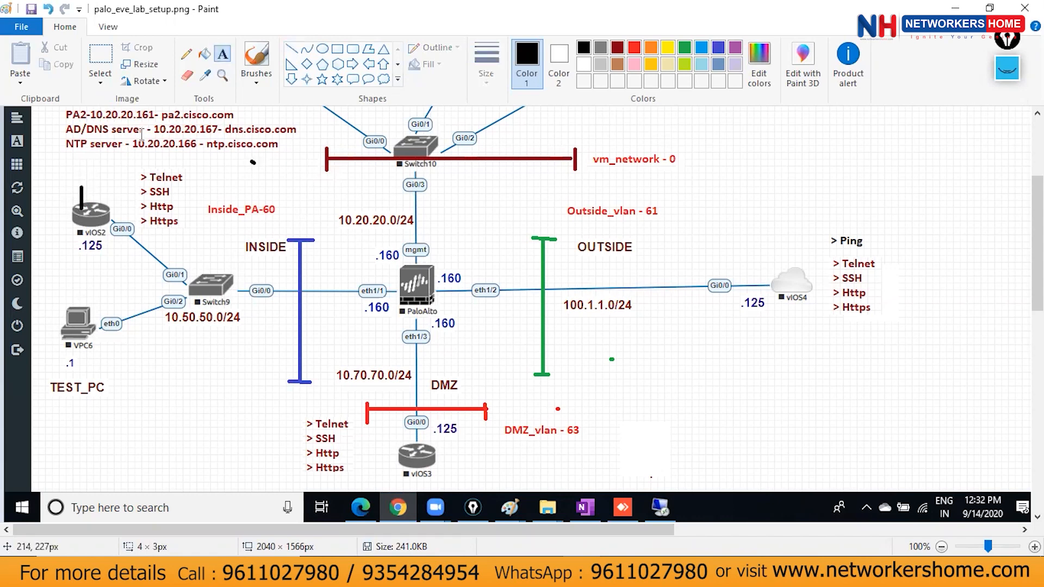
click(62, 170)
text(1.1.1.1)
click(283, 225)
click(291, 49)
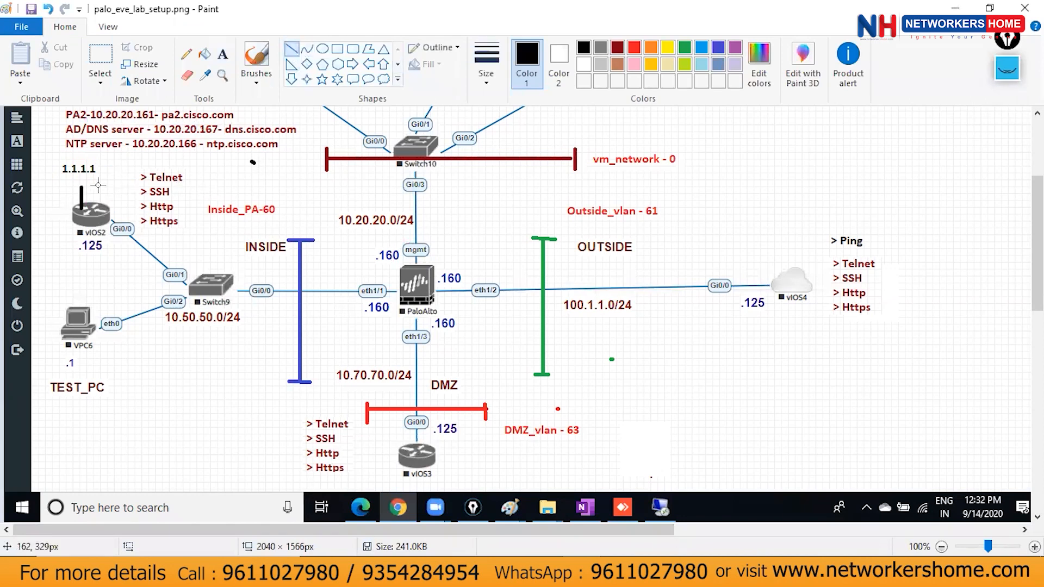
drag(72, 187, 90, 187)
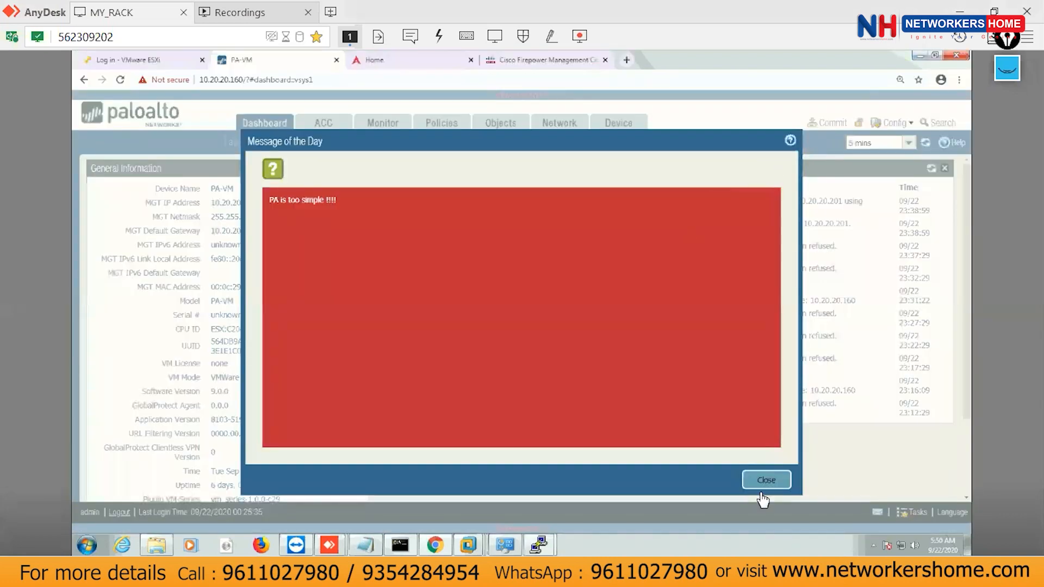
Dismiss the message of the day and close the INSIDE_PC_FTD, FTD_60 and IN_ROUTER_FTD consoles.
click(764, 481)
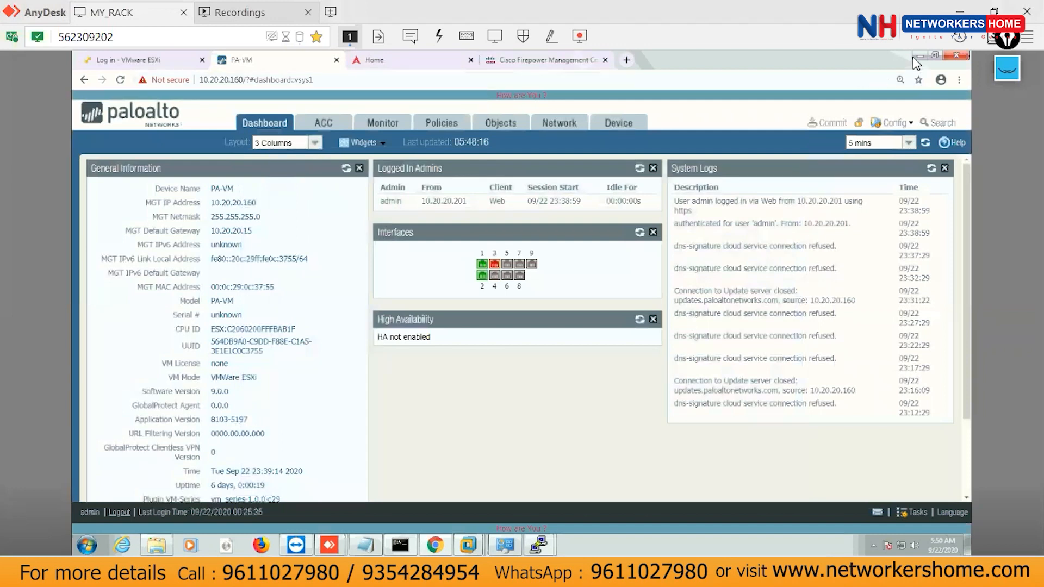
click(919, 55)
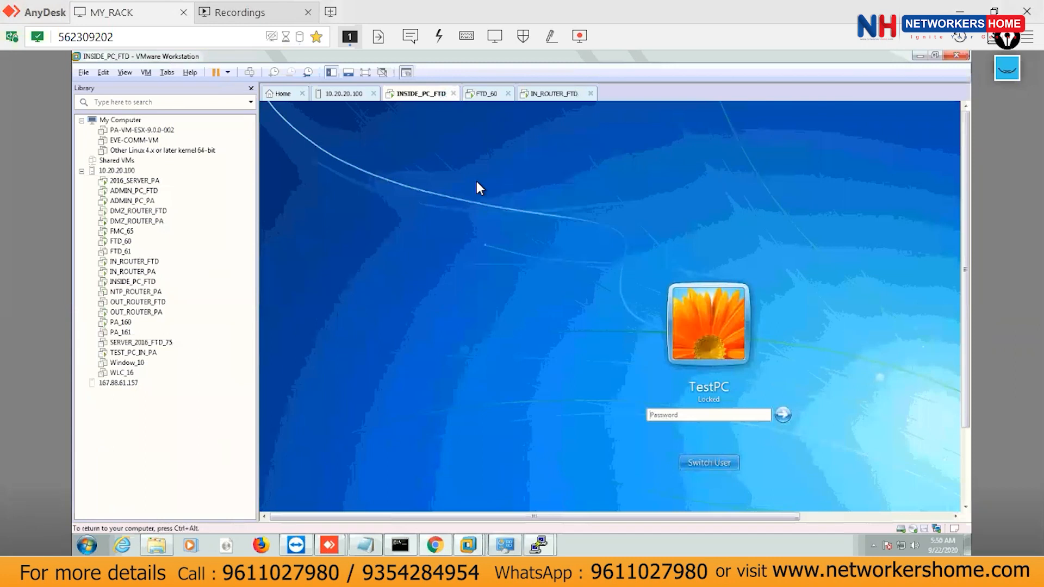
click(453, 94)
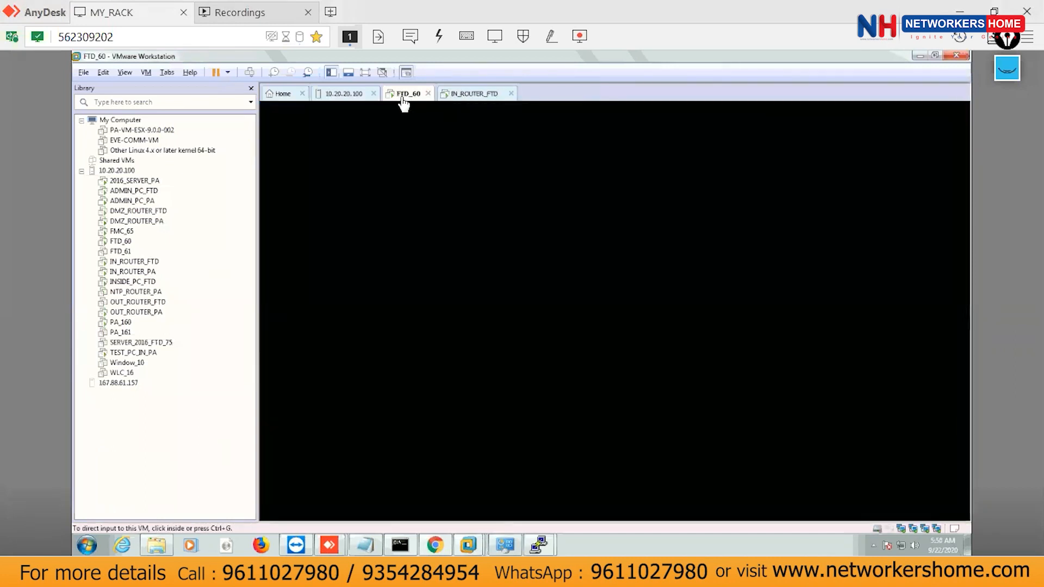
right_click(404, 101)
click(443, 98)
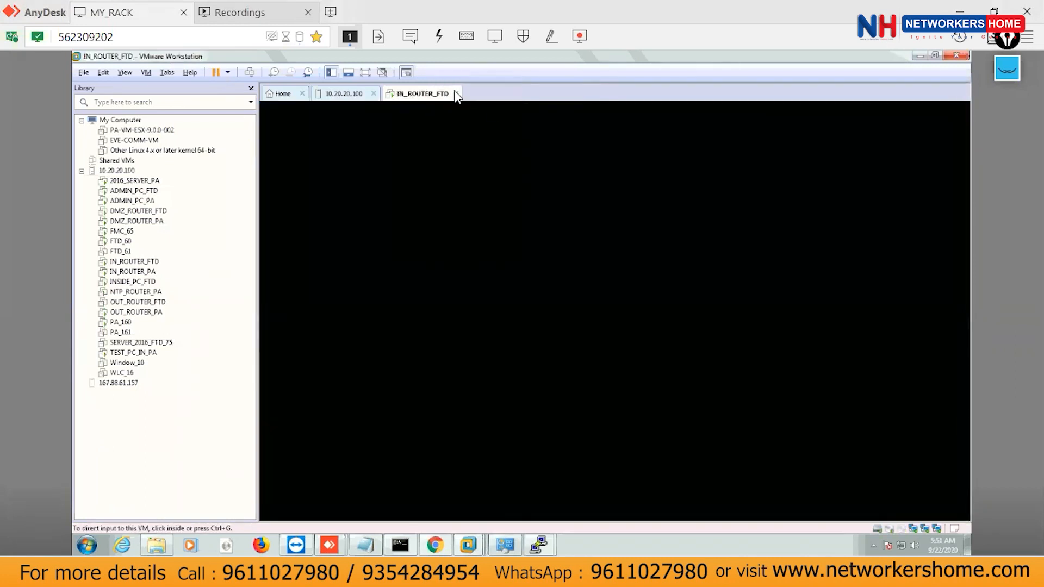
click(456, 93)
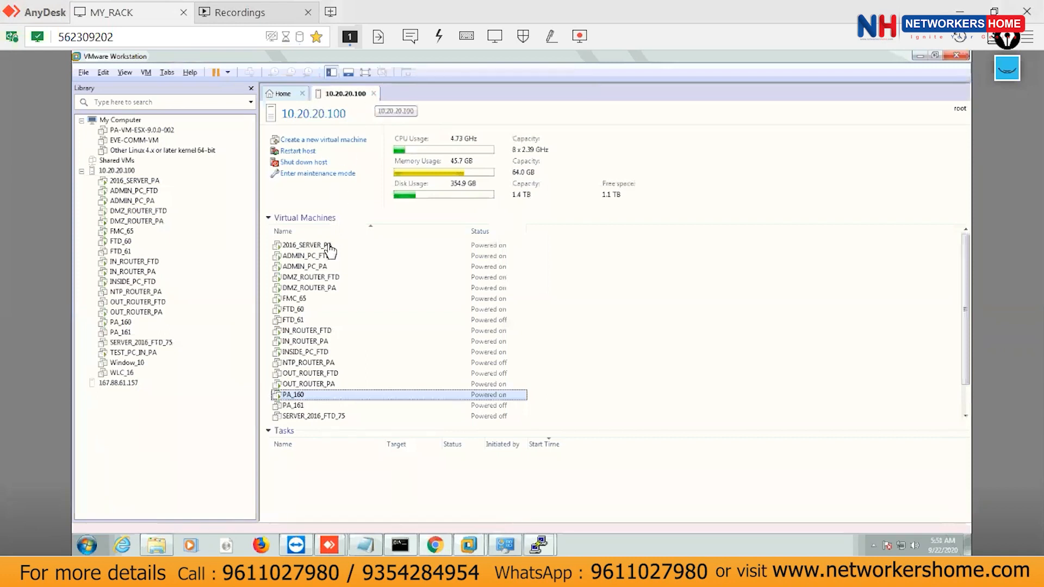
Open consoles for the IN_ROUTER_PA and TEST_PC_IN_PA virtual machines.
click(314, 344)
double_click(315, 342)
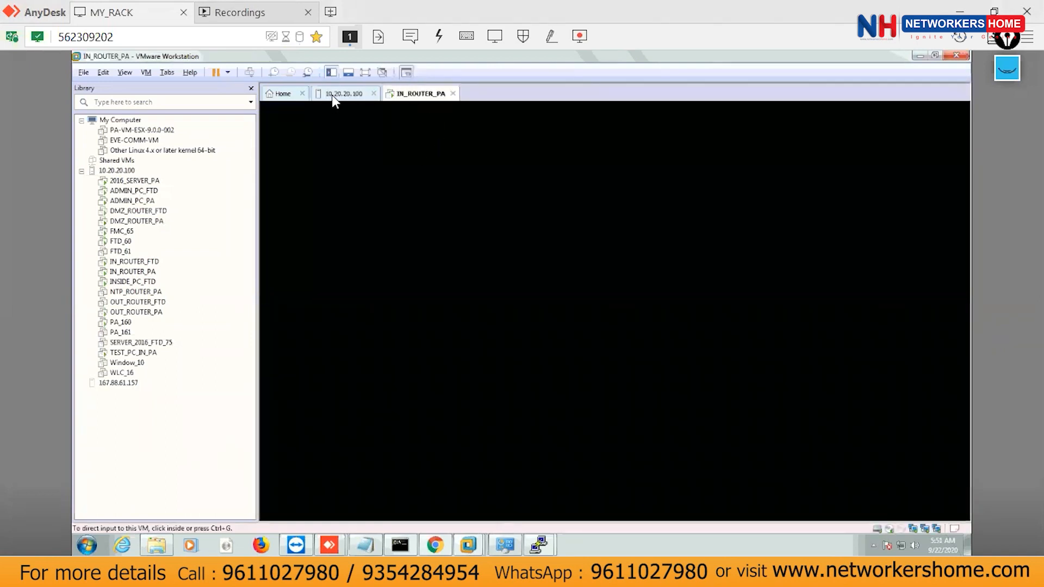
click(332, 94)
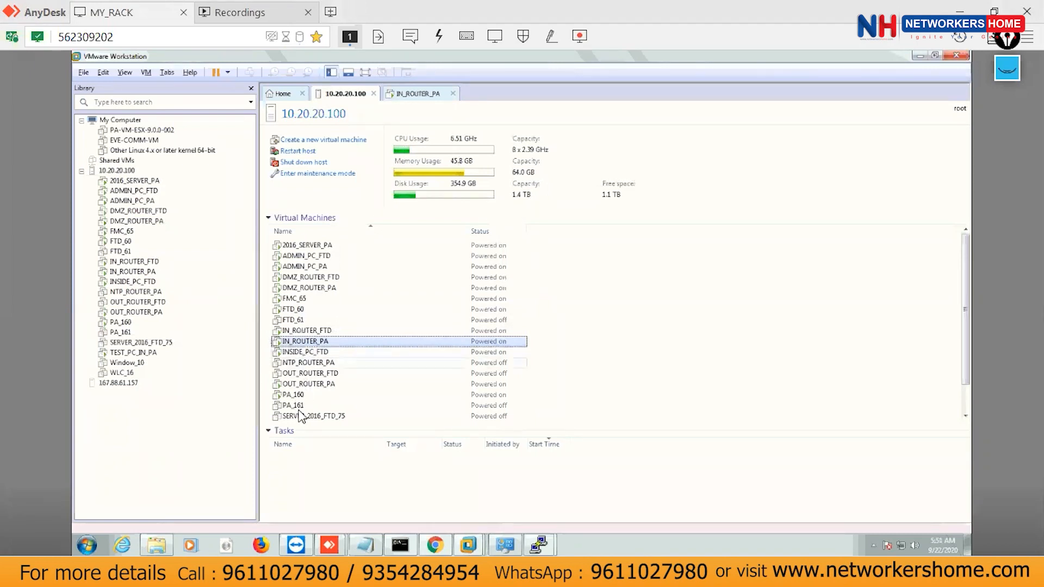
click(133, 354)
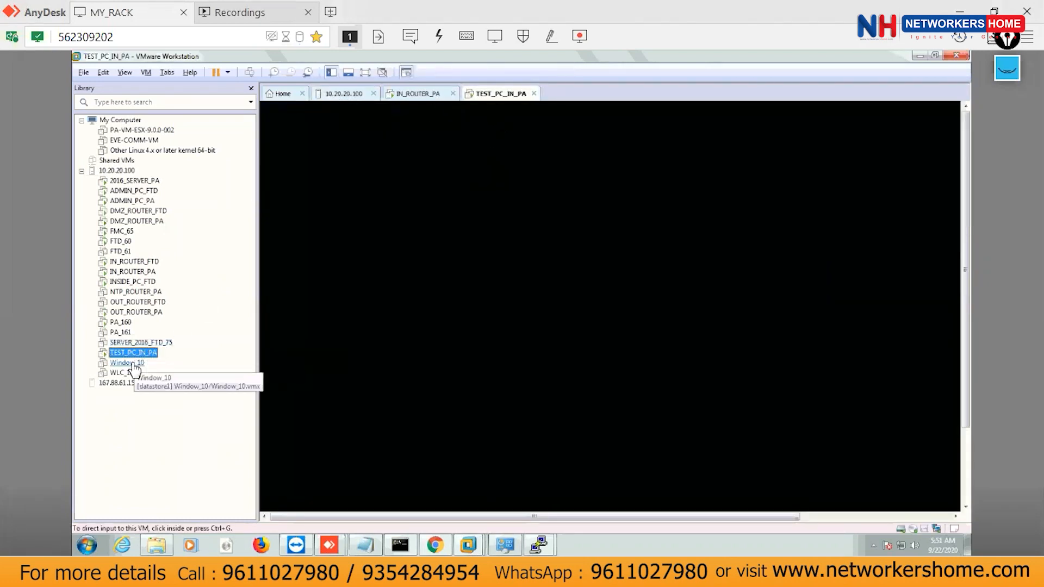
Enter privileged mode on the IN_ROUTER_PA console and list the interface summary.
click(427, 98)
click(487, 206)
key(Return)
key(Return)
key(Return)
key(Return)
key(Return)
key(Return)
key(Return)
key(Return)
key(Return)
key(Return)
key(Return)
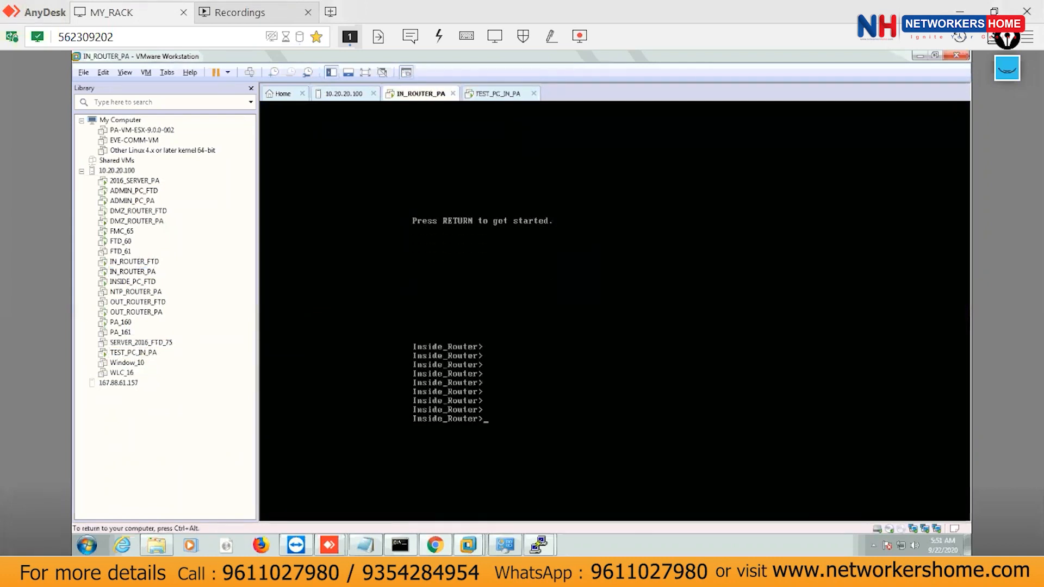
text(en)
key(Return)
key(Return)
key(Return)
key(Return)
key(Return)
key(Return)
key(Return)
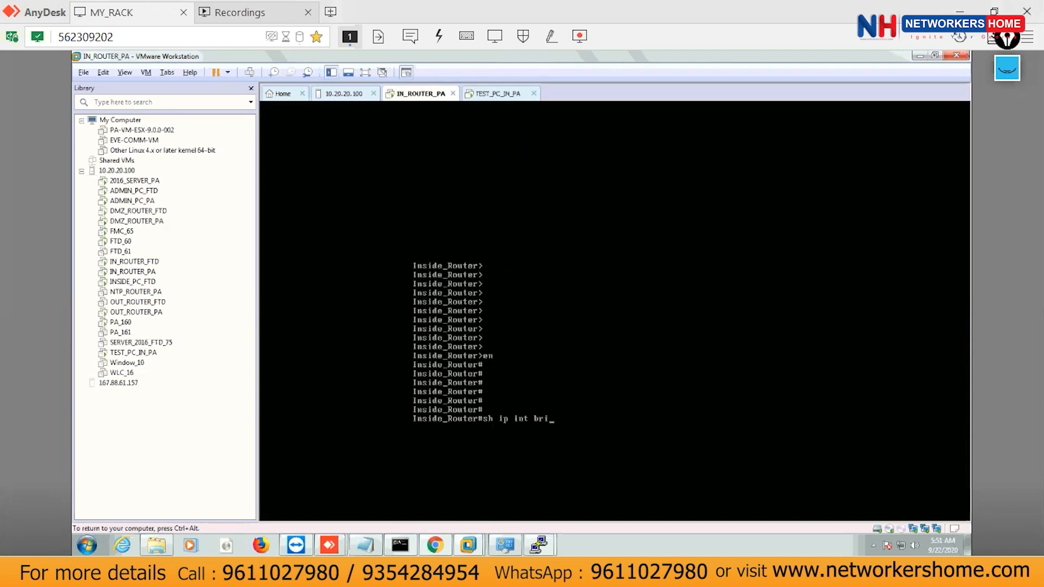
text(sh ip int bri)
key(Tab)
key(Return)
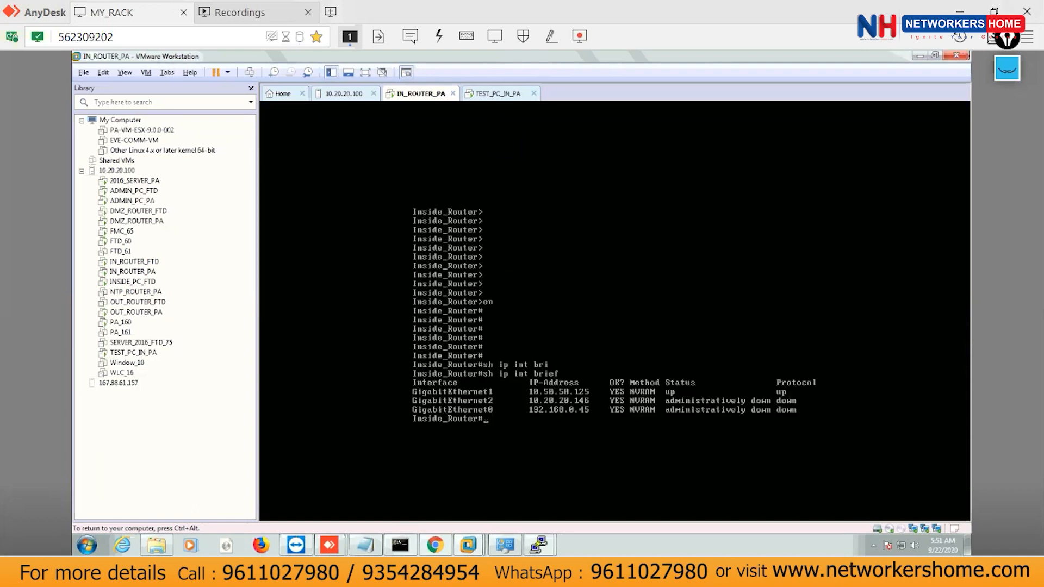
Configure interface Loopback0 with IP address 1.1.1.1 255.255.255.0.
key(Return)
key(Return)
key(Return)
key(Return)
key(Return)
key(Return)
key(Return)
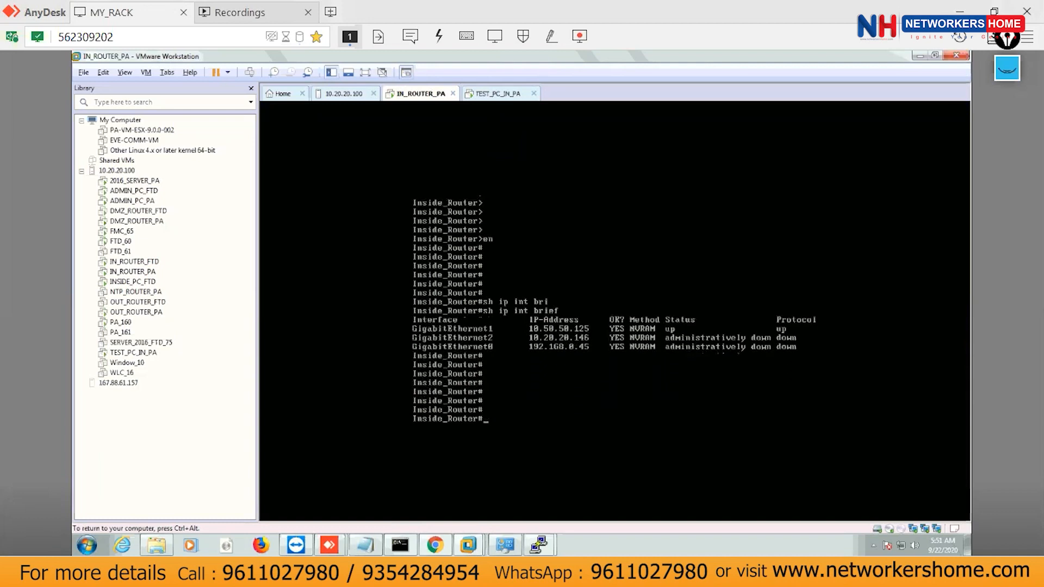
text(config t)
key(Return)
key(Return)
key(Return)
key(Return)
key(Return)
key(Return)
key(Return)
key(Return)
key(Return)
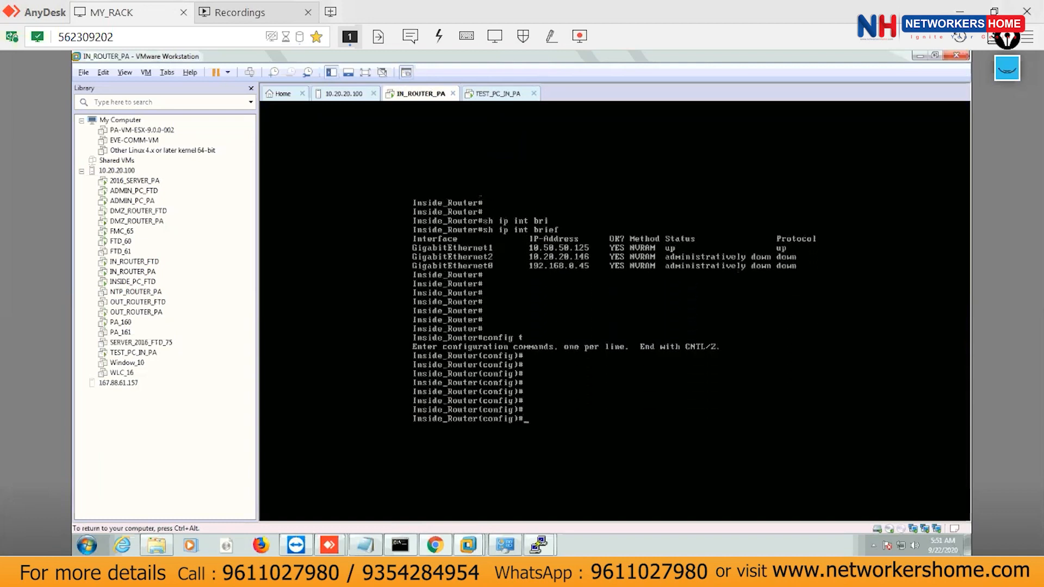
text(int loo)
key(Tab)
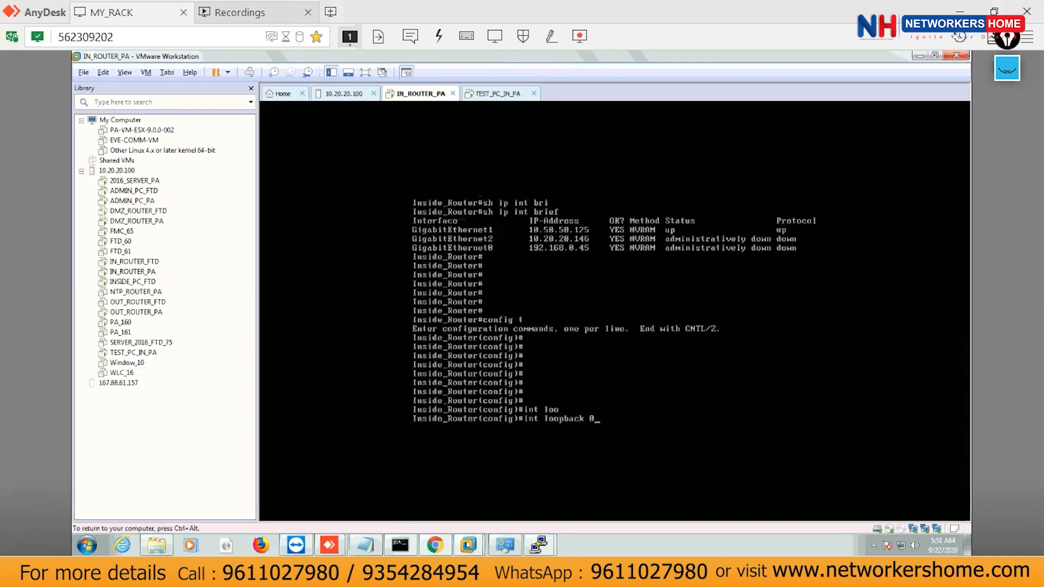
text(0)
key(Return)
key(Return)
text(ip add)
key(Tab)
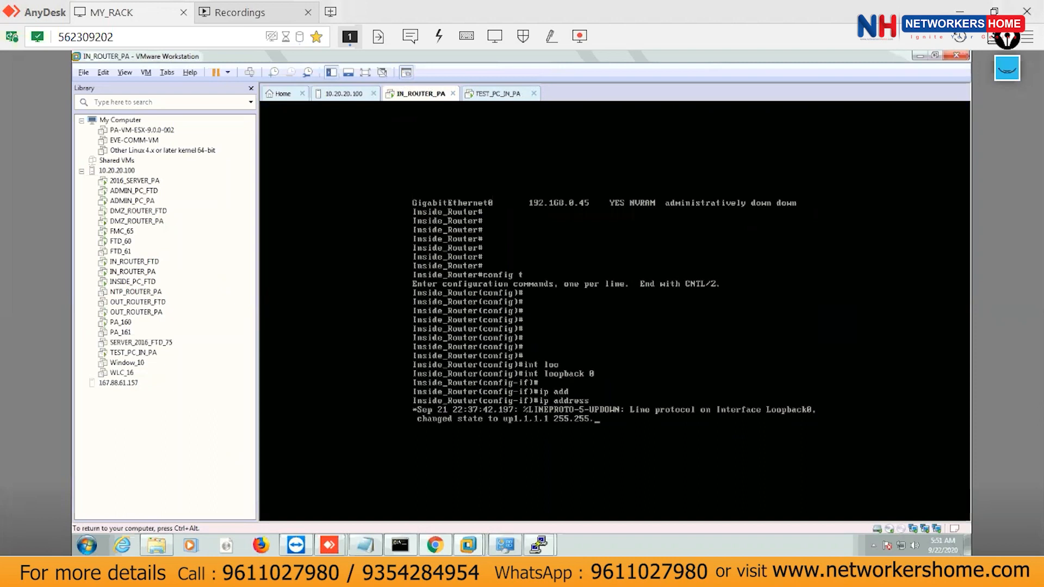
key(Return)
key(Return)
key(Return)
key(Return)
key(Return)
key(Return)
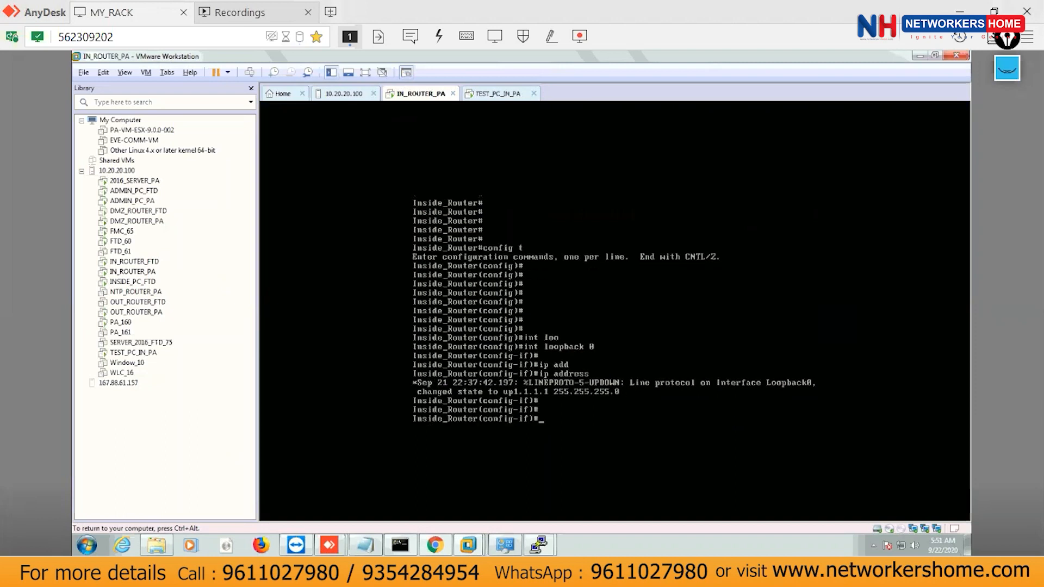
Leave configuration mode and confirm Loopback0 shows 1.1.1.1 up/up in sh ip int brief.
text(ei)
key(Tab)
key(Return)
key(Return)
key(Return)
key(Return)
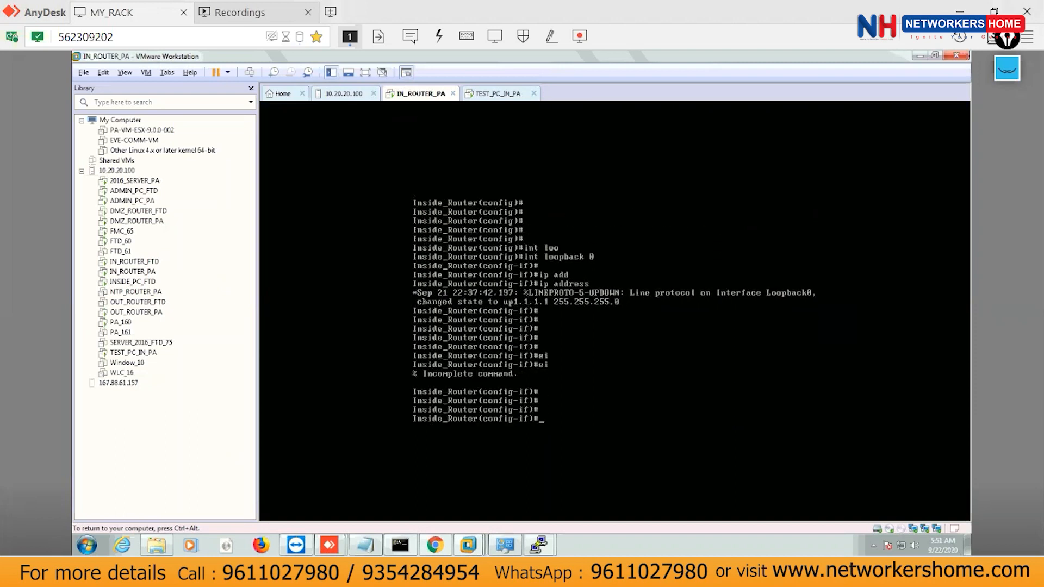
key(ctrl+z)
key(Return)
key(Return)
key(Return)
key(Return)
key(ctrl+z)
key(Return)
key(Return)
key(Return)
key(Return)
text(sh ip int bri)
key(Tab)
key(Return)
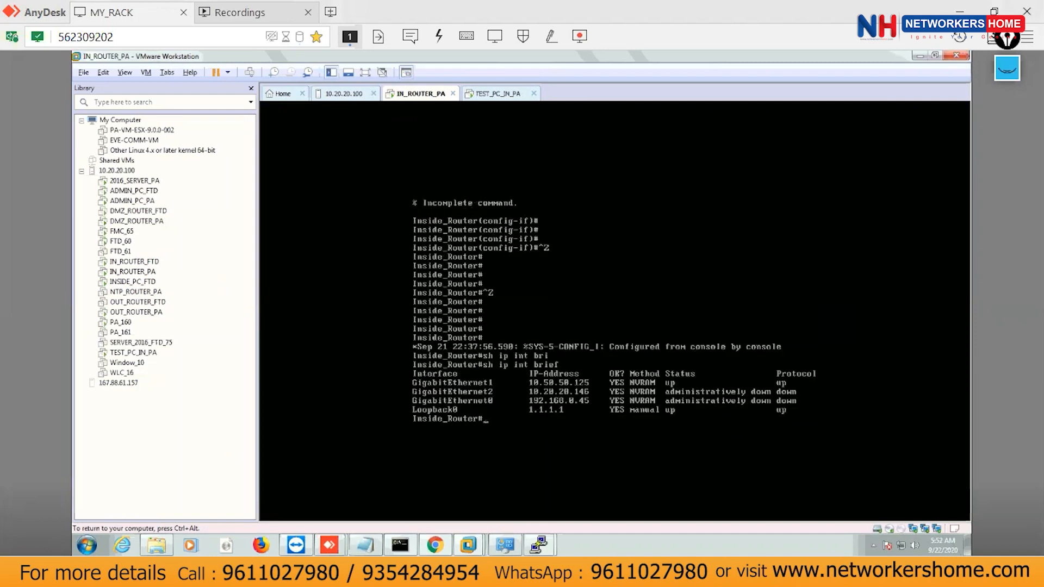
Mark up the interface summary output with on-screen pen annotations.
click(1008, 68)
click(1007, 229)
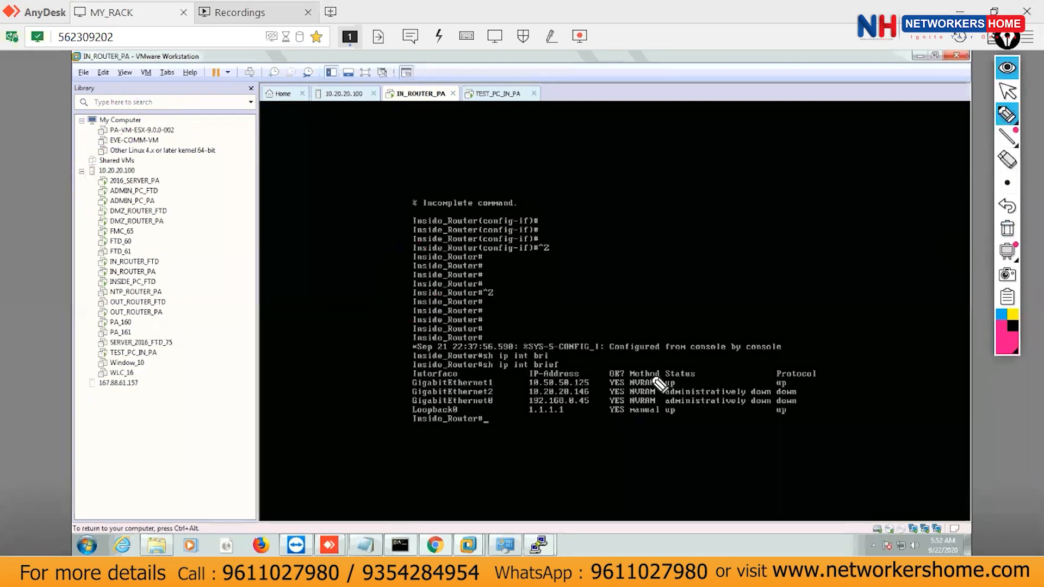
drag(543, 401, 575, 389)
drag(783, 325, 798, 327)
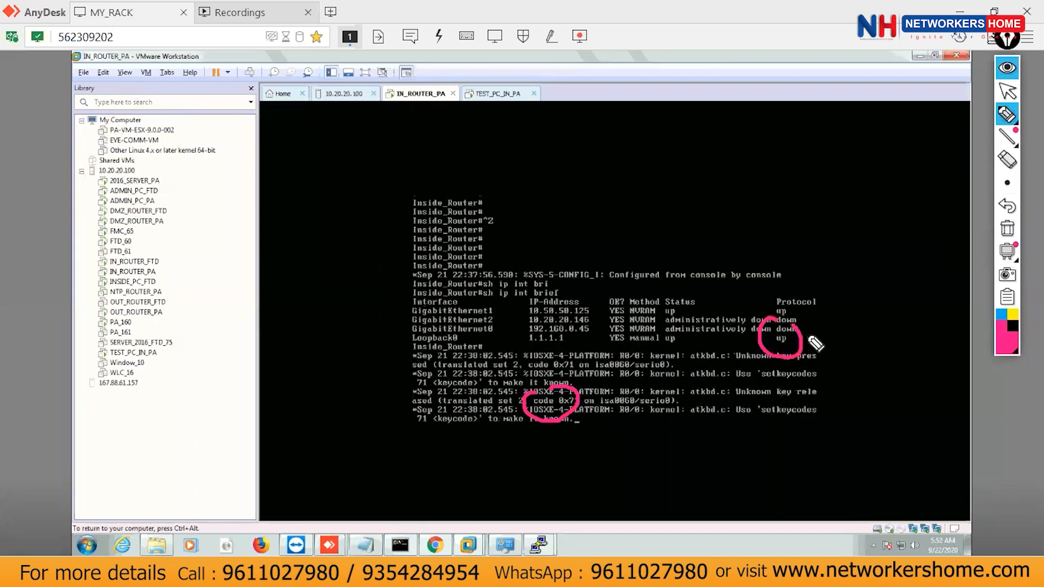
click(1008, 70)
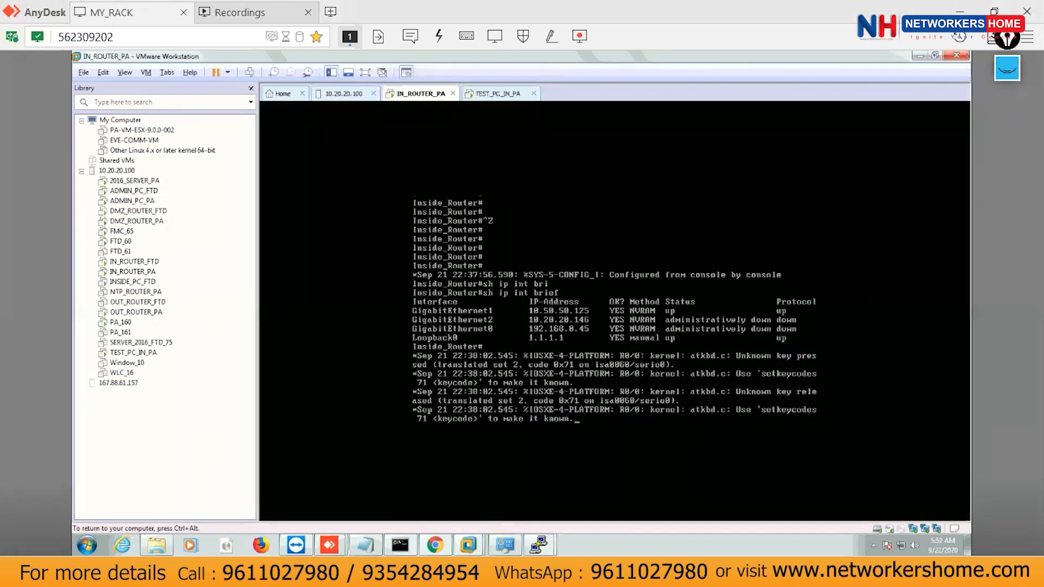
Configure interface Loopback1 with IP address 2.2.2.2 255.255.255.0.
key(Return)
key(Return)
key(Return)
key(Return)
key(Return)
key(Return)
key(Return)
key(Return)
key(Return)
text(conf)
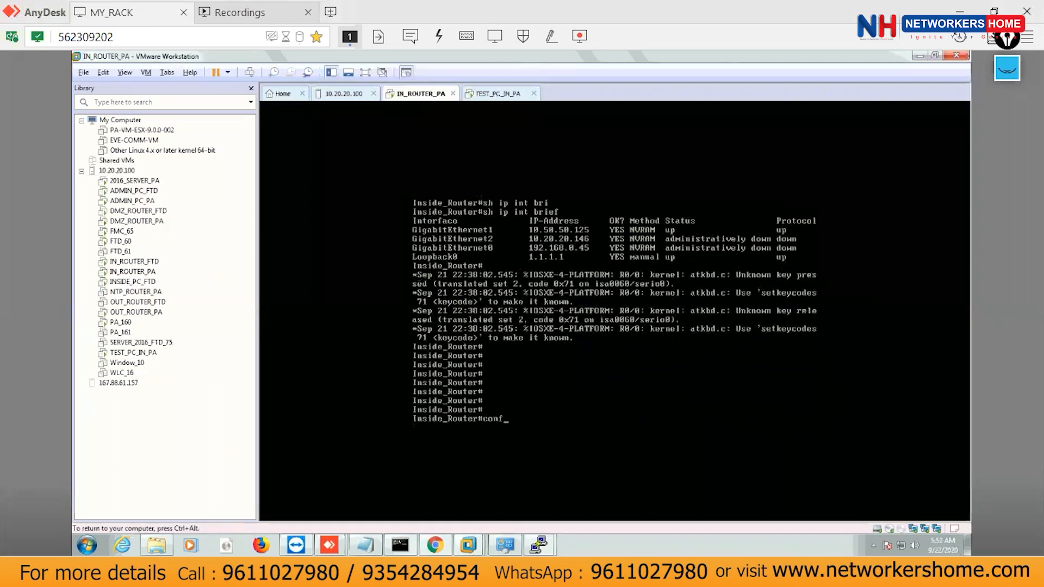
text(ig t)
key(Return)
key(Return)
key(Return)
key(Return)
text(int loo)
key(Tab)
text(1)
key(Return)
key(Return)
key(Return)
text(ip add)
key(Tab)
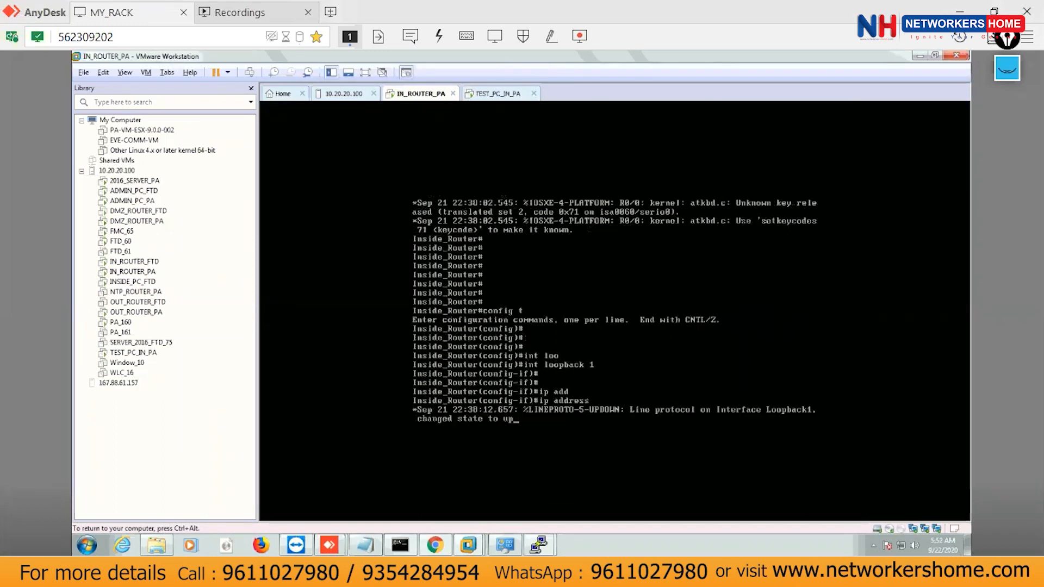
text(2.2.2.2 255.255.255.0)
key(Return)
key(Return)
Exit configuration, confirm Loopback1 at 2.2.2.2 is up, and ping 10.50.50.160 successfully.
text(n)
text(xi)
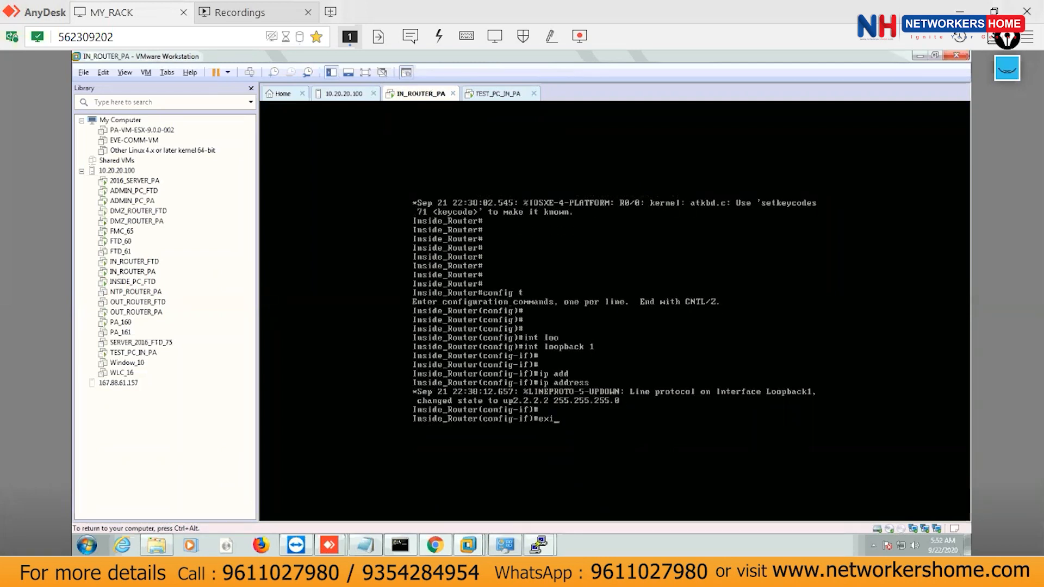
key(Tab)
key(Return)
key(Return)
key(ctrl+z)
key(Return)
key(Return)
text(sh ip int)
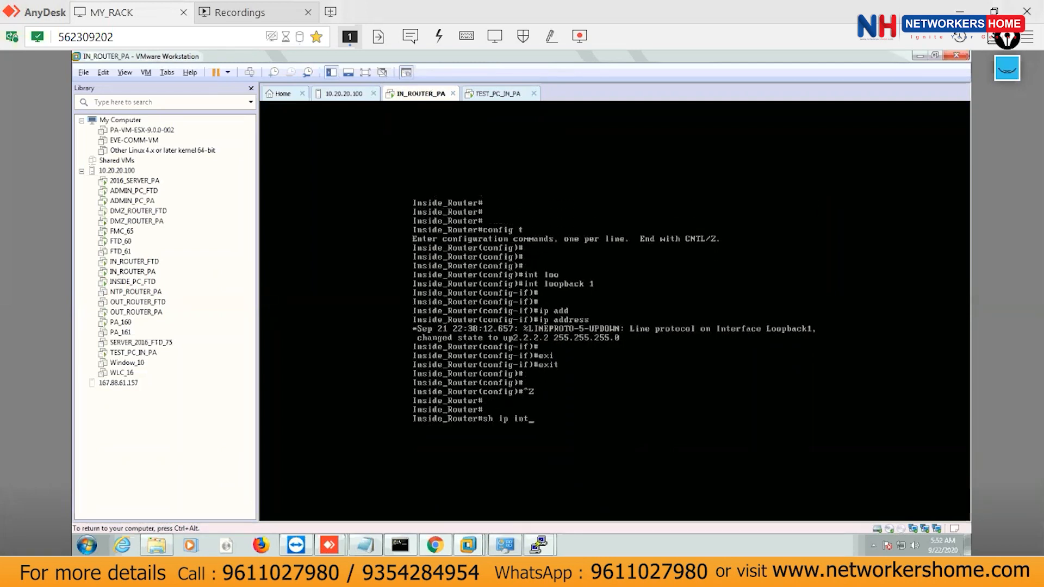
text( bri)
key(Tab)
key(Return)
key(Return)
key(Return)
key(Return)
key(Return)
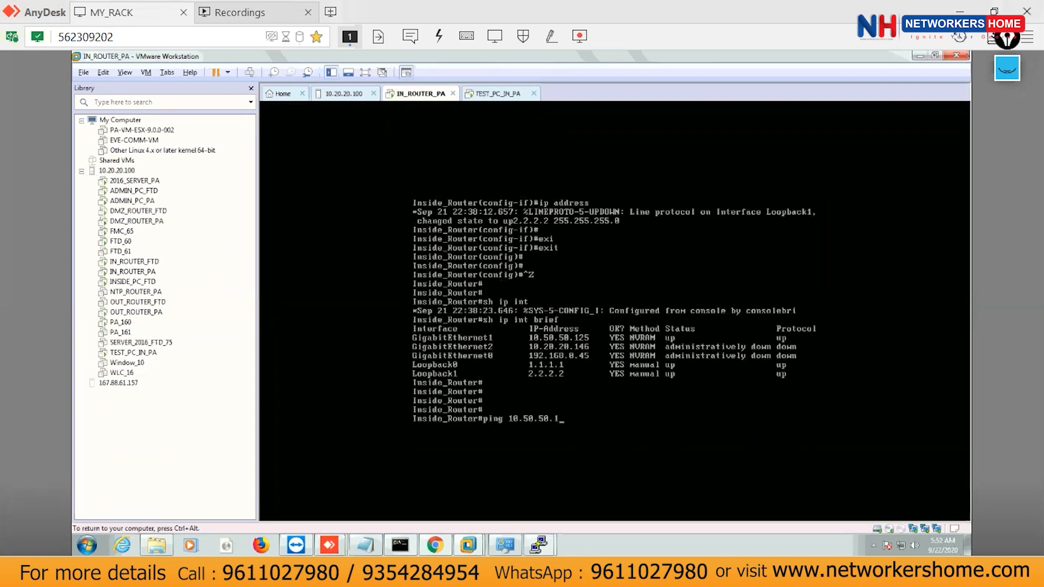
text(ping 10.50.50.160)
key(Return)
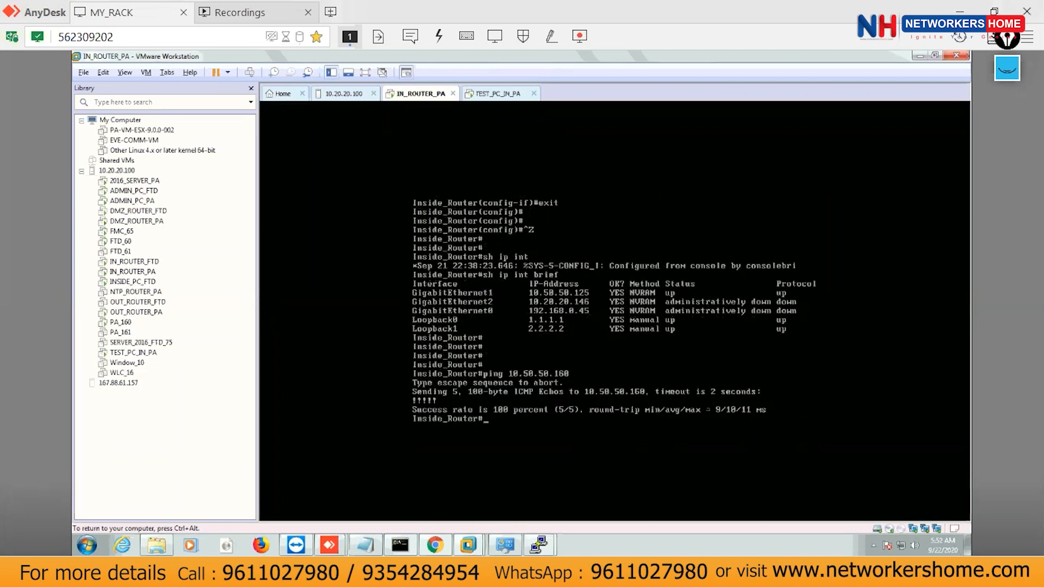
Bring up the lab topology diagram and mark part of it with the on-screen pen.
click(1007, 70)
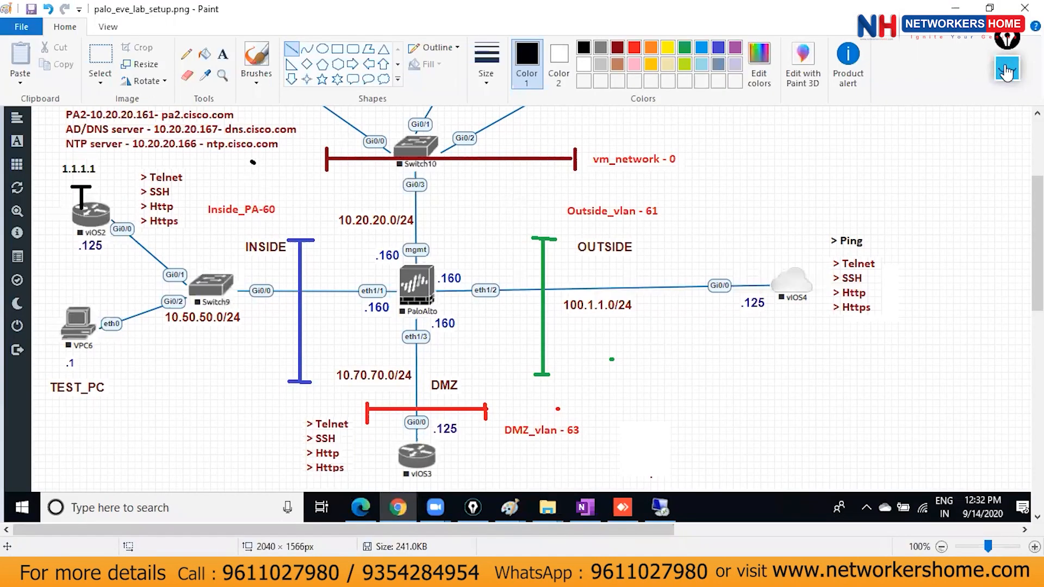
click(1007, 229)
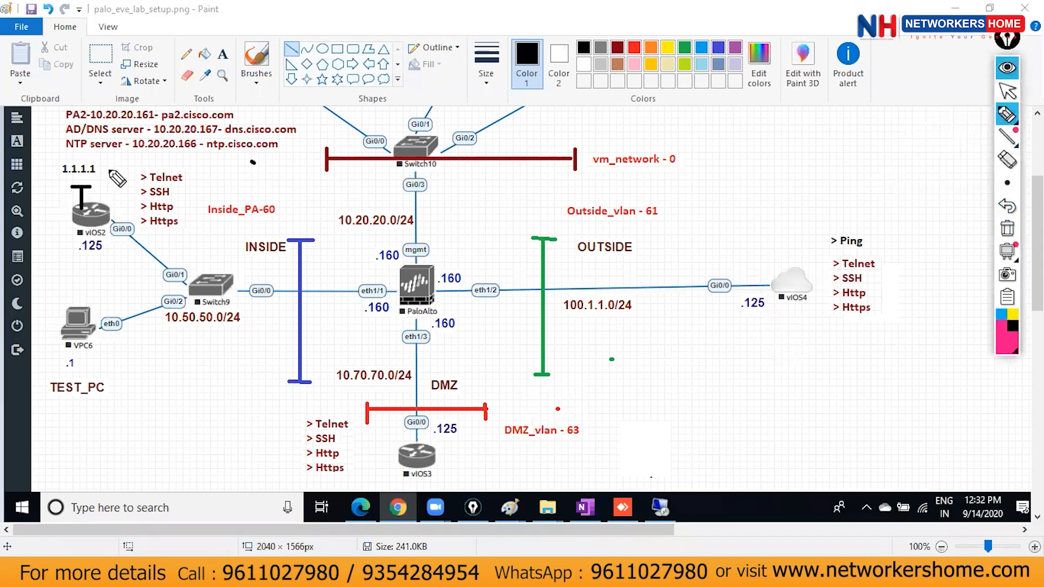
mouse_move(116, 214)
mouse_down()
mouse_move(374, 284)
mouse_move(385, 287)
mouse_move(379, 300)
mouse_up()
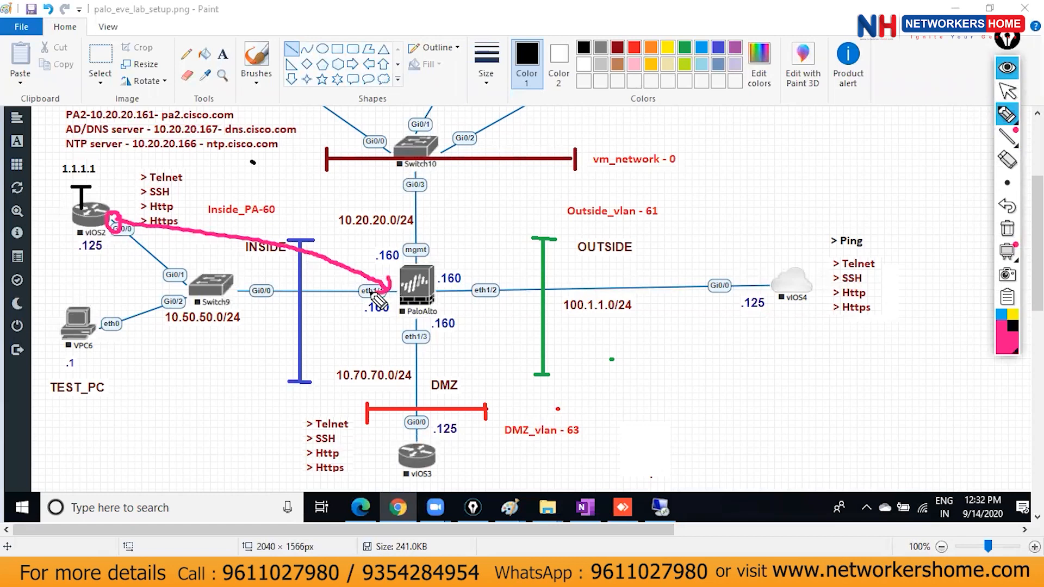
click(1007, 68)
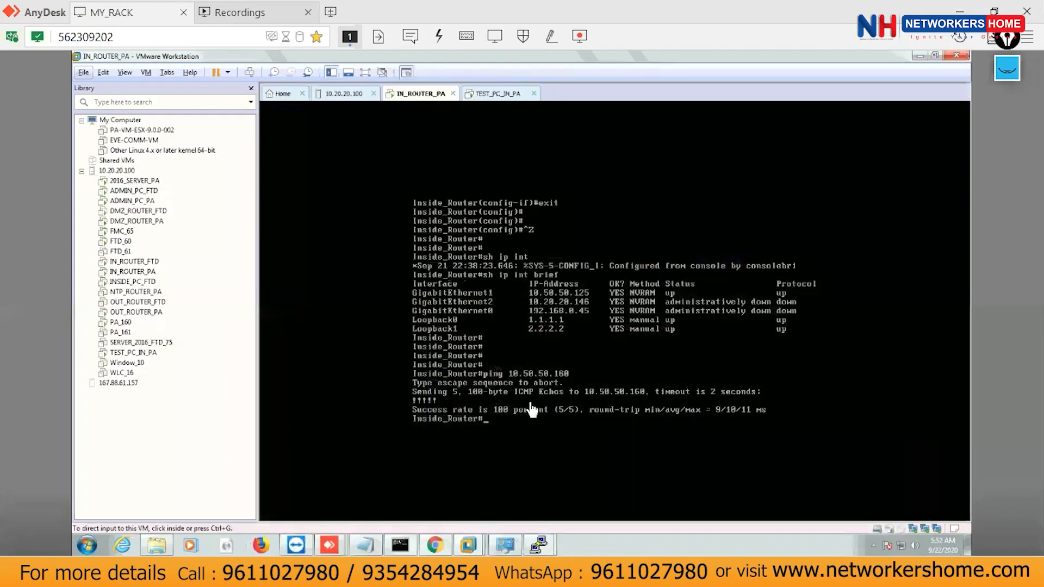
Recall the ping to 10.50.50.160 in the router console and add the source keyword.
click(532, 409)
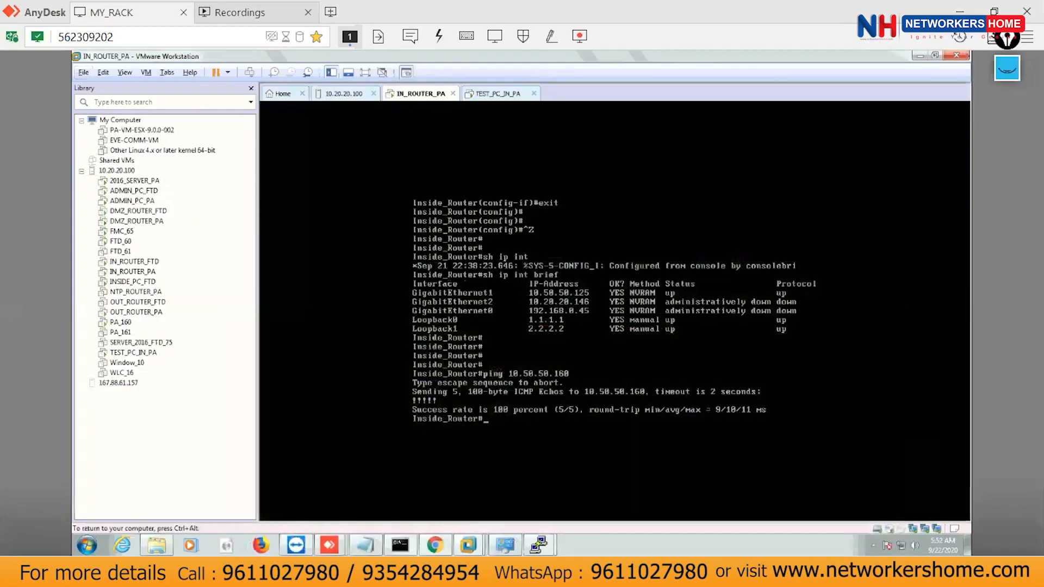
key(Up)
text(so)
key(Tab)
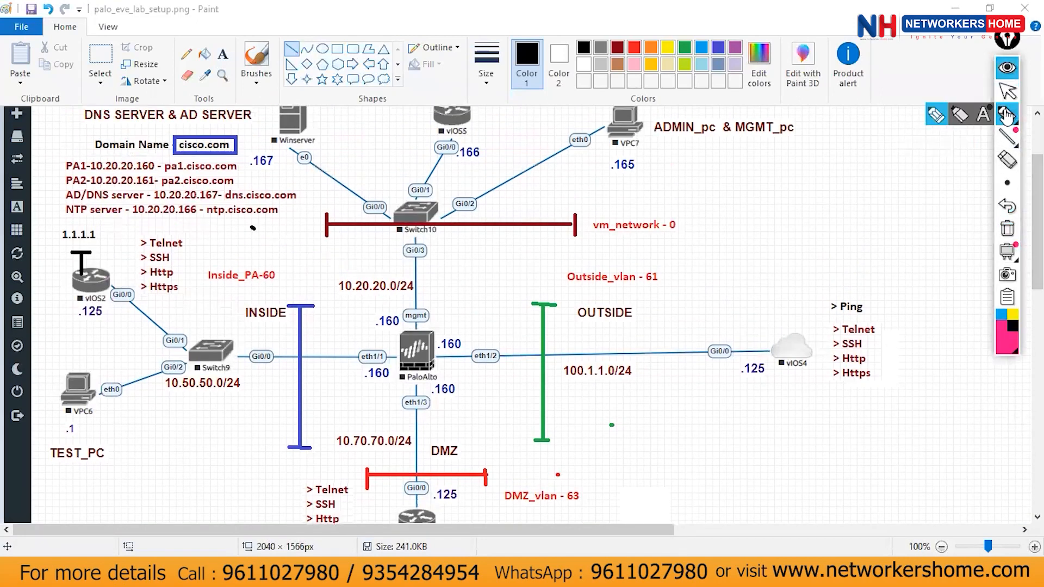
Draw a red line with end caps from the vIOS2 router to PaloAlto eth1/1.
drag(111, 282, 267, 319)
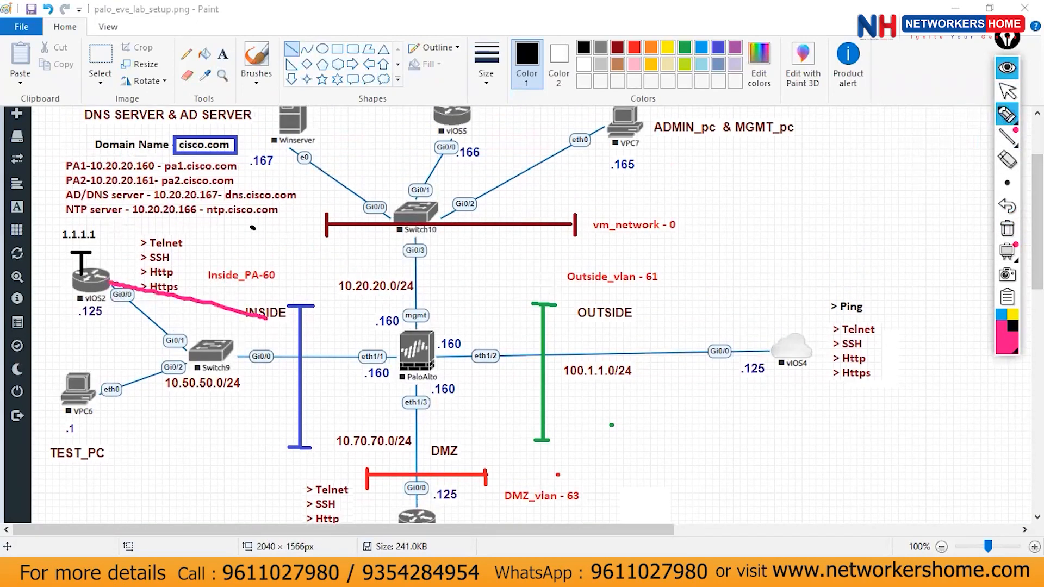
click(1009, 73)
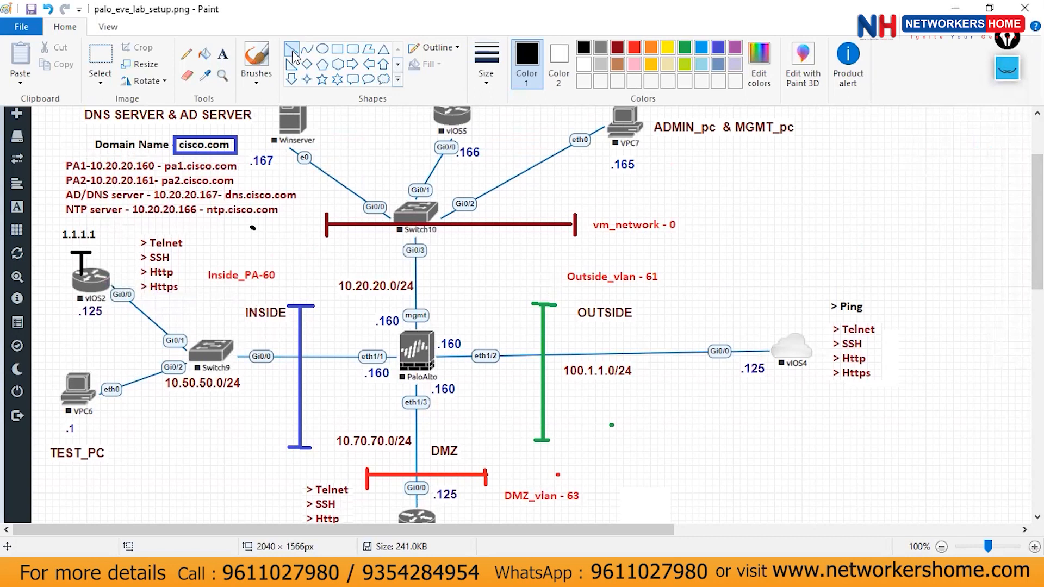
click(635, 52)
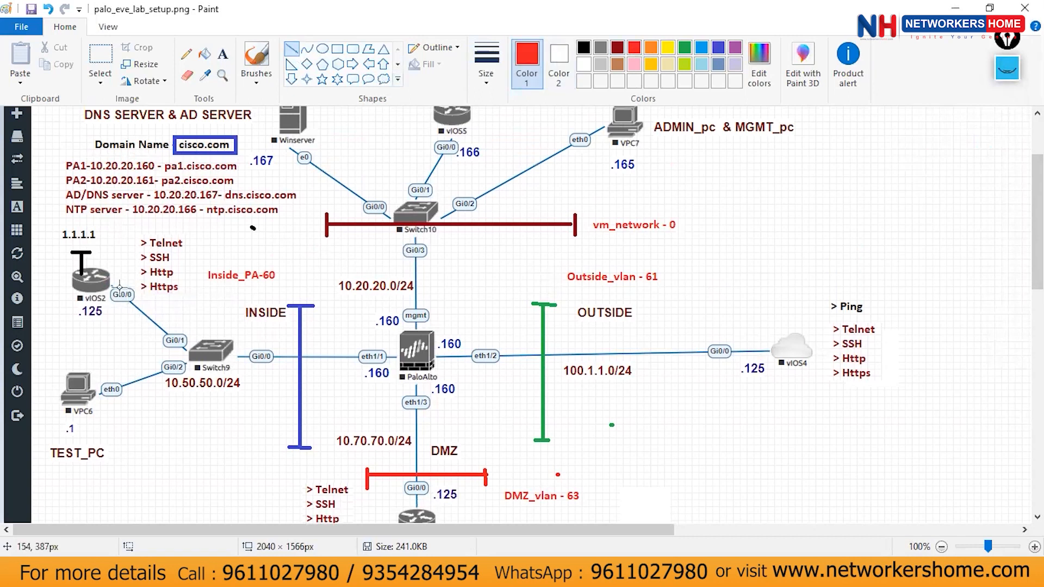
drag(111, 283, 402, 353)
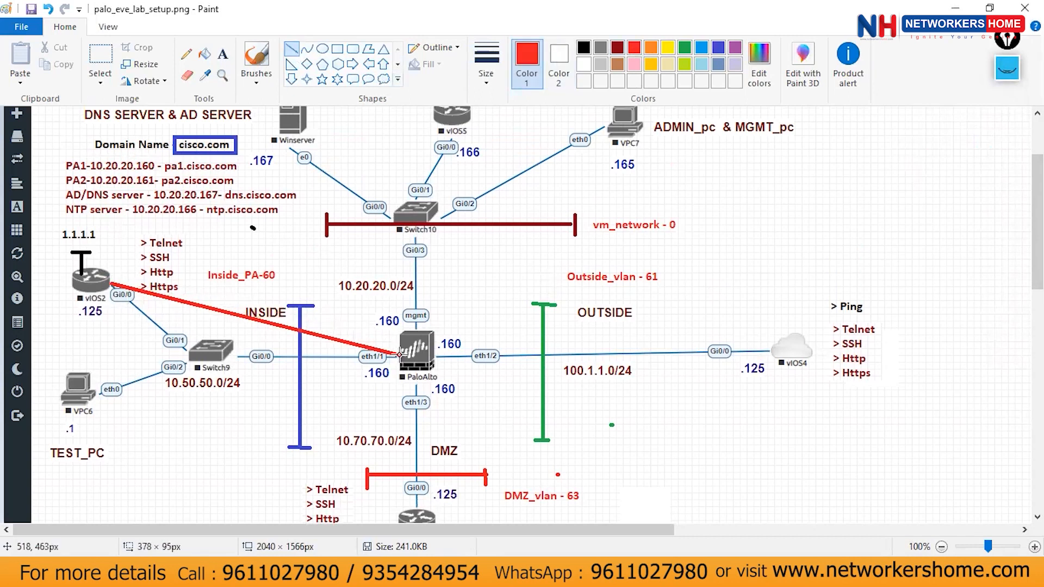
drag(116, 276, 111, 293)
click(306, 267)
drag(401, 349, 400, 364)
click(459, 311)
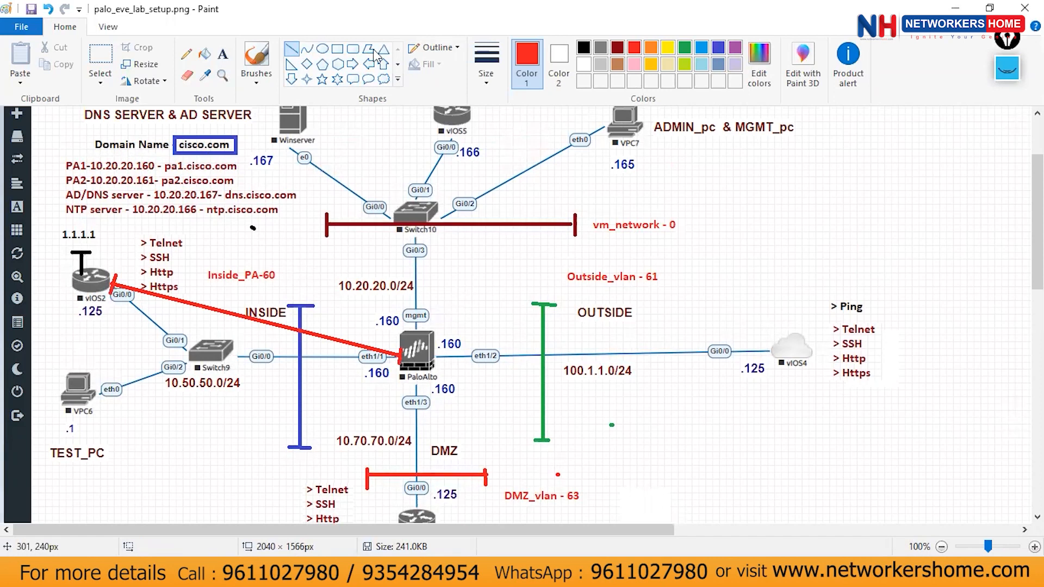
Draw a blue line from 1.1.1.1 to the firewall, undoing the stray blue line.
click(718, 48)
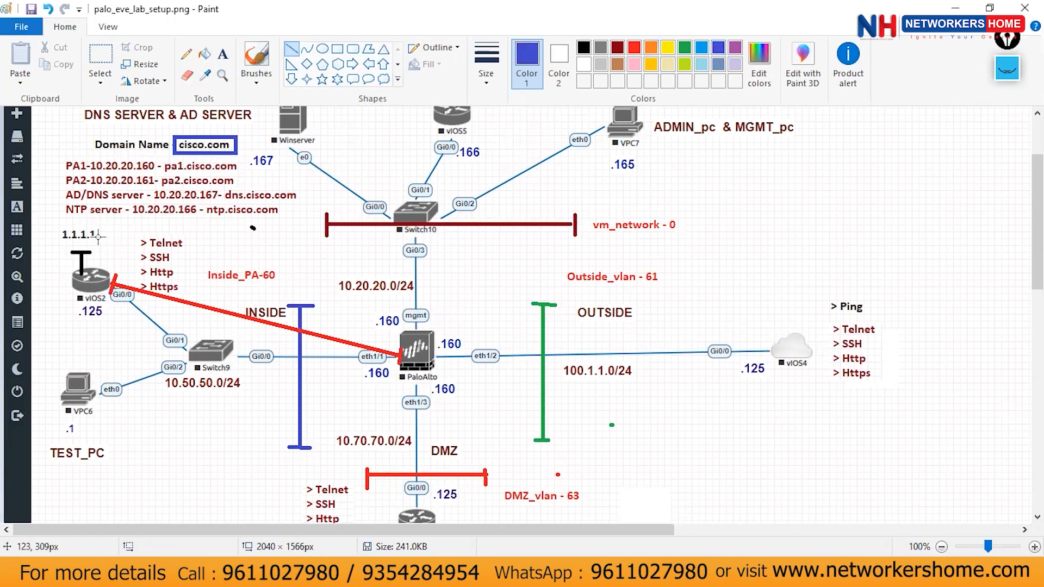
mouse_move(97, 235)
mouse_down()
mouse_move(401, 342)
mouse_move(399, 353)
mouse_move(415, 342)
mouse_move(94, 243)
mouse_up()
click(373, 308)
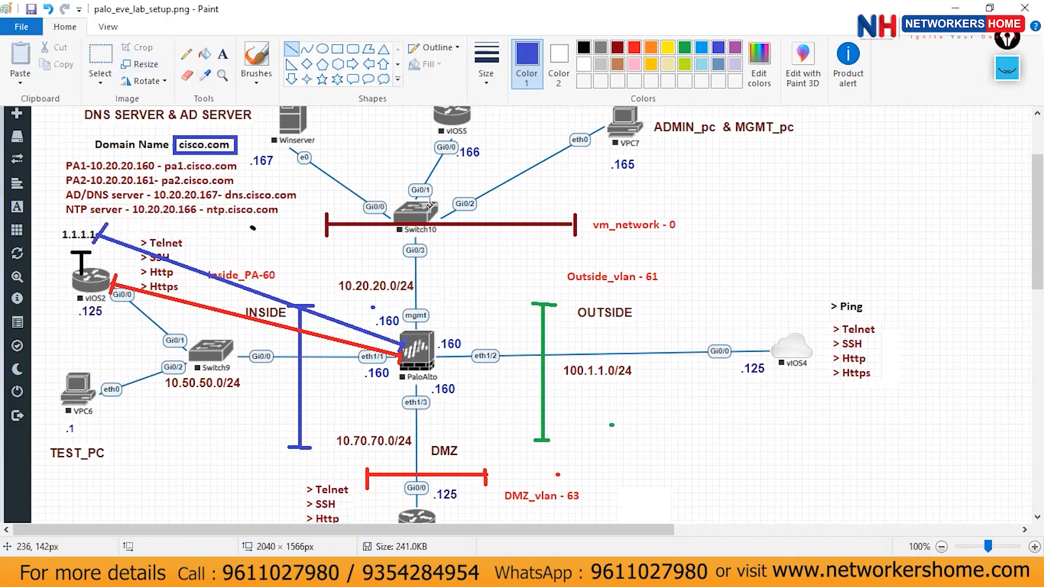
drag(203, 121, 266, 160)
key(ctrl+z)
click(100, 54)
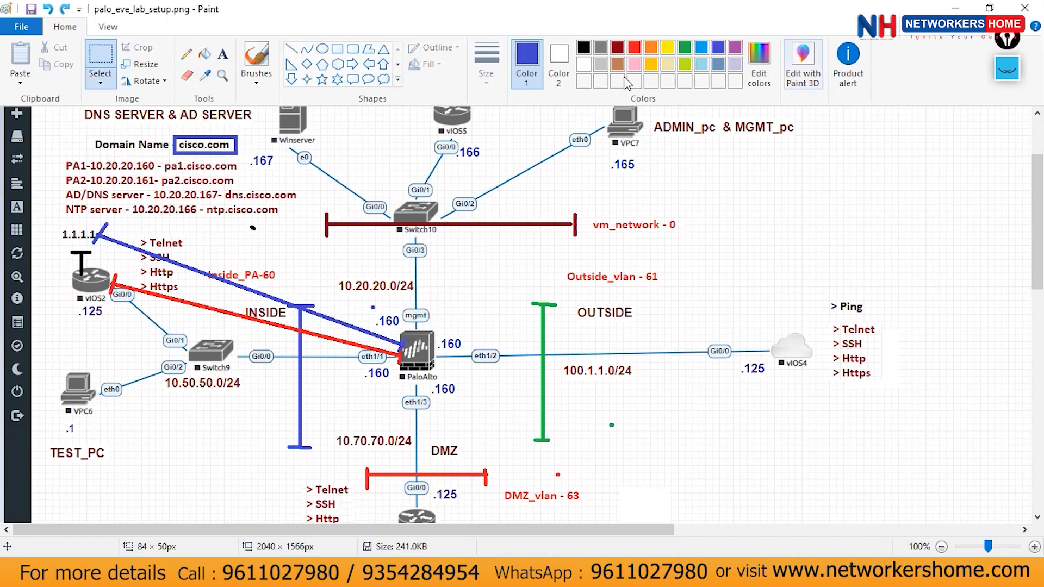
Circle 1.1.1.1 and the vIOS2 router in pink with the on-screen pen.
key(alt+Tab)
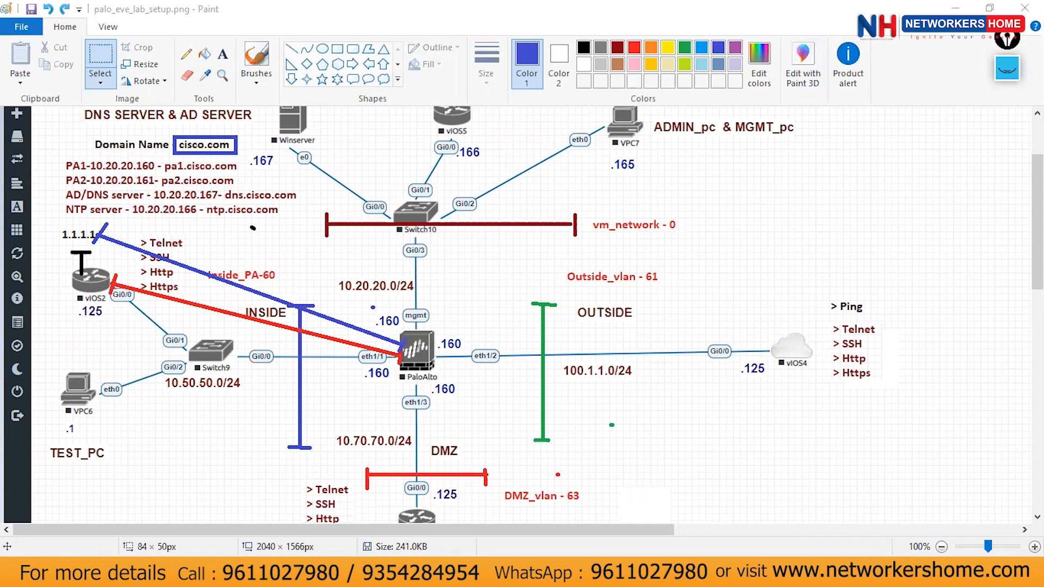
click(1008, 69)
click(1006, 116)
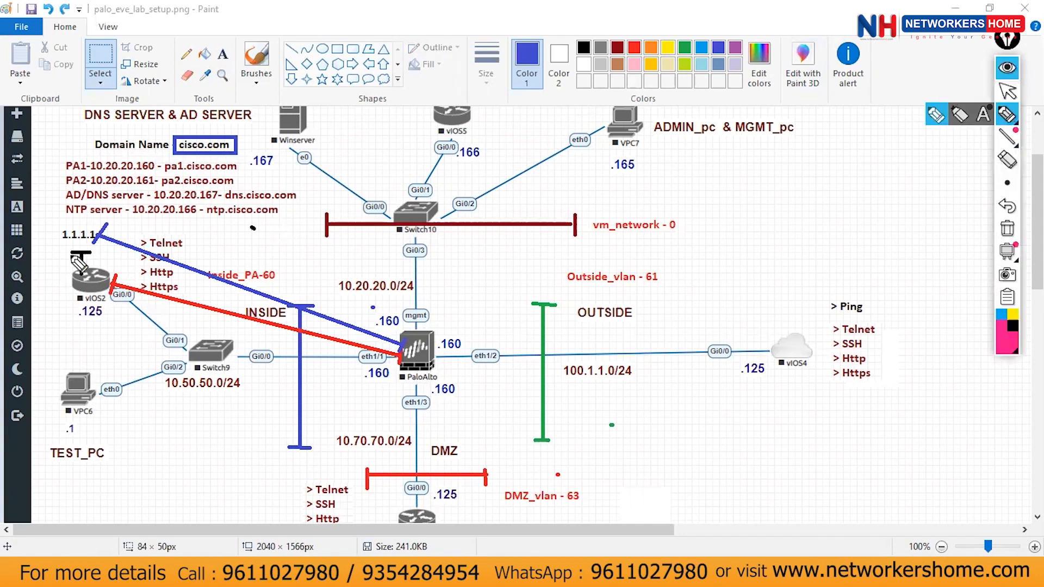
mouse_move(93, 211)
mouse_down()
mouse_move(122, 221)
mouse_move(133, 250)
mouse_move(112, 188)
mouse_move(124, 206)
mouse_move(156, 175)
mouse_up()
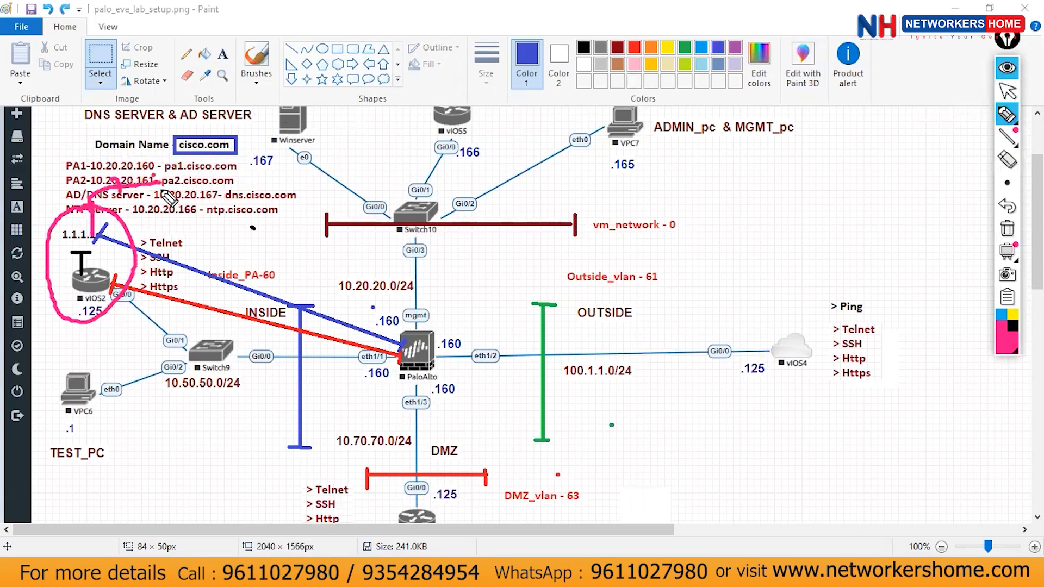
click(1008, 68)
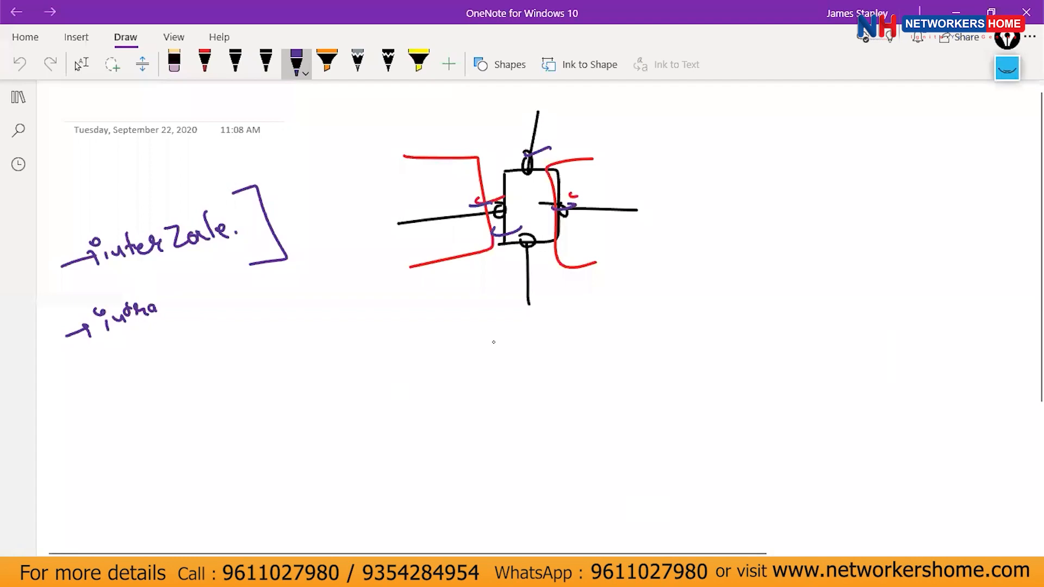
Sketch a router R, switch sw and firewall box connected by lines.
scroll(342, 371, down, 5)
mouse_move(223, 237)
mouse_down()
mouse_move(210, 235)
mouse_move(224, 272)
mouse_move(450, 242)
mouse_up()
mouse_move(441, 224)
mouse_down()
mouse_move(444, 268)
mouse_move(450, 256)
mouse_up()
mouse_move(458, 243)
mouse_down()
mouse_move(468, 254)
mouse_move(477, 242)
mouse_up()
drag(490, 242, 609, 239)
drag(725, 198, 730, 279)
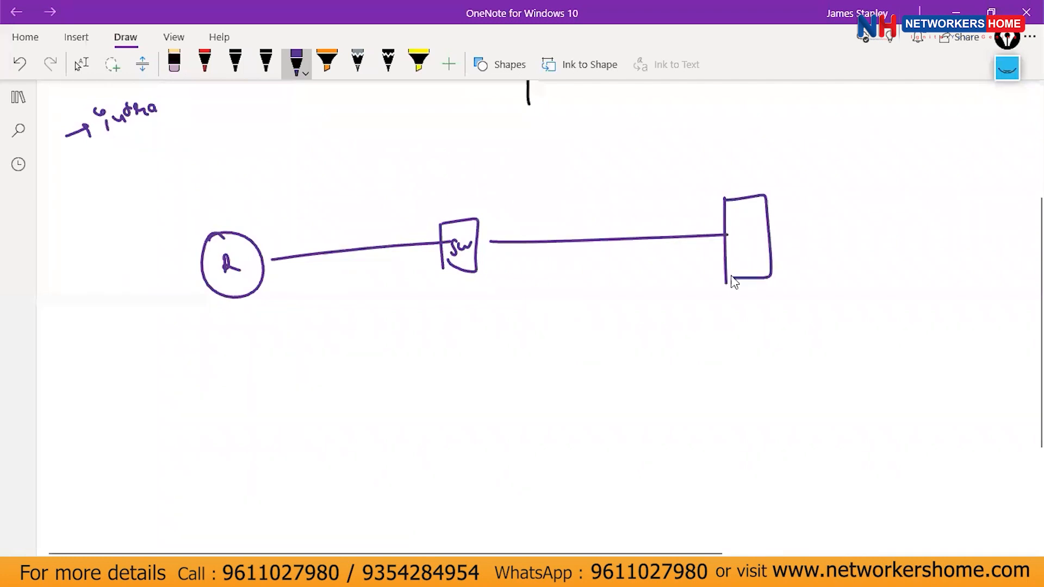
In red, write an underlined 1.1.1.1 below the router with an upward arrow.
click(204, 61)
mouse_move(229, 296)
mouse_down()
mouse_move(234, 352)
mouse_move(268, 348)
mouse_move(226, 393)
mouse_move(254, 385)
mouse_up()
click(233, 385)
click(248, 383)
click(259, 381)
drag(264, 368, 258, 397)
drag(242, 409, 264, 404)
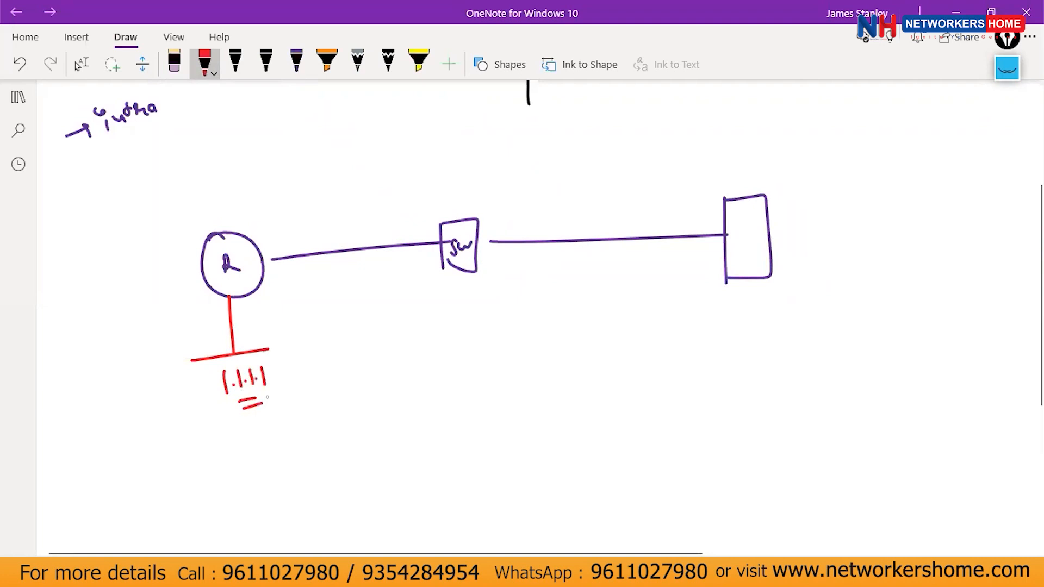
mouse_move(189, 374)
mouse_down()
mouse_move(162, 365)
mouse_move(158, 308)
mouse_up()
drag(151, 324, 169, 320)
Handwrite 'Ping 10.50.50.160' in red beside the diagram.
mouse_move(332, 341)
mouse_down()
mouse_move(329, 370)
mouse_move(333, 356)
mouse_up()
click(355, 346)
mouse_move(346, 353)
mouse_down()
mouse_move(345, 368)
mouse_move(363, 360)
mouse_up()
drag(371, 347, 360, 377)
drag(725, 228, 720, 233)
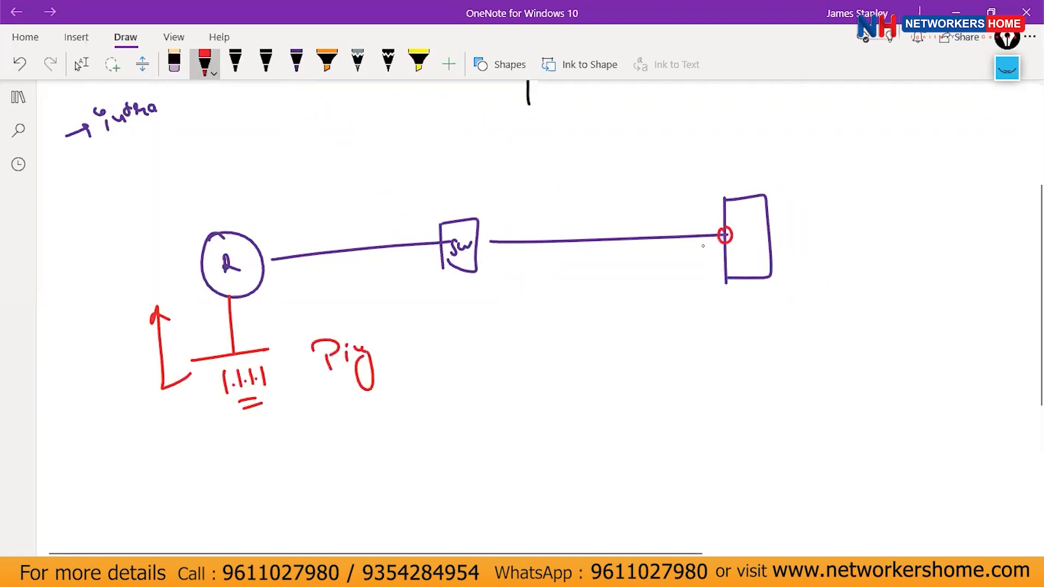
mouse_move(416, 335)
mouse_down()
mouse_move(417, 348)
mouse_move(446, 341)
mouse_up()
click(435, 338)
drag(447, 328, 481, 336)
click(474, 331)
drag(482, 322, 515, 334)
click(508, 332)
mouse_move(528, 319)
mouse_down()
mouse_move(523, 329)
mouse_move(540, 321)
mouse_up()
Add an underlined 'So 1.1.1.1' to the note and loop around it in red.
drag(607, 314, 643, 321)
click(650, 314)
mouse_move(659, 302)
mouse_down()
mouse_move(661, 317)
mouse_move(688, 315)
mouse_up()
click(669, 311)
click(681, 309)
drag(643, 334, 695, 325)
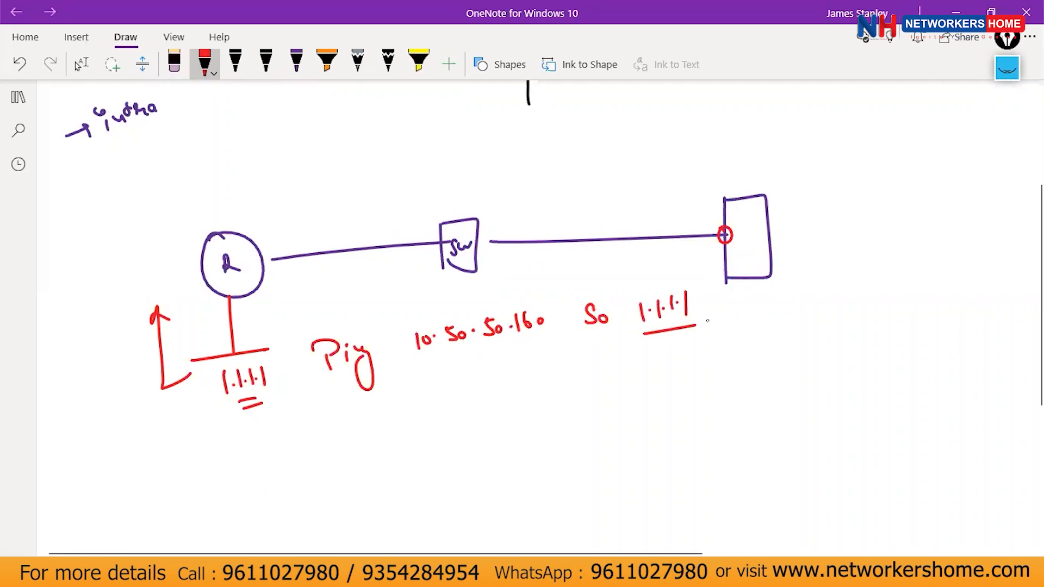
scroll(707, 320, down, 3)
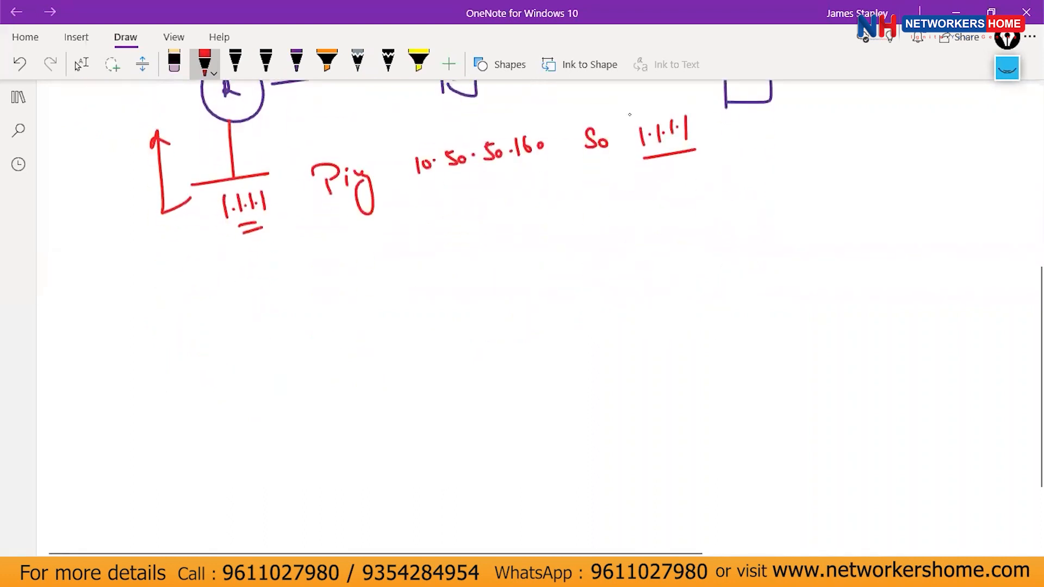
mouse_move(672, 91)
mouse_down()
mouse_move(351, 196)
mouse_move(708, 162)
mouse_move(669, 92)
mouse_up()
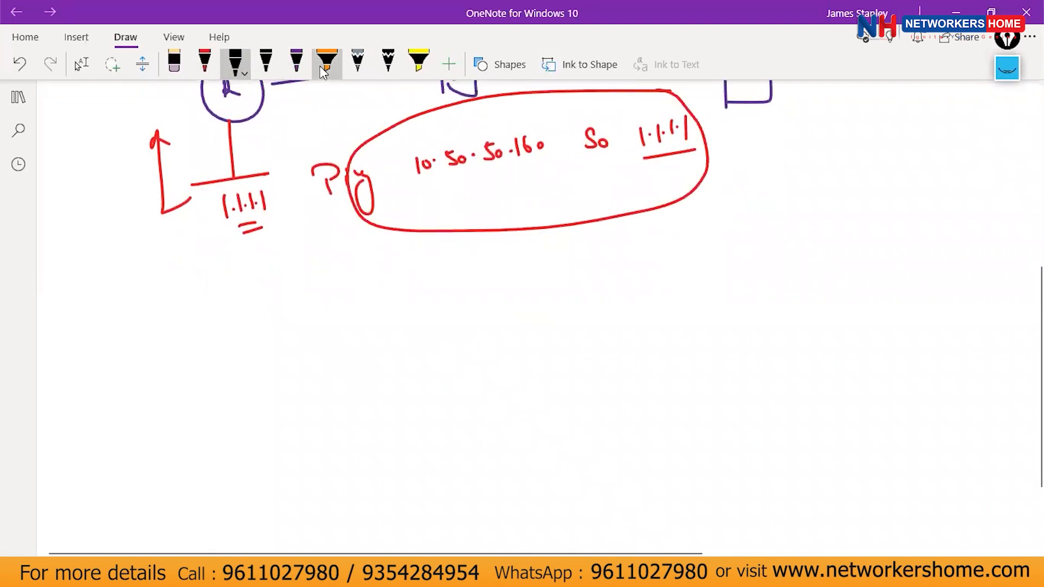
click(296, 61)
Write the 'Echo Req' label with an arrow pointing to the packet.
mouse_move(176, 341)
mouse_down()
mouse_move(176, 368)
mouse_move(226, 340)
mouse_move(256, 339)
mouse_up()
drag(265, 314, 275, 338)
drag(281, 323, 337, 322)
mouse_move(332, 322)
mouse_down()
mouse_move(340, 347)
mouse_move(370, 324)
mouse_up()
drag(365, 317, 365, 329)
Draw the echo request packet box with SIP, DIP, P, T and C sections.
drag(430, 341, 430, 296)
mouse_move(442, 292)
mouse_down()
mouse_move(667, 278)
mouse_move(827, 305)
mouse_move(825, 325)
mouse_up()
drag(431, 340, 849, 315)
drag(517, 290, 527, 349)
drag(655, 270, 653, 332)
mouse_move(447, 265)
mouse_down()
mouse_move(434, 284)
mouse_move(464, 280)
mouse_up()
drag(565, 262, 550, 273)
mouse_move(578, 256)
mouse_down()
mouse_move(576, 271)
mouse_move(591, 249)
mouse_up()
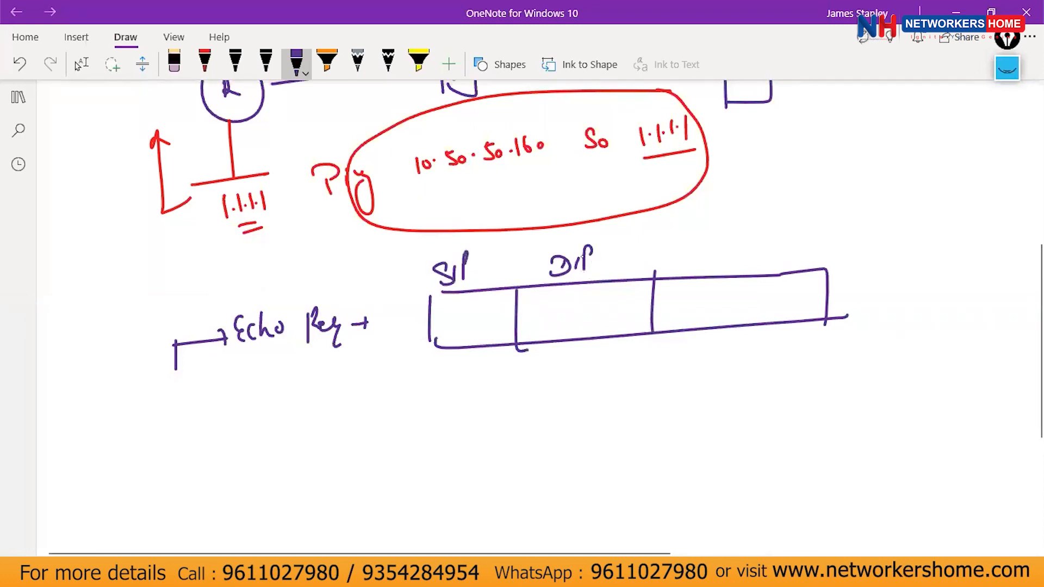
drag(726, 269, 730, 251)
mouse_move(795, 277)
mouse_down()
mouse_move(792, 326)
mouse_move(893, 270)
mouse_move(829, 322)
mouse_up()
drag(790, 242, 812, 238)
mouse_move(797, 243)
mouse_down()
mouse_move(795, 258)
mouse_move(847, 257)
mouse_up()
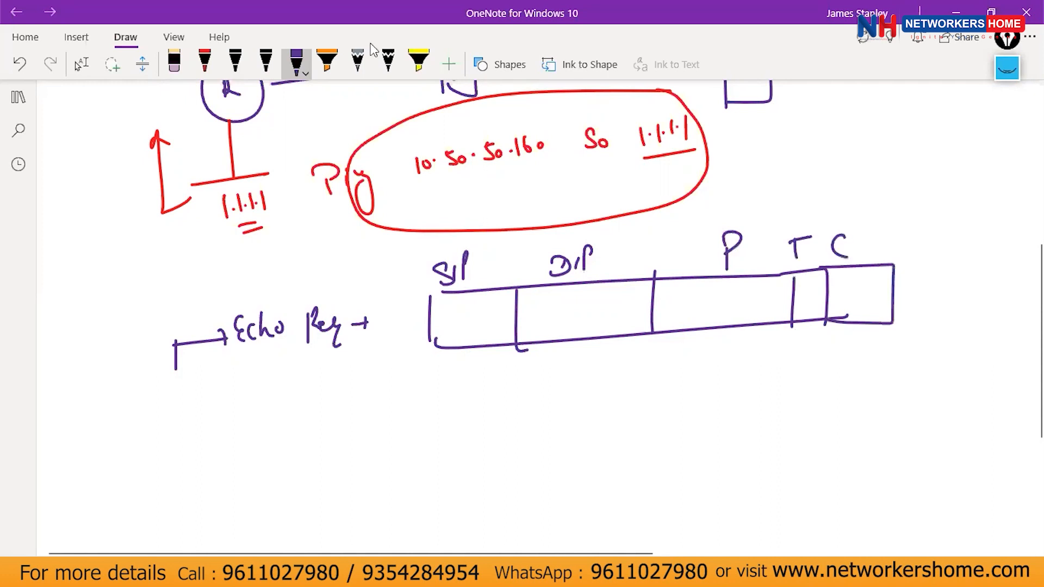
In black ink, fill the SIP section with source address 1.1.1.1.
click(204, 63)
click(235, 61)
drag(452, 288, 482, 282)
mouse_move(298, 201)
mouse_down()
mouse_move(294, 213)
mouse_move(254, 173)
mouse_up()
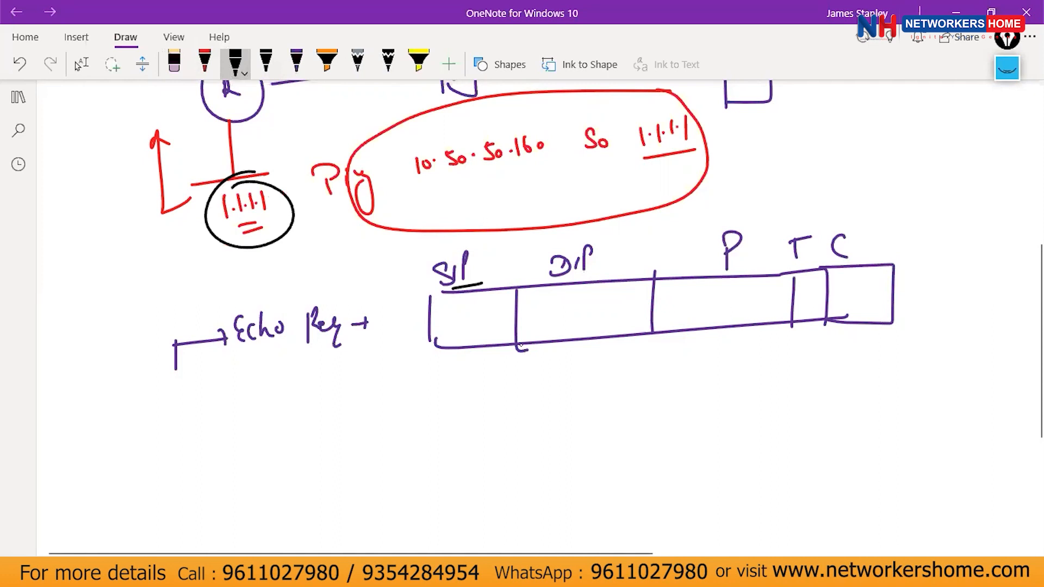
drag(450, 309, 449, 326)
click(455, 320)
mouse_move(461, 308)
mouse_down()
mouse_move(461, 326)
mouse_move(484, 324)
mouse_up()
click(467, 321)
click(479, 320)
drag(466, 336, 484, 333)
Fill in DIP 10.50.50.160, protocol I, type 8 and code 0.
drag(415, 188, 520, 170)
drag(546, 302, 547, 323)
click(564, 316)
mouse_move(557, 309)
mouse_down()
mouse_move(572, 321)
mouse_move(589, 309)
mouse_up()
click(597, 312)
drag(608, 303, 605, 322)
click(619, 309)
mouse_move(607, 303)
mouse_down()
mouse_move(636, 310)
mouse_move(647, 301)
mouse_up()
drag(586, 337, 610, 329)
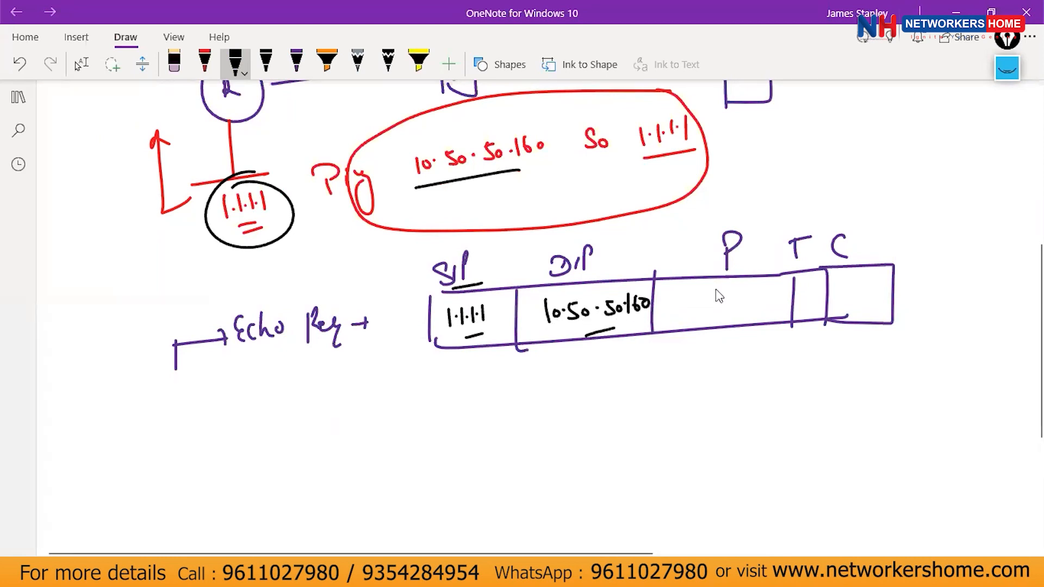
drag(702, 314, 726, 313)
mouse_move(815, 282)
mouse_down()
mouse_move(811, 292)
mouse_move(814, 282)
mouse_up()
mouse_move(841, 280)
mouse_down()
mouse_move(836, 289)
mouse_move(849, 284)
mouse_up()
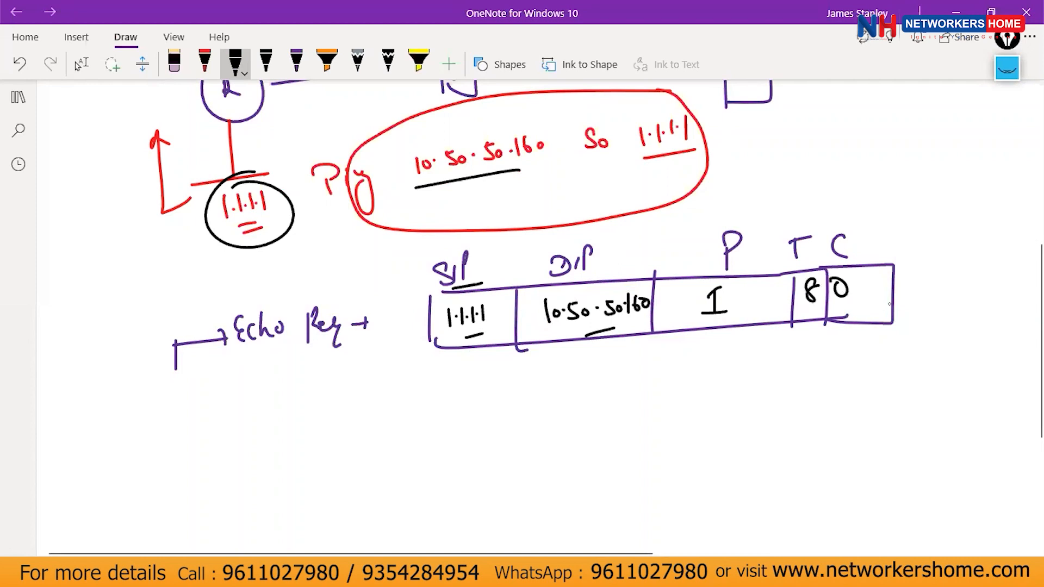
Bracket the packet and number the router as step 1 and the firewall as step 2.
scroll(890, 304, up, 5)
scroll(890, 304, down, 2)
mouse_move(895, 414)
mouse_down()
mouse_move(928, 422)
mouse_move(896, 503)
mouse_up()
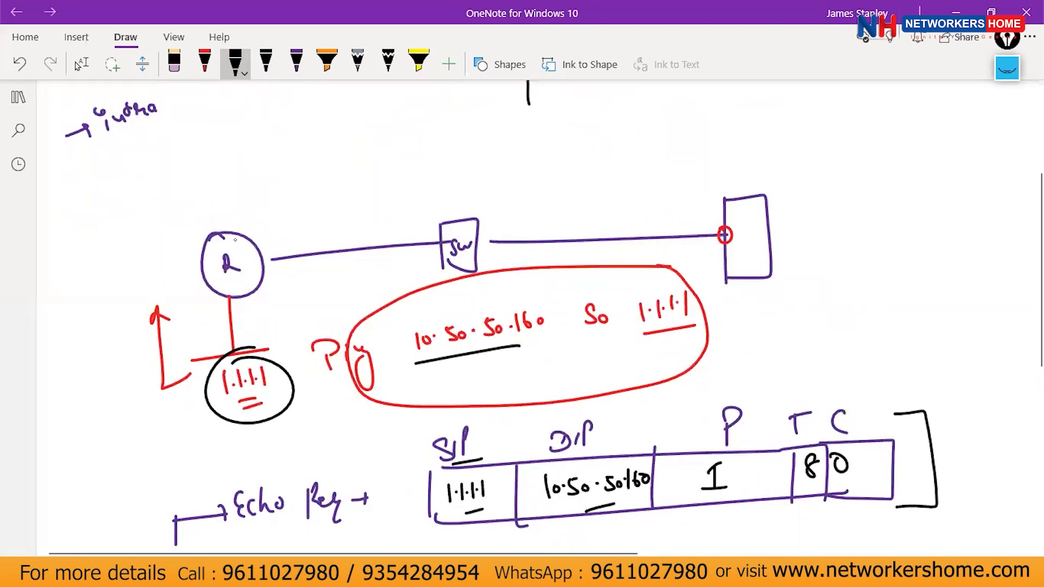
mouse_move(232, 244)
mouse_down()
mouse_move(261, 188)
mouse_move(268, 197)
mouse_up()
mouse_move(728, 217)
mouse_down()
mouse_move(707, 233)
mouse_move(739, 249)
mouse_move(728, 218)
mouse_up()
drag(234, 152, 235, 169)
mouse_move(235, 144)
mouse_down()
mouse_move(222, 163)
mouse_move(239, 146)
mouse_up()
mouse_move(702, 169)
mouse_down()
mouse_move(707, 179)
mouse_move(721, 175)
mouse_up()
mouse_move(704, 162)
mouse_down()
mouse_move(707, 200)
mouse_move(705, 161)
mouse_up()
click(956, 12)
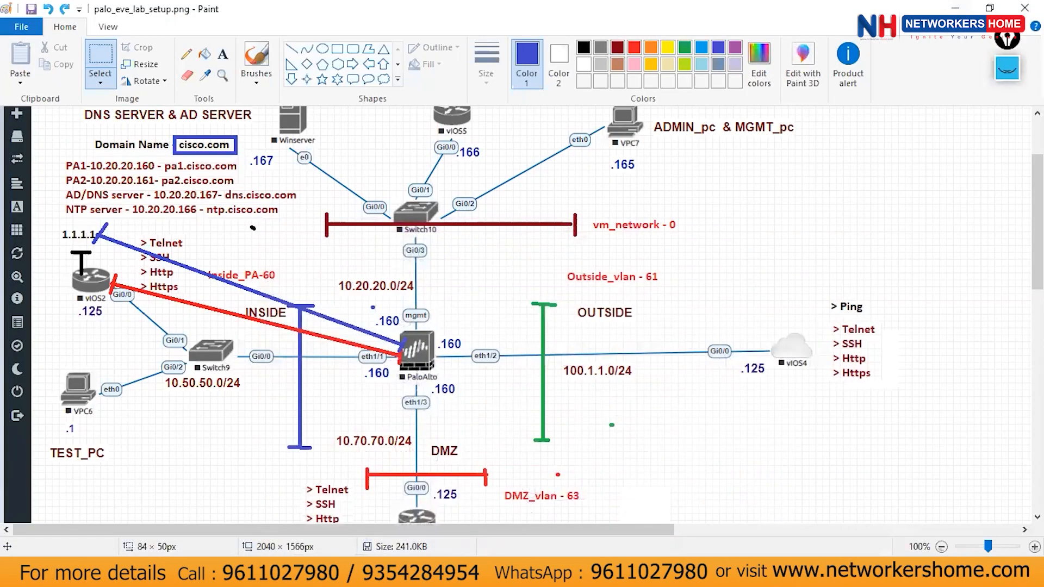
Run 'show ip route' in the router console to display the routing table.
click(955, 8)
click(594, 398)
key(BackSpace)
key(BackSpace)
key(BackSpace)
key(BackSpace)
key(BackSpace)
key(BackSpace)
key(BackSpace)
key(BackSpace)
key(BackSpace)
key(BackSpace)
key(BackSpace)
key(BackSpace)
key(BackSpace)
key(BackSpace)
key(BackSpace)
key(BackSpace)
key(BackSpace)
key(BackSpace)
key(BackSpace)
key(BackSpace)
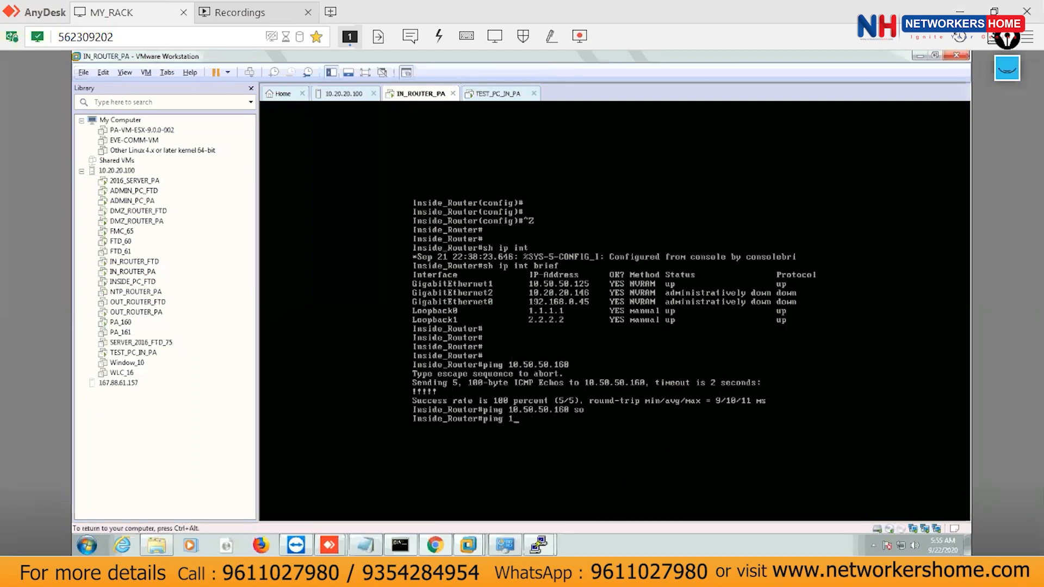
text(sh ip rp)
key(Tab)
key(BackSpace)
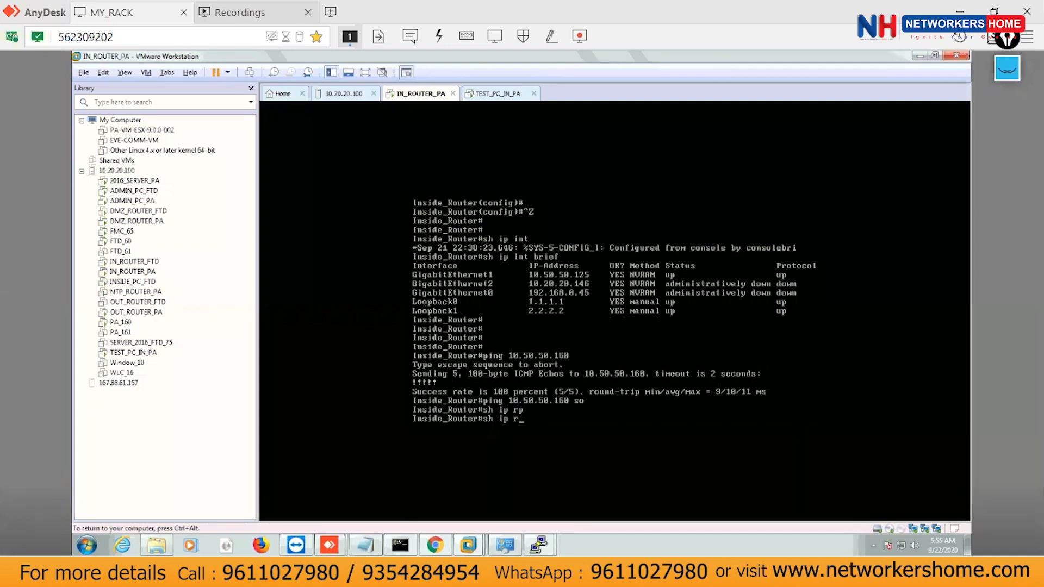
text(o)
key(Tab)
key(Return)
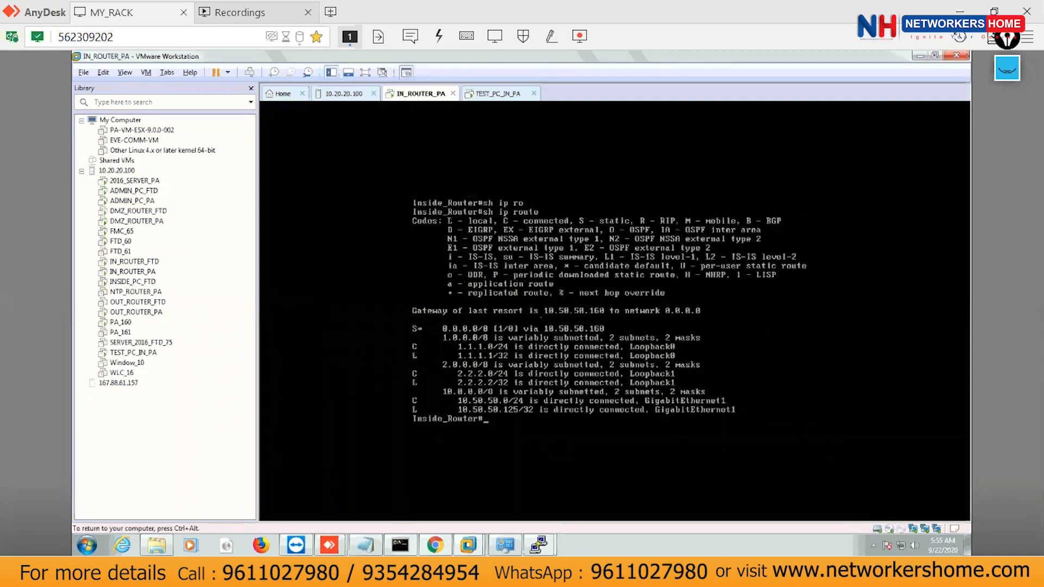
Circle the S* default and 1.1.1.0/24 route lines with the annotation pen, then clear it.
click(1007, 68)
drag(495, 348, 491, 311)
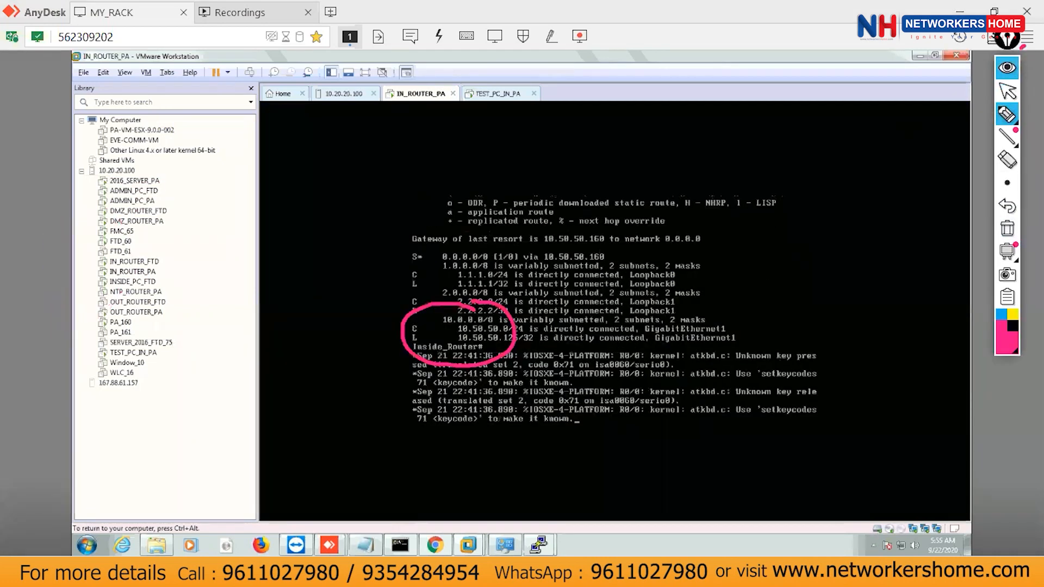
click(1007, 68)
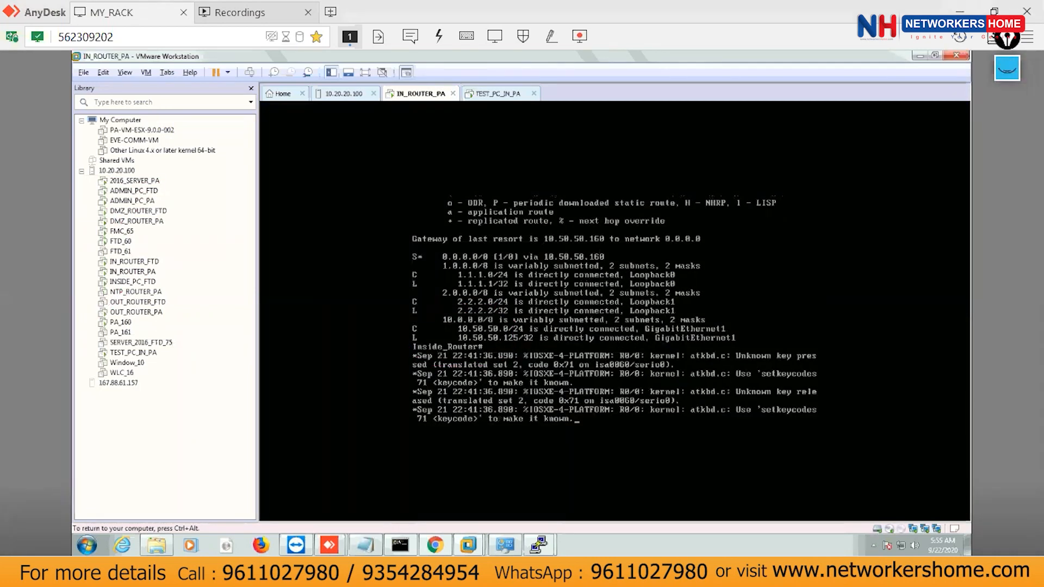
Back in OneNote, ink over router node A and relabel the firewall node B.
key(alt+Tab)
mouse_move(234, 165)
mouse_down()
mouse_move(240, 141)
mouse_move(254, 158)
mouse_move(264, 143)
mouse_up()
drag(707, 148, 711, 195)
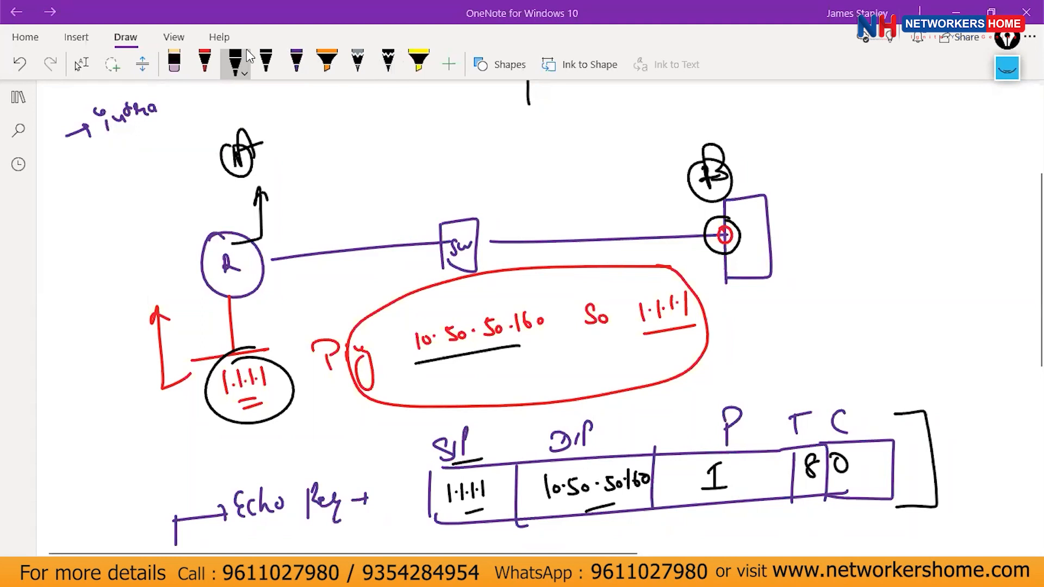
In red ink, mark node A and write the D·R label above it.
click(213, 66)
mouse_move(253, 120)
mouse_down()
mouse_move(261, 221)
mouse_move(268, 126)
mouse_up()
mouse_move(268, 104)
mouse_down()
mouse_move(269, 125)
mouse_move(298, 124)
mouse_up()
click(289, 111)
drag(298, 96, 312, 125)
mouse_move(282, 136)
mouse_down()
mouse_move(305, 130)
mouse_move(292, 157)
mouse_move(332, 156)
mouse_up()
Write the default route 0.0.0.0 0.0.0.0 under the D·R label.
drag(354, 150, 351, 153)
click(398, 141)
mouse_move(288, 181)
mouse_down()
mouse_move(370, 170)
mouse_move(398, 143)
mouse_up()
click(409, 150)
drag(421, 139, 418, 141)
click(431, 148)
drag(443, 138, 441, 140)
click(454, 145)
drag(466, 136, 464, 138)
drag(392, 165, 503, 155)
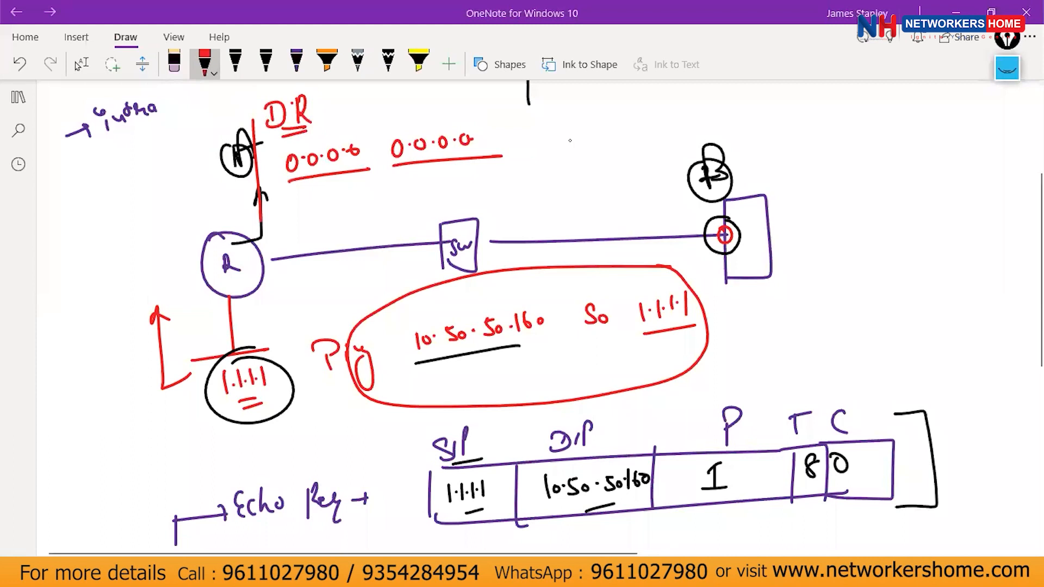
Trace the red path from router A to node B and draw the reply packet box with dividers.
mouse_move(206, 260)
mouse_down()
mouse_move(200, 206)
mouse_move(392, 177)
mouse_move(737, 186)
mouse_move(748, 226)
mouse_move(729, 266)
mouse_up()
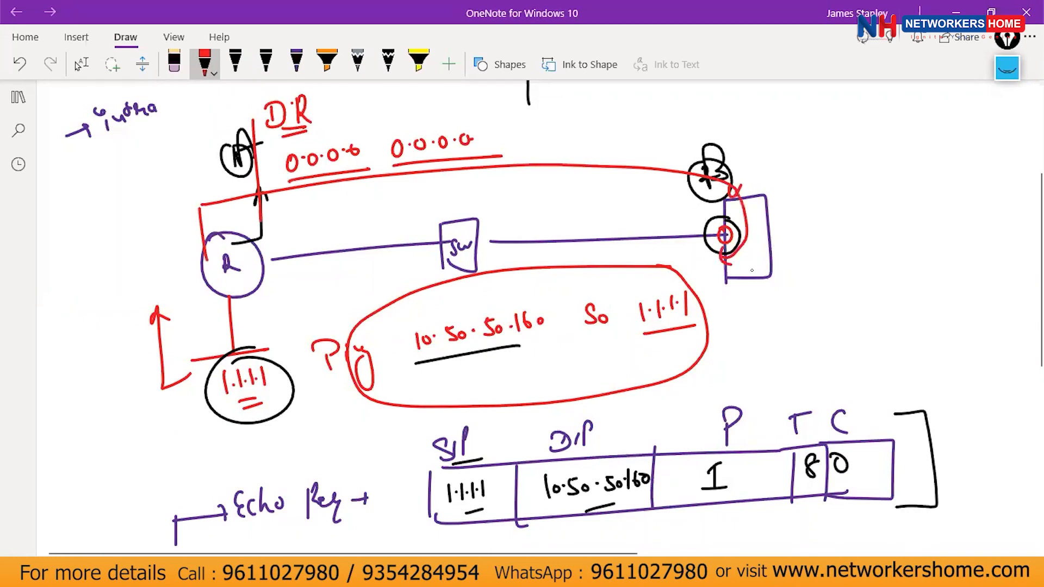
scroll(753, 270, down, 6)
mouse_move(442, 318)
mouse_down()
mouse_move(441, 266)
mouse_move(872, 261)
mouse_move(392, 333)
mouse_up()
drag(498, 265, 502, 344)
drag(652, 249, 651, 323)
drag(708, 252, 708, 321)
Label the reply packet columns SIP, DIP, P, T and C.
mouse_move(456, 209)
mouse_down()
mouse_move(440, 228)
mouse_move(459, 228)
mouse_up()
drag(465, 229, 474, 203)
mouse_move(540, 203)
mouse_down()
mouse_move(534, 218)
mouse_move(551, 217)
mouse_up()
mouse_move(559, 218)
mouse_down()
mouse_move(560, 199)
mouse_move(566, 207)
mouse_up()
drag(674, 198, 676, 227)
mouse_move(674, 202)
mouse_down()
mouse_move(678, 214)
mouse_move(738, 227)
mouse_up()
drag(731, 207, 762, 203)
drag(789, 253, 790, 314)
drag(822, 214, 830, 239)
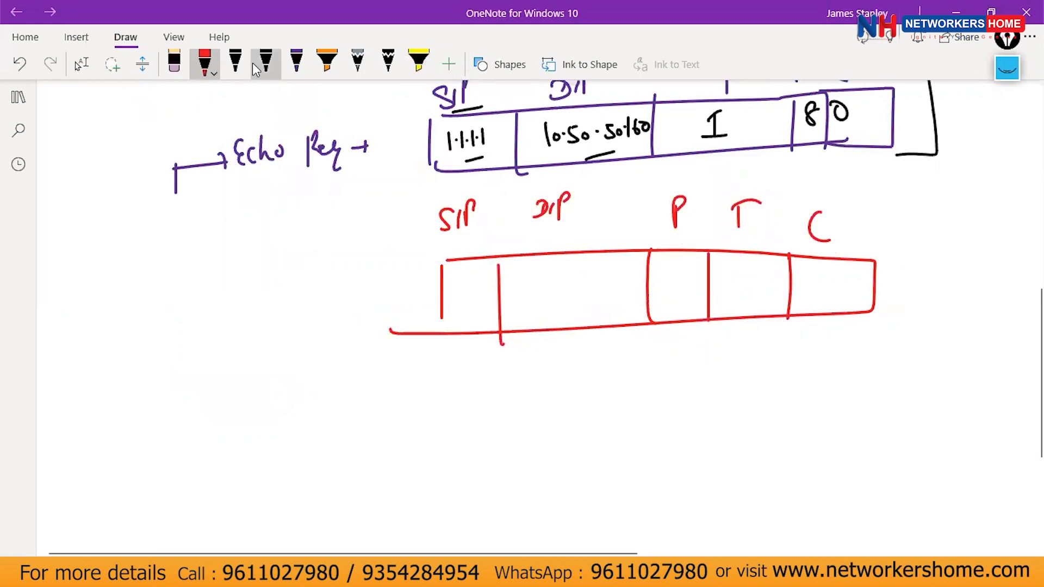
In black ink, write source address 10.50.50.160 in the SIP cell.
click(266, 63)
drag(439, 240, 471, 231)
mouse_move(396, 299)
mouse_down()
mouse_move(398, 317)
mouse_move(406, 303)
mouse_move(417, 313)
mouse_up()
click(412, 295)
mouse_move(419, 293)
mouse_down()
mouse_move(442, 305)
mouse_move(479, 276)
mouse_up()
drag(542, 225, 571, 220)
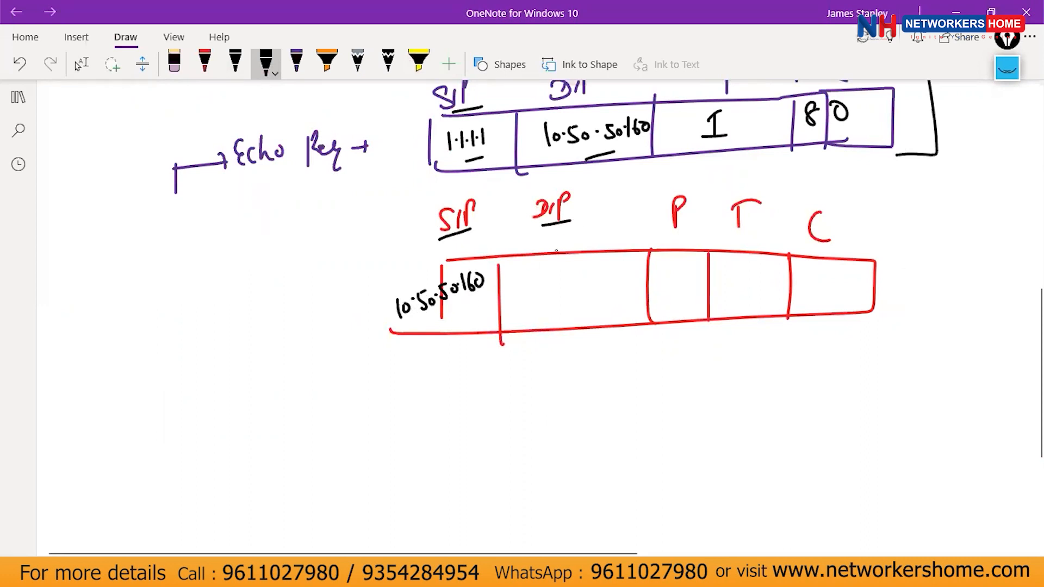
Fill in DIP 1.1.1.1, protocol 1, type 0 and code 0.
drag(537, 270, 539, 289)
click(543, 284)
mouse_move(549, 270)
mouse_down()
mouse_move(549, 288)
mouse_move(579, 284)
mouse_up()
click(569, 280)
drag(560, 299, 576, 294)
drag(665, 204, 686, 190)
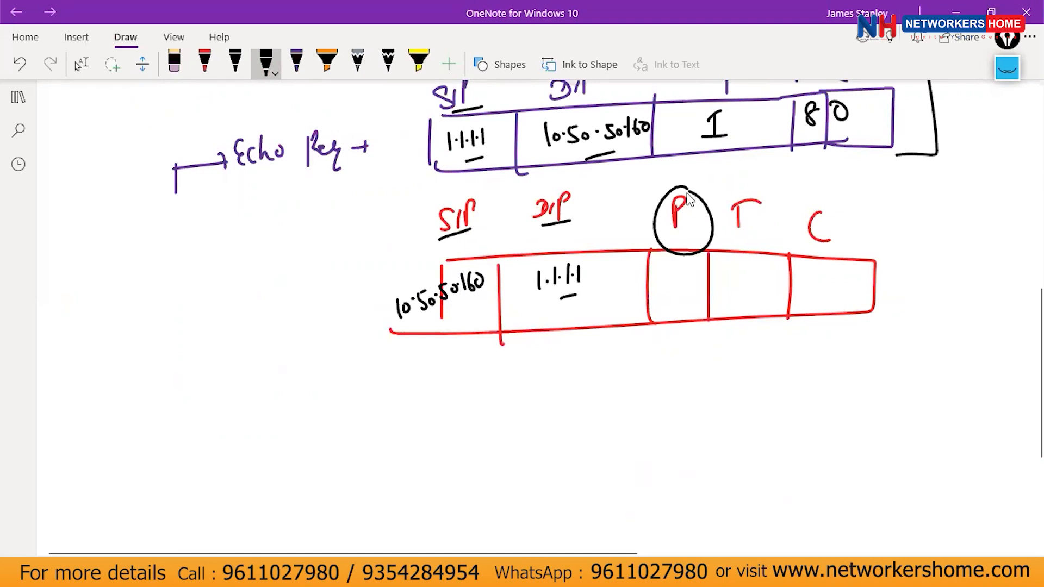
mouse_move(668, 271)
mouse_down()
mouse_move(676, 263)
mouse_move(676, 287)
mouse_up()
drag(664, 289, 689, 284)
mouse_move(730, 239)
mouse_down()
mouse_move(743, 237)
mouse_move(739, 274)
mouse_up()
drag(811, 281, 809, 279)
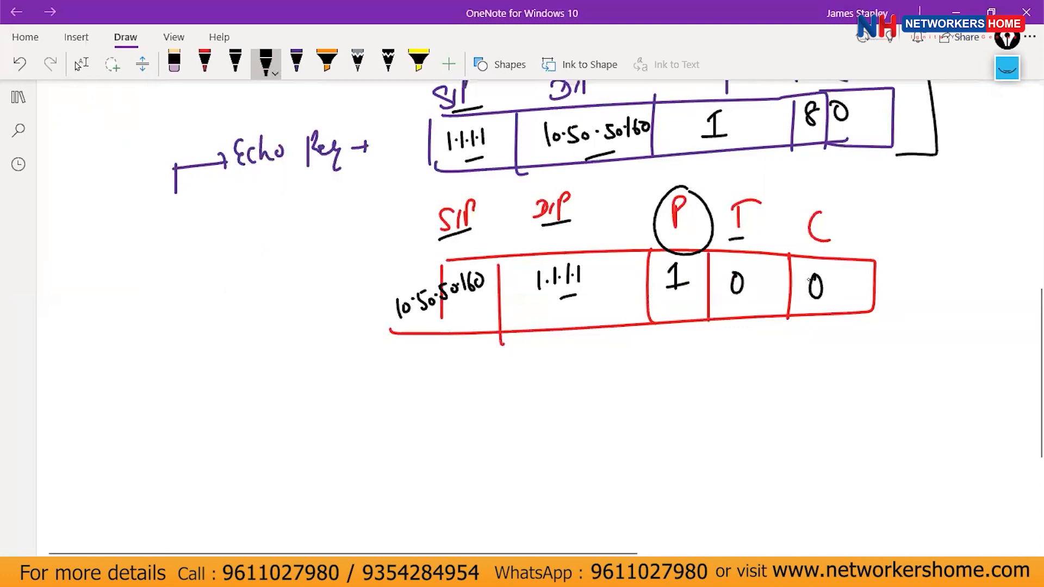
mouse_move(566, 191)
mouse_down()
mouse_move(601, 171)
mouse_move(545, 185)
mouse_up()
Annotate node B with 'DIP 1.1.1.1', an arrow to 'Route-lookup', and 'No Route's'.
scroll(408, 284, up, 8)
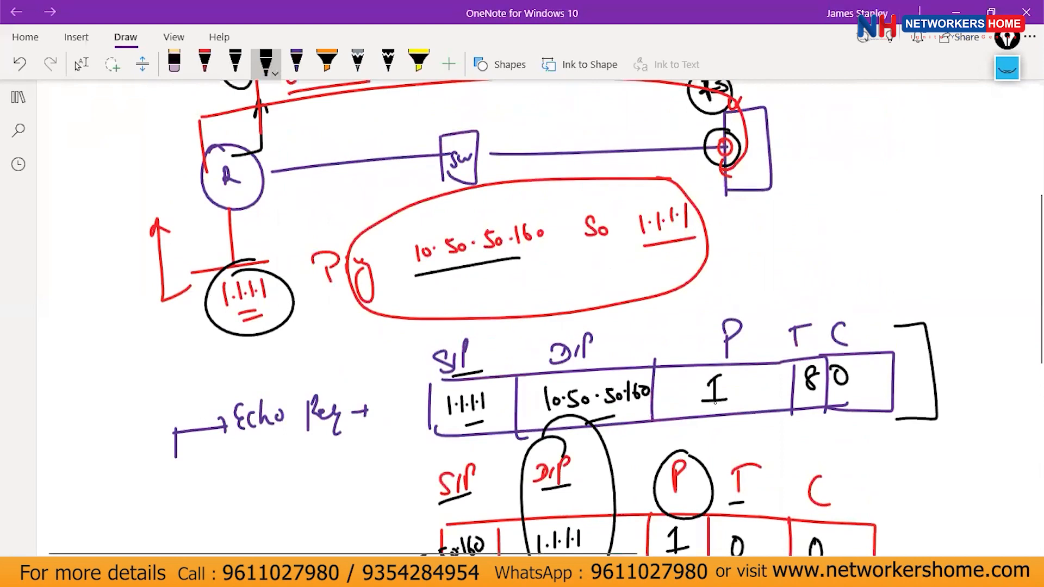
mouse_move(778, 127)
mouse_down()
mouse_move(870, 107)
mouse_move(855, 126)
mouse_up()
drag(773, 193, 855, 196)
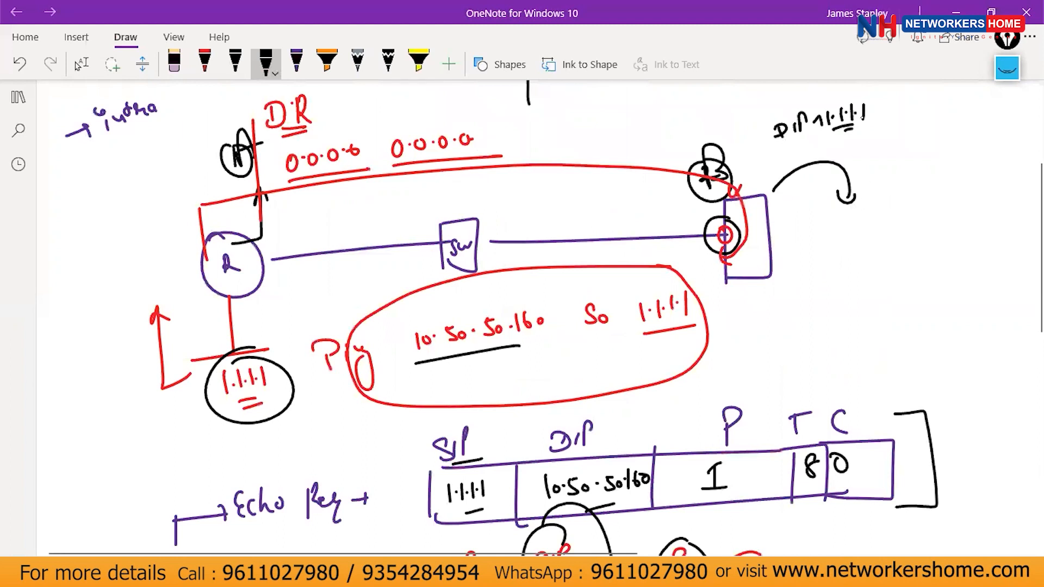
mouse_move(859, 159)
mouse_down()
mouse_move(879, 169)
mouse_move(906, 142)
mouse_move(918, 163)
mouse_move(976, 134)
mouse_move(982, 142)
mouse_up()
drag(885, 185, 945, 171)
drag(854, 193, 855, 220)
drag(849, 212, 858, 216)
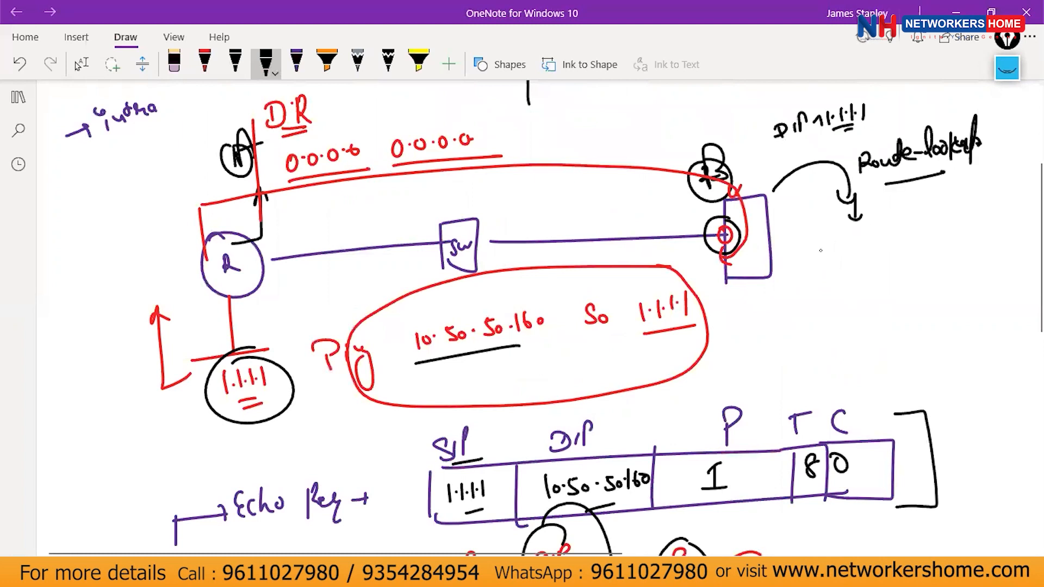
mouse_move(814, 267)
mouse_down()
mouse_move(830, 267)
mouse_move(833, 236)
mouse_up()
mouse_move(848, 256)
mouse_down()
mouse_move(844, 266)
mouse_move(848, 255)
mouse_move(869, 265)
mouse_move(909, 239)
mouse_move(928, 243)
mouse_up()
drag(844, 276, 907, 266)
drag(859, 282, 918, 269)
drag(929, 214, 929, 229)
drag(942, 231, 936, 248)
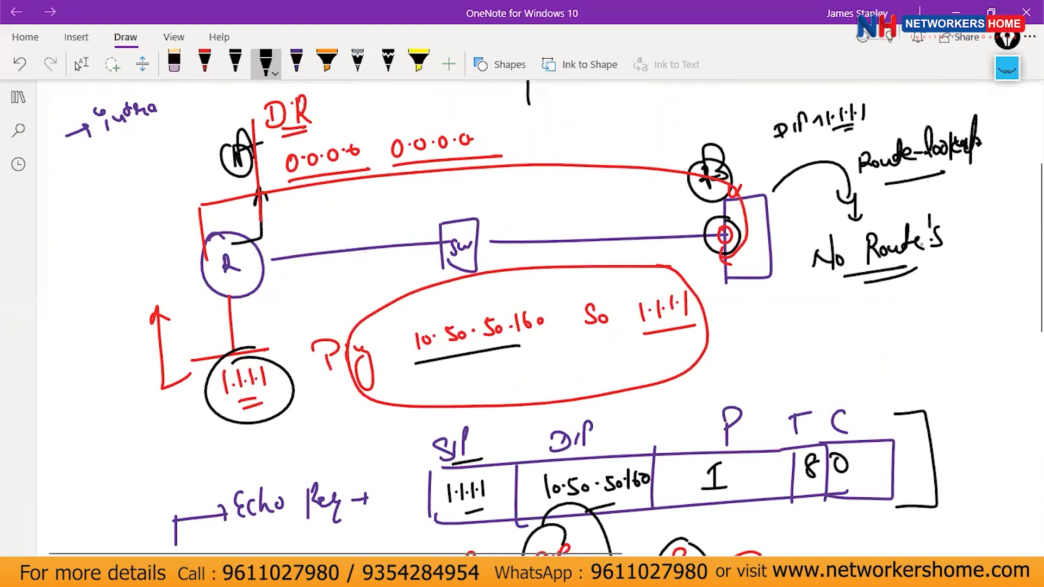
In red ink, draw an arrow down from node B and write 'Not Echo Request'.
click(205, 63)
drag(727, 251, 772, 341)
drag(755, 337, 772, 345)
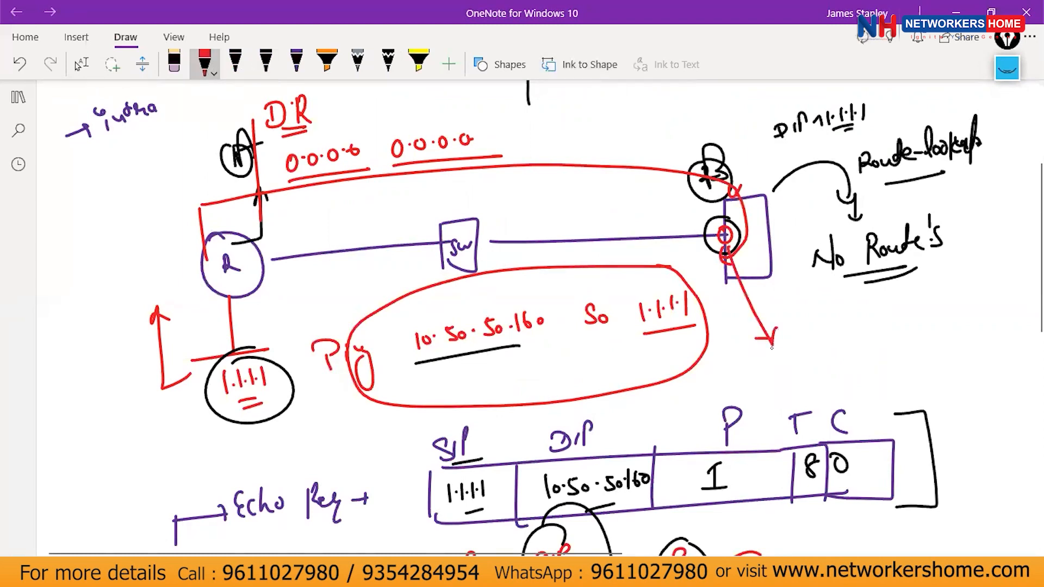
scroll(792, 340, down, 10)
mouse_move(466, 271)
mouse_down()
mouse_move(505, 244)
mouse_move(516, 267)
mouse_up()
drag(508, 249, 571, 252)
drag(582, 239, 597, 250)
drag(600, 239, 608, 240)
drag(621, 237, 640, 240)
drag(639, 220, 648, 234)
drag(651, 231, 657, 228)
drag(661, 223, 707, 233)
drag(713, 206, 714, 231)
drag(706, 219, 719, 216)
Add an arrow and the note that the PA drops it itself, underlined with a long curve.
drag(394, 341, 431, 342)
mouse_move(496, 308)
mouse_down()
mouse_move(562, 322)
mouse_move(633, 287)
mouse_up()
mouse_move(690, 267)
mouse_down()
mouse_move(765, 278)
mouse_move(868, 249)
mouse_move(918, 253)
mouse_move(957, 230)
mouse_move(961, 255)
mouse_up()
drag(970, 241, 1017, 231)
drag(1018, 239, 994, 298)
drag(692, 368, 979, 317)
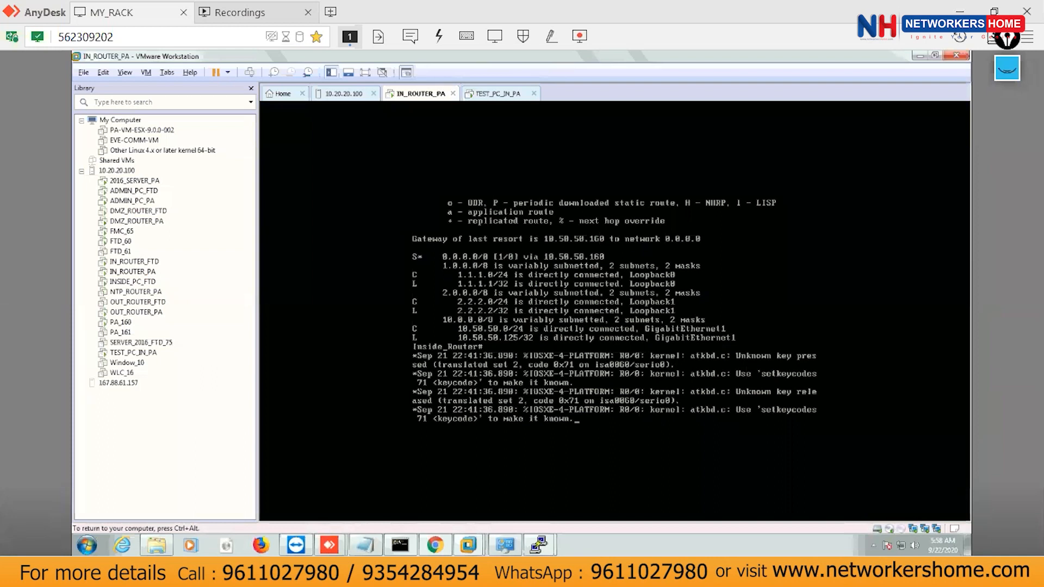
Ping 10.50.50.160 from the router sourced from 1.1.1.1, which fails with 0/5 success.
key(Return)
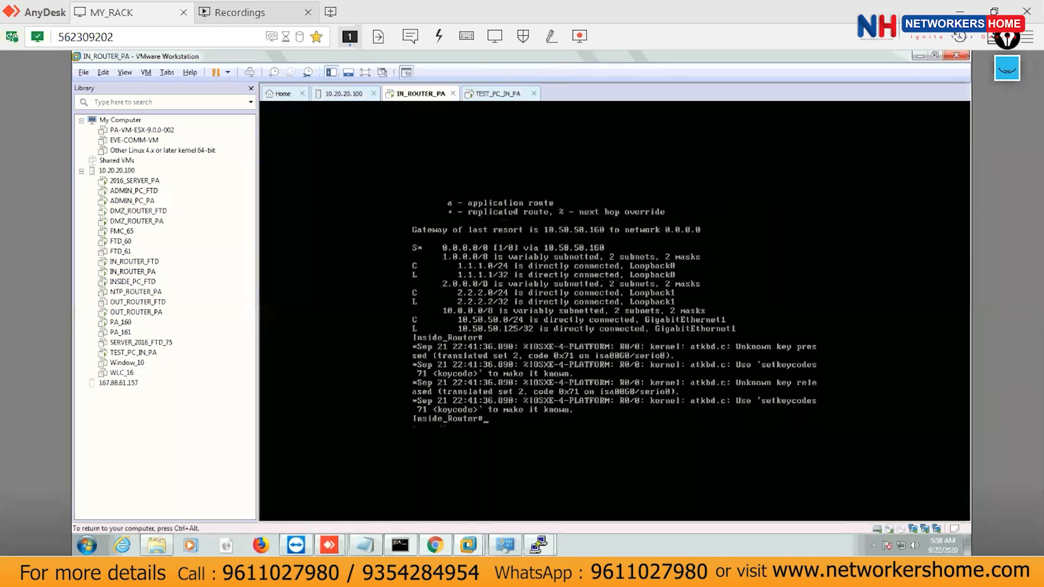
key(Return)
key(Return)
key(Return)
key(Return)
text(p)
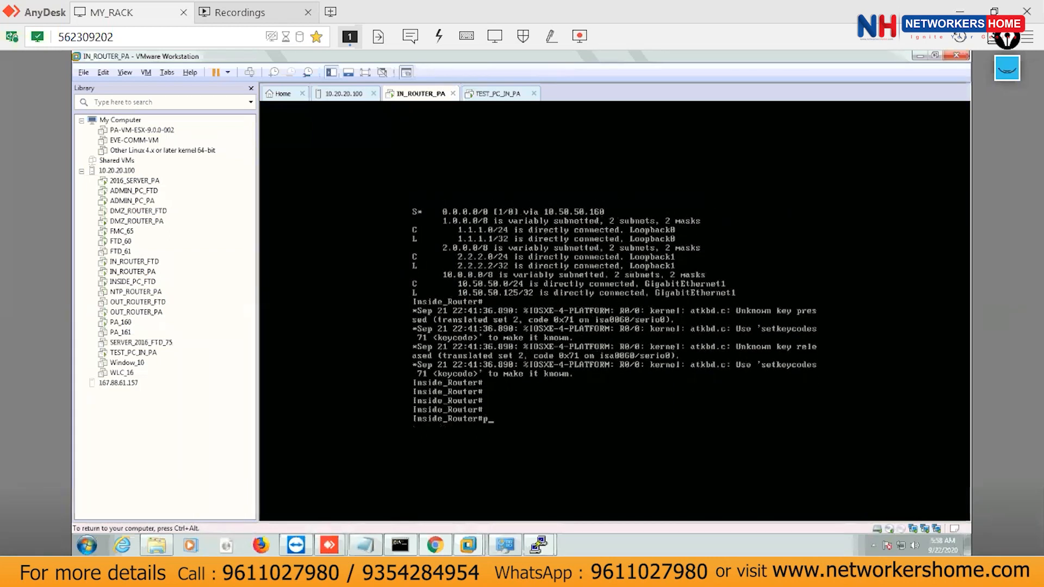
text(ing ~~)
key(BackSpace)
key(BackSpace)
text(0)
text(0.)
text(50.50.)
text(160 so)
key(Tab)
text(1.1.1.1)
key(Return)
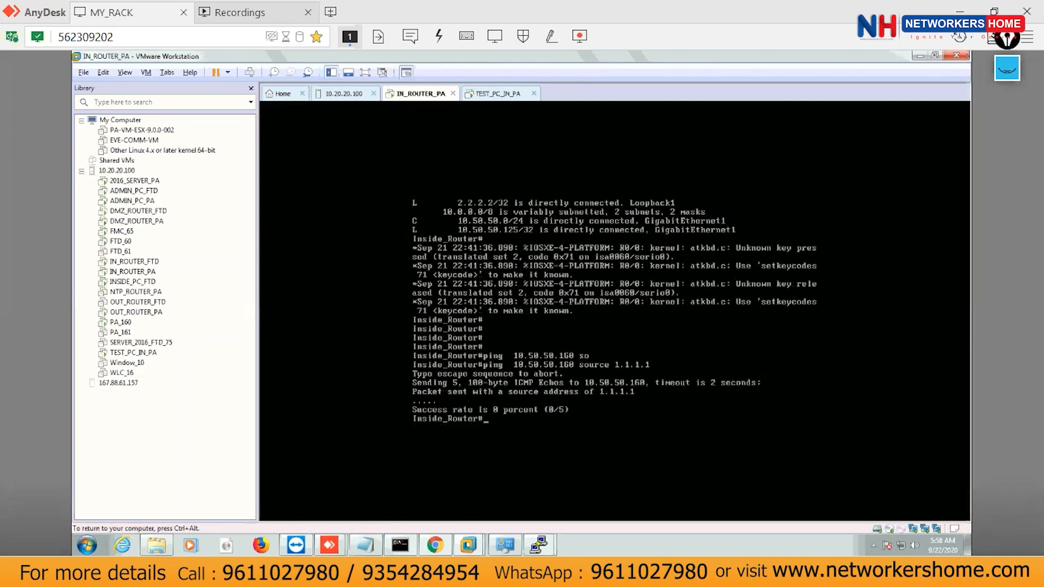
Release input from the router VM and bring up the open PuTTY sessions.
key(Return)
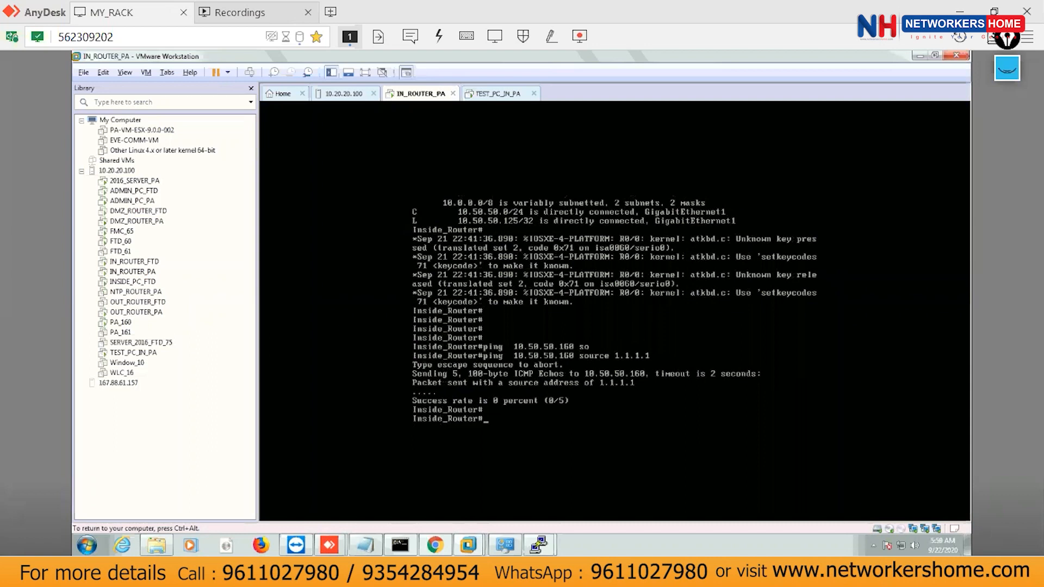
key(ctrl+alt)
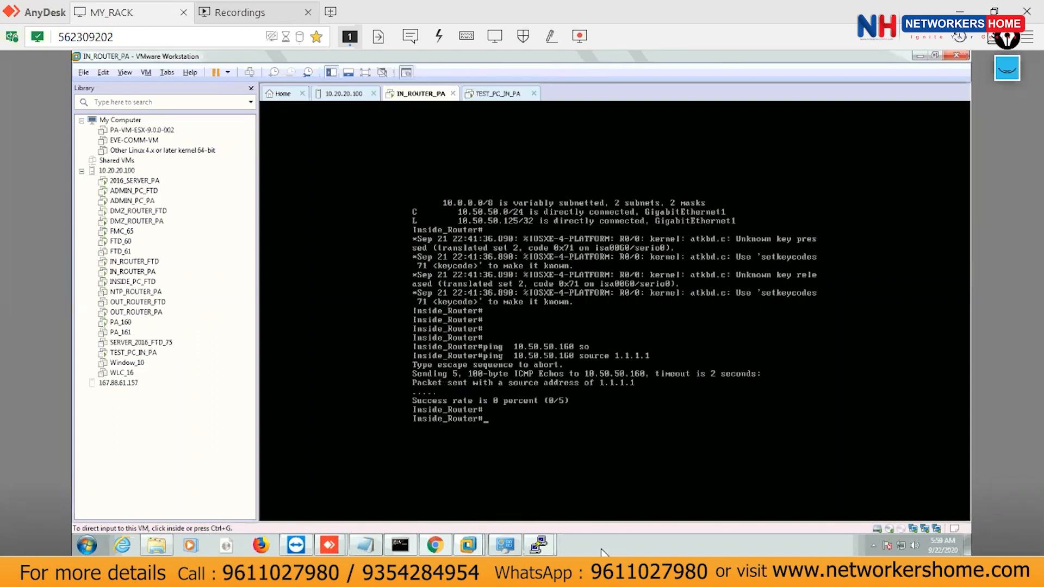
click(538, 546)
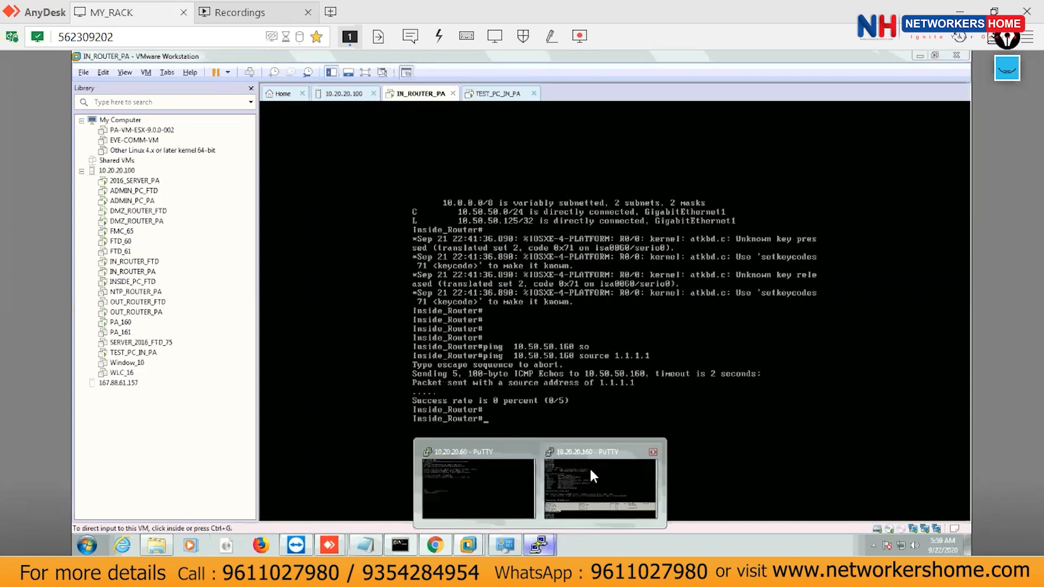
Check the PA-VM Network interfaces page in Chrome, then return to the Paint topology diagram.
click(589, 468)
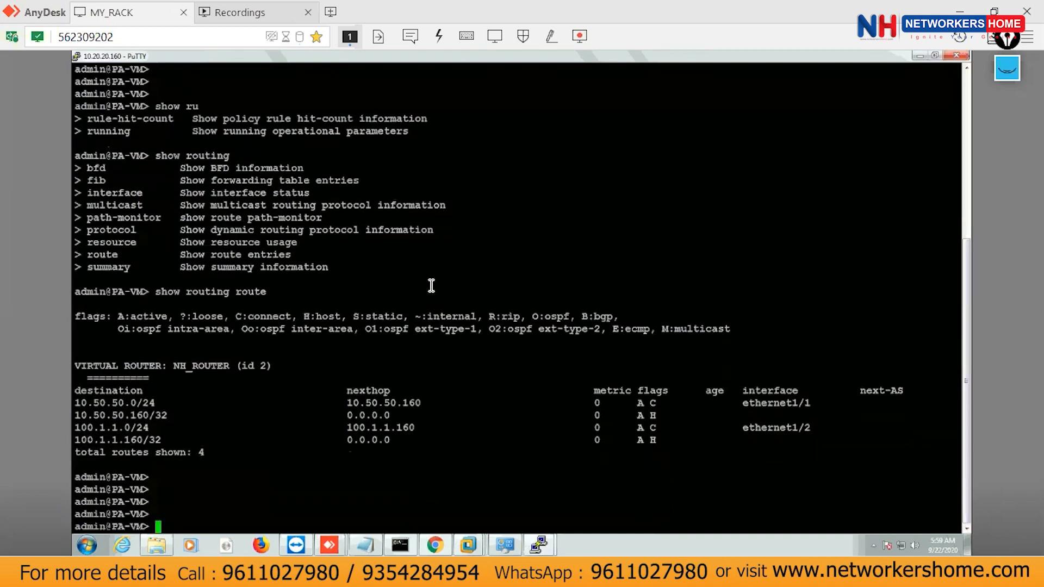
click(468, 547)
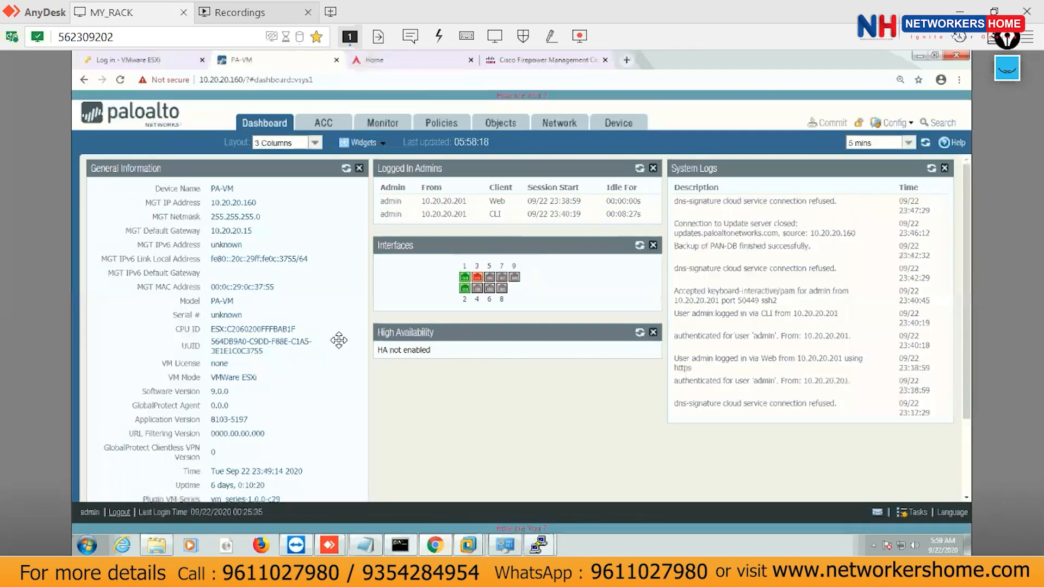
click(557, 125)
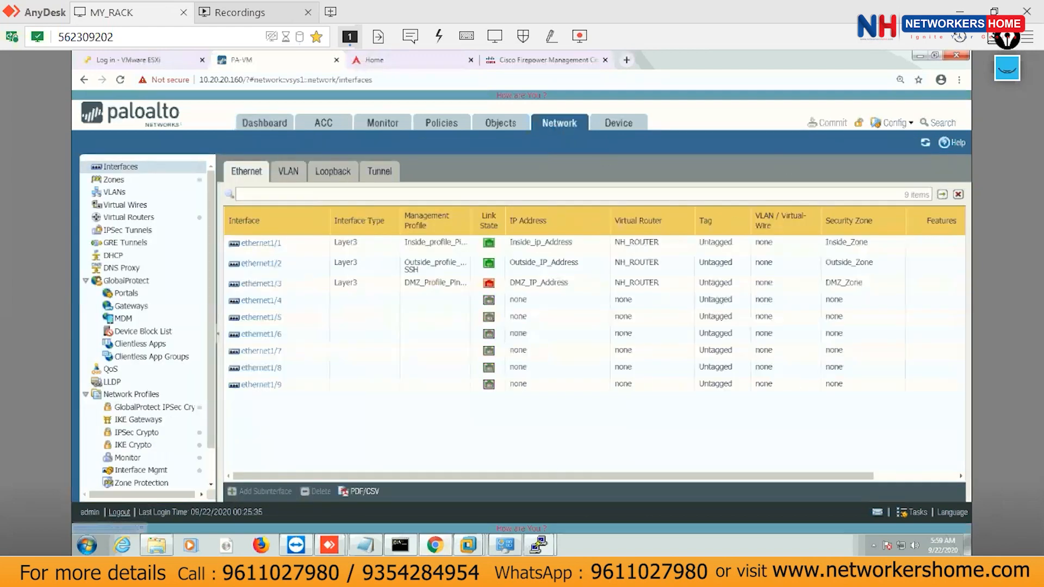
key(alt+Tab)
key(alt+Tab)
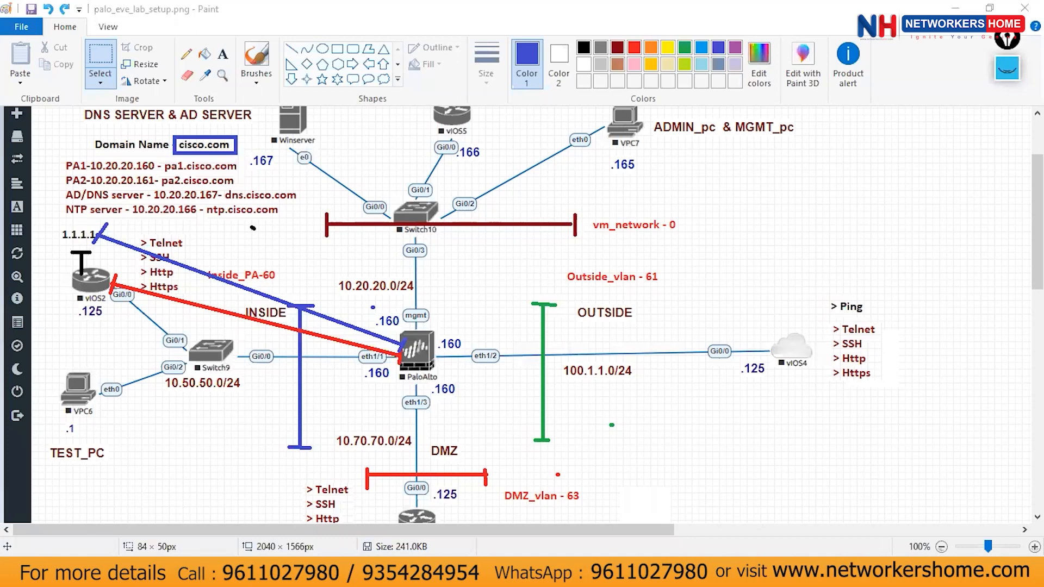
In black ink, write 'Virtual Router' with an arrow to an underlined 'Routing-Table'.
scroll(548, 494, down, 4)
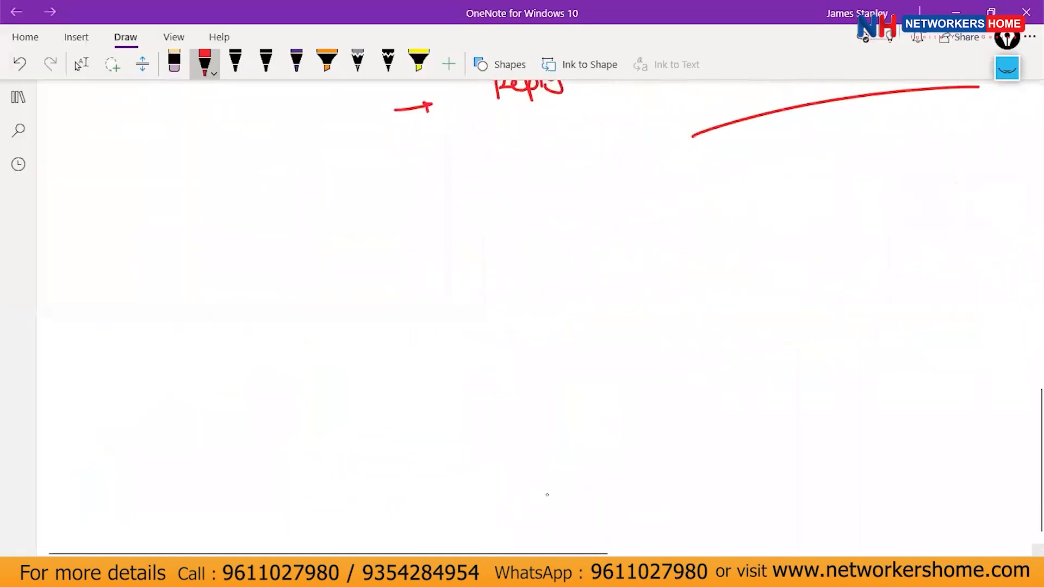
click(266, 64)
mouse_move(147, 219)
mouse_down()
mouse_move(196, 226)
mouse_move(243, 215)
mouse_move(294, 163)
mouse_move(336, 155)
mouse_move(358, 176)
mouse_move(365, 162)
mouse_up()
mouse_move(150, 272)
mouse_down()
mouse_move(336, 197)
mouse_move(342, 219)
mouse_up()
mouse_move(377, 187)
mouse_down()
mouse_move(443, 256)
mouse_move(437, 271)
mouse_up()
drag(480, 240, 482, 276)
mouse_move(450, 227)
mouse_down()
mouse_move(527, 271)
mouse_move(587, 237)
mouse_move(589, 255)
mouse_up()
mouse_move(595, 249)
mouse_down()
mouse_move(683, 203)
mouse_move(701, 240)
mouse_move(716, 231)
mouse_up()
drag(761, 240, 419, 294)
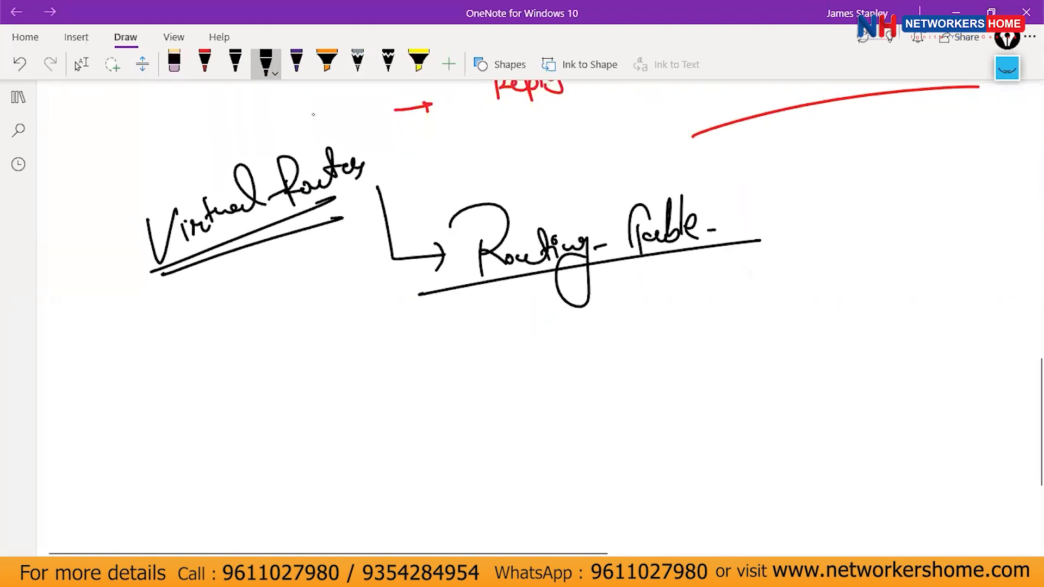
In red ink, draw a curved arrow to a box labelled R.T below it.
click(205, 60)
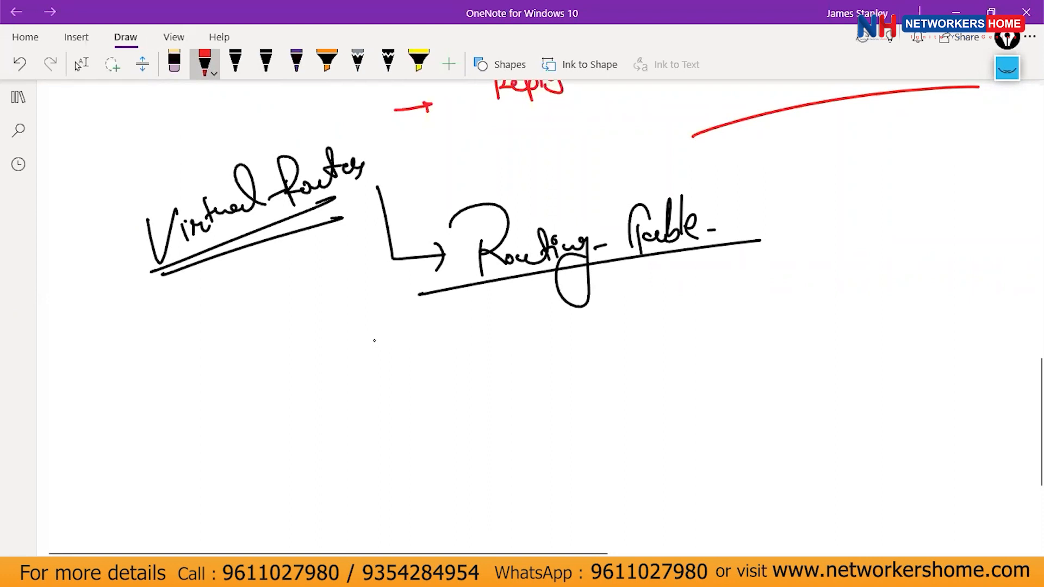
mouse_move(400, 326)
mouse_down()
mouse_move(499, 368)
mouse_move(501, 286)
mouse_up()
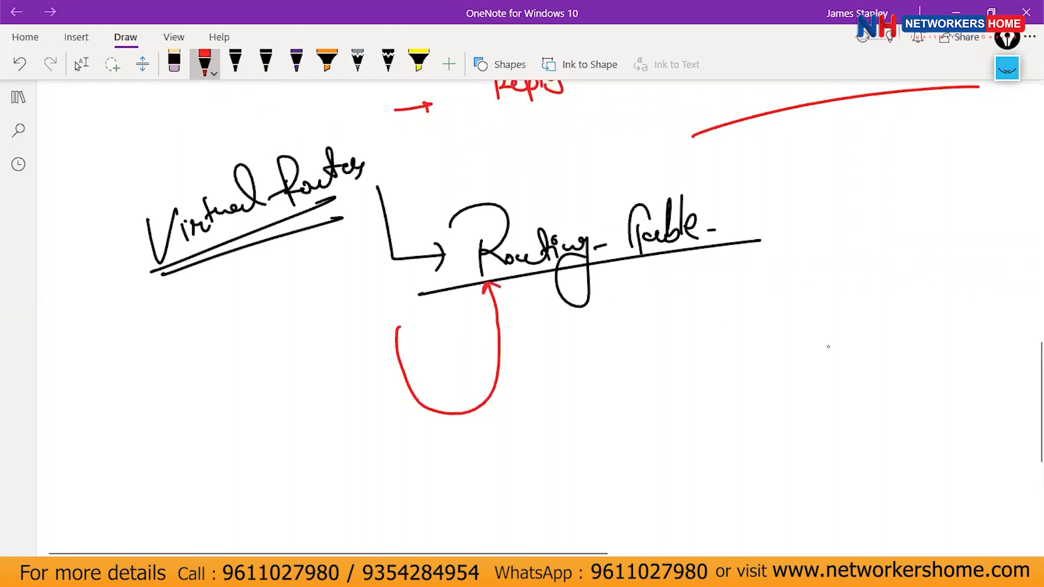
scroll(829, 347, down, 5)
mouse_move(443, 223)
mouse_down()
mouse_move(449, 315)
mouse_move(774, 219)
mouse_move(781, 417)
mouse_move(450, 321)
mouse_up()
mouse_move(489, 209)
mouse_down()
mouse_move(489, 173)
mouse_move(502, 197)
mouse_up()
click(505, 190)
mouse_move(513, 177)
mouse_down()
mouse_move(515, 198)
mouse_move(523, 172)
mouse_move(589, 198)
mouse_up()
Extend the box label to R.T (V.R) for the virtual router's table.
click(629, 154)
mouse_move(597, 153)
mouse_down()
mouse_move(620, 155)
mouse_move(639, 175)
mouse_up()
drag(639, 143, 668, 165)
drag(658, 128, 664, 171)
In black ink, list the first two connected routes, including 10.70.70.0/24.
click(235, 62)
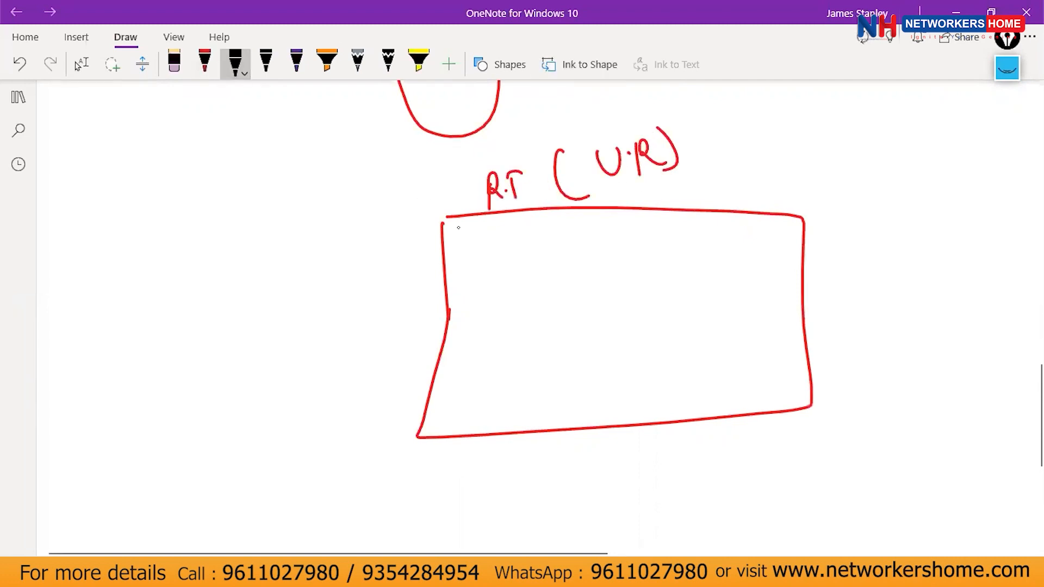
mouse_move(476, 234)
mouse_down()
mouse_move(477, 252)
mouse_move(517, 238)
mouse_move(512, 251)
mouse_up()
drag(530, 226, 530, 249)
mouse_move(538, 232)
mouse_down()
mouse_move(569, 235)
mouse_move(560, 243)
mouse_up()
mouse_move(582, 233)
mouse_down()
mouse_move(626, 225)
mouse_move(635, 244)
mouse_up()
click(617, 234)
drag(644, 230, 661, 243)
drag(659, 234, 674, 230)
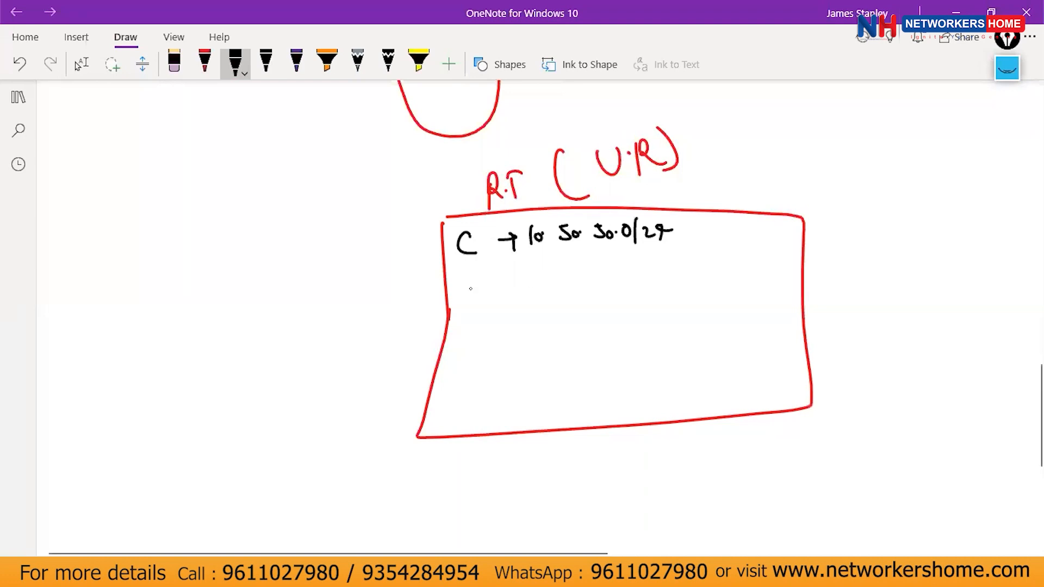
drag(476, 282, 480, 300)
drag(494, 292, 552, 278)
click(561, 278)
mouse_move(565, 270)
mouse_down()
mouse_move(573, 267)
mouse_move(570, 286)
mouse_up()
drag(585, 276, 633, 264)
click(624, 270)
mouse_move(643, 260)
mouse_down()
mouse_move(643, 279)
mouse_move(676, 263)
mouse_up()
Add connected routes 10.20.20.0/24 and a fourth /24 network to the box.
mouse_move(485, 326)
mouse_down()
mouse_move(475, 329)
mouse_move(495, 341)
mouse_up()
drag(498, 333, 511, 329)
drag(508, 325, 506, 337)
drag(554, 314, 554, 331)
click(574, 324)
drag(564, 320, 592, 322)
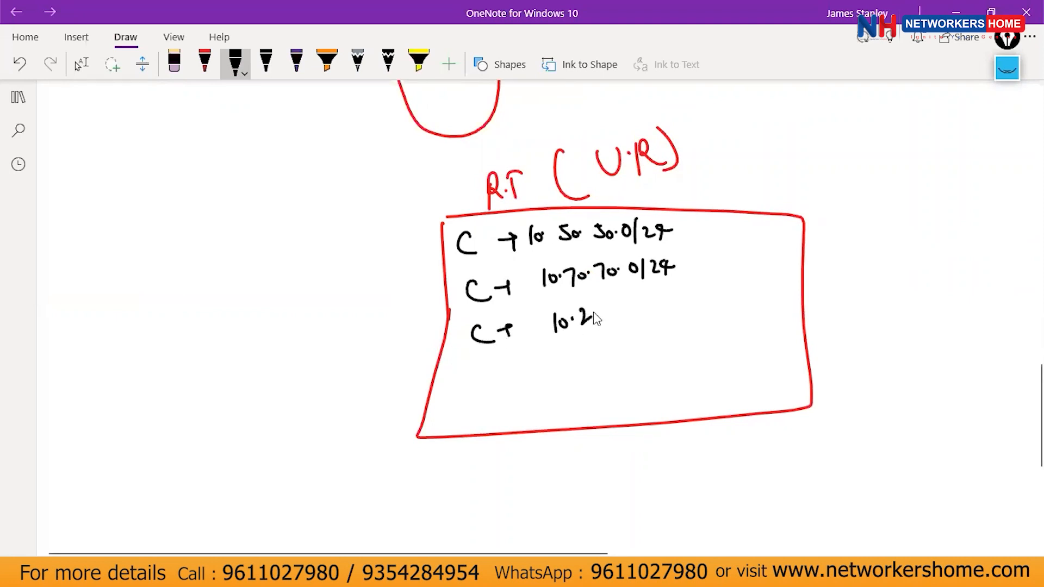
click(642, 311)
drag(653, 301, 661, 314)
drag(671, 302, 683, 308)
drag(684, 304, 703, 302)
mouse_move(491, 368)
mouse_down()
mouse_move(492, 384)
mouse_move(520, 370)
mouse_move(519, 381)
mouse_up()
mouse_move(568, 356)
mouse_down()
mouse_move(567, 372)
mouse_move(582, 361)
mouse_move(619, 362)
mouse_up()
click(594, 363)
click(612, 359)
click(627, 360)
drag(642, 353, 642, 353)
mouse_move(655, 339)
mouse_down()
mouse_move(652, 363)
mouse_move(670, 361)
mouse_up()
drag(674, 345, 678, 362)
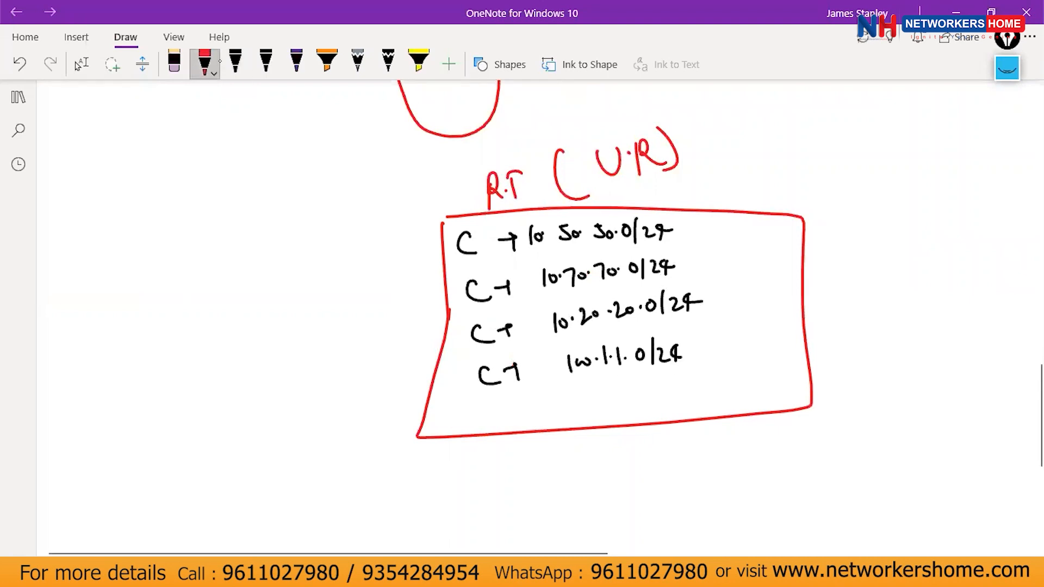
In purple, label each connected route's zone, including DMZ, management and outside.
click(296, 62)
mouse_move(679, 224)
mouse_down()
mouse_move(708, 220)
mouse_move(708, 230)
mouse_up()
mouse_move(716, 213)
mouse_down()
mouse_move(716, 223)
mouse_move(732, 220)
mouse_up()
drag(741, 205, 760, 213)
mouse_move(765, 194)
mouse_down()
mouse_move(764, 210)
mouse_move(776, 204)
mouse_up()
drag(691, 259, 715, 252)
drag(716, 250, 717, 260)
drag(725, 246, 735, 255)
drag(741, 246, 743, 252)
drag(729, 287, 732, 296)
mouse_move(739, 298)
mouse_down()
mouse_move(746, 285)
mouse_move(757, 293)
mouse_up()
drag(759, 288, 763, 304)
drag(718, 340, 741, 336)
mouse_move(738, 333)
mouse_down()
mouse_move(741, 341)
mouse_move(807, 332)
mouse_up()
drag(813, 322, 823, 321)
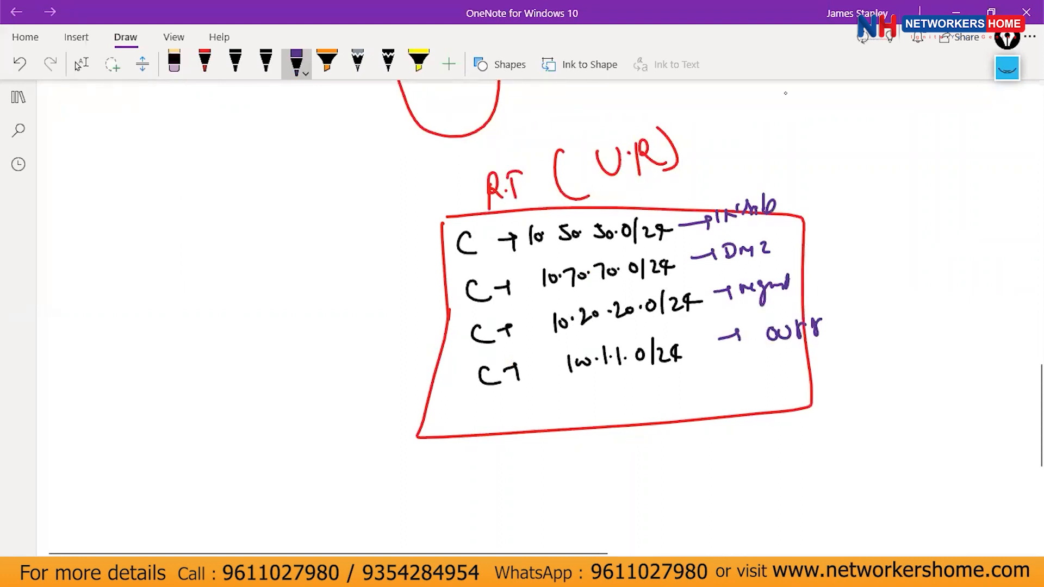
In dark blue, add the static route 'S 1.1.1.0/24 Nxt' with its next hop.
click(204, 61)
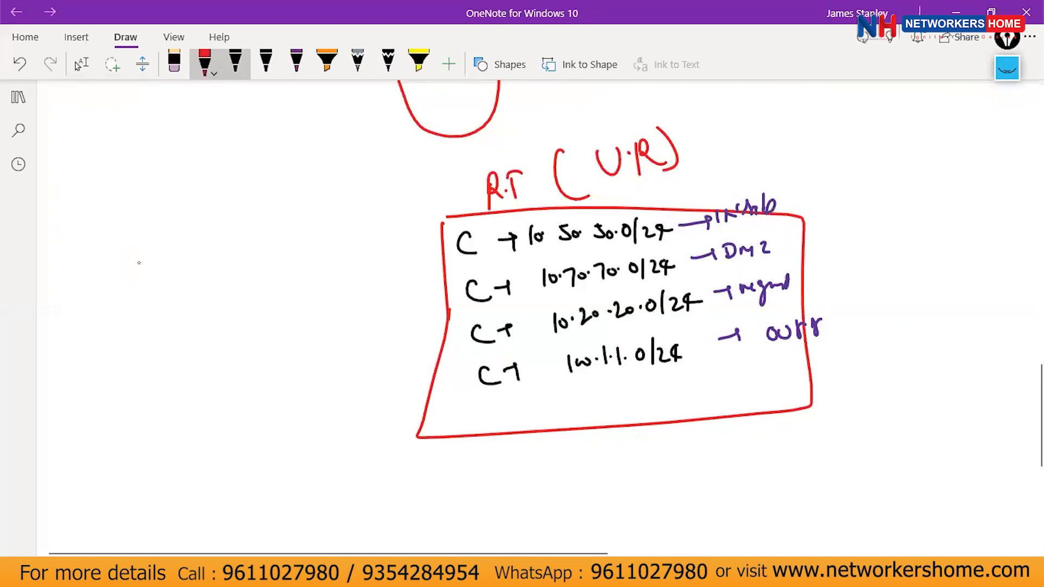
click(204, 60)
click(273, 252)
drag(416, 424, 424, 452)
drag(410, 465, 428, 460)
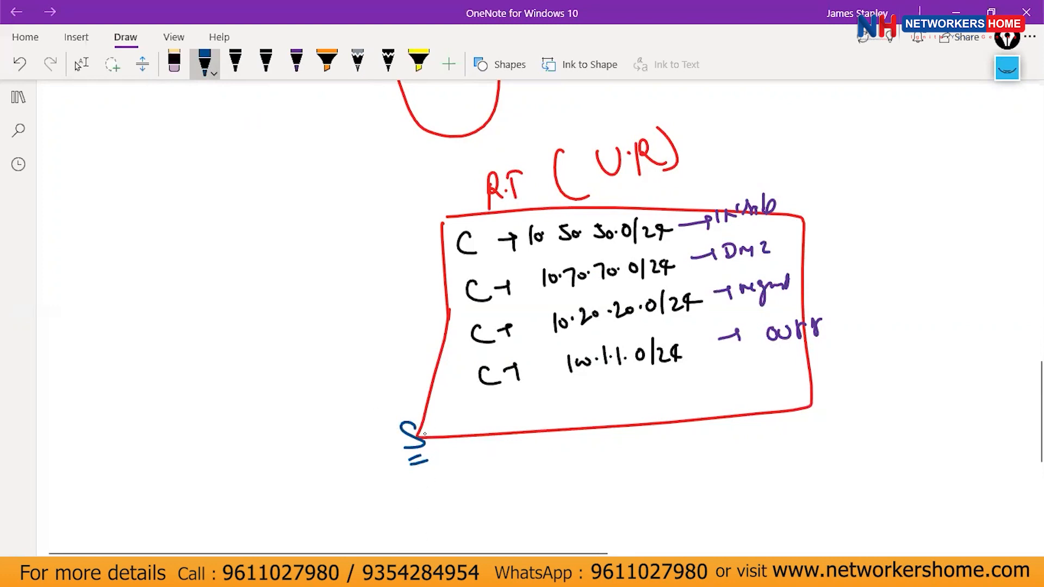
mouse_move(463, 422)
mouse_down()
mouse_move(462, 439)
mouse_move(513, 418)
mouse_move(551, 430)
mouse_up()
click(470, 432)
click(486, 432)
mouse_move(556, 415)
mouse_down()
mouse_move(555, 430)
mouse_move(627, 409)
mouse_up()
mouse_move(632, 412)
mouse_down()
mouse_move(643, 424)
mouse_move(634, 425)
mouse_up()
mouse_move(647, 405)
mouse_down()
mouse_move(648, 423)
mouse_move(657, 411)
mouse_up()
mouse_move(712, 388)
mouse_down()
mouse_move(711, 412)
mouse_move(724, 397)
mouse_up()
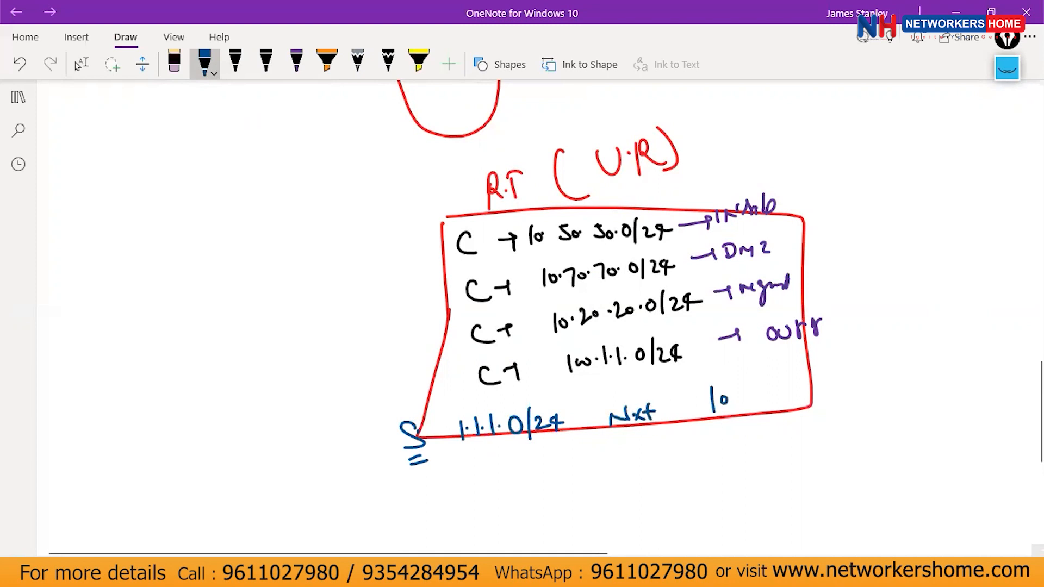
key(alt+Tab)
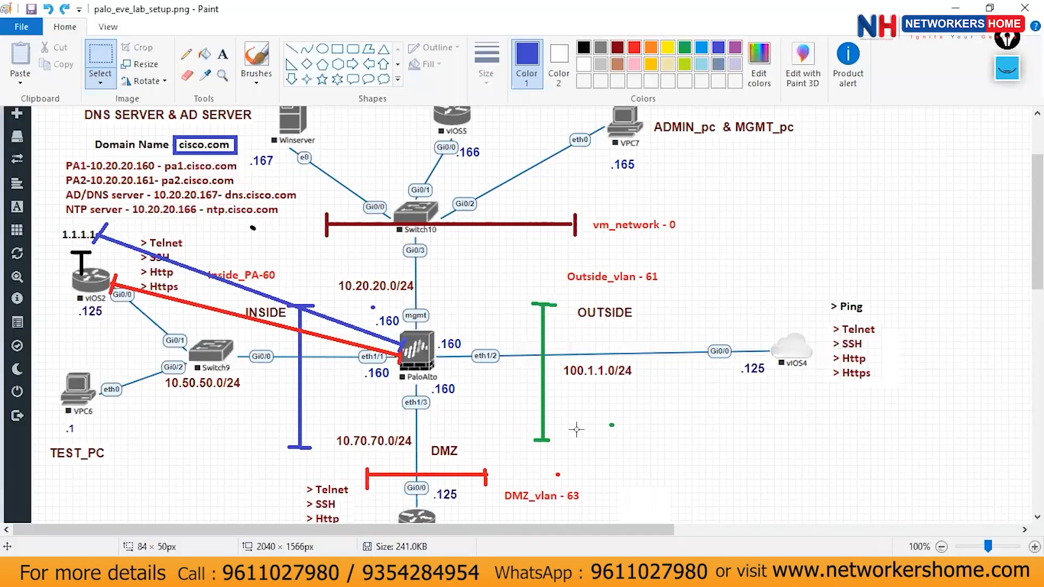
Clear old Epic Pen ink, circle 1.1.1.1, and trace a path from PaloAlto eth1/1 under Switch9.
click(1007, 68)
click(1008, 228)
mouse_move(94, 210)
mouse_down()
mouse_move(55, 226)
mouse_move(91, 253)
mouse_move(68, 219)
mouse_move(92, 260)
mouse_move(107, 222)
mouse_move(87, 216)
mouse_up()
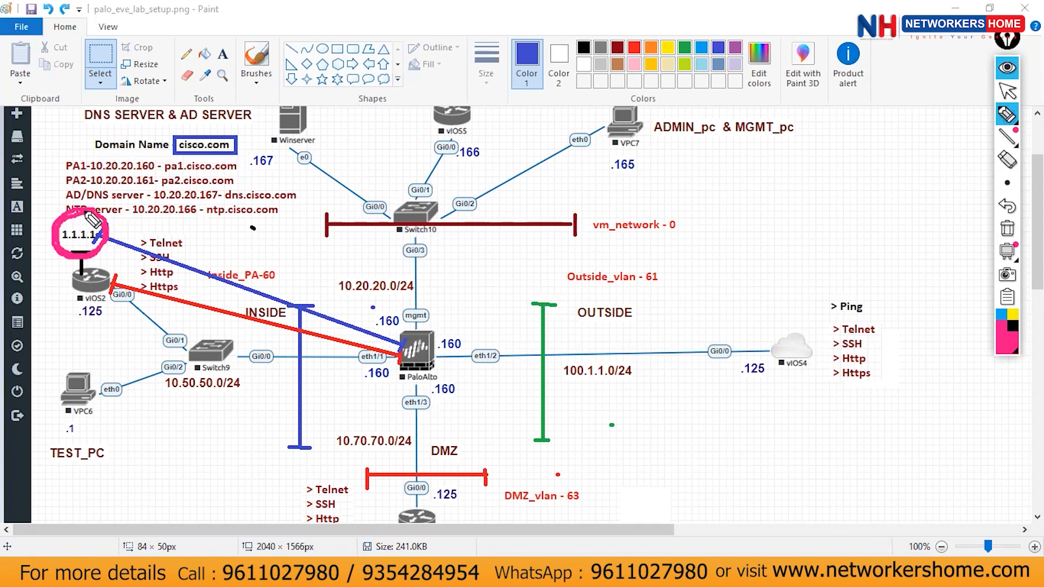
mouse_move(405, 341)
mouse_down()
mouse_move(287, 368)
mouse_move(163, 319)
mouse_up()
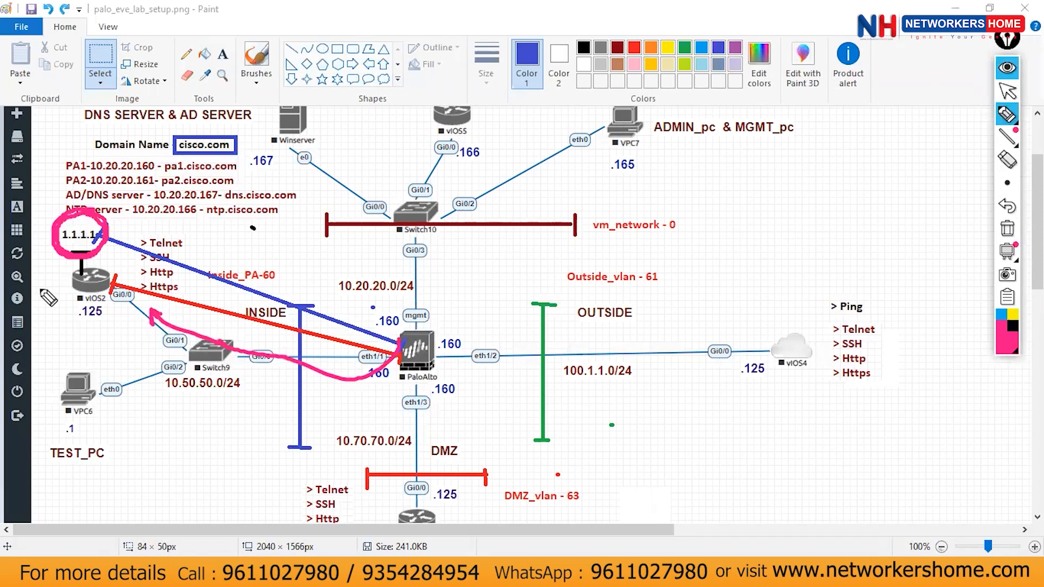
click(1008, 91)
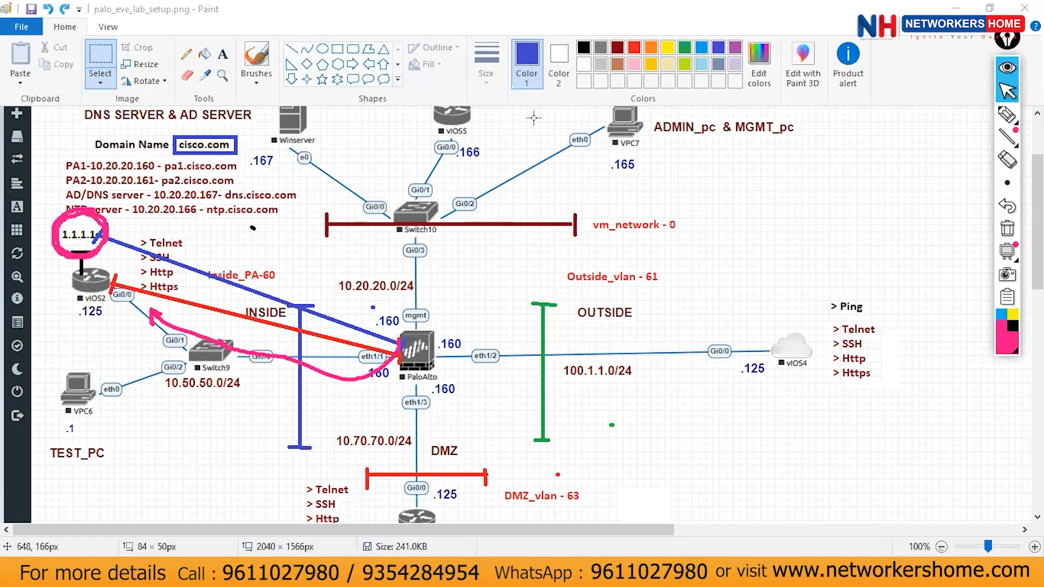
click(1009, 116)
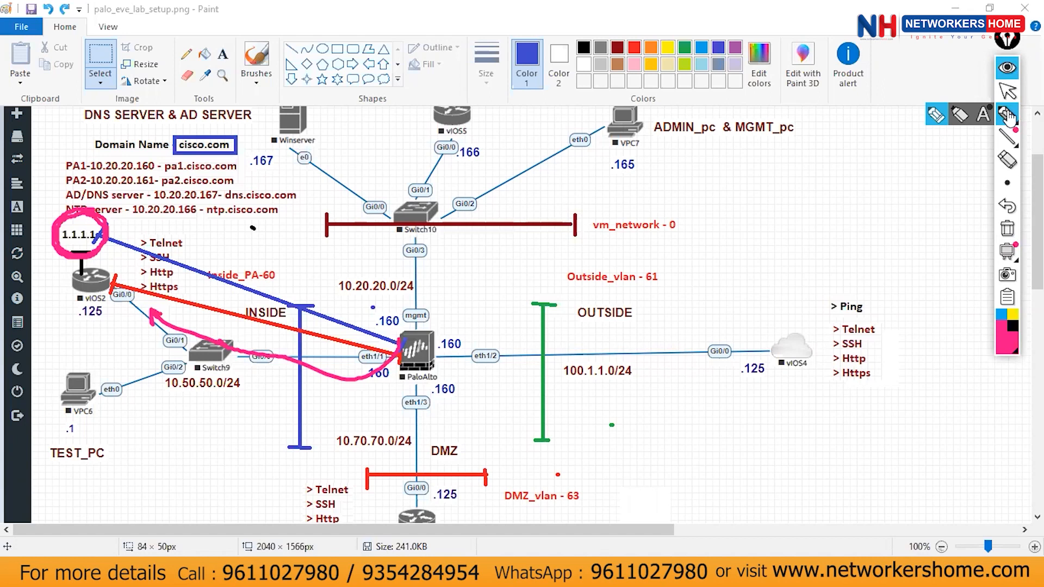
Trace a highlighter path from PaloAlto to vIOS2, circle vIOS2 and the 1.1.1.1 label, then clear them.
click(1008, 115)
mouse_move(407, 342)
mouse_down()
mouse_move(326, 391)
mouse_move(112, 340)
mouse_up()
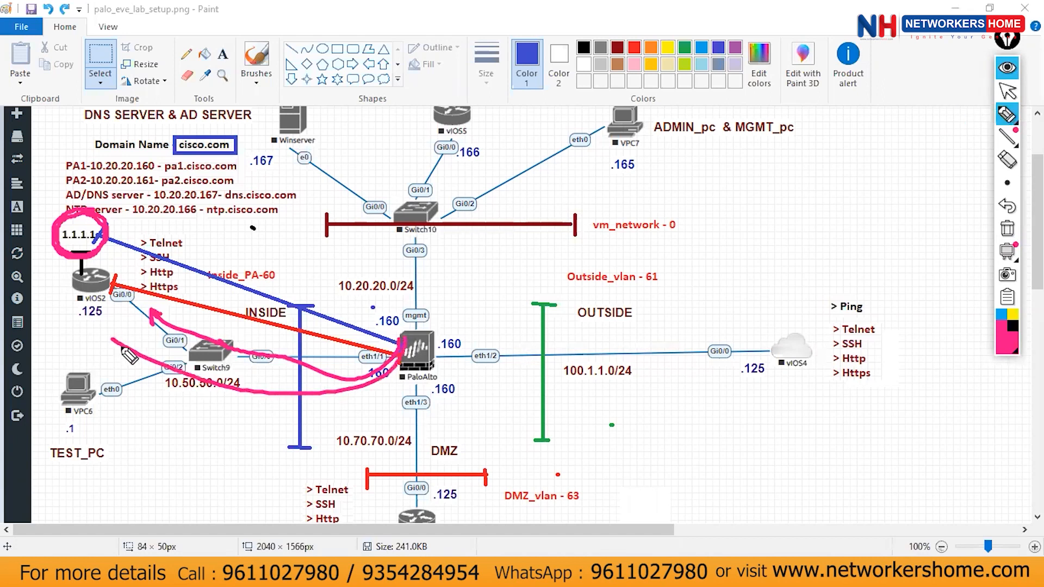
click(129, 356)
mouse_move(400, 358)
mouse_down()
mouse_move(219, 414)
mouse_move(79, 326)
mouse_move(81, 296)
mouse_move(95, 308)
mouse_up()
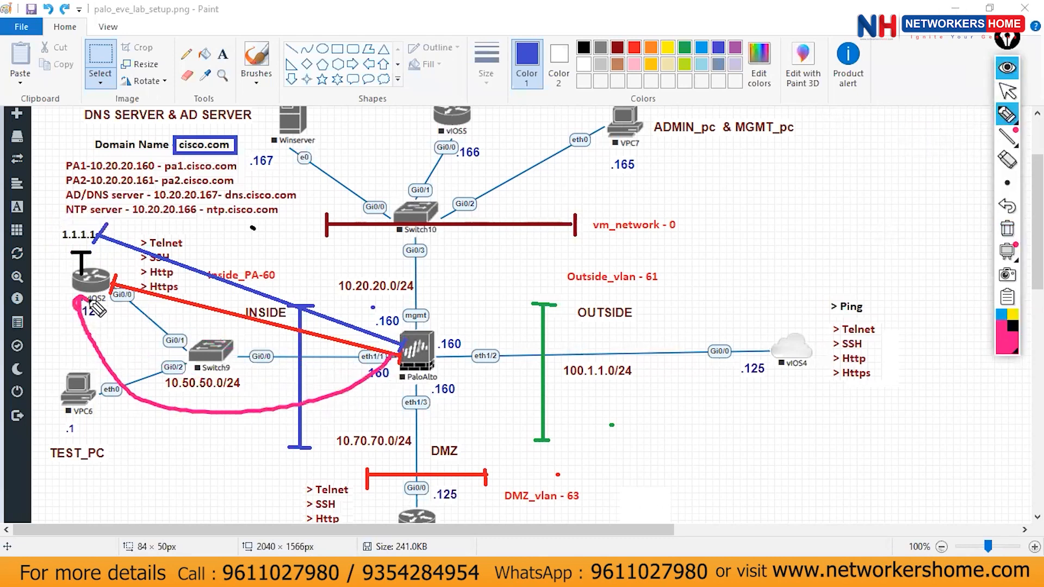
mouse_move(92, 254)
mouse_down()
mouse_move(82, 273)
mouse_move(112, 271)
mouse_up()
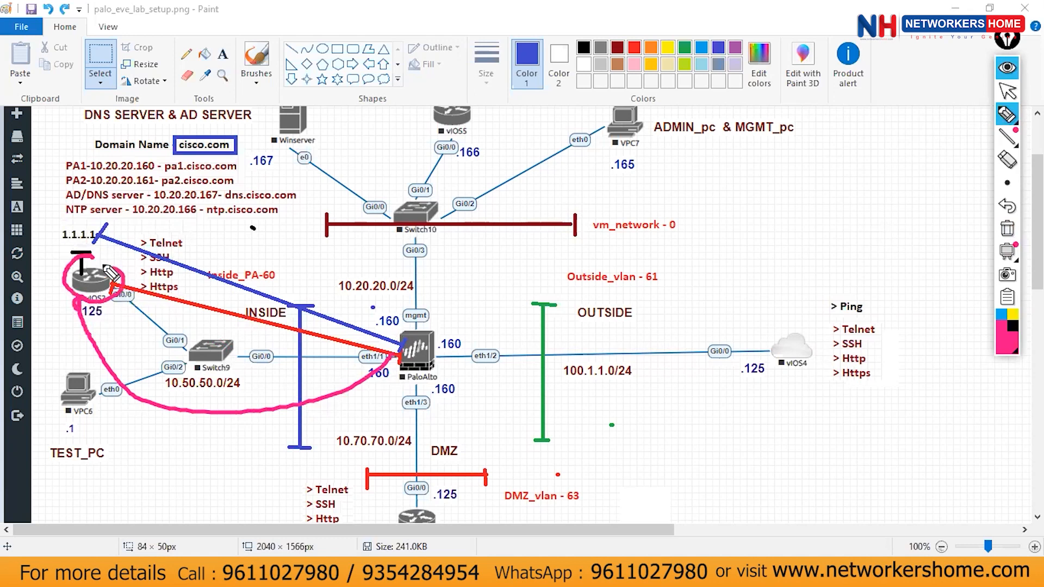
mouse_move(98, 220)
mouse_down()
mouse_move(64, 245)
mouse_move(106, 239)
mouse_move(85, 224)
mouse_move(101, 209)
mouse_move(82, 253)
mouse_move(90, 204)
mouse_up()
click(1008, 230)
Redraw the PaloAlto-to-vIOS2 arc, circle vIOS2 and link it to 1.1.1.1, then erase all annotations.
mouse_move(401, 342)
mouse_down()
mouse_move(396, 360)
mouse_move(178, 413)
mouse_move(110, 325)
mouse_up()
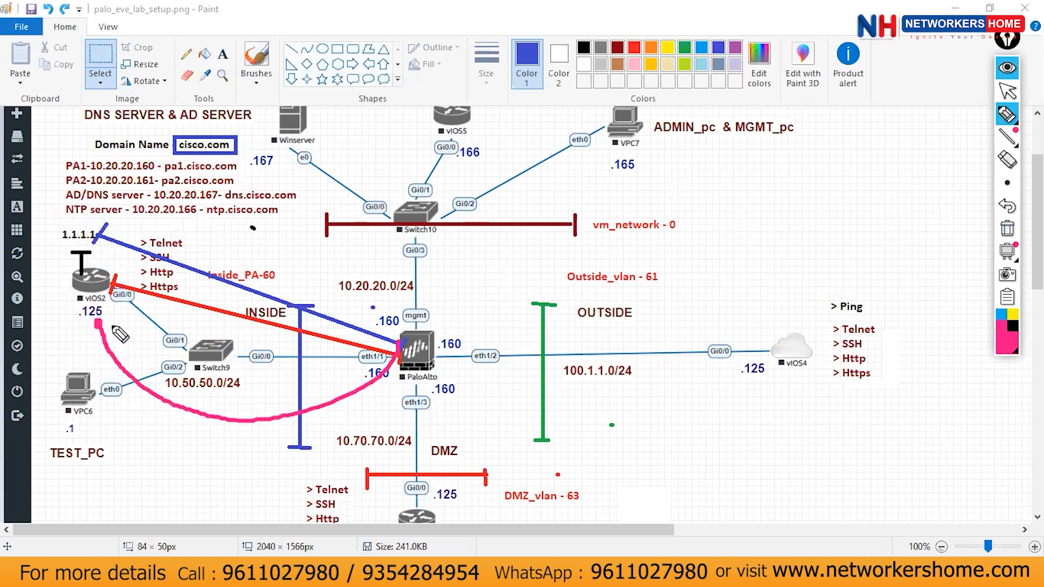
mouse_move(390, 305)
mouse_down()
mouse_move(361, 327)
mouse_move(400, 384)
mouse_move(370, 322)
mouse_up()
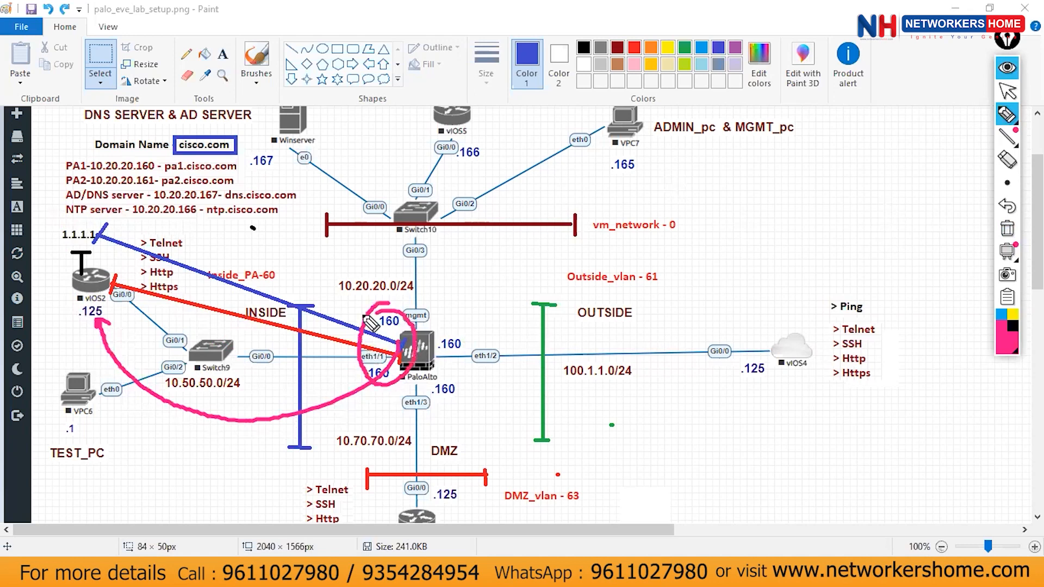
mouse_move(96, 248)
mouse_down()
mouse_move(92, 325)
mouse_move(122, 252)
mouse_move(104, 235)
mouse_move(260, 270)
mouse_up()
click(1007, 91)
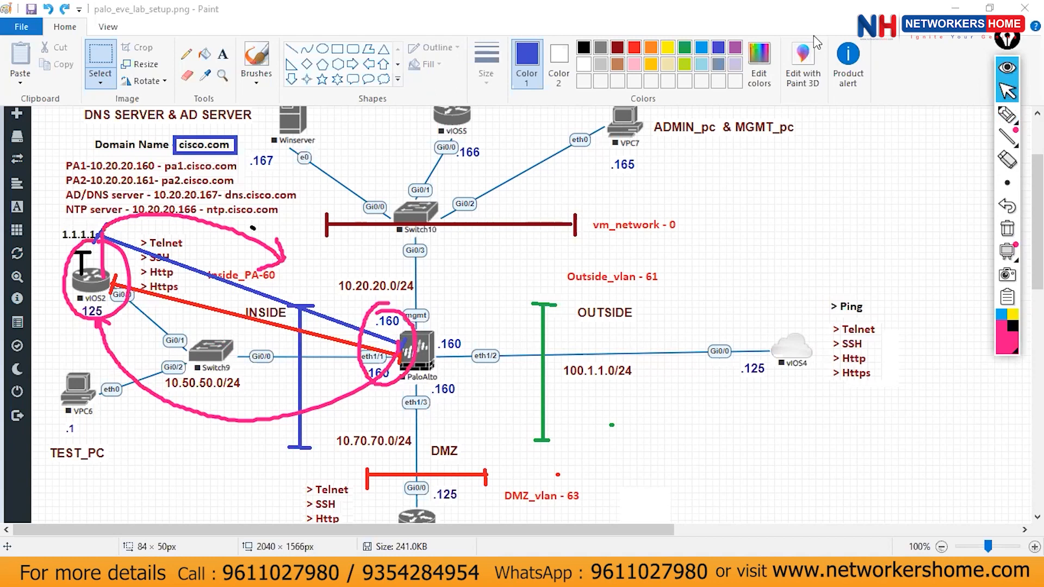
click(1008, 114)
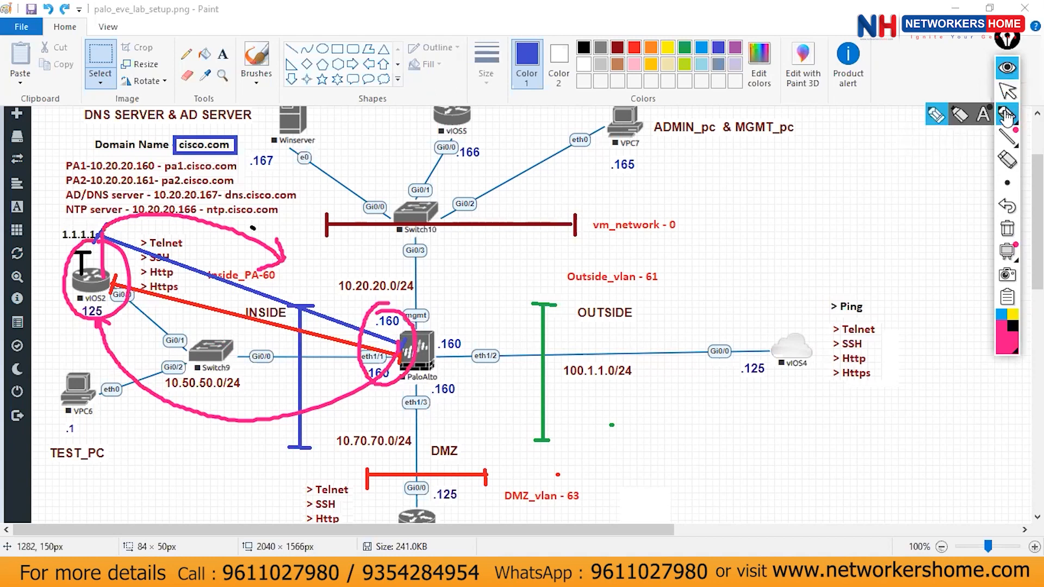
click(1007, 229)
Mark vIOS2 once more, hide Epic Pen and return to the AnyDesk remote session.
drag(54, 247, 117, 239)
click(1008, 69)
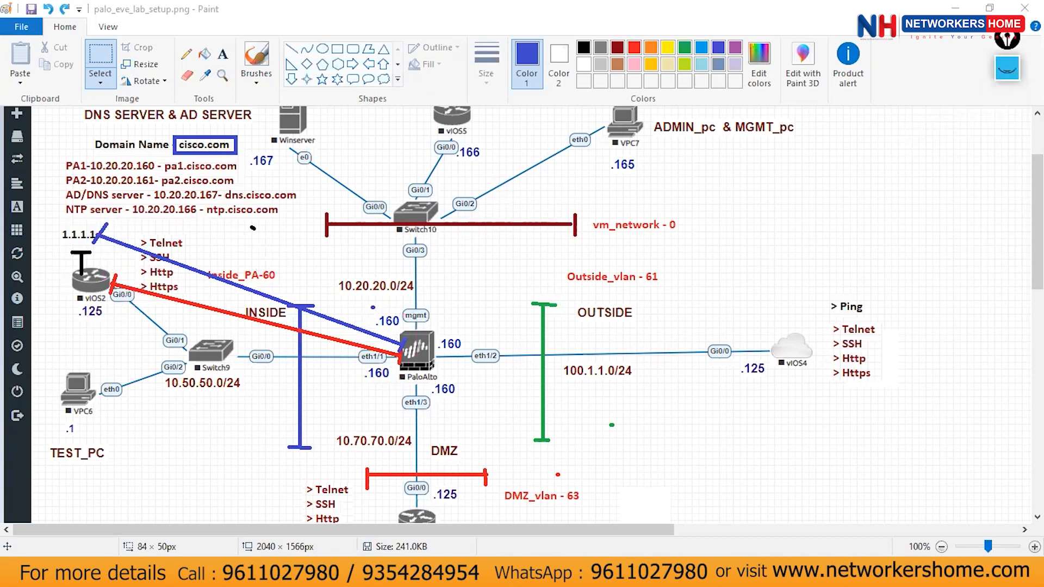
key(alt+Tab)
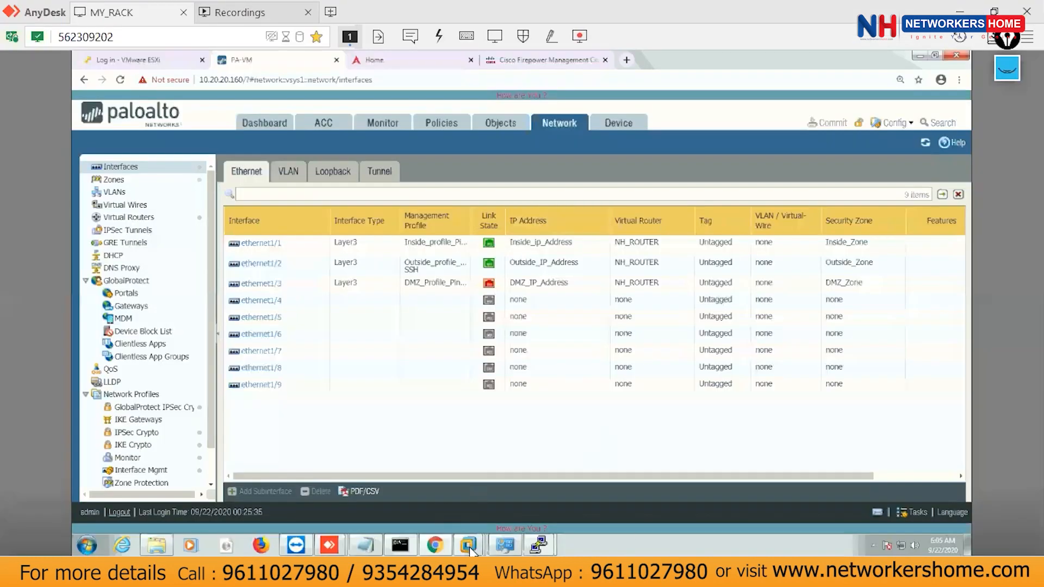
Run 's ip ro' on the IN_ROUTER_PA console to show 1.1.1.0/24 on Loopback0 and the default route via 10.50.50.160.
click(539, 489)
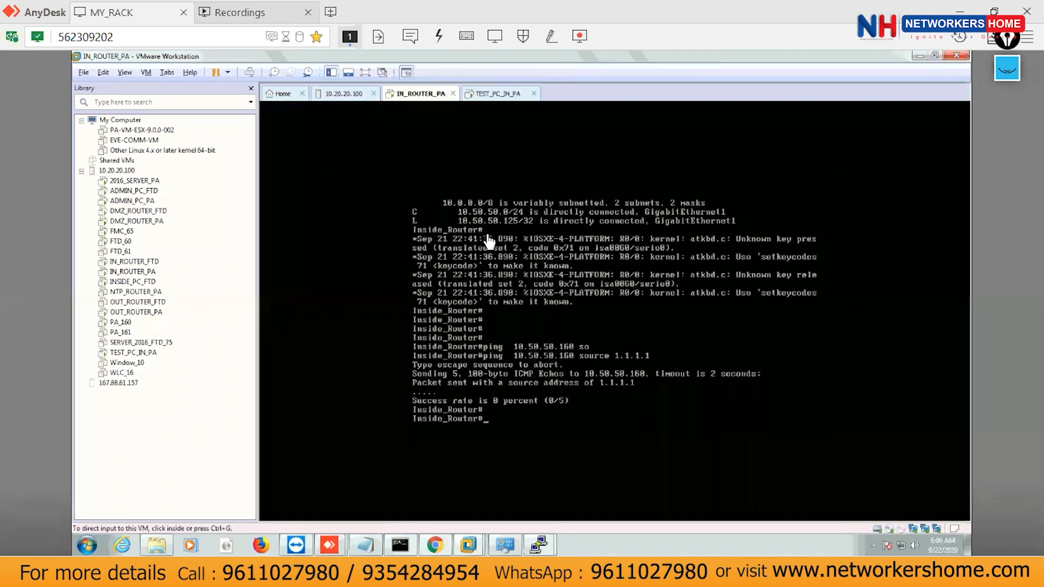
click(528, 340)
key(Return)
key(Return)
key(Return)
key(Return)
text(s ip ro)
key(Return)
key(ctrl+alt)
In OneNote, circle the DR note in blue and draw the arrowed path from the router to R3.
click(437, 576)
scroll(480, 211, up, 20)
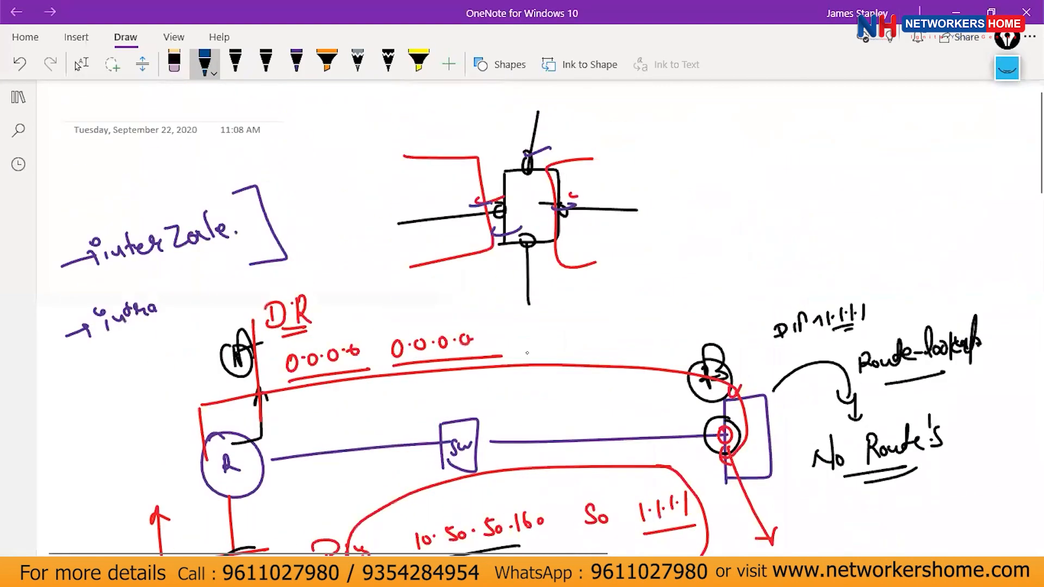
mouse_move(454, 304)
mouse_down()
mouse_move(269, 337)
mouse_move(503, 351)
mouse_move(422, 287)
mouse_up()
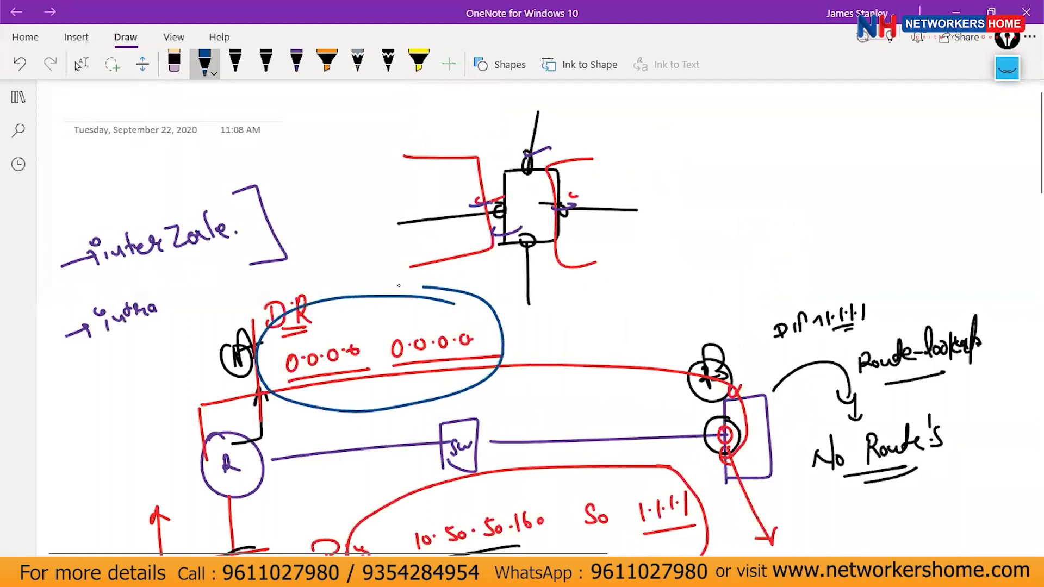
mouse_move(242, 443)
mouse_down()
mouse_move(373, 255)
mouse_move(674, 323)
mouse_move(678, 364)
mouse_move(692, 345)
mouse_up()
mouse_move(722, 429)
mouse_down()
mouse_move(729, 253)
mouse_move(752, 267)
mouse_up()
drag(691, 216, 695, 193)
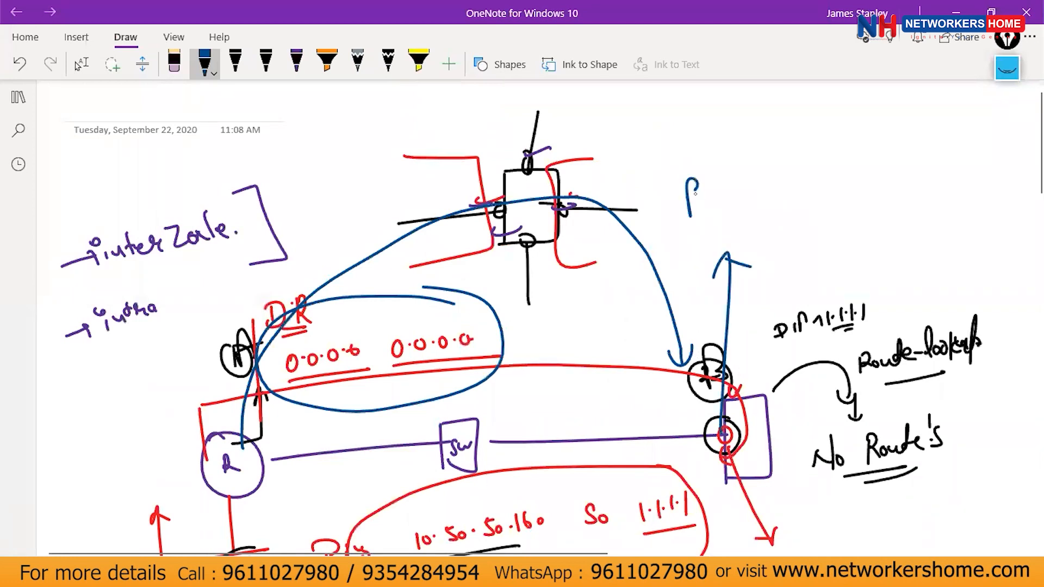
click(956, 12)
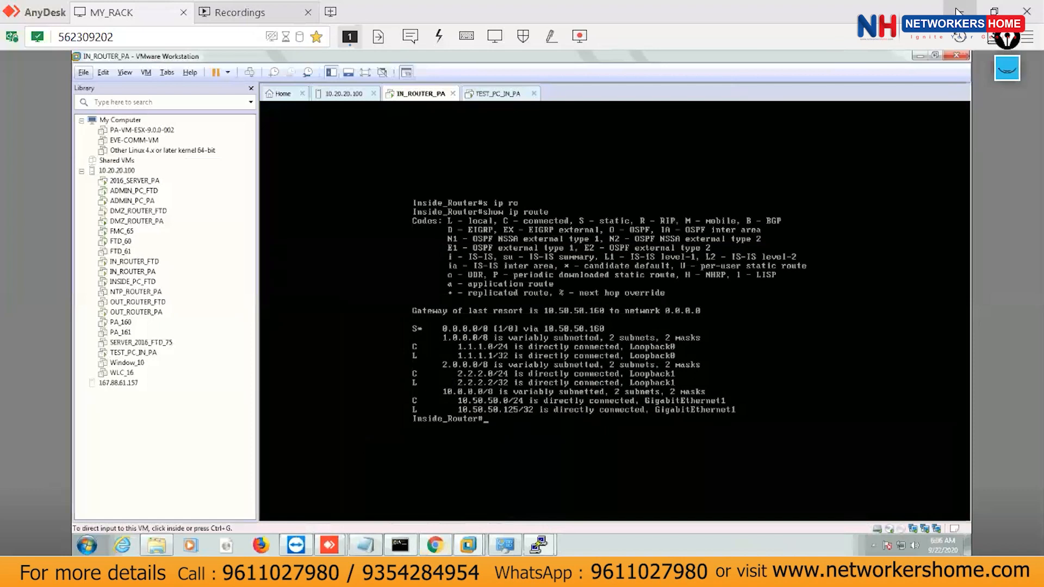
Circle vIOS2's .125 address on the diagram, then go back to the firewall's Network > Interfaces page.
click(956, 12)
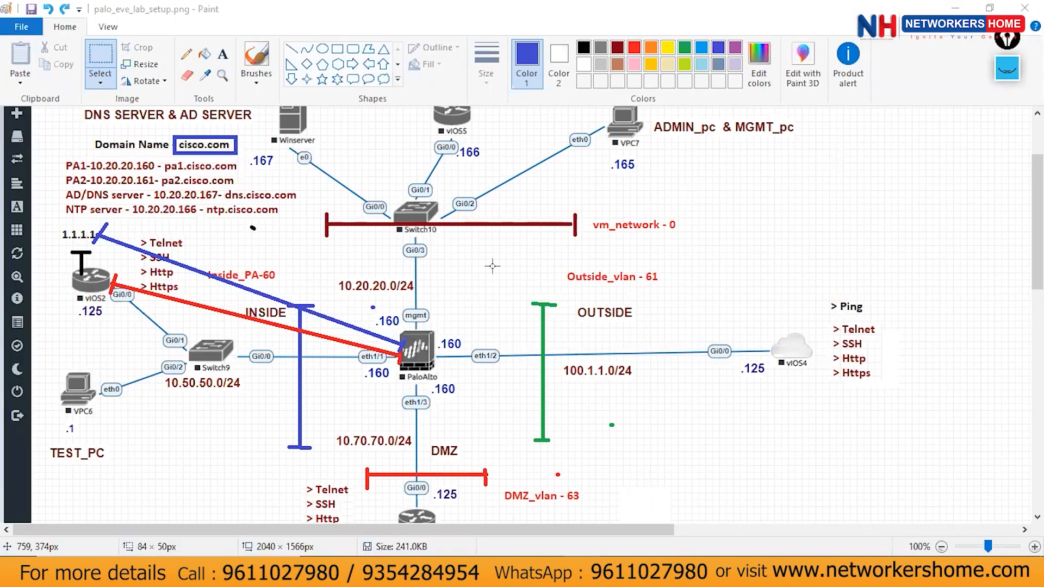
click(1000, 68)
click(1007, 229)
drag(74, 294, 76, 295)
click(1007, 68)
key(alt+Tab)
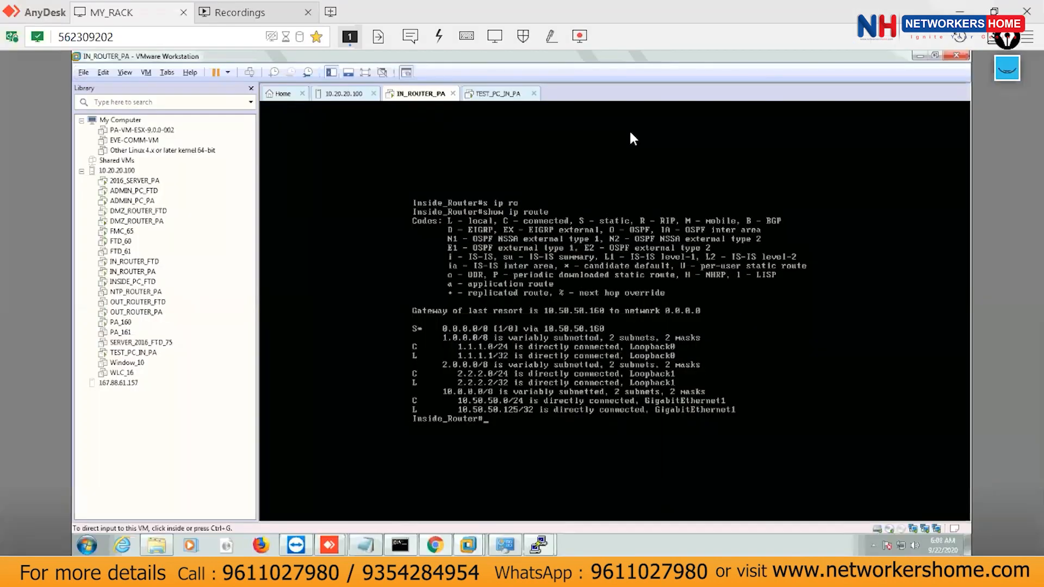
click(445, 545)
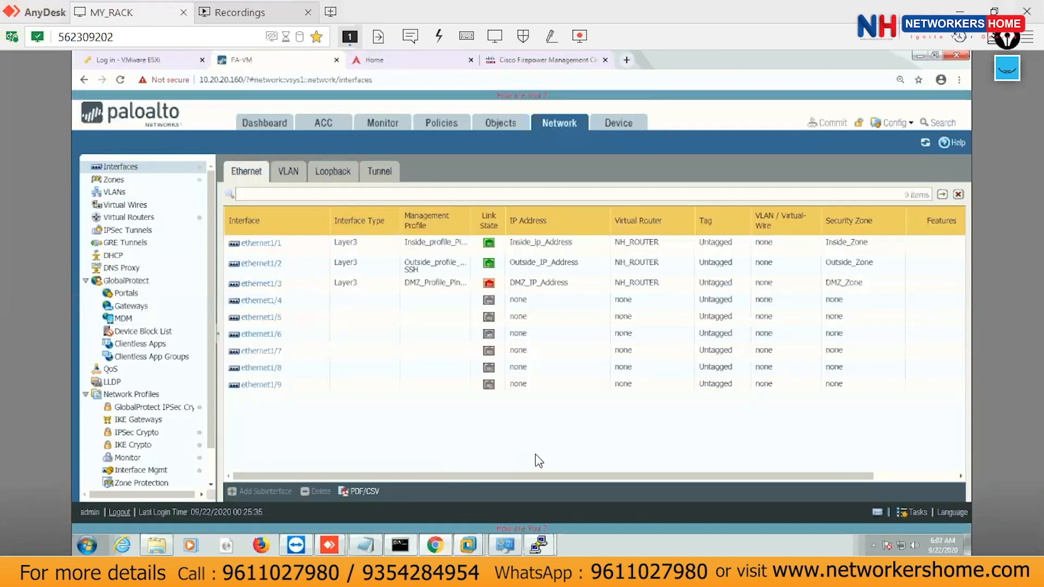
Show the firewall's Virtual Routers list and mark its columns with pen annotations.
click(137, 217)
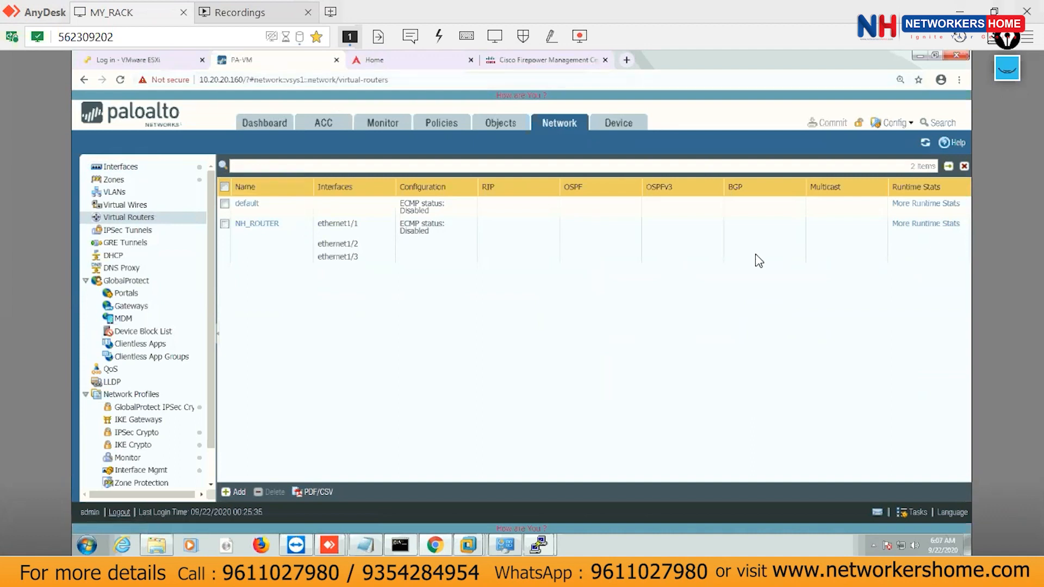
click(1007, 69)
click(1008, 229)
drag(509, 198, 514, 244)
drag(598, 194, 602, 240)
mouse_move(674, 194)
mouse_down()
mouse_move(674, 244)
mouse_move(665, 235)
mouse_up()
mouse_move(740, 196)
mouse_down()
mouse_move(741, 248)
mouse_move(745, 239)
mouse_up()
mouse_move(832, 197)
mouse_down()
mouse_move(830, 275)
mouse_move(845, 264)
mouse_up()
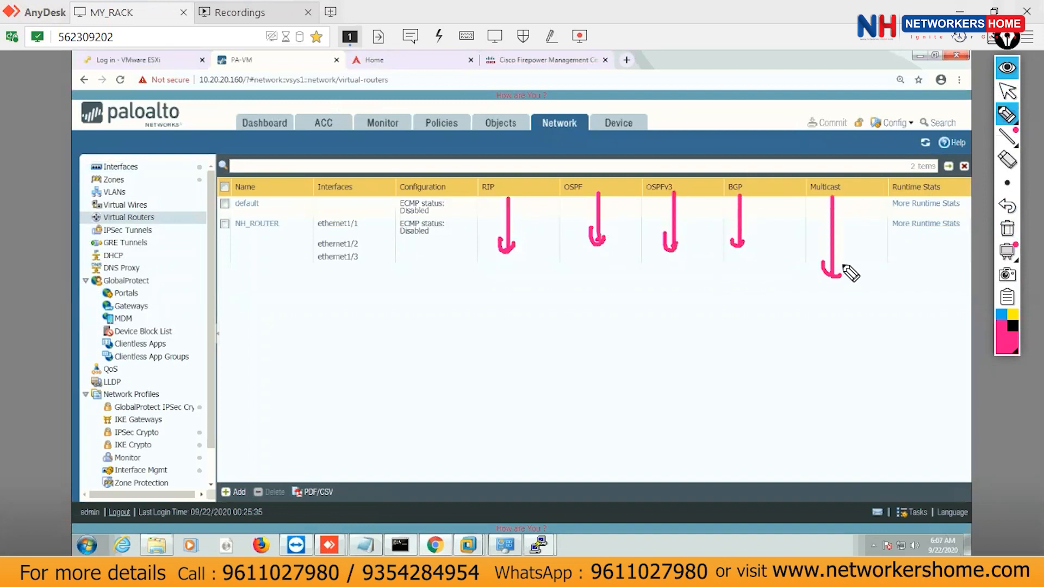
Underline the router row, hide the pen, and open the NH_ROUTER virtual router settings.
drag(845, 166, 798, 193)
mouse_move(816, 231)
mouse_down()
mouse_move(856, 187)
mouse_move(832, 167)
mouse_move(800, 209)
mouse_move(856, 187)
mouse_move(818, 169)
mouse_up()
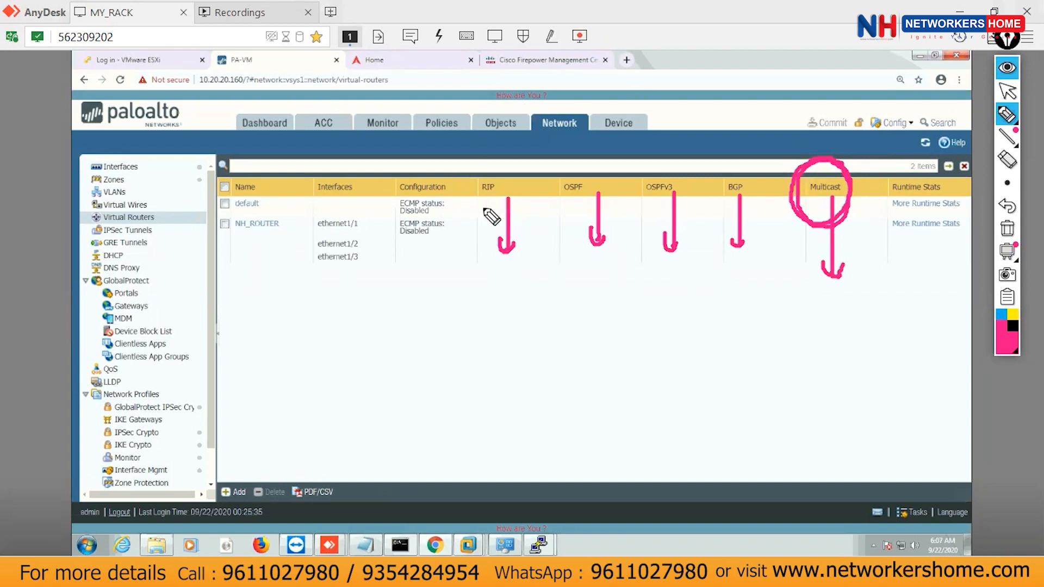
drag(480, 199, 503, 198)
drag(575, 197, 865, 198)
click(658, 199)
mouse_move(813, 207)
mouse_down()
mouse_move(867, 198)
mouse_move(858, 205)
mouse_up()
click(1008, 68)
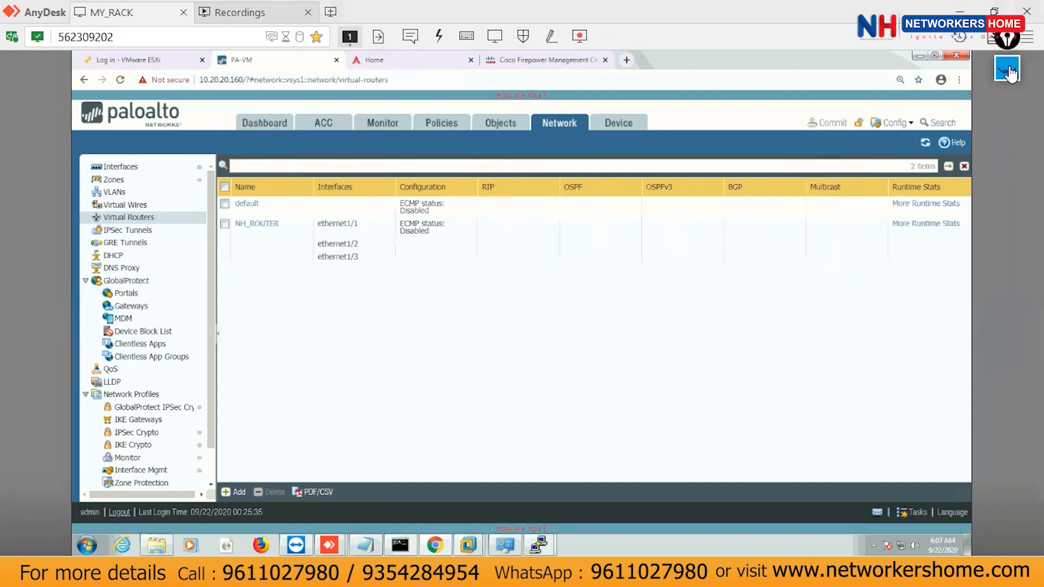
click(255, 228)
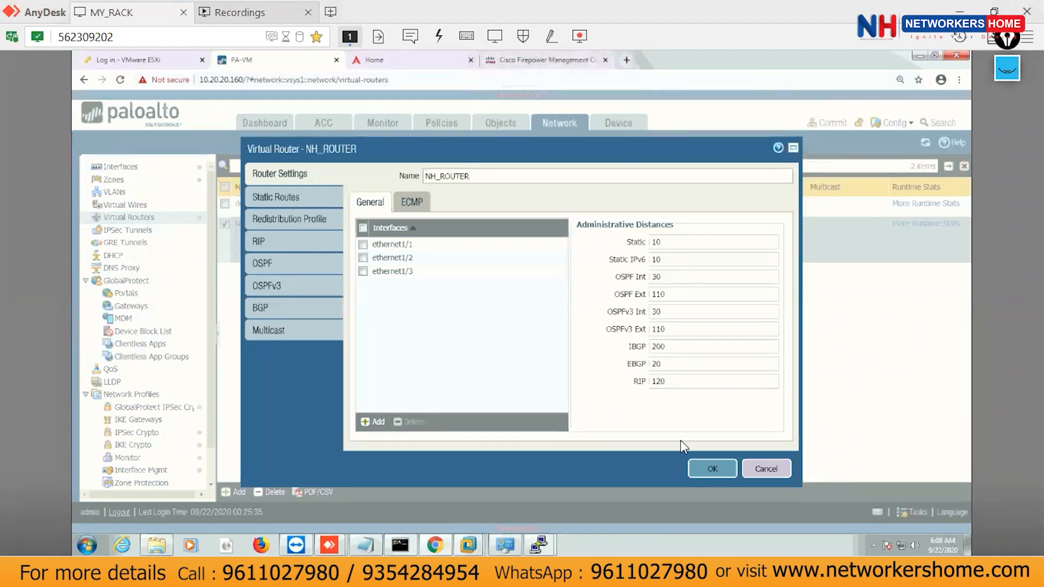
Open NH_ROUTER's Static Routes, glance at IPv6, and return to the empty IPv4 list.
click(287, 201)
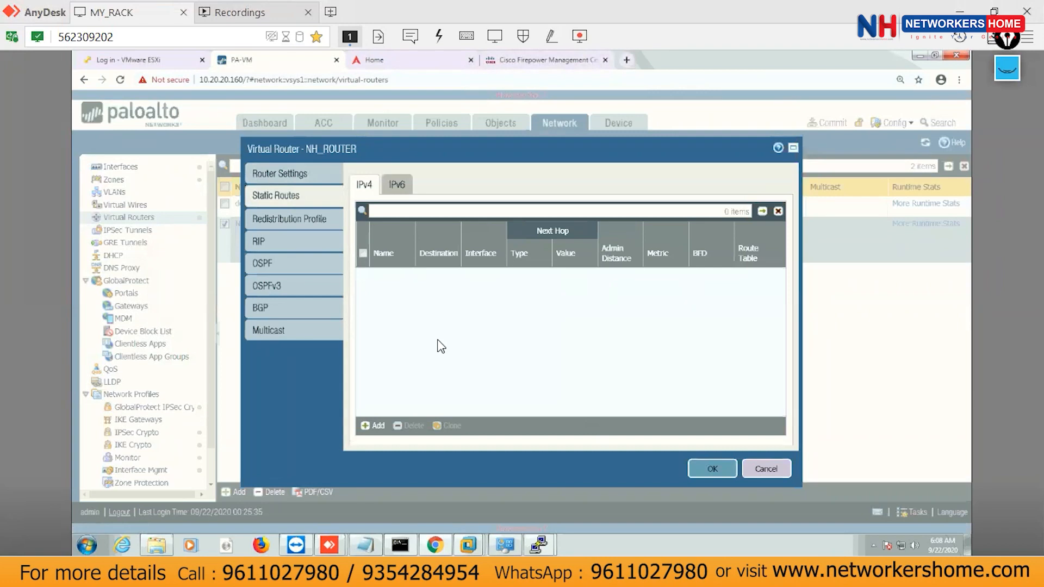
click(396, 186)
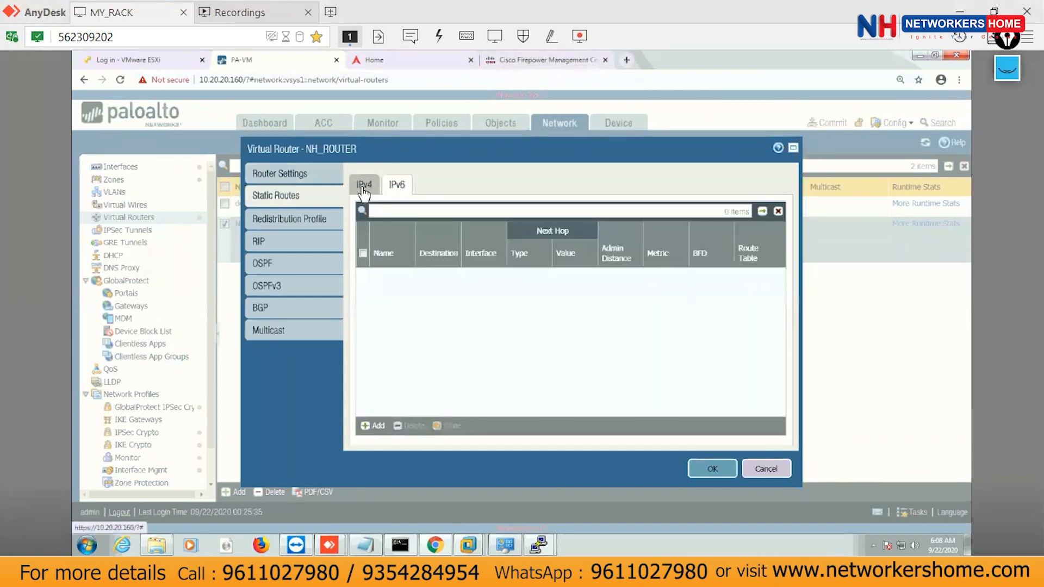
click(364, 187)
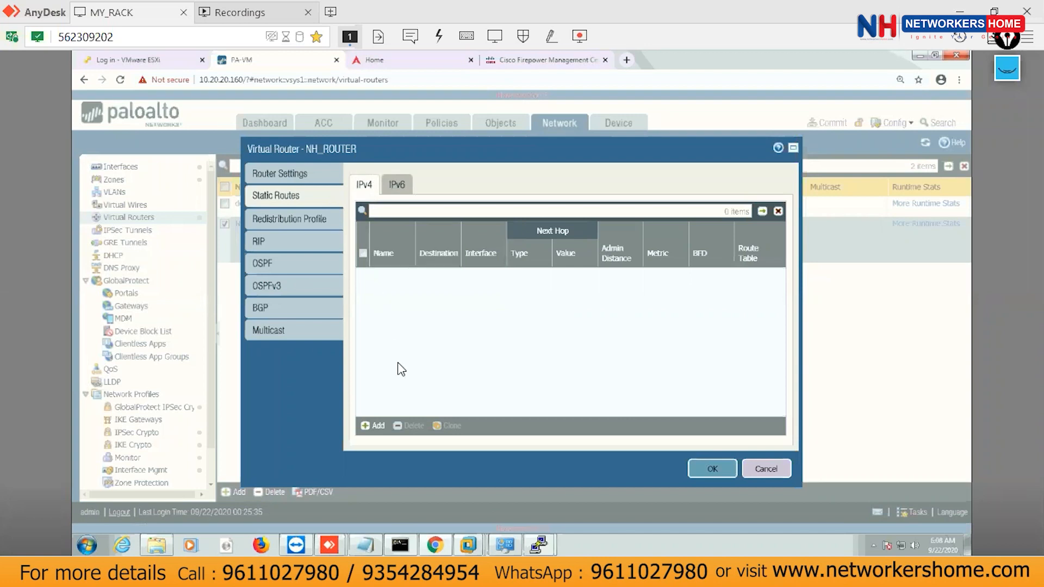
Start a new IPv4 static route named Static_routing with destination 1.1.1.0/24.
click(376, 427)
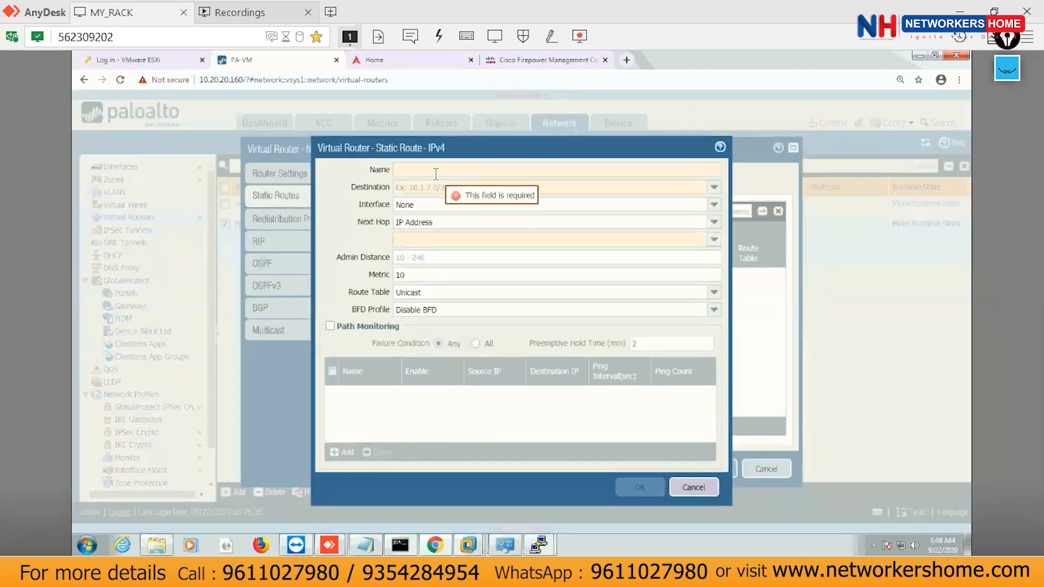
text(Sta)
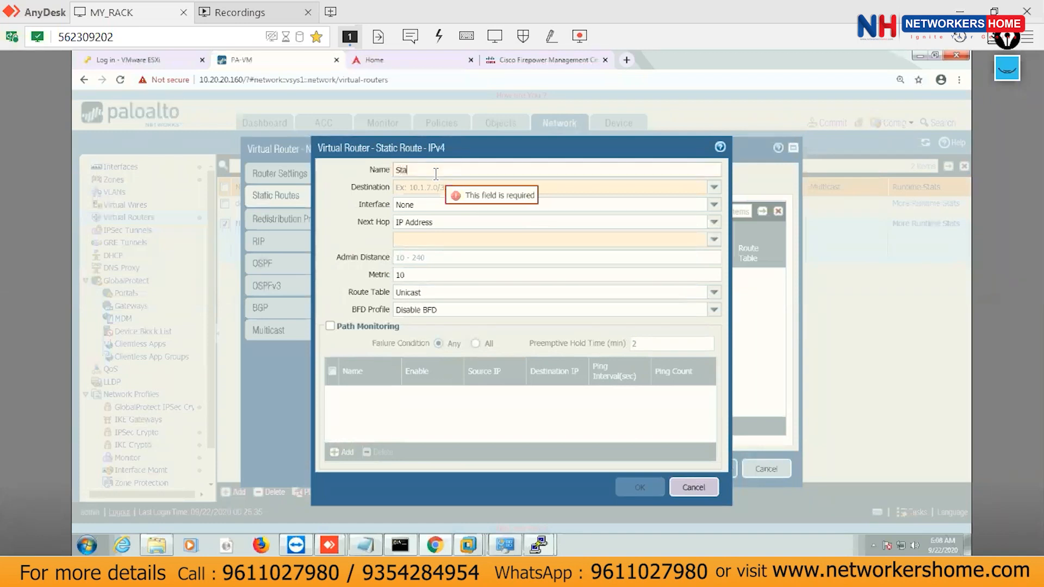
text(tic_routing)
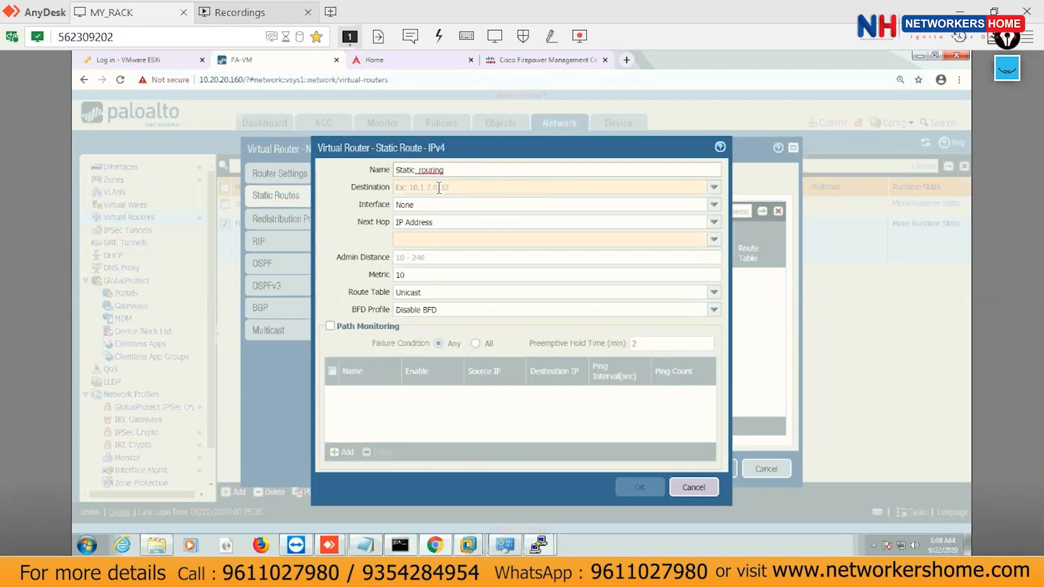
click(441, 187)
text(1)
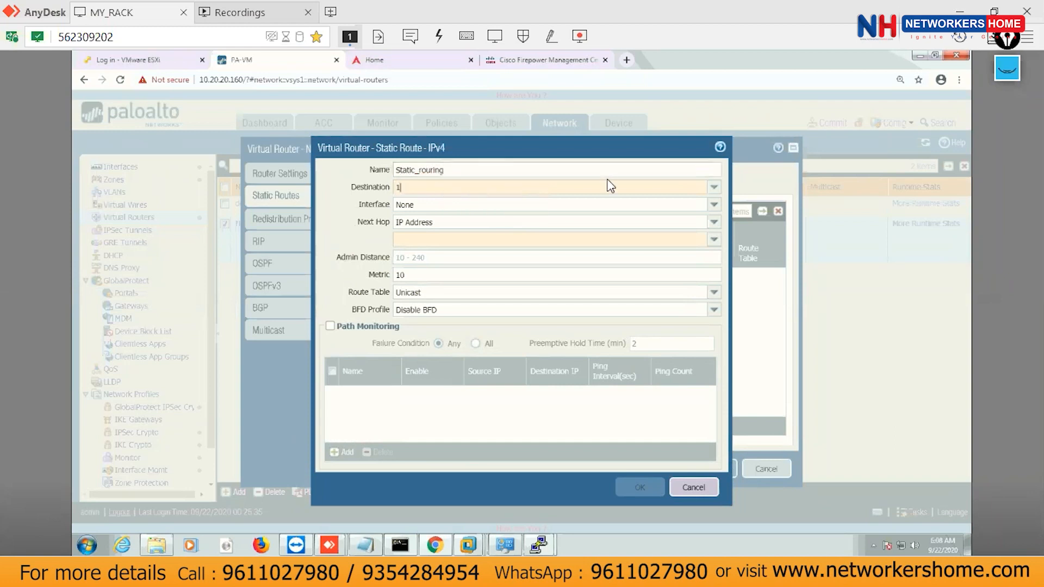
text(.1.1.0/)
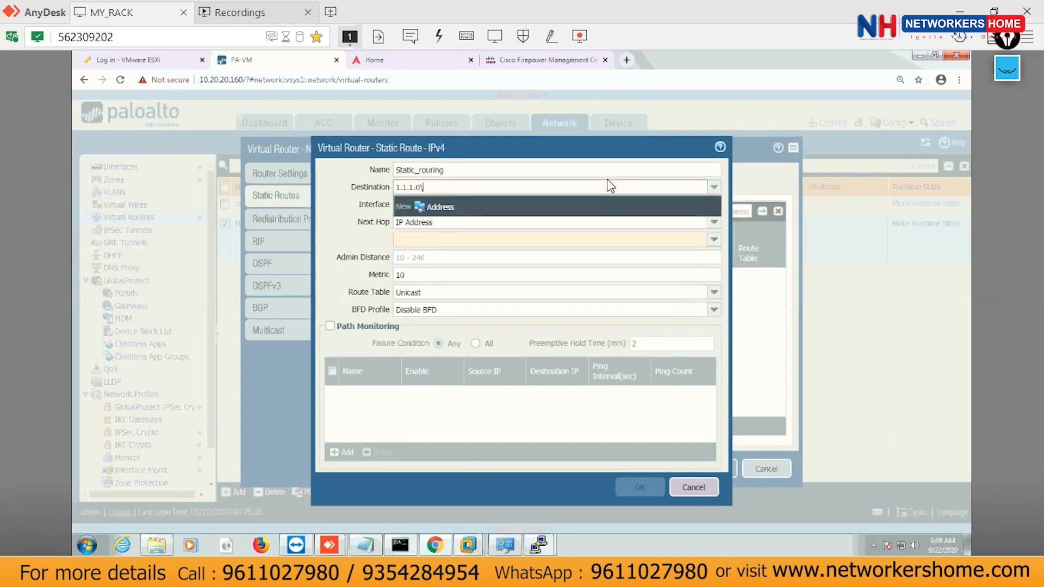
key(BackSpace)
key(BackSpace)
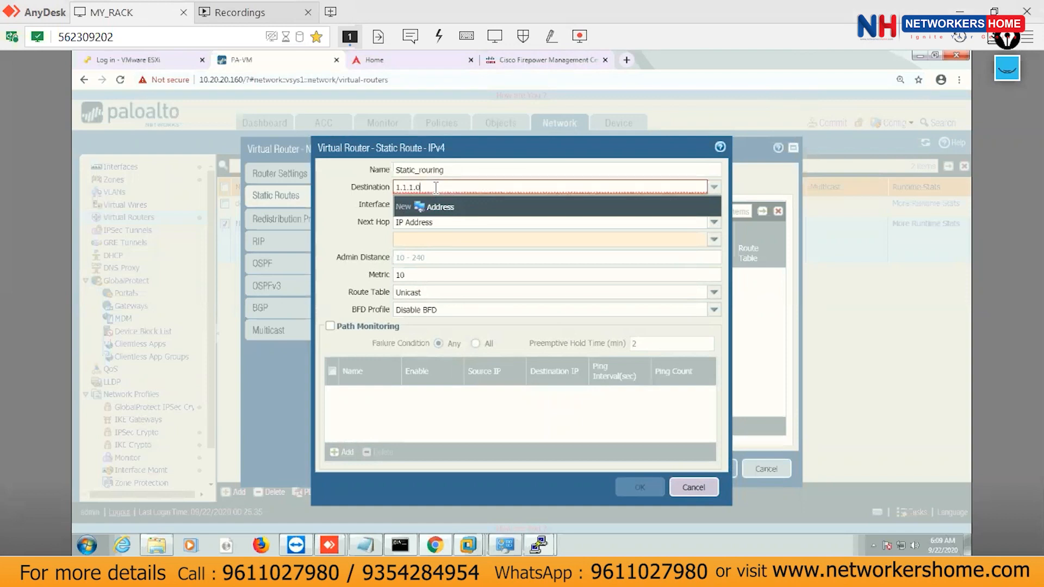
text(/24)
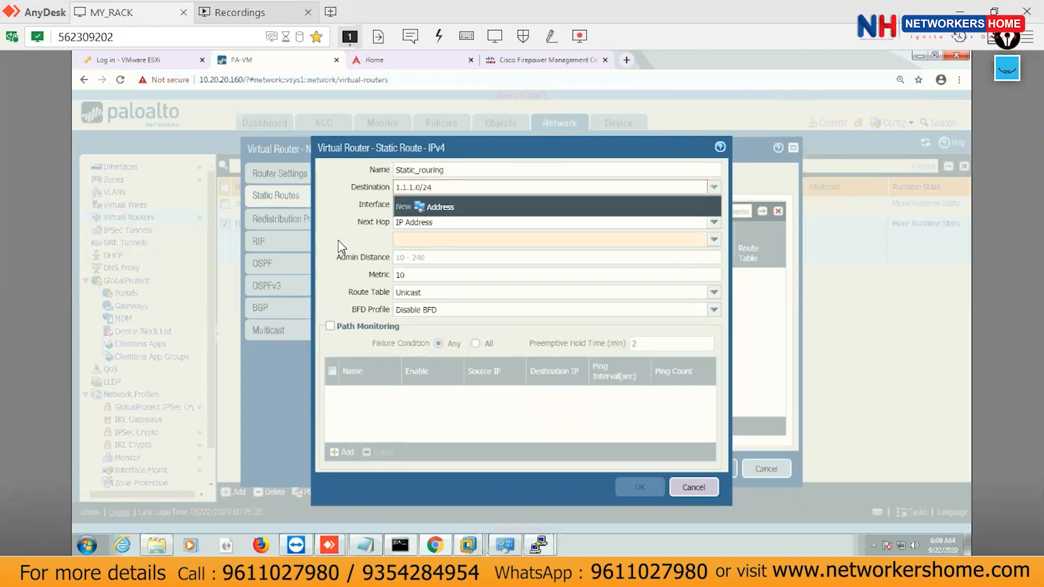
Browse the interface list, then cancel the route and NH_ROUTER's dialog without saving.
key(Tab)
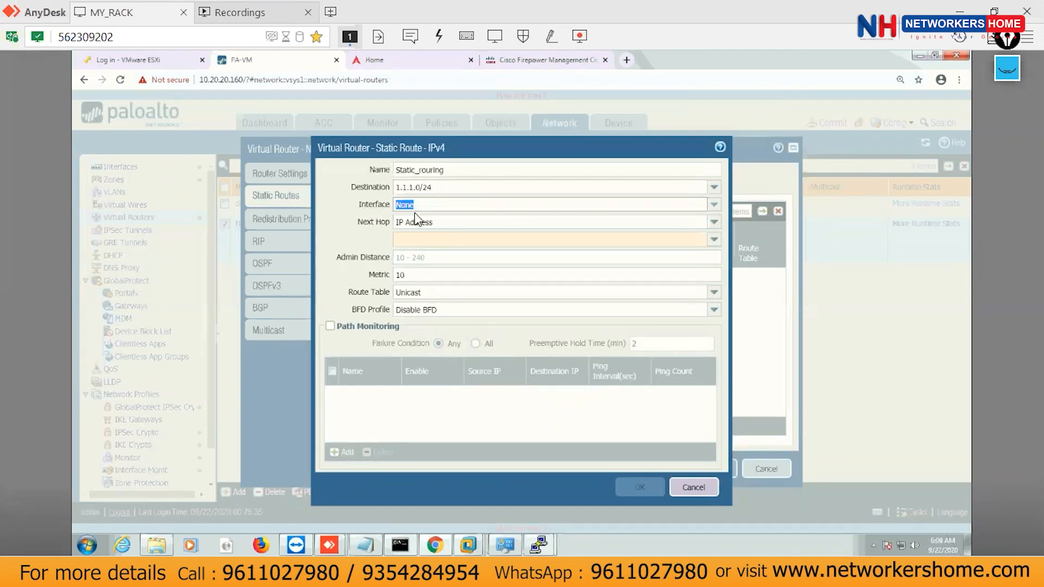
click(715, 206)
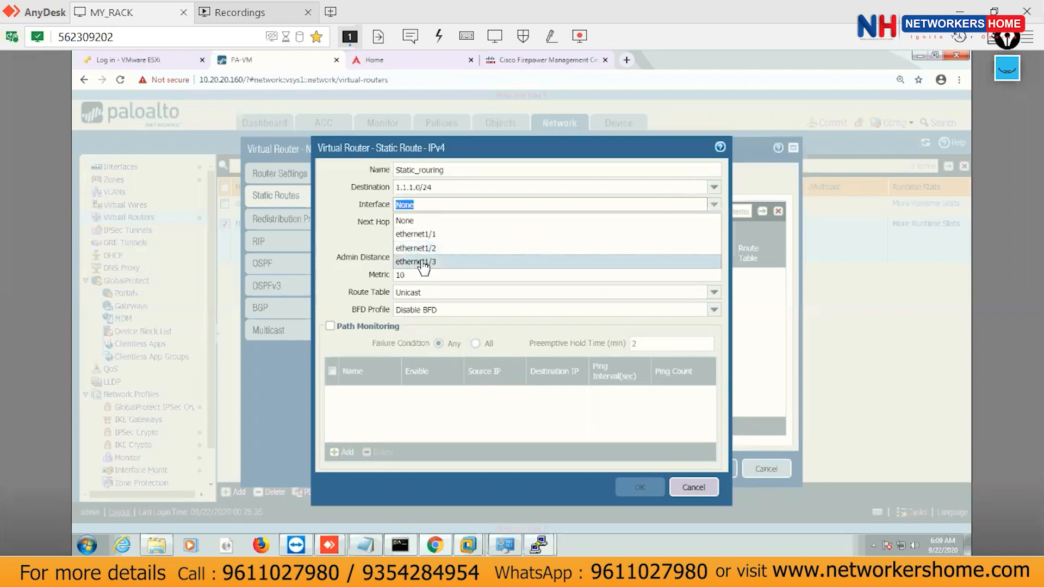
click(691, 489)
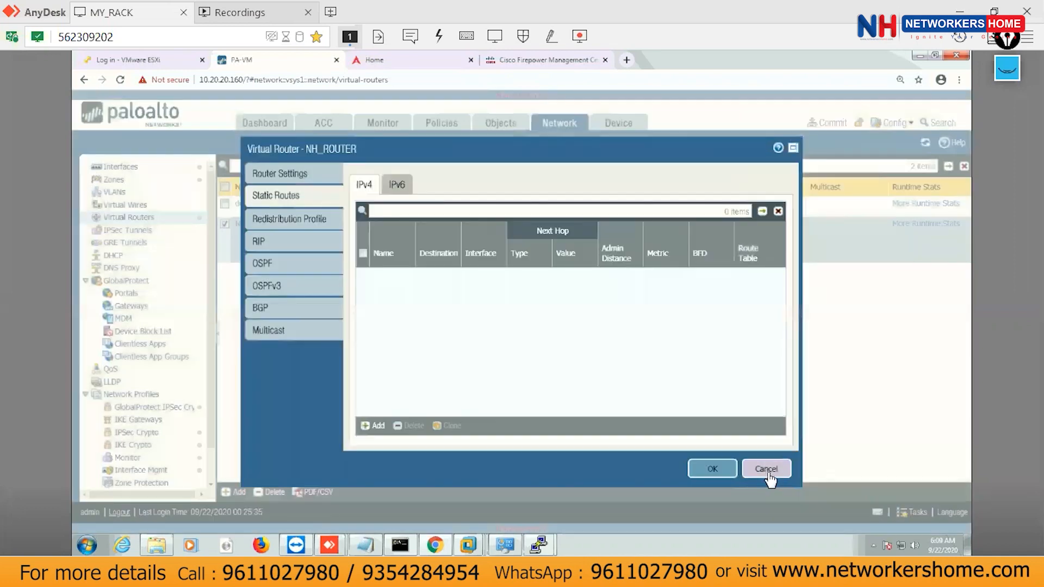
click(767, 470)
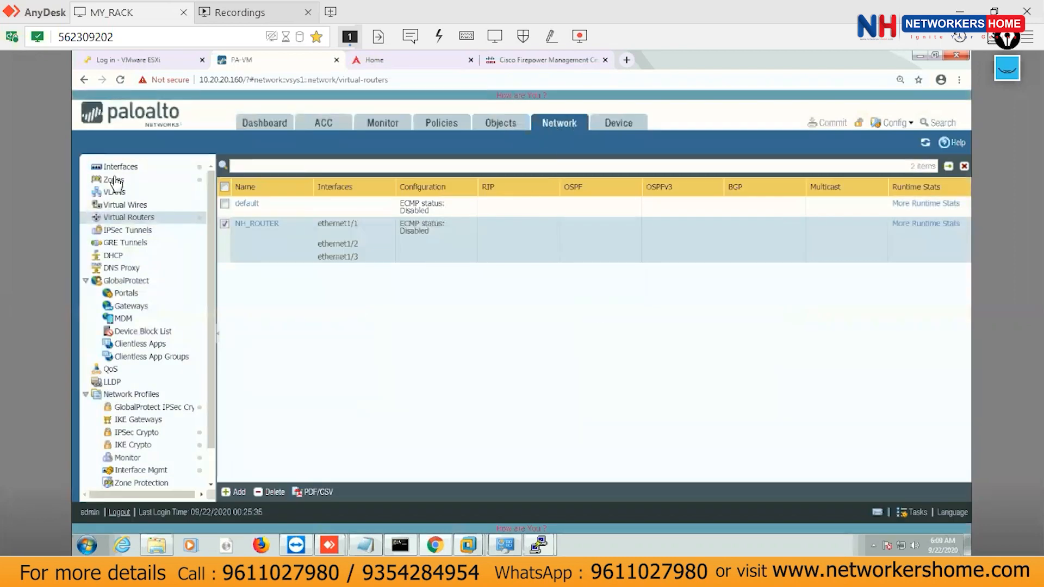
Review the Ethernet interfaces, then reopen NH_ROUTER's Static Routes page with its empty IPv4 list.
click(130, 169)
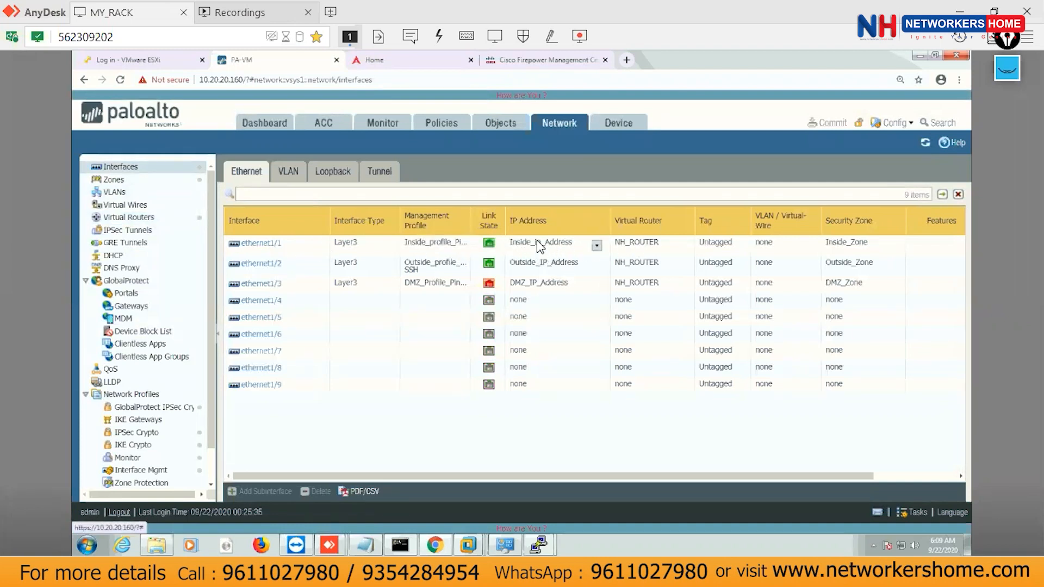
click(130, 218)
click(260, 224)
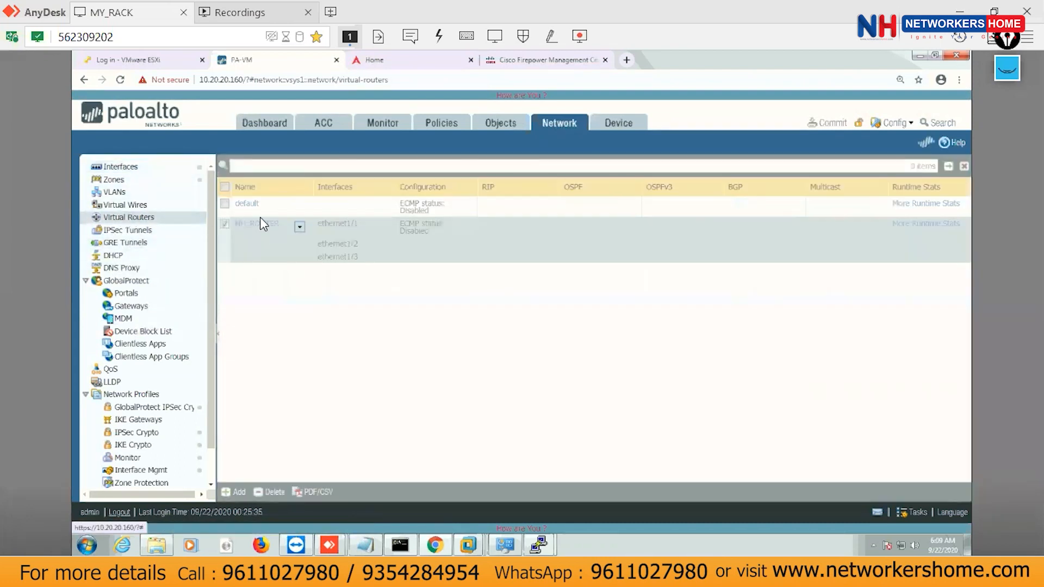
click(292, 195)
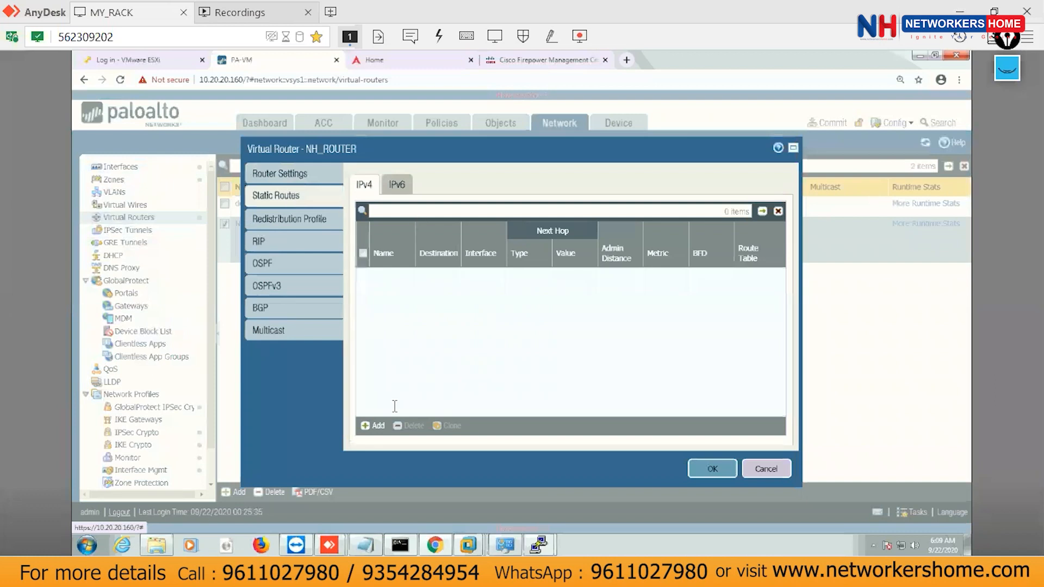
Add a new IPv4 static route and correct its invalid 'Static Route' name to 'Static'.
click(373, 426)
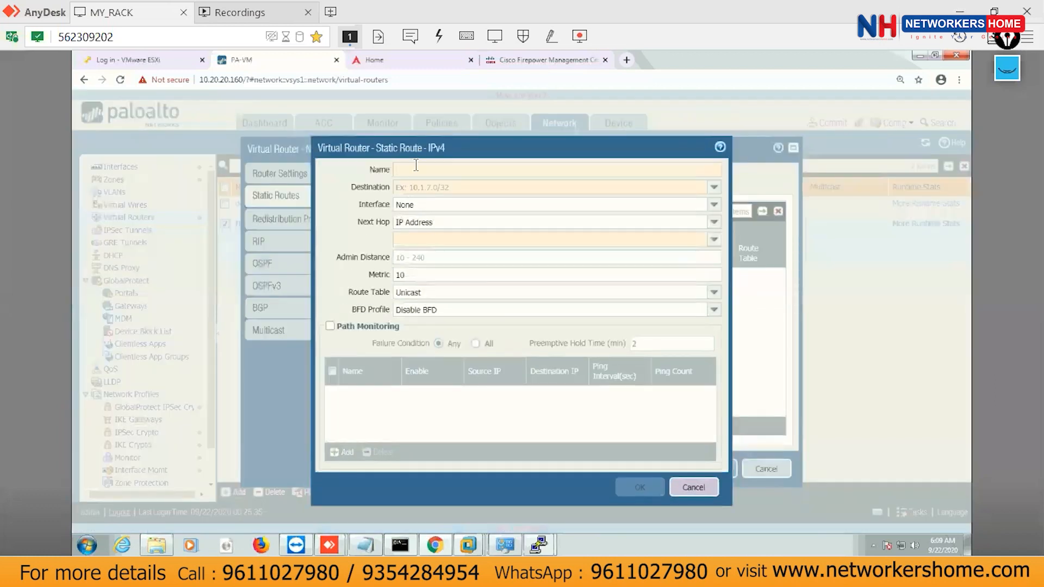
text(Stat)
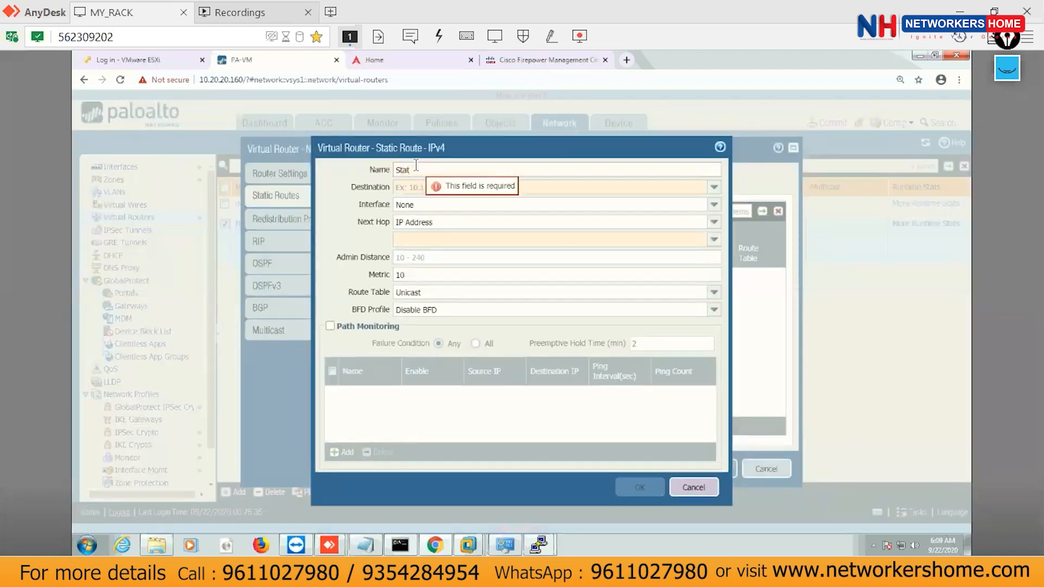
text(ic Route)
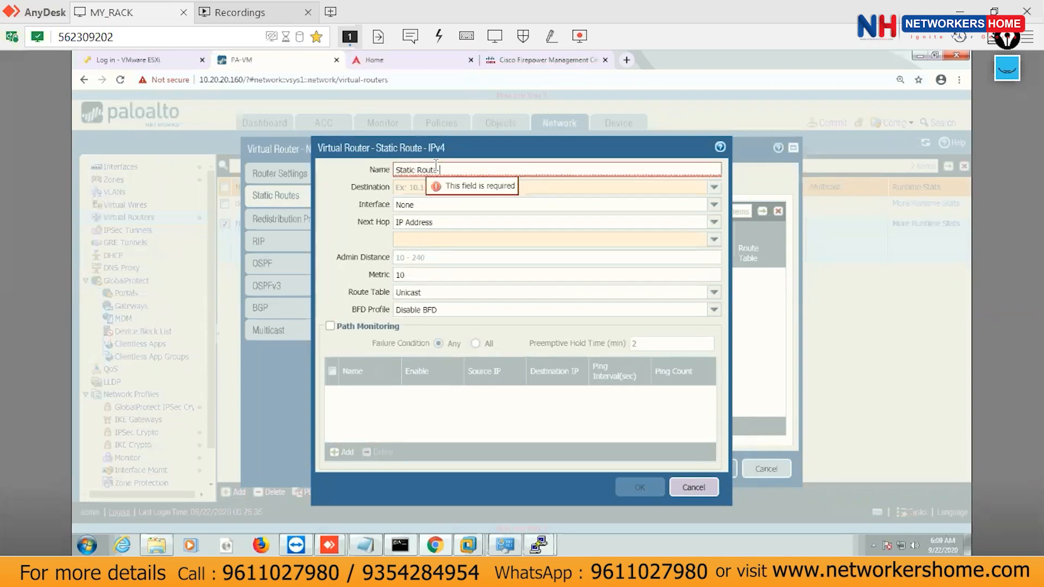
click(418, 171)
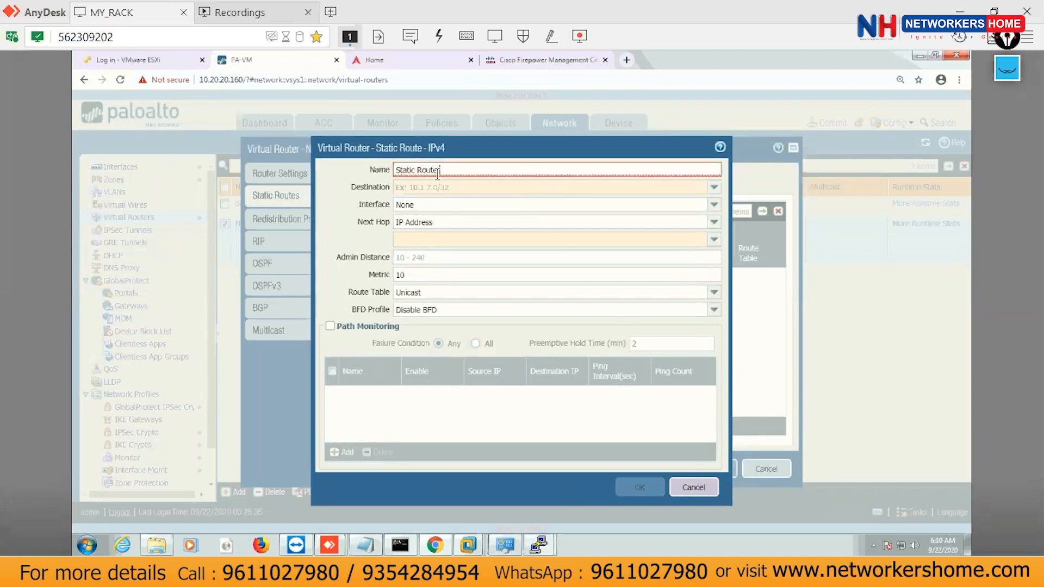
key(BackSpace)
text(_)
key(Tab)
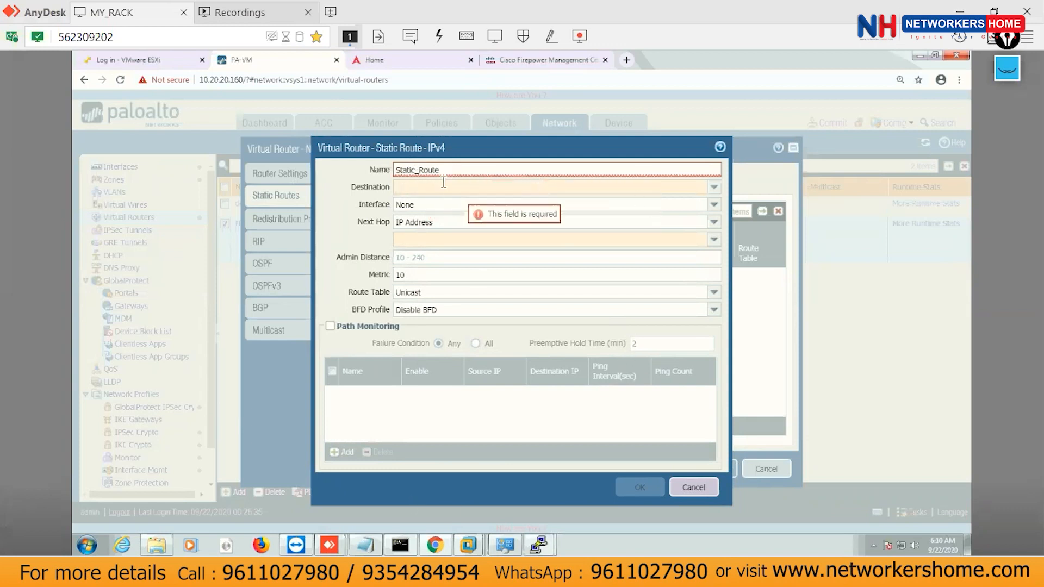
click(454, 169)
key(BackSpace)
key(BackSpace)
key(BackSpace)
key(BackSpace)
key(BackSpace)
key(BackSpace)
key(BackSpace)
key(BackSpace)
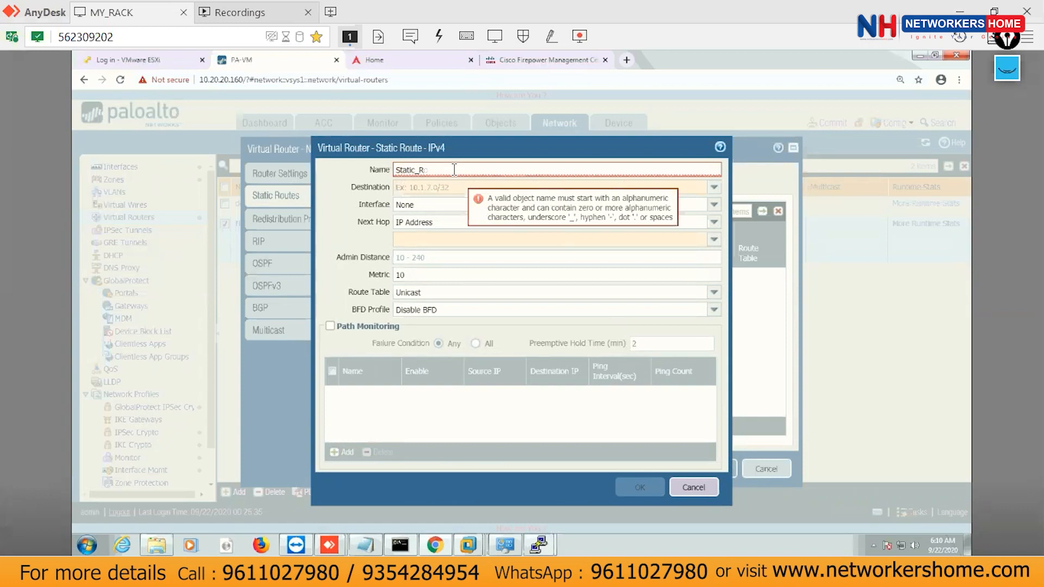
text(tic)
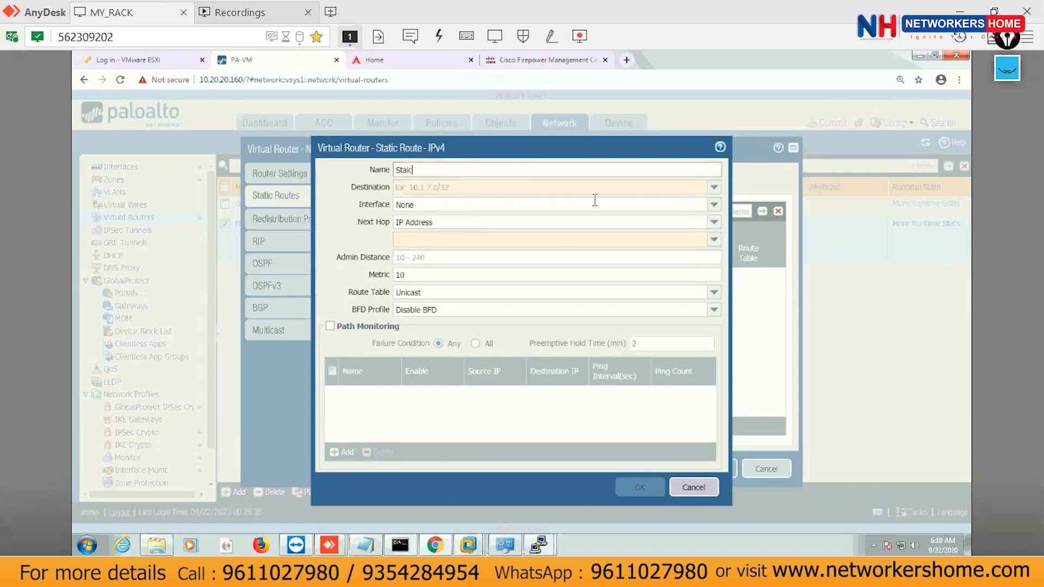
click(537, 186)
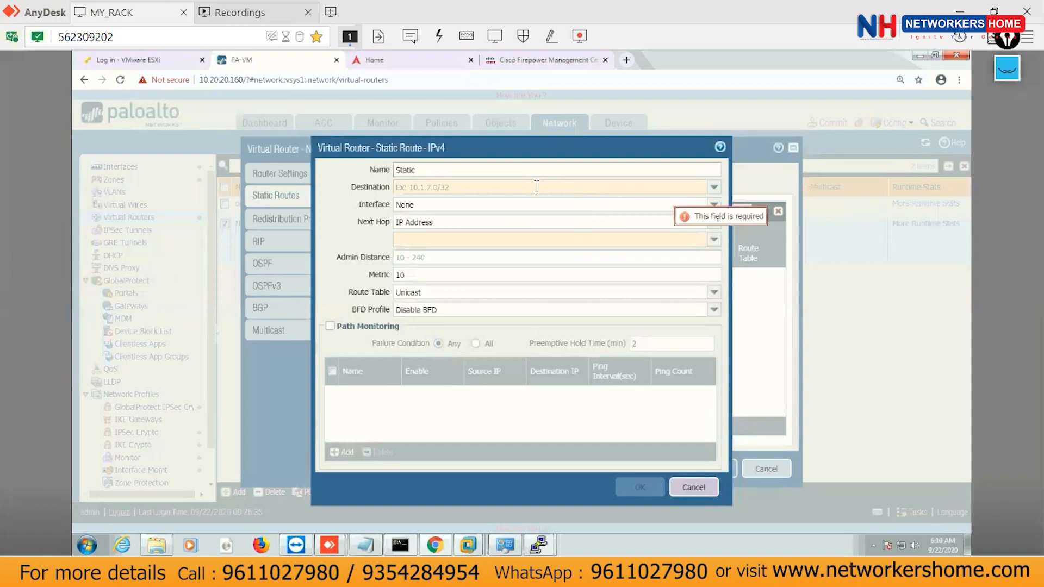
click(714, 188)
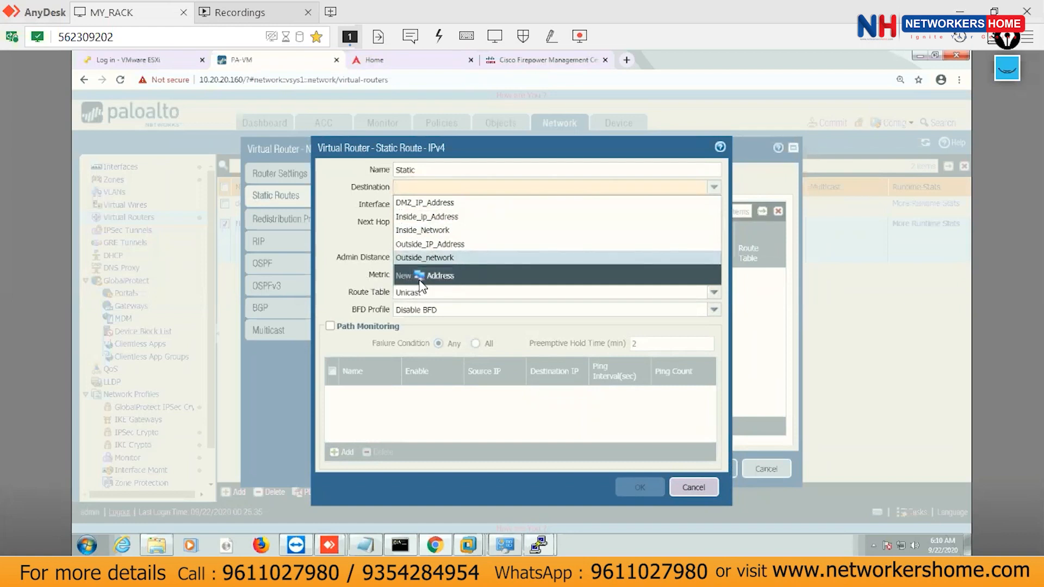
Create address object Loopback_1.1.1.0 with 1.1.1.0/24 and tag Inside_Tag as the route destination.
click(439, 277)
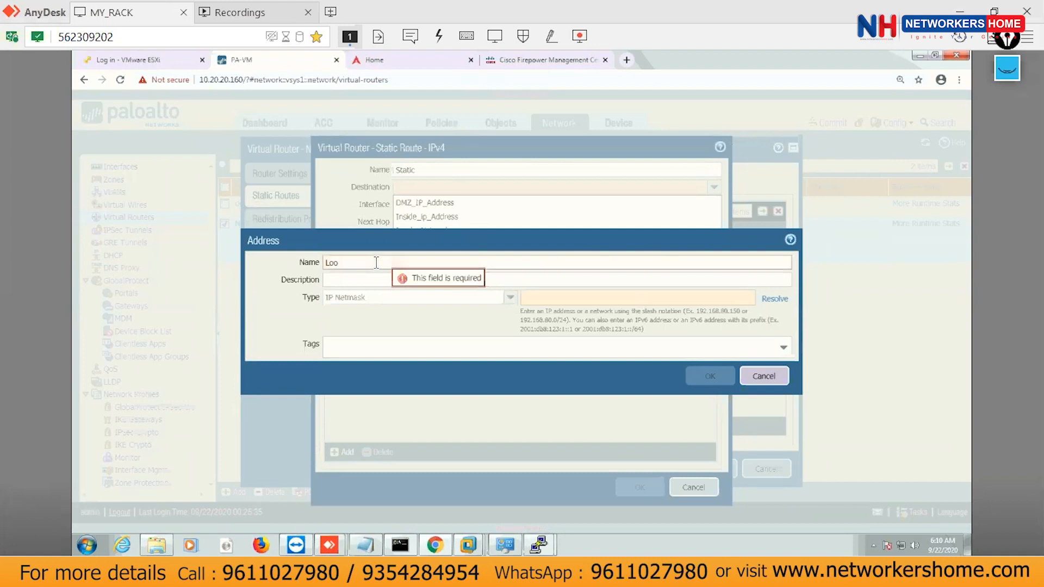
text(Loopback )
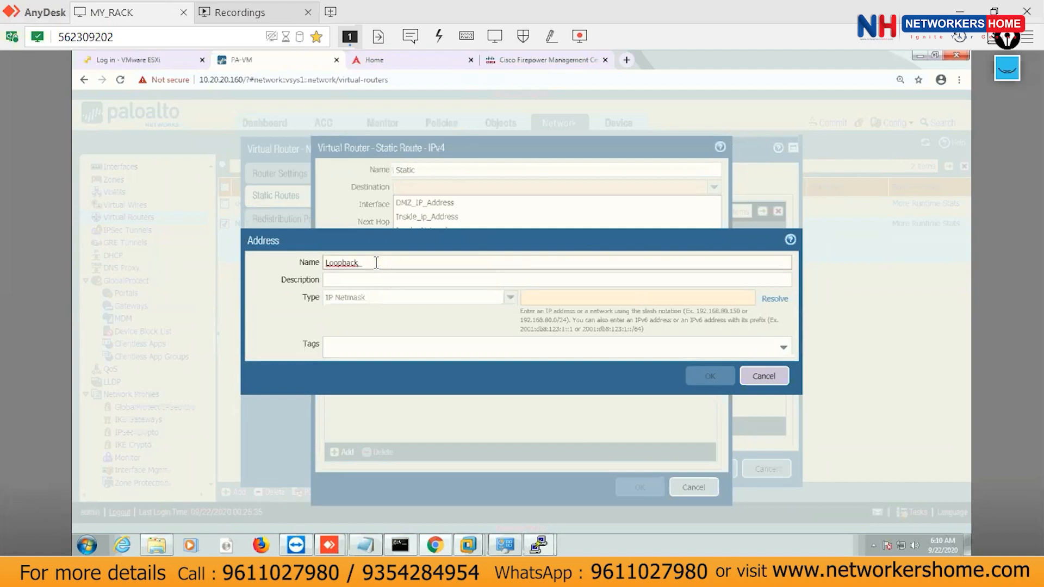
text(1.1.1.0)
click(555, 298)
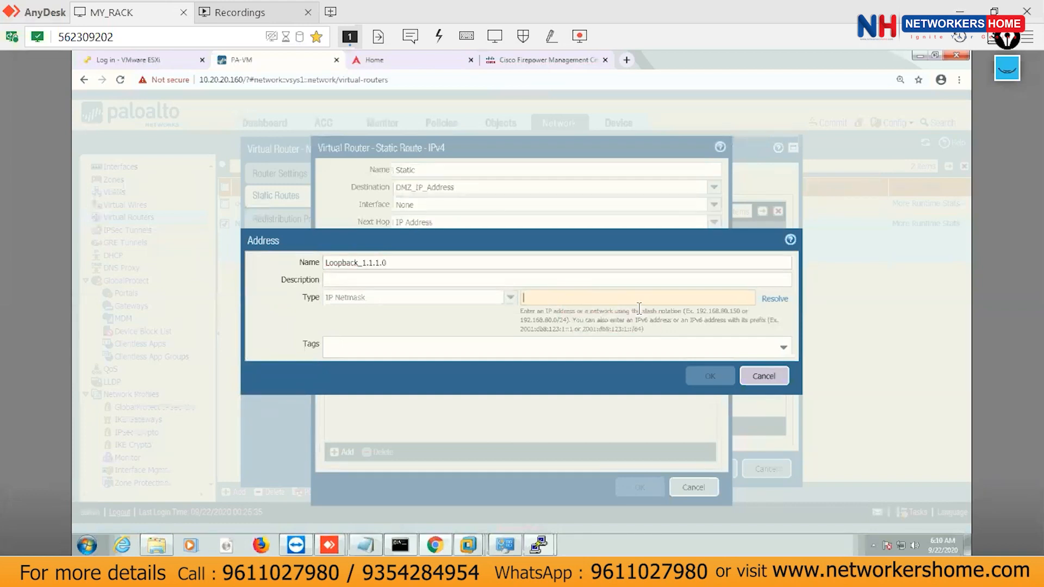
text(1.1.1.0)
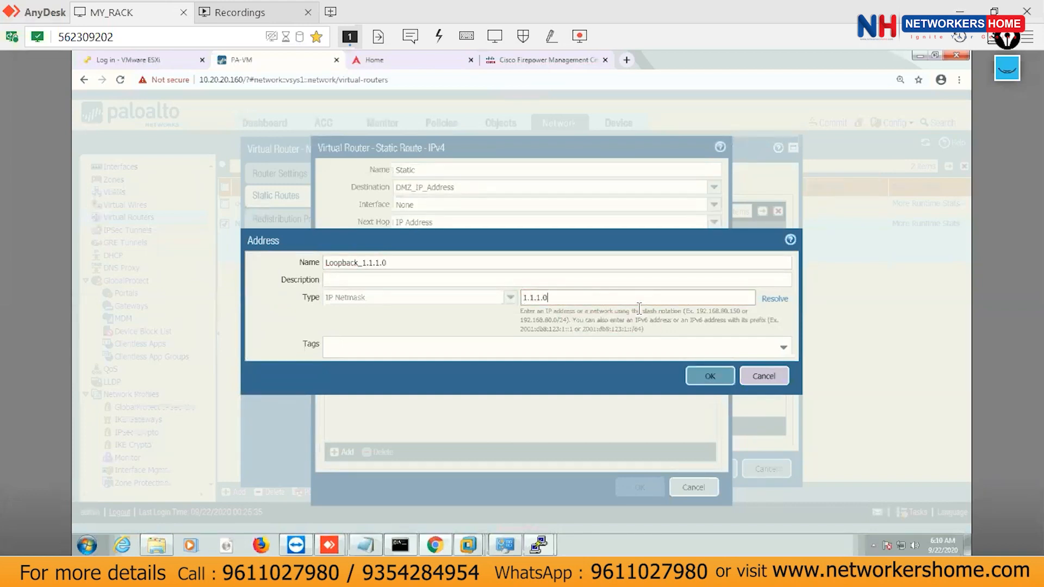
text(/24)
click(784, 349)
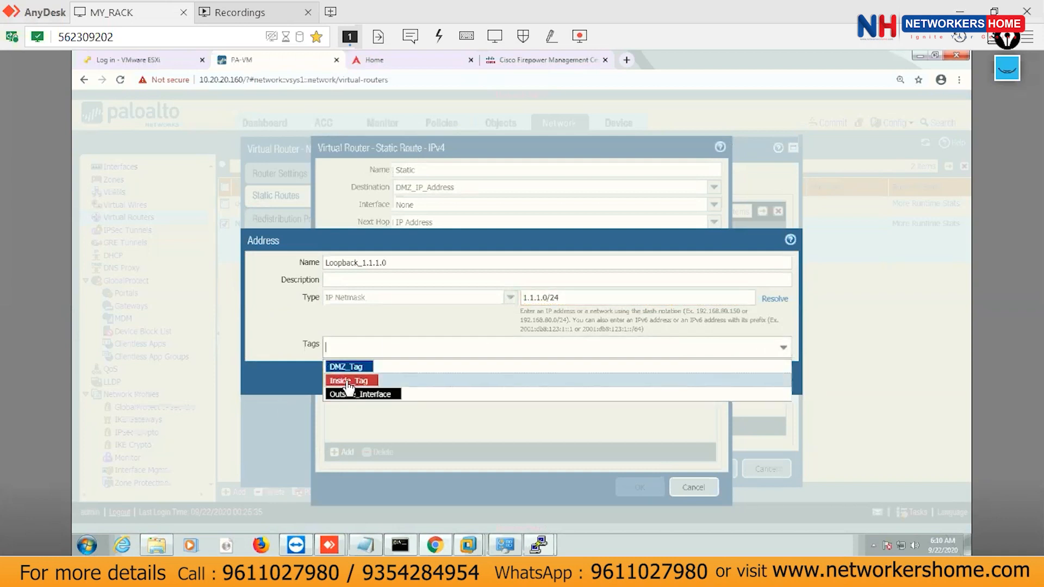
click(349, 387)
click(286, 319)
click(711, 376)
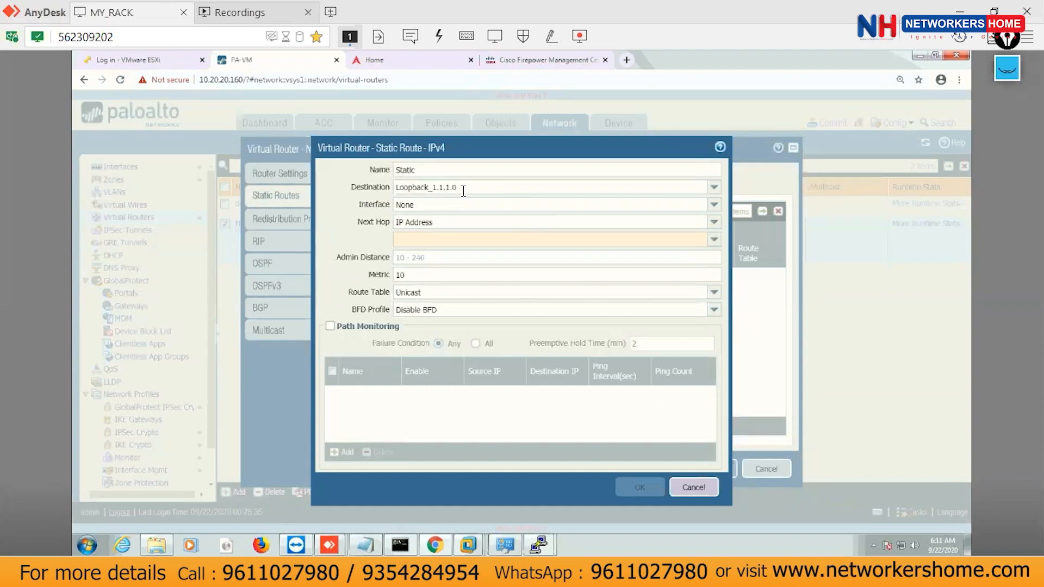
Send the route out ethernet1/1 with an IP Address next hop of 10.50.50.125.
click(717, 208)
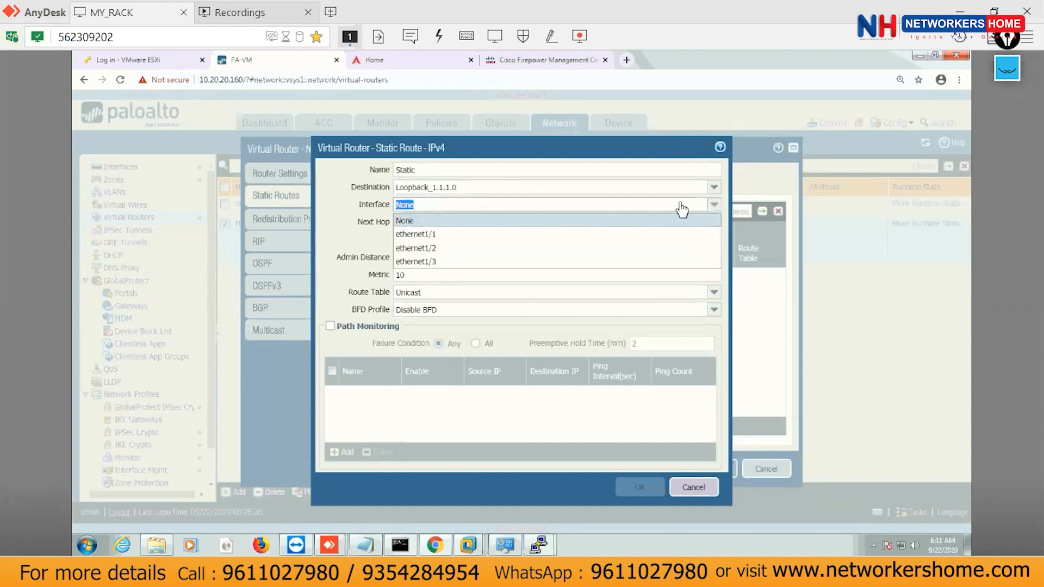
click(416, 234)
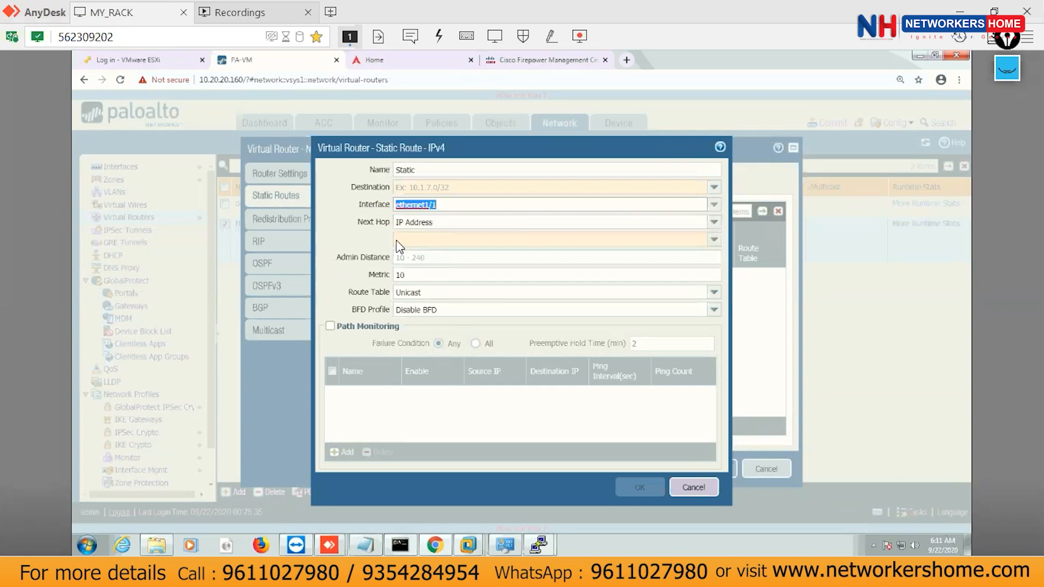
click(714, 225)
click(348, 244)
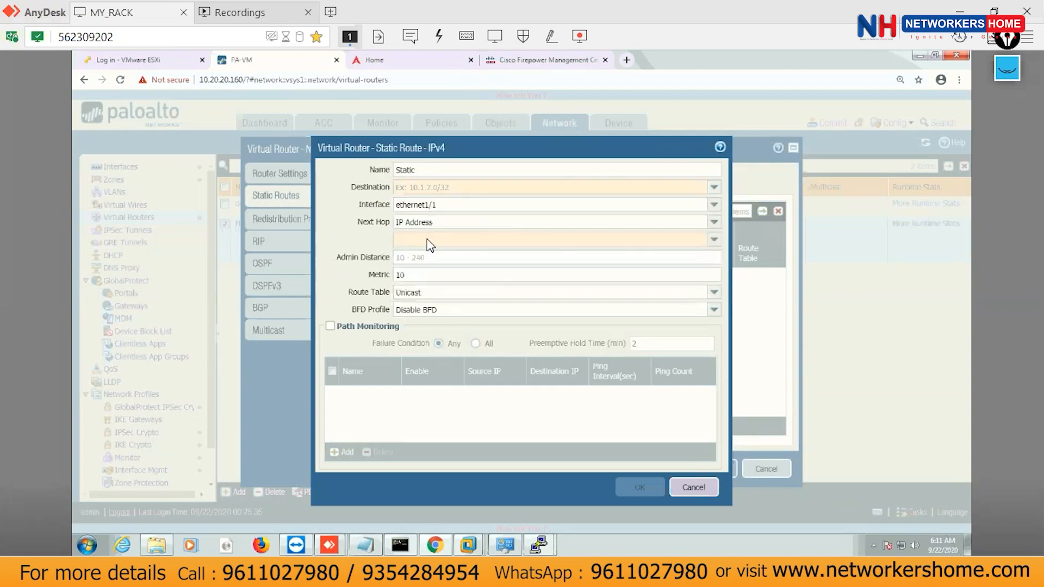
click(716, 242)
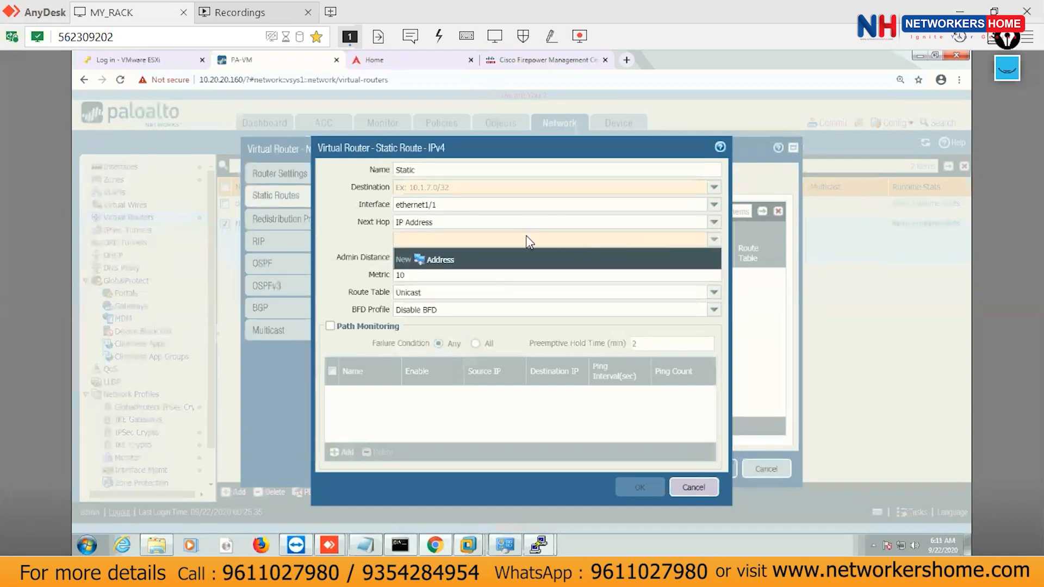
text(10)
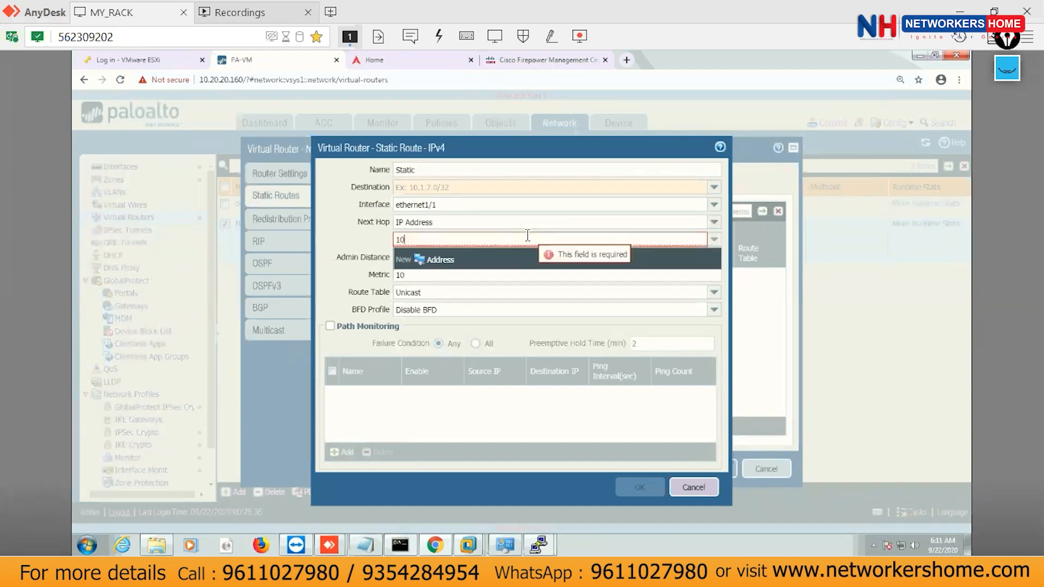
text(.50.50.125)
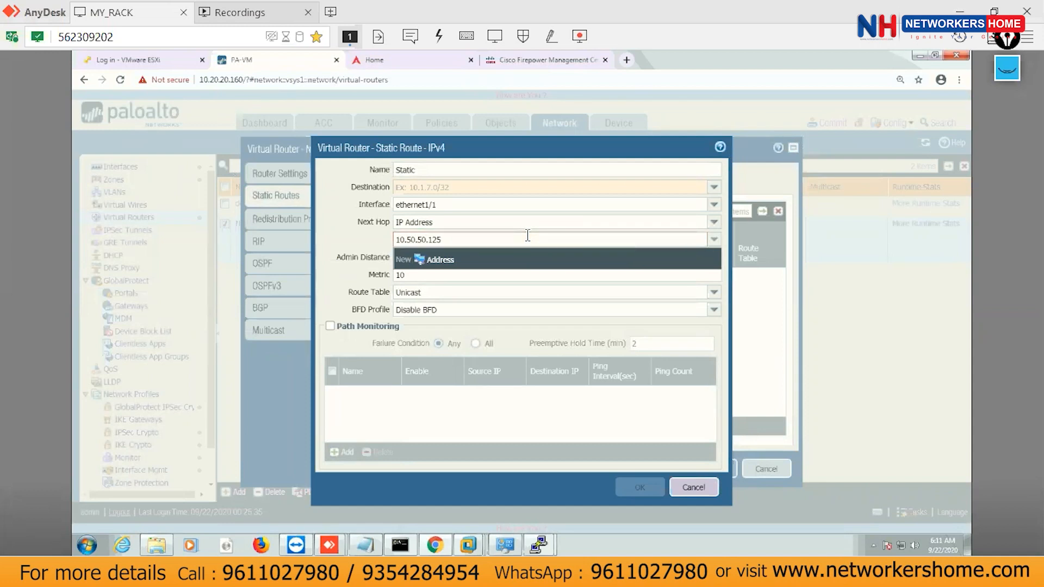
Create the next-hop address object Next_HOp_10.50.50.125 with IP netmask 10.50.50.125/32.
click(433, 261)
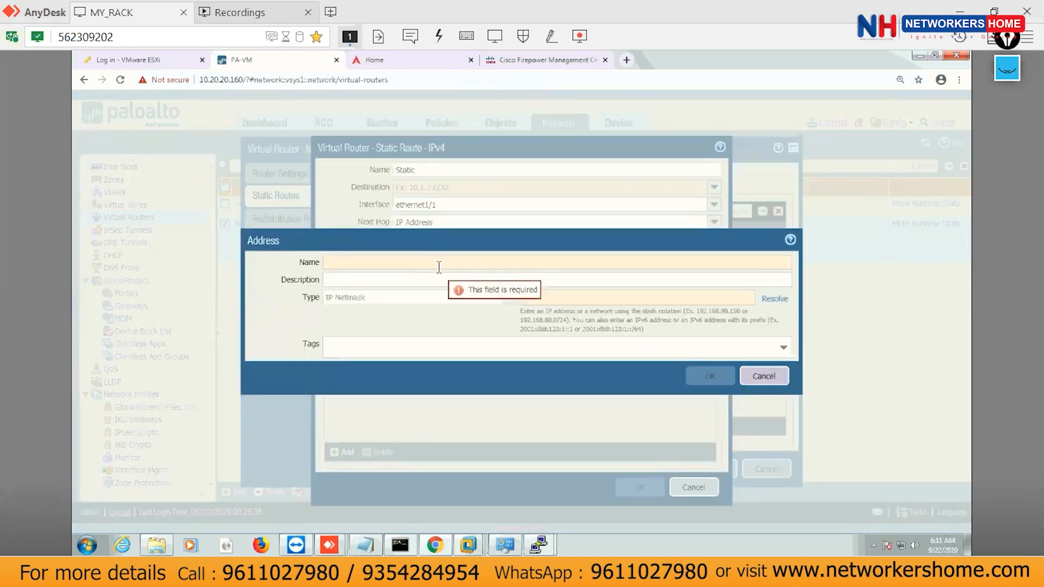
text(Next_HO)
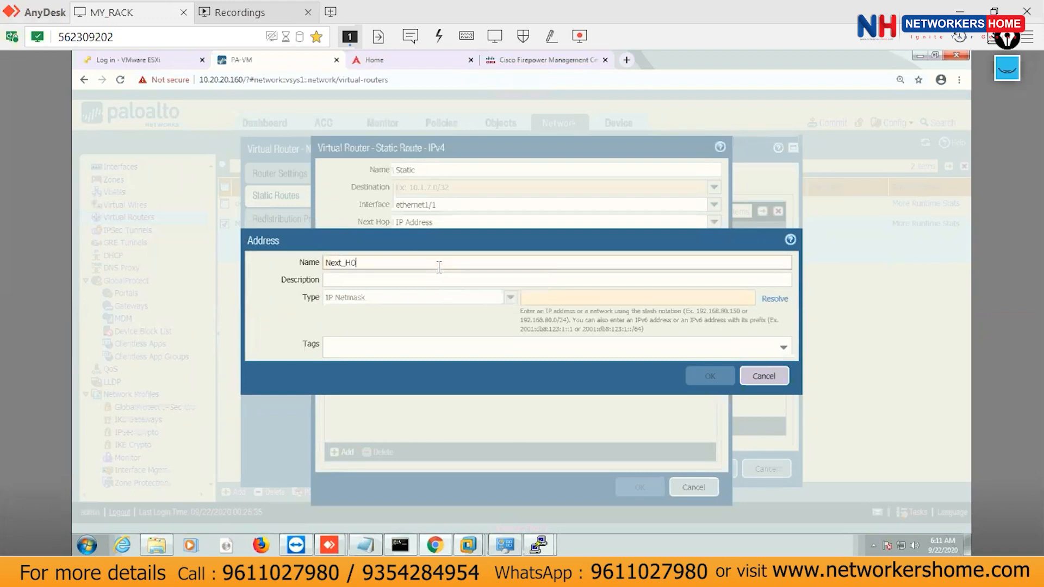
text(p_Inside)
key(BackSpace)
key(BackSpace)
key(BackSpace)
key(BackSpace)
text(10.50.50.125)
click(572, 301)
text(10.2)
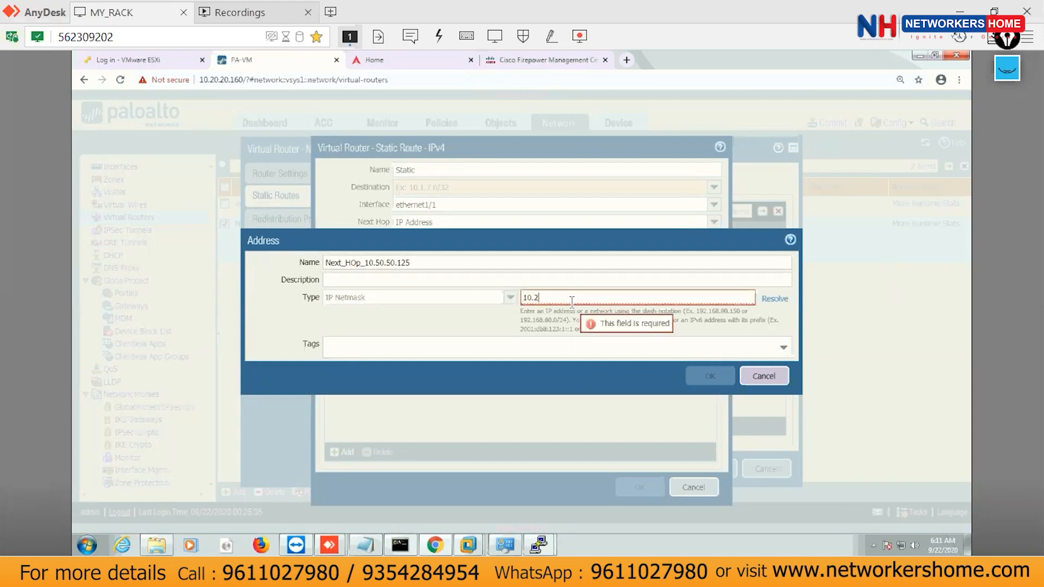
key(BackSpace)
text(50.50.125/)
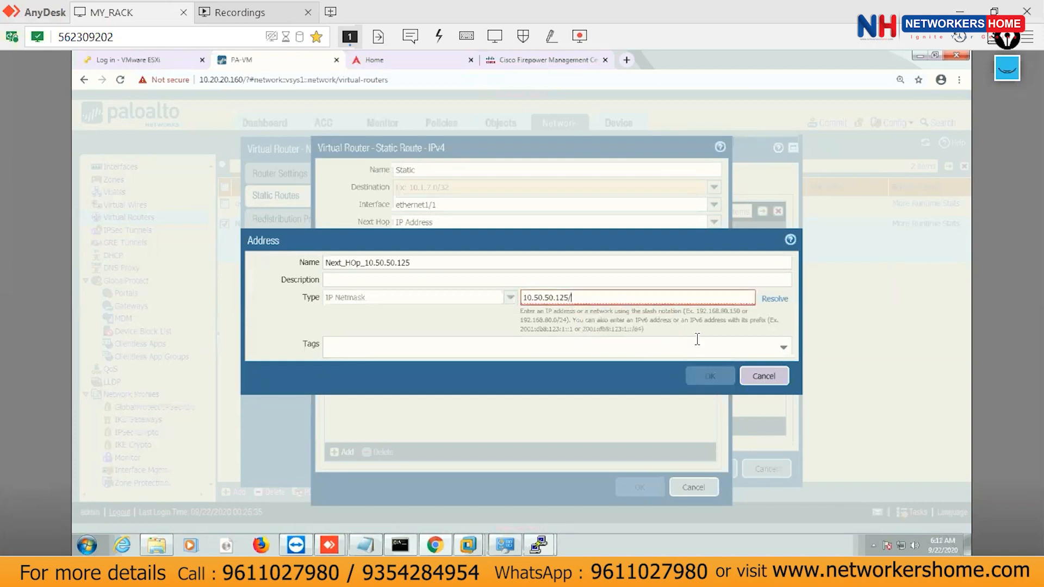
key(BackSpace)
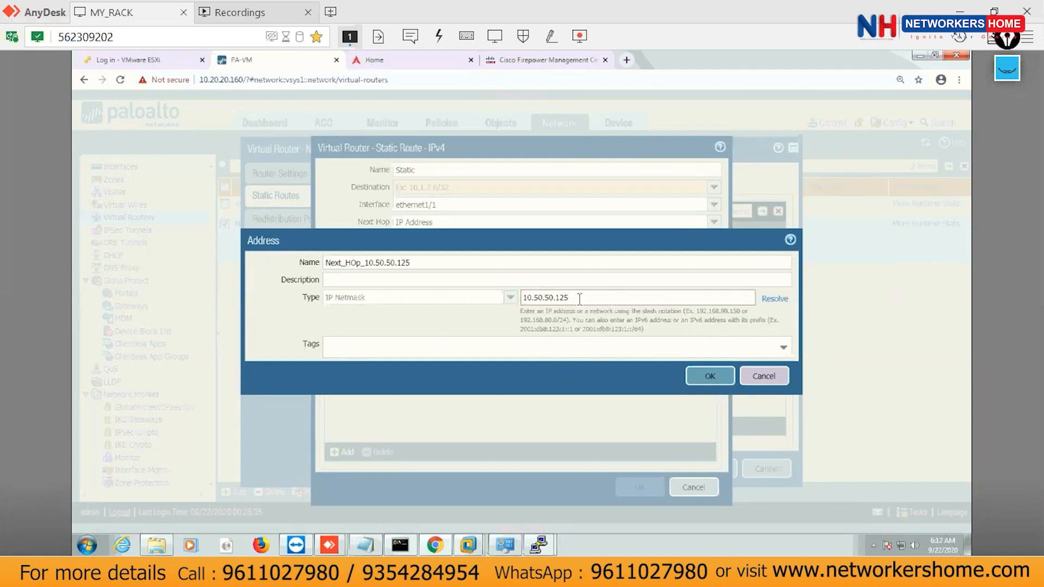
text(/32)
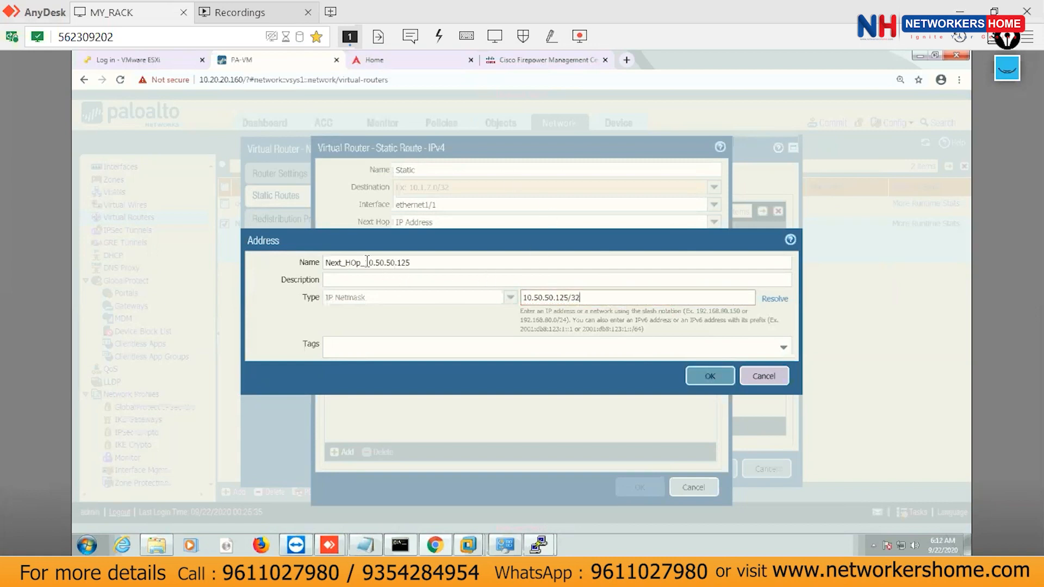
drag(365, 262, 412, 263)
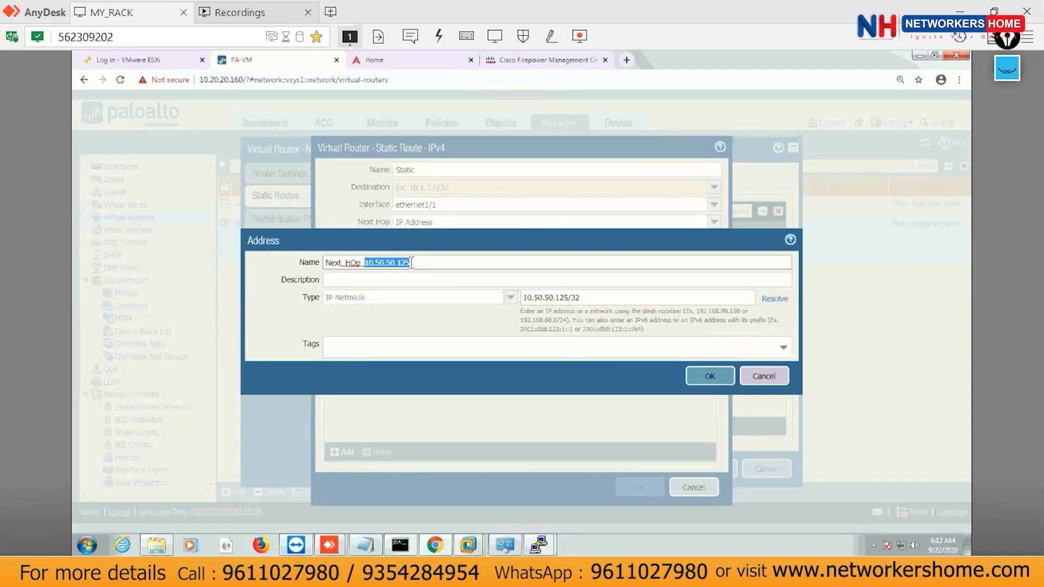
drag(524, 298, 564, 298)
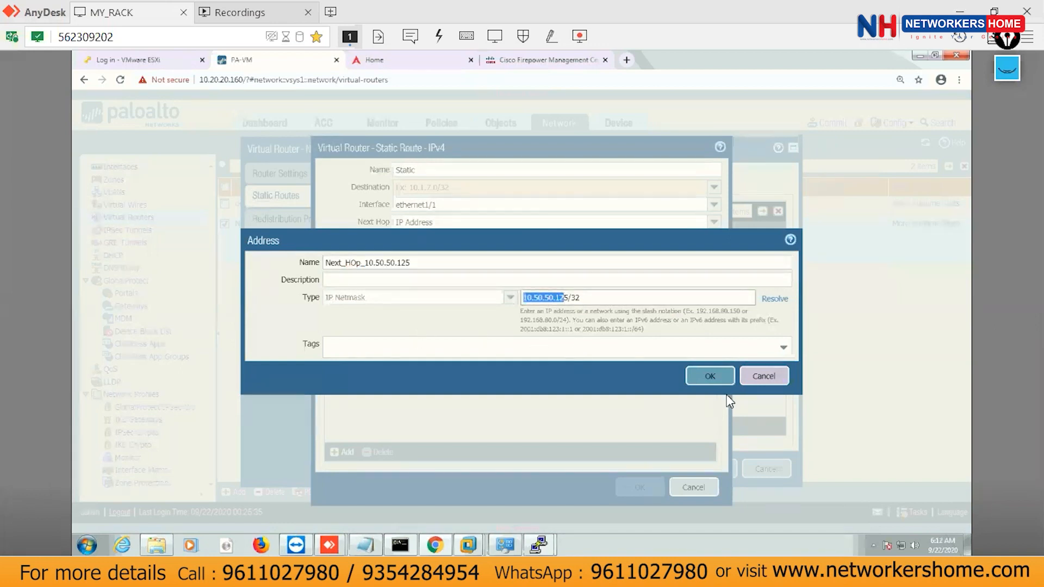
click(723, 380)
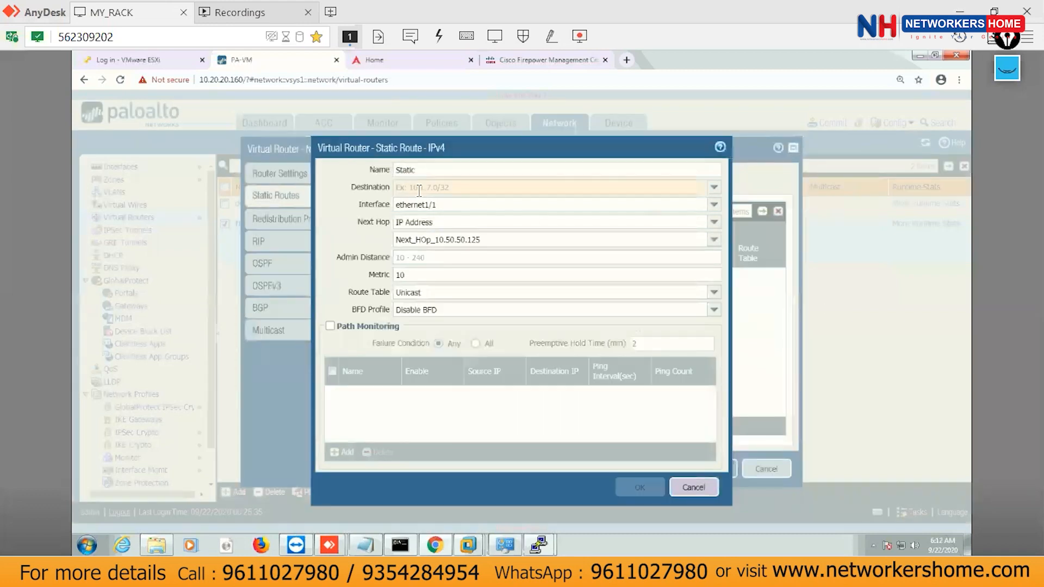
Reselect Loopback_1.1.1.0 as destination, then save the static route and the NH_ROUTER virtual router.
click(714, 187)
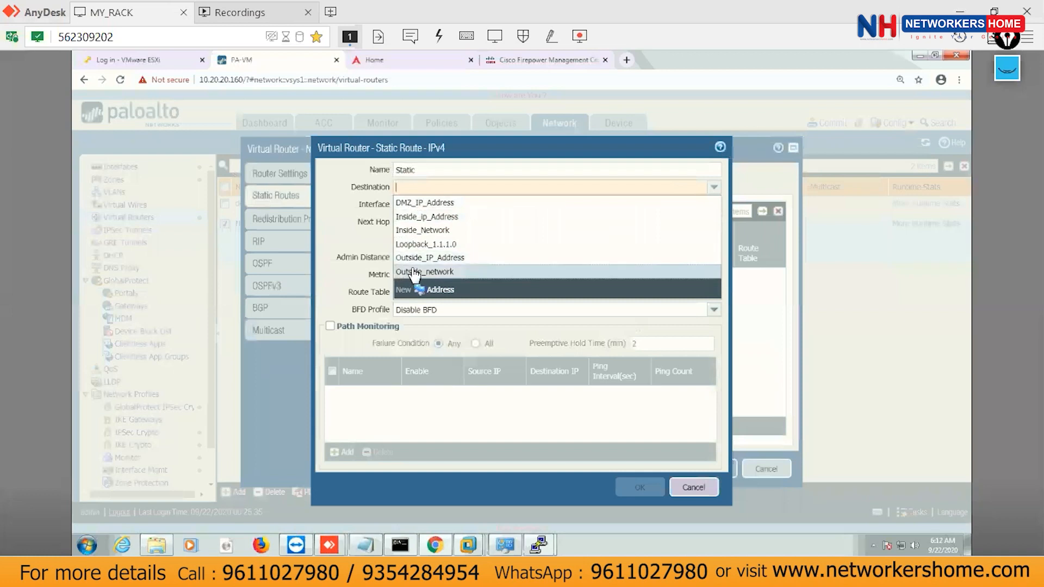
click(448, 246)
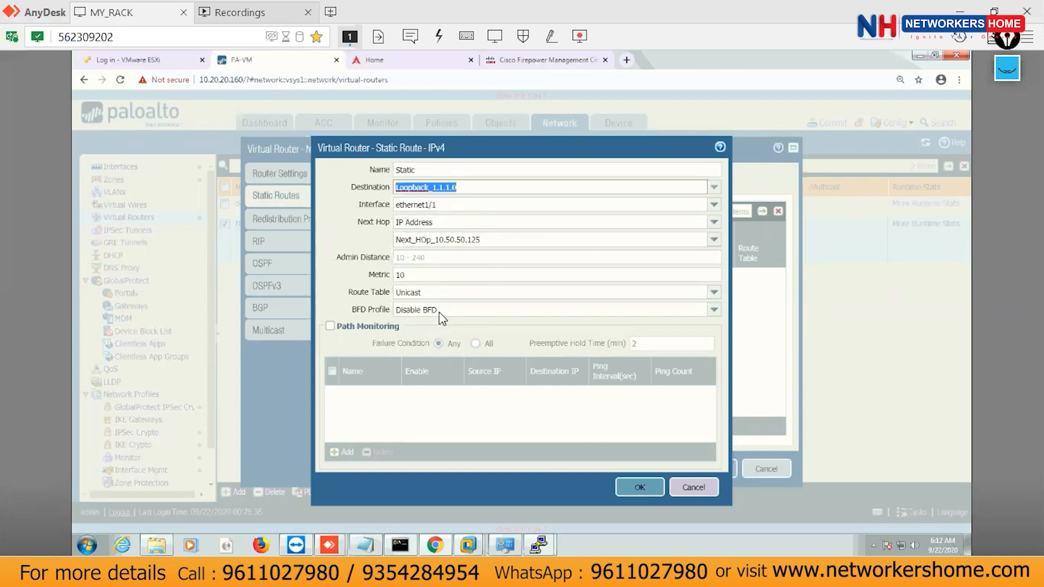
click(636, 488)
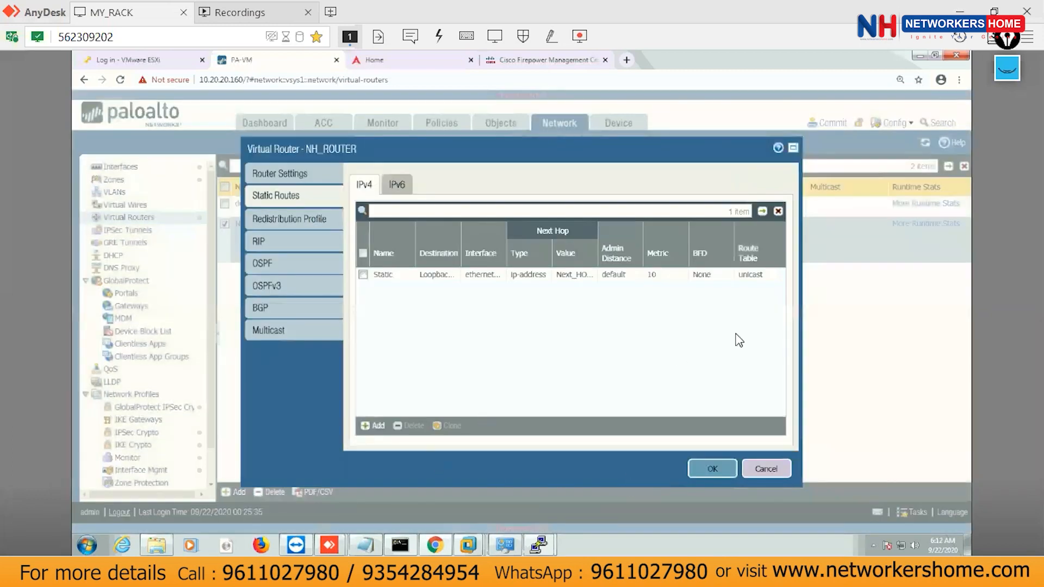
click(713, 470)
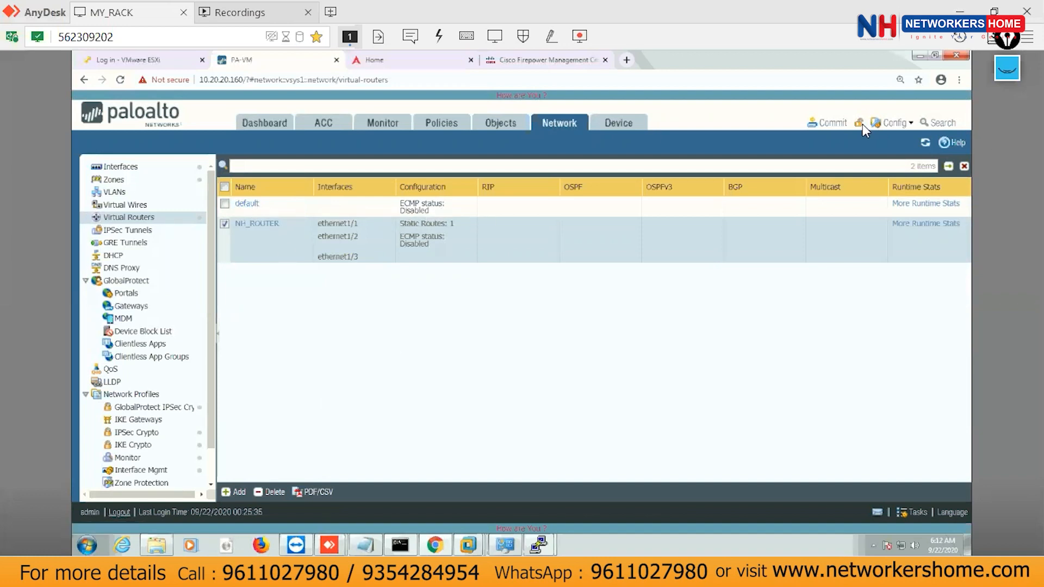
Commit the NH_ROUTER configuration and close the successful Commit Status window.
click(832, 124)
click(643, 474)
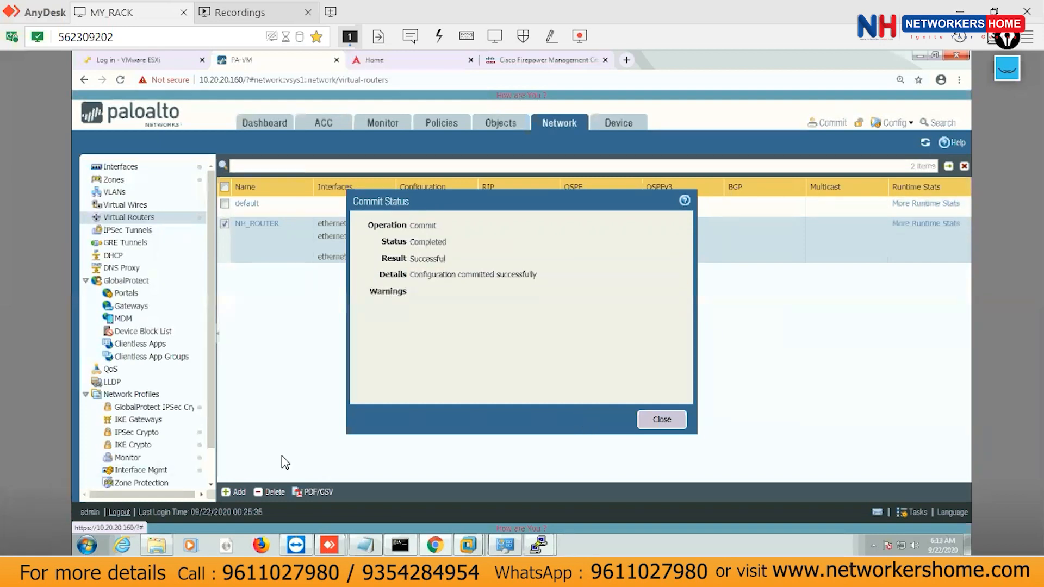
click(663, 427)
Rerun 'show routing route' in the firewall CLI and highlight the new 1.1.1.0/24 route.
mouse_move(539, 545)
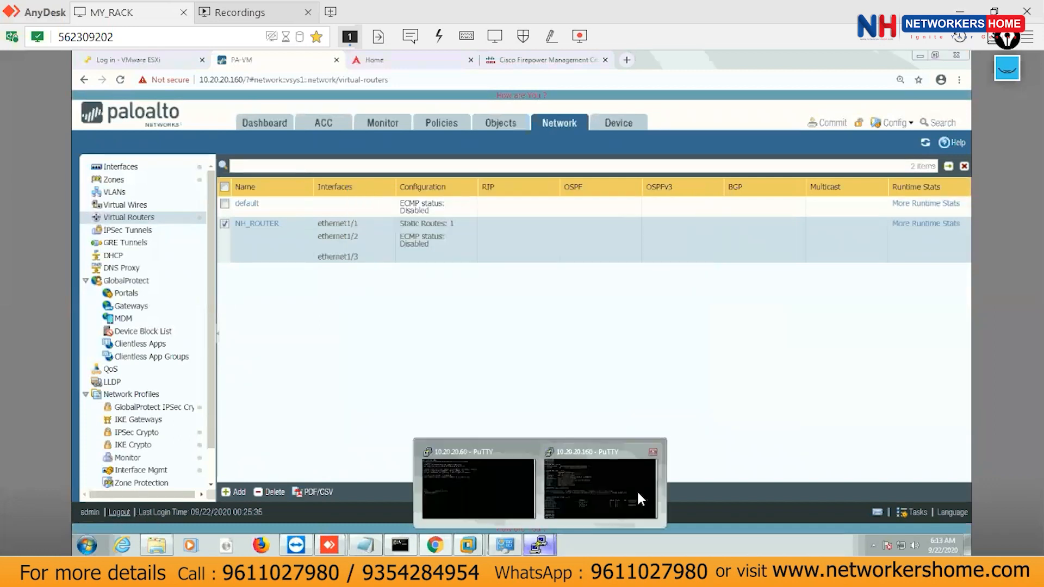
click(638, 491)
key(Return)
key(Return)
key(Up)
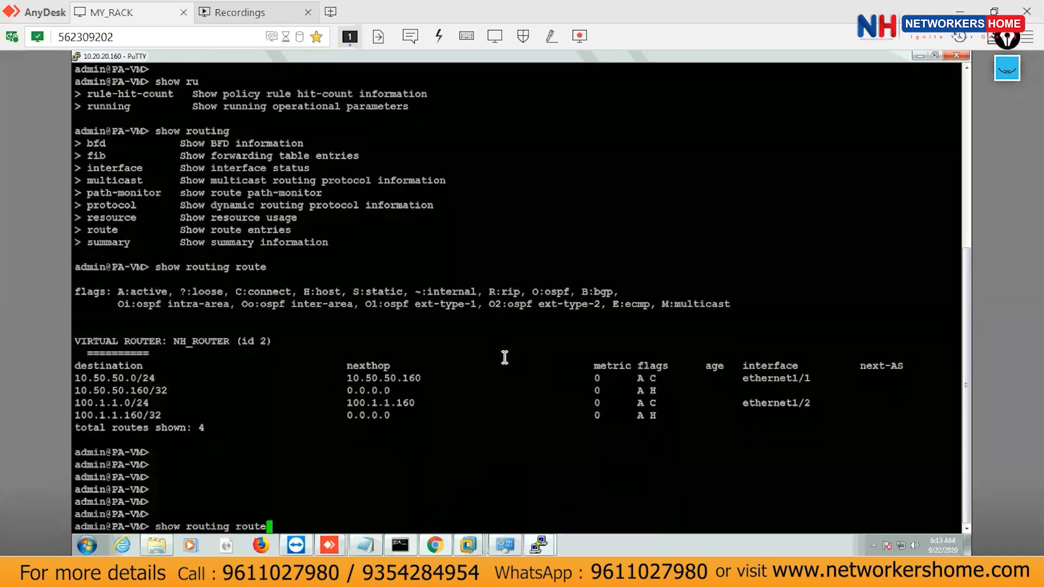
key(Return)
key(Return)
key(Return)
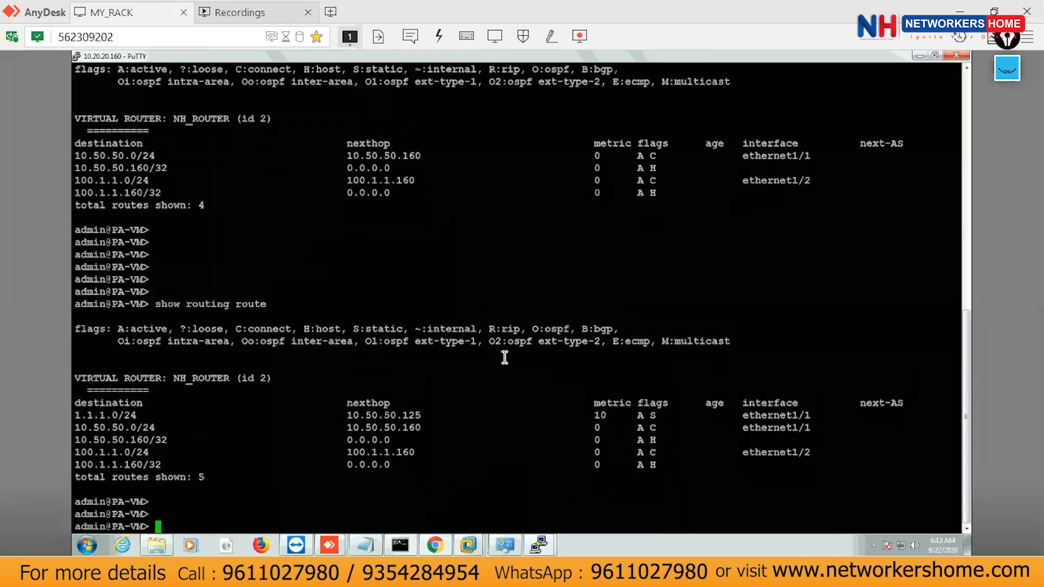
drag(76, 420, 400, 416)
click(655, 416)
Point out the S (static) and A (active) flags in the route table legend.
mouse_move(468, 545)
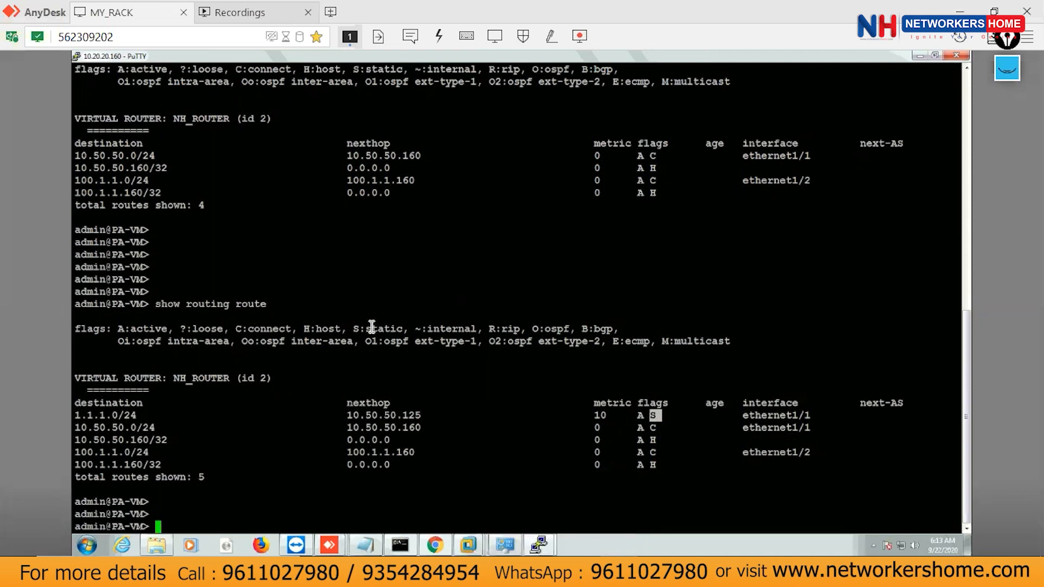
drag(354, 329, 384, 329)
click(642, 416)
drag(112, 330, 149, 330)
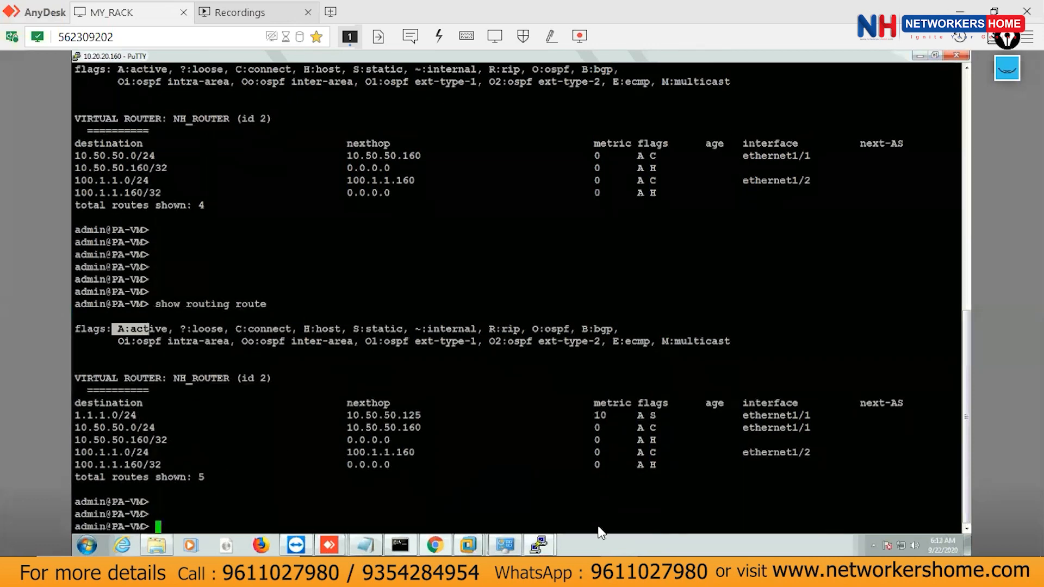
click(547, 547)
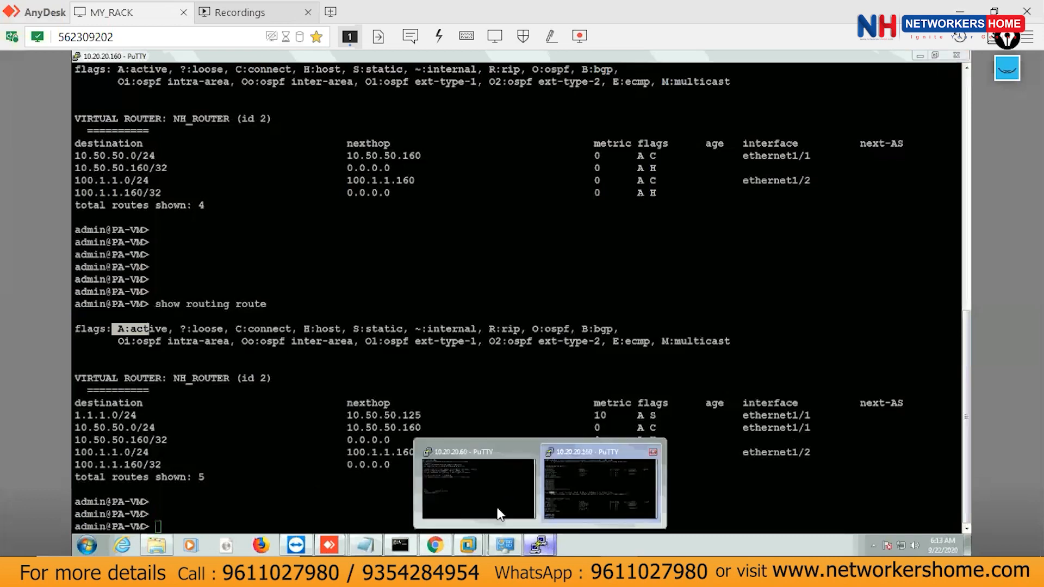
From the inside router console, ping the firewall at 10.50.50.160.
mouse_move(472, 548)
click(492, 466)
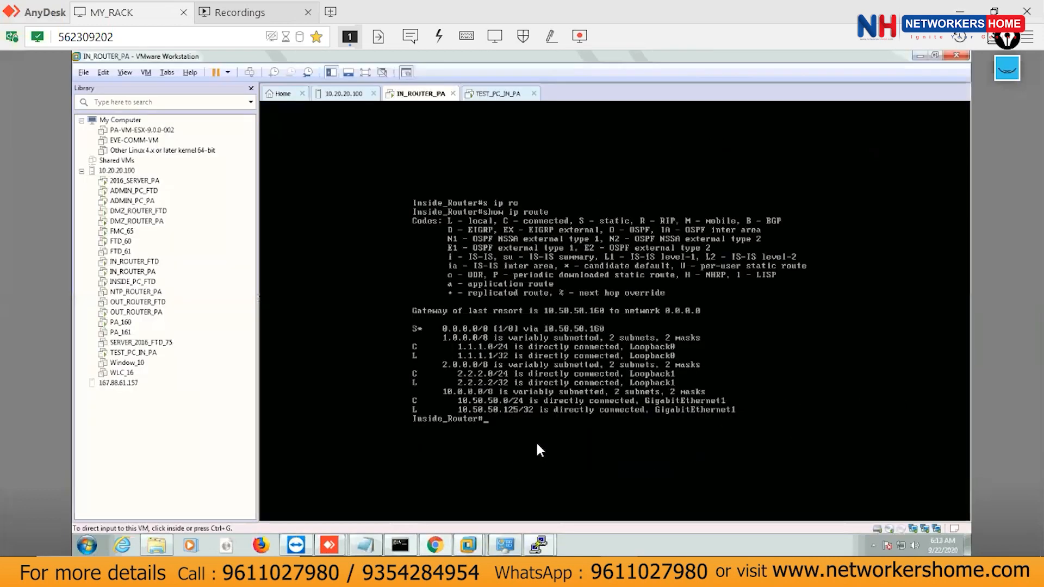
key(Return)
key(Return)
key(Return)
text(pi)
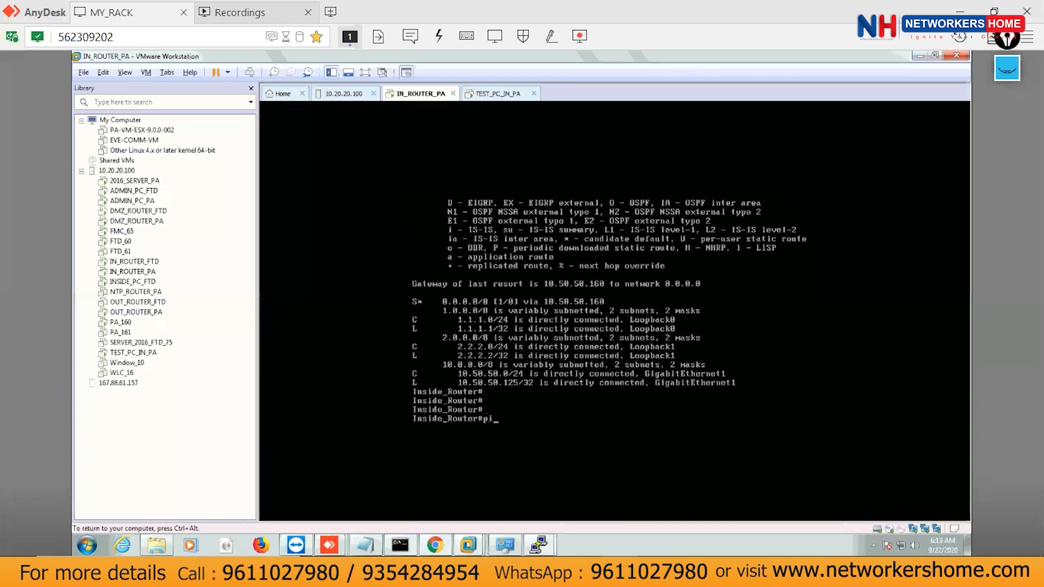
text(ng 10.60.60.)
key(BackSpace)
key(BackSpace)
key(BackSpace)
key(BackSpace)
key(BackSpace)
key(BackSpace)
text(50.50)
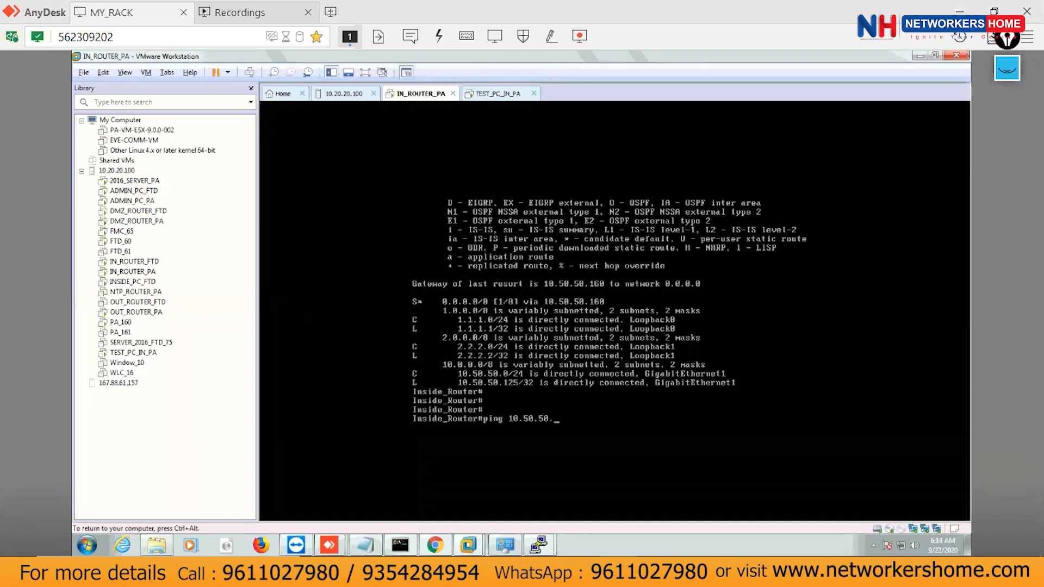
text(.160 255)
key(BackSpace)
key(BackSpace)
key(BackSpace)
key(BackSpace)
key(Return)
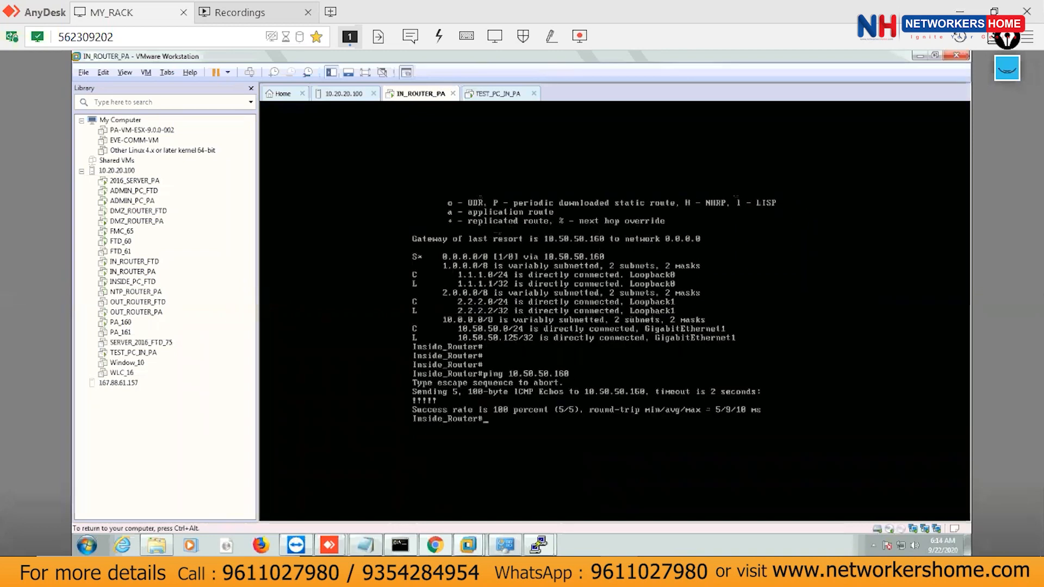
Repeatedly run 'ping 10.50.50.160 so 1.1.1.1', getting 100 percent replies.
key(Return)
key(Return)
key(Return)
key(Return)
key(Up)
text(so 1.1.1)
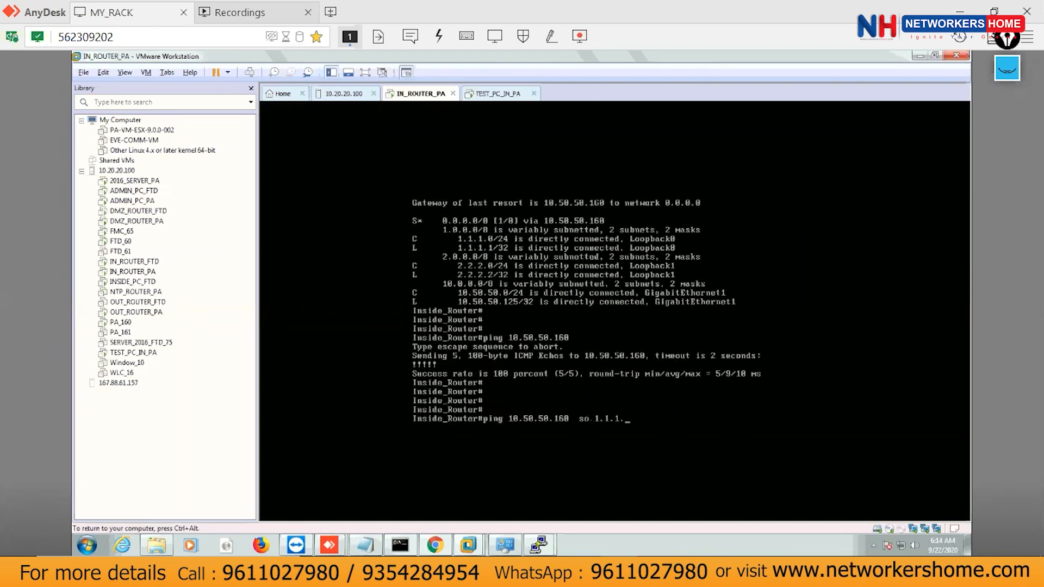
key(Return)
key(Up)
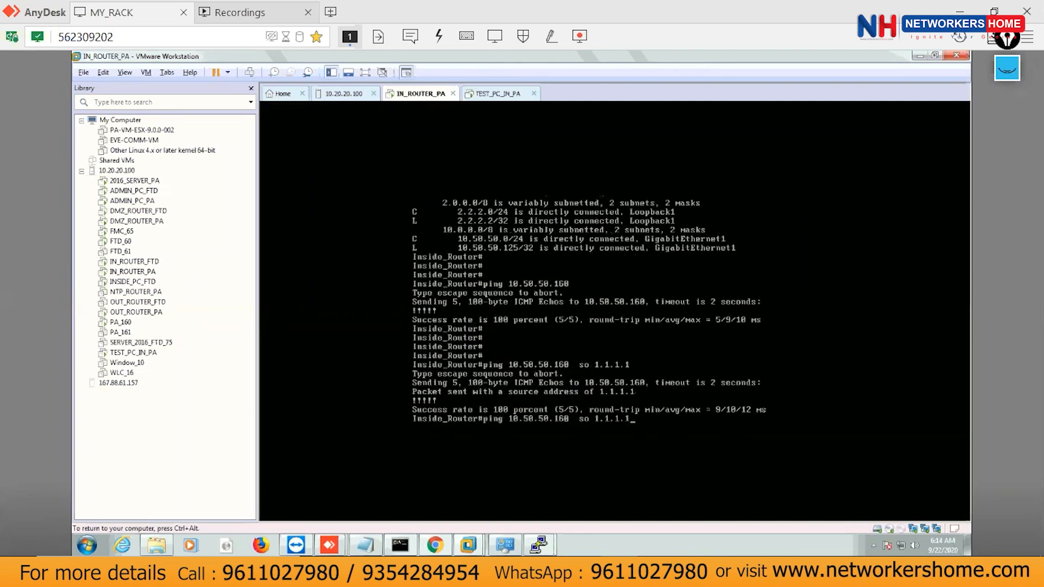
key(Return)
key(Up)
key(Return)
key(Up)
key(Return)
key(Up)
key(Return)
key(Up)
key(Return)
key(Up)
key(Return)
key(Up)
key(Return)
key(Return)
key(Up)
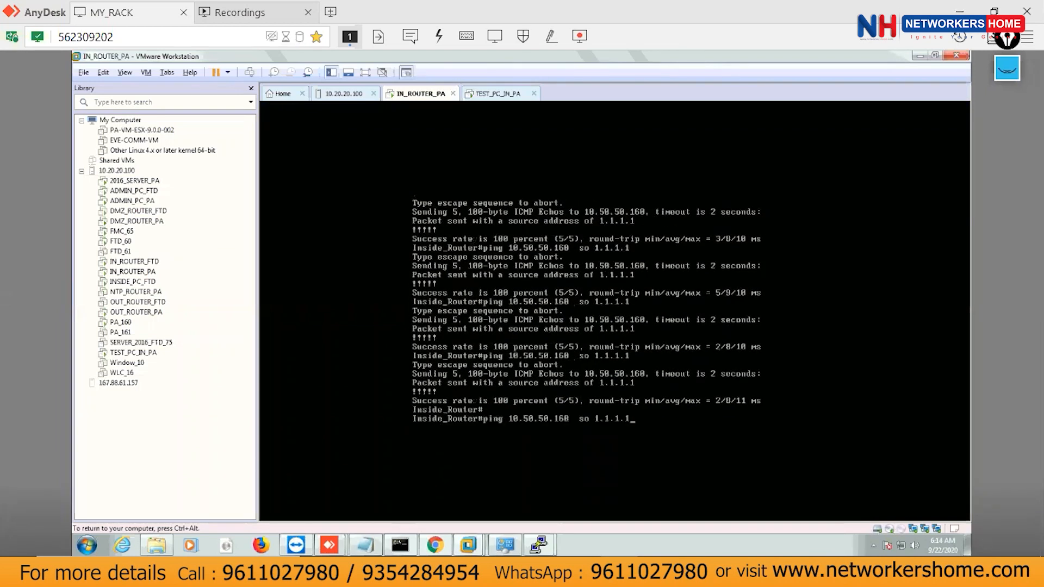
key(Return)
key(Up)
key(Return)
key(Up)
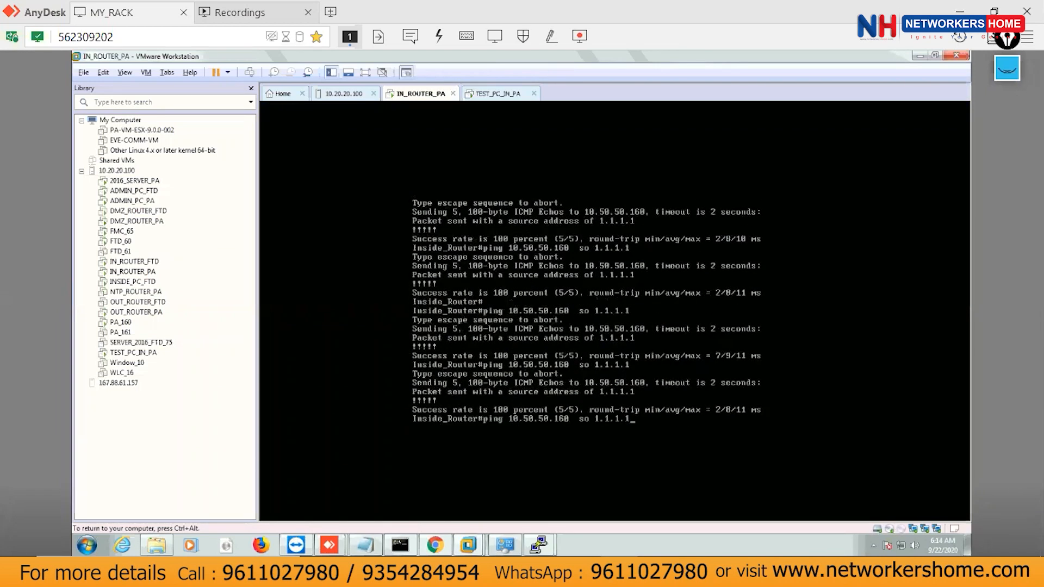
key(Return)
key(Up)
key(Return)
key(Up)
key(Return)
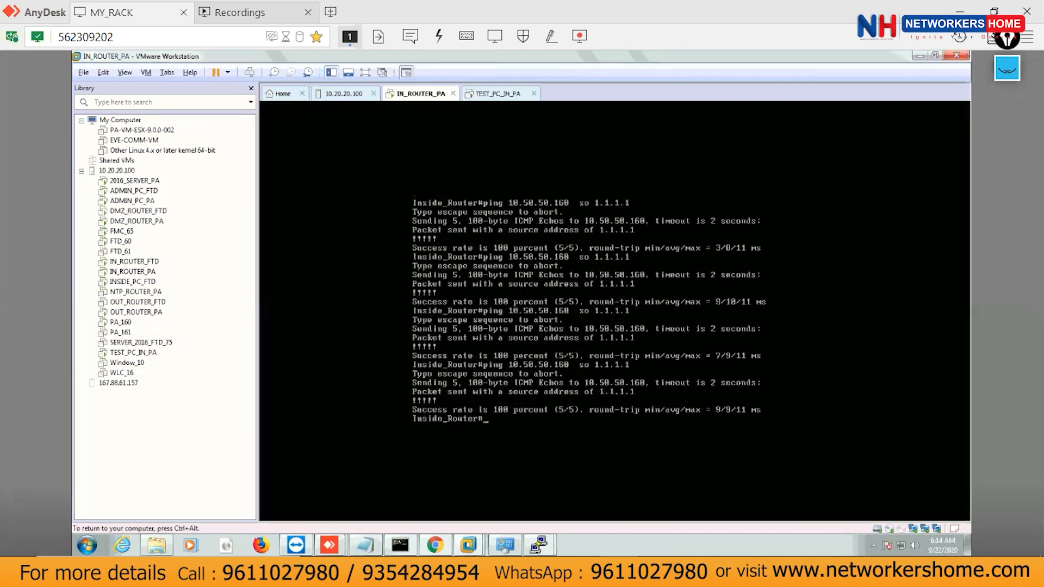
key(Return)
key(Return)
key(Return)
key(Return)
key(Return)
key(Return)
key(Return)
key(Return)
key(Return)
key(Return)
key(Return)
key(Return)
key(Return)
List the router's interfaces and addresses with 'sh ip int brief'.
key(Up)
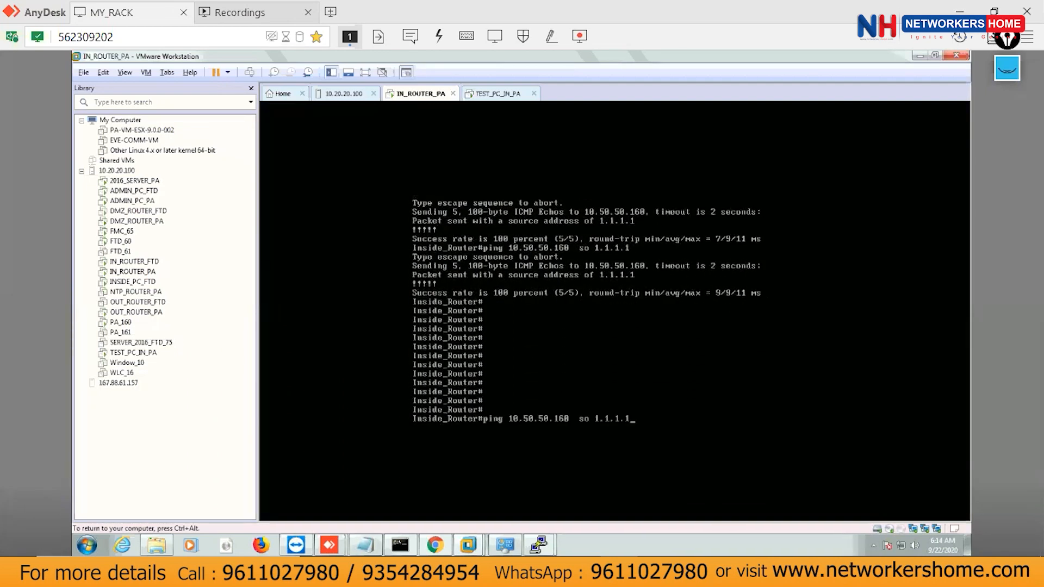
key(BackSpace)
key(BackSpace)
key(BackSpace)
text(2.2.2.2)
key(BackSpace)
key(BackSpace)
key(BackSpace)
key(BackSpace)
key(BackSpace)
key(BackSpace)
key(BackSpace)
key(BackSpace)
key(BackSpace)
key(BackSpace)
key(BackSpace)
key(BackSpace)
key(BackSpace)
key(BackSpace)
key(BackSpace)
key(BackSpace)
key(BackSpace)
key(BackSpace)
key(BackSpace)
key(BackSpace)
text(sh ip int bri)
key(Tab)
key(Return)
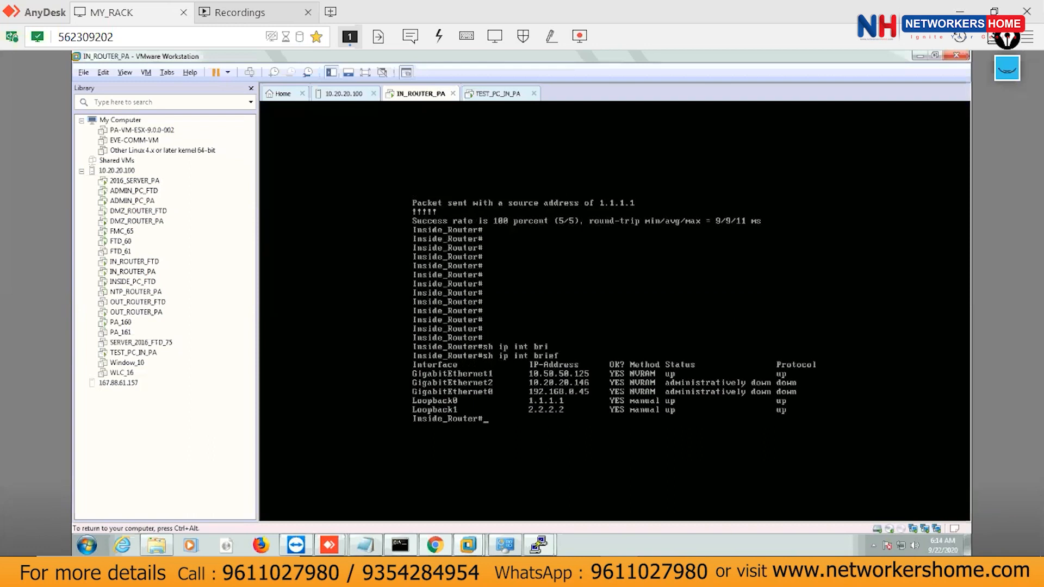
Ping 10.50.50.160 sourced from 2.2.2.2, which only times out.
key(Return)
key(Return)
key(Return)
key(Return)
key(Return)
key(Up)
key(Up)
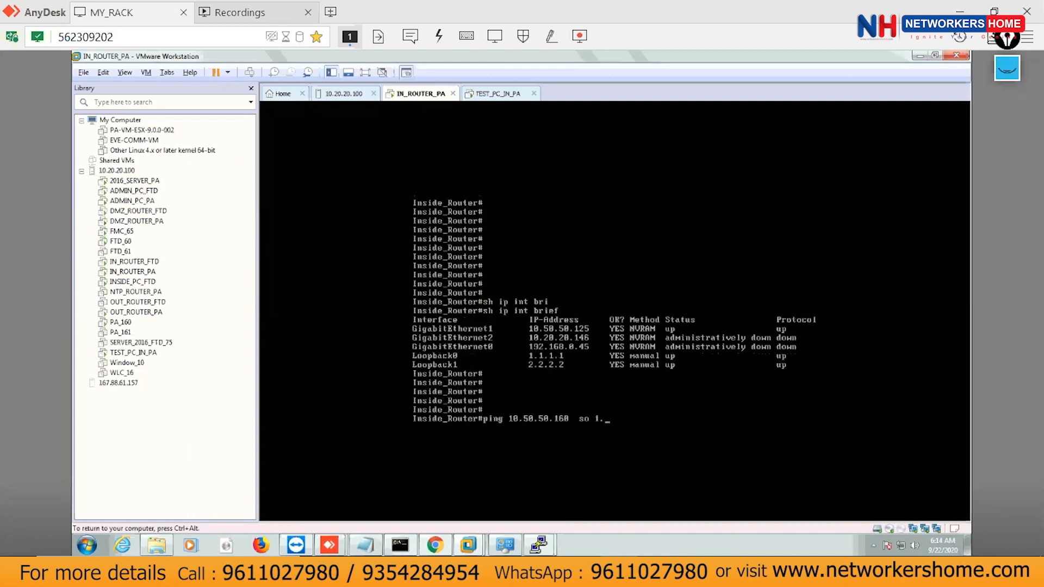
text(2.2.2)
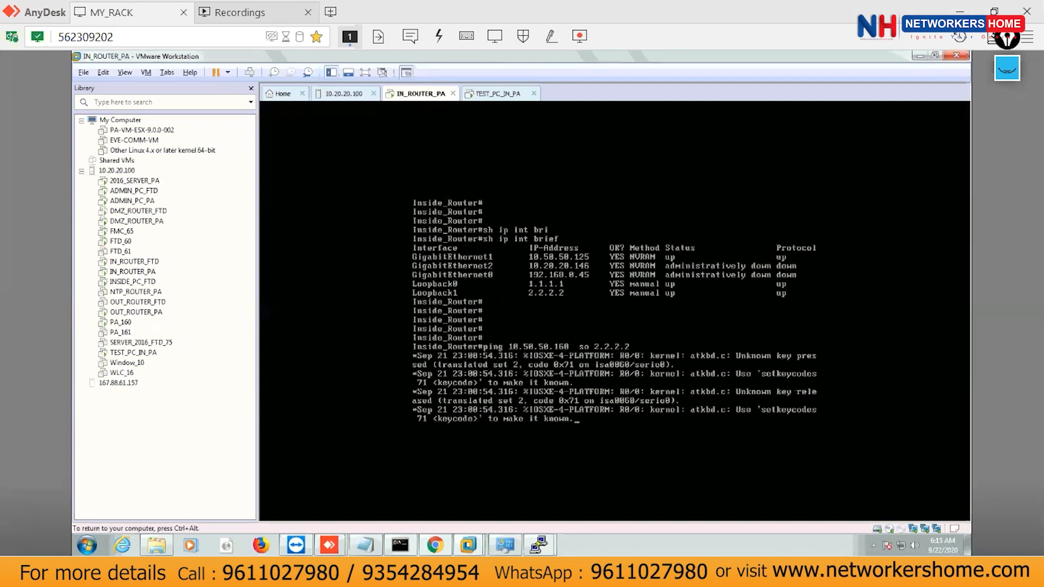
key(Return)
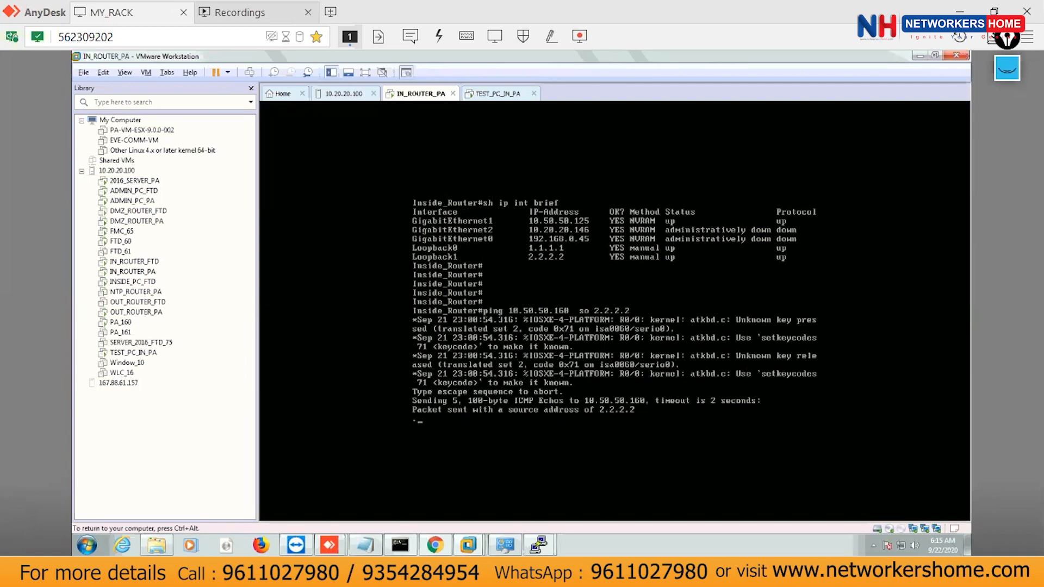
key(ctrl+alt)
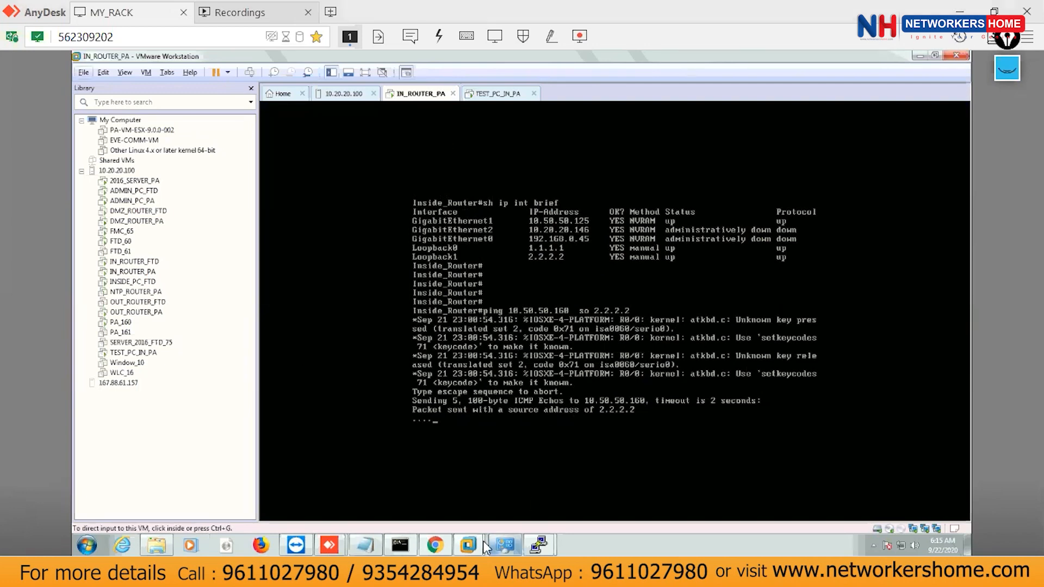
Add static route Static_route_2.2.2.2 on NH_ROUTER and start a new destination address object.
click(434, 547)
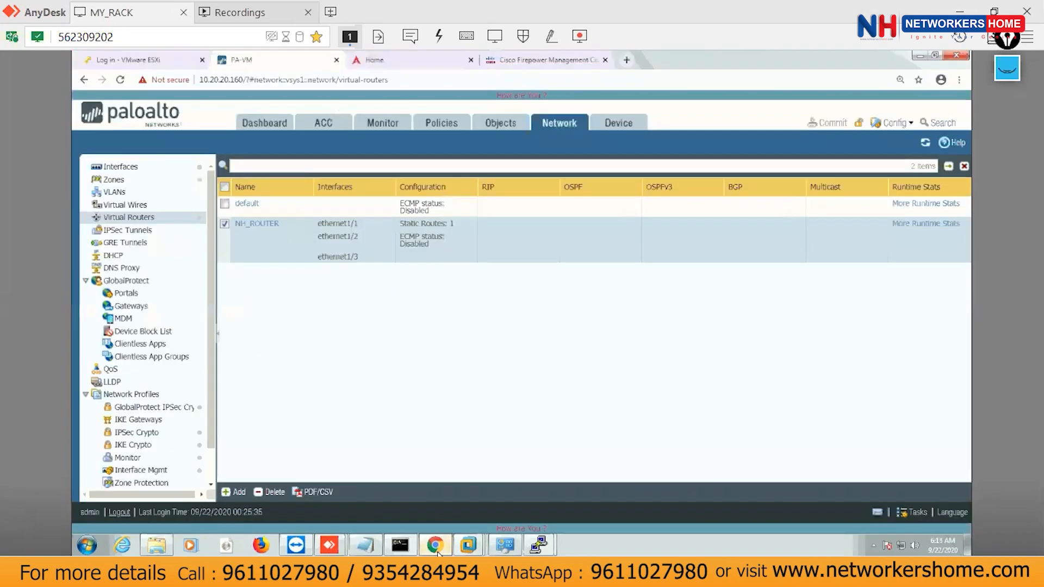
click(269, 224)
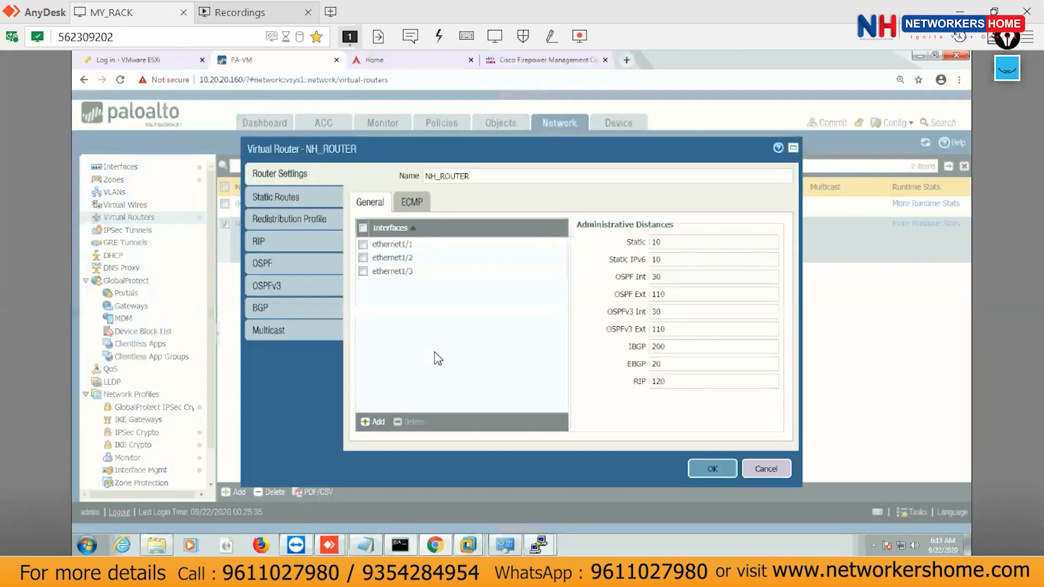
click(283, 195)
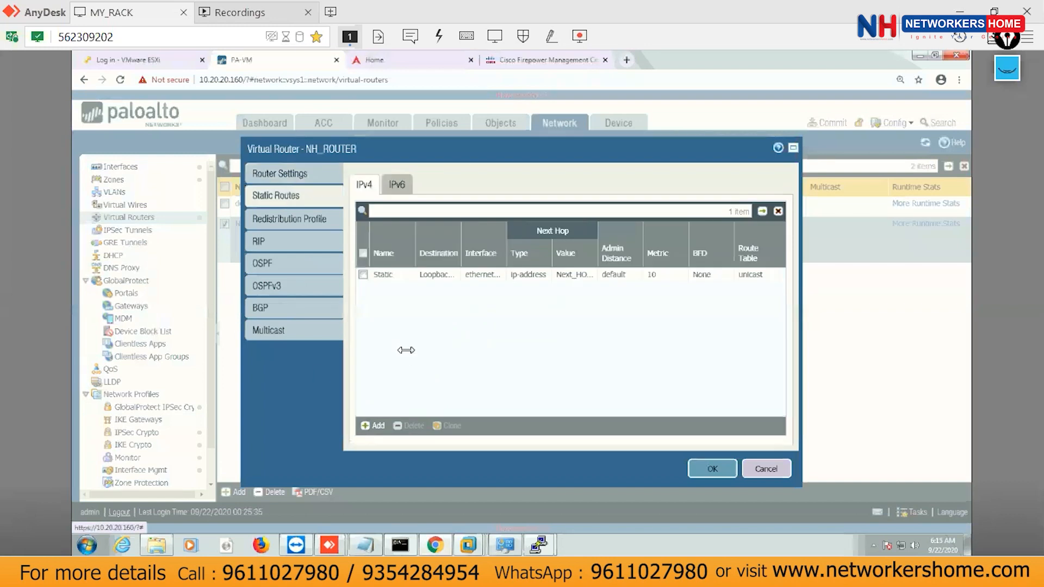
click(374, 426)
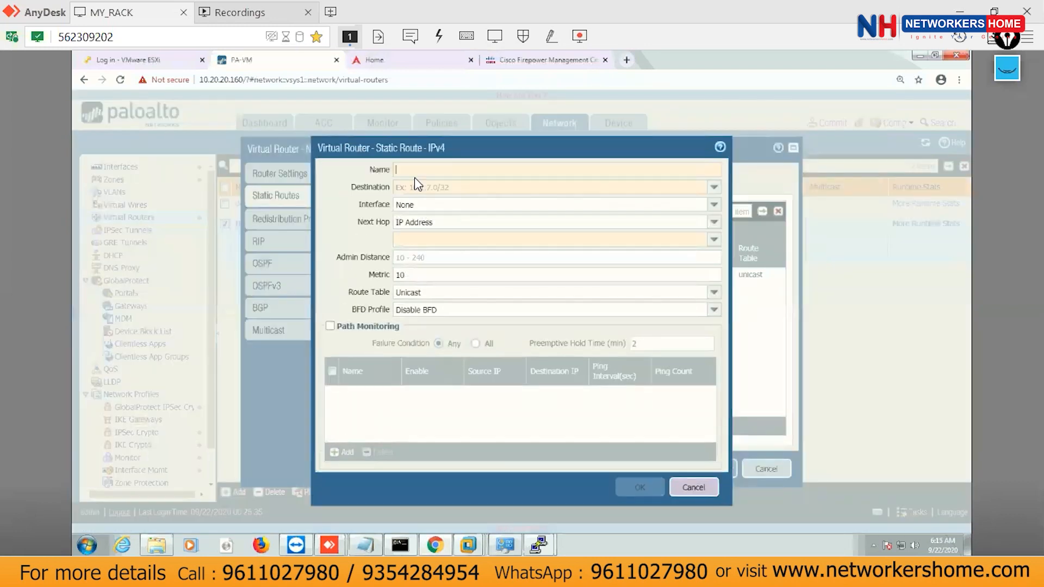
text(Static_ro)
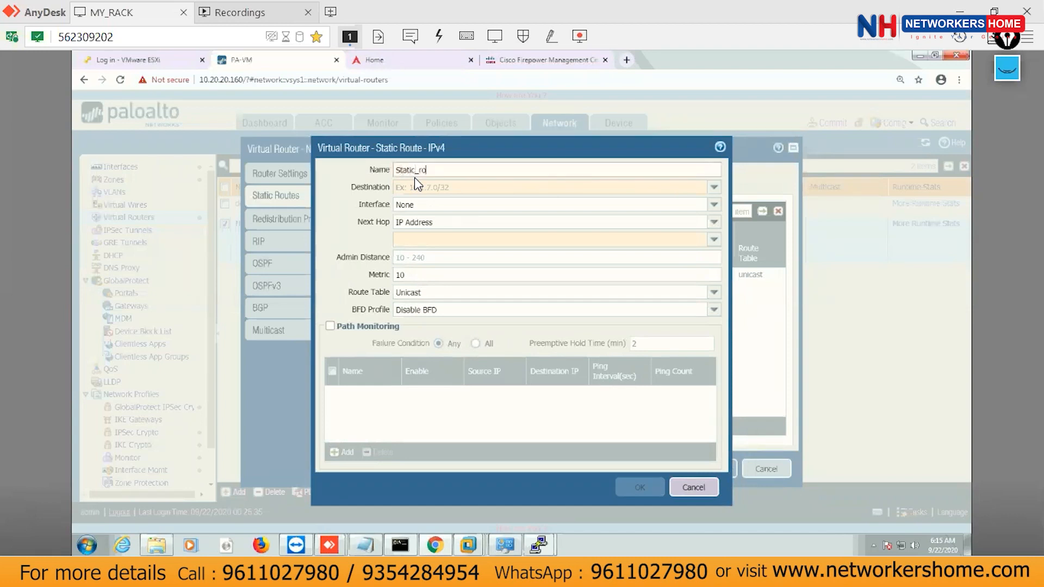
text(2.2.2.2)
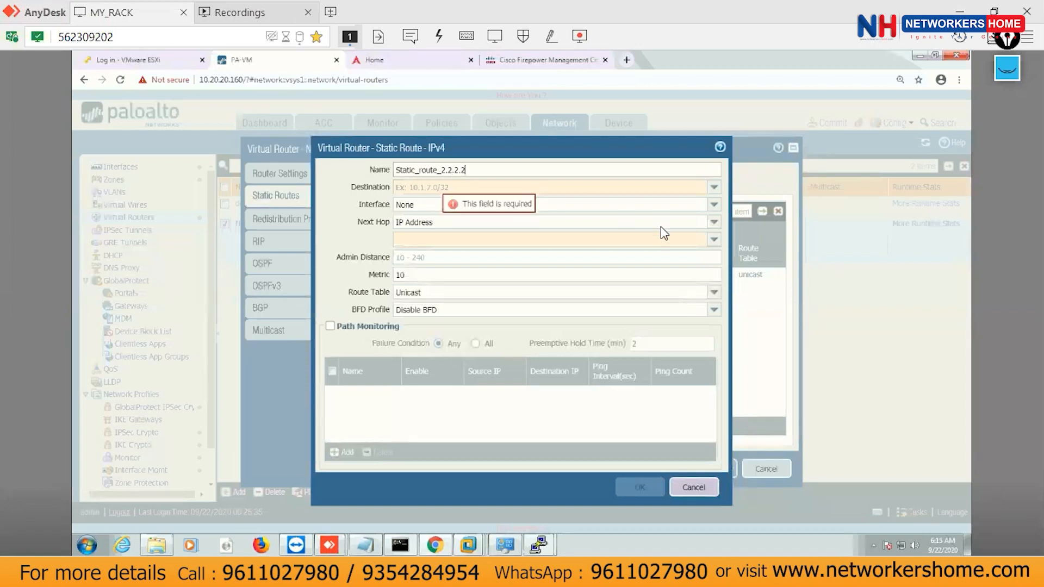
click(714, 187)
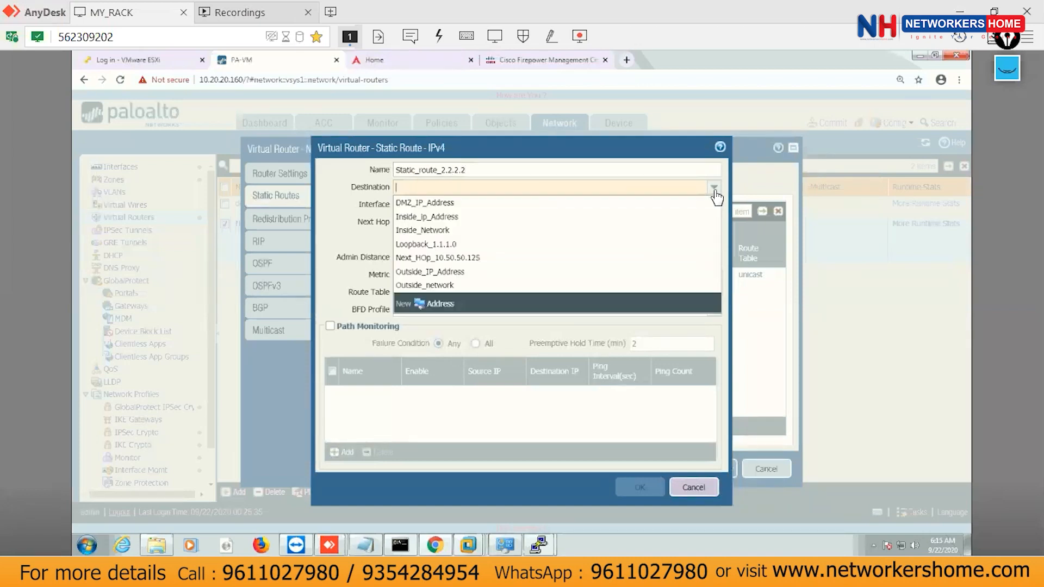
click(428, 305)
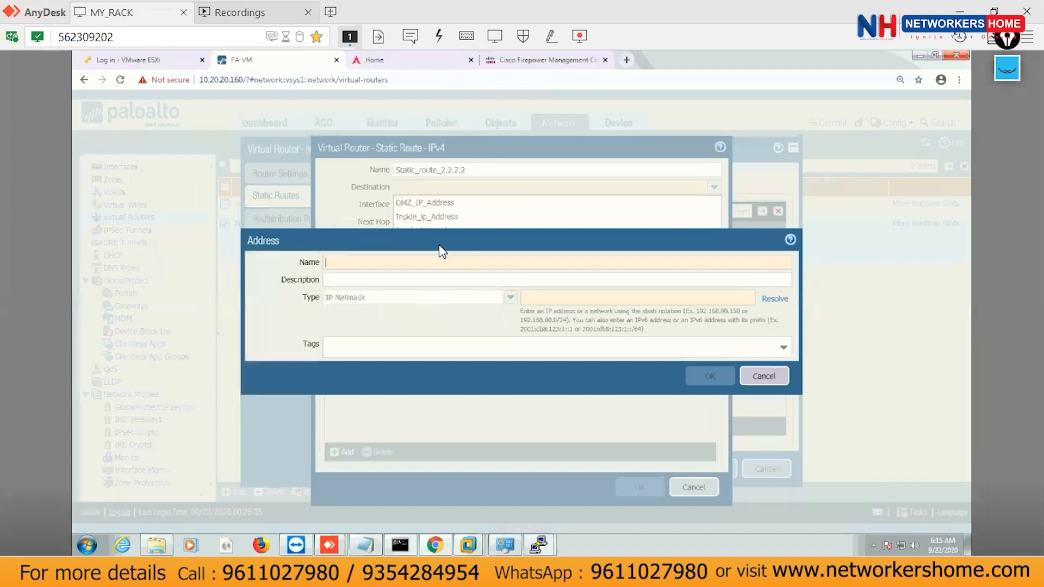
Create address object Loopback_2.2.2.0 with value 2.2.2.0/24.
text(Loopback_2.2)
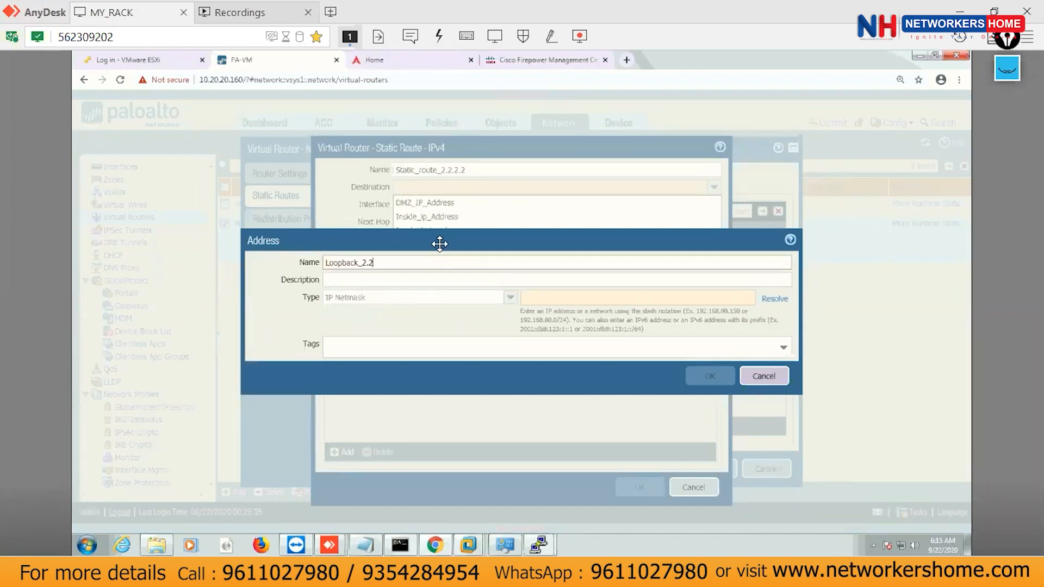
text(.2.0)
click(593, 299)
text(2.2.2.0/24)
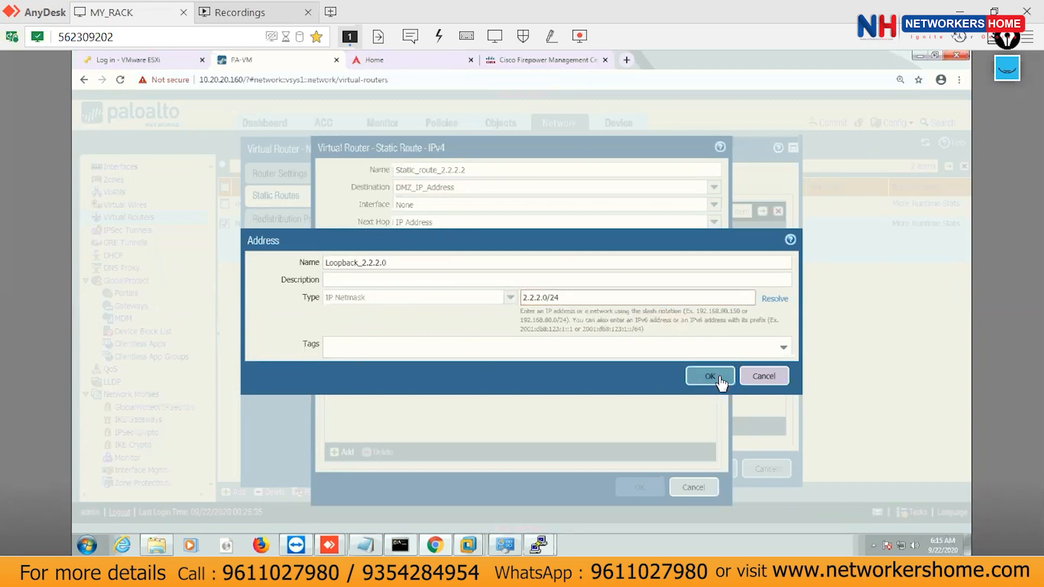
click(711, 376)
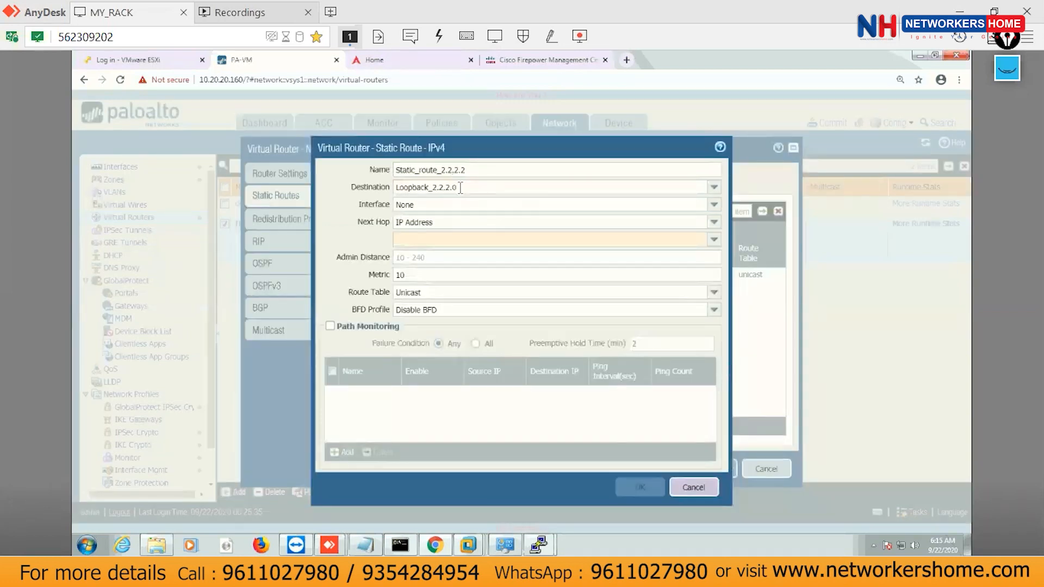
Route it out ethernet1/1 with next hop Next_HOp_10.50.50.125.
click(714, 205)
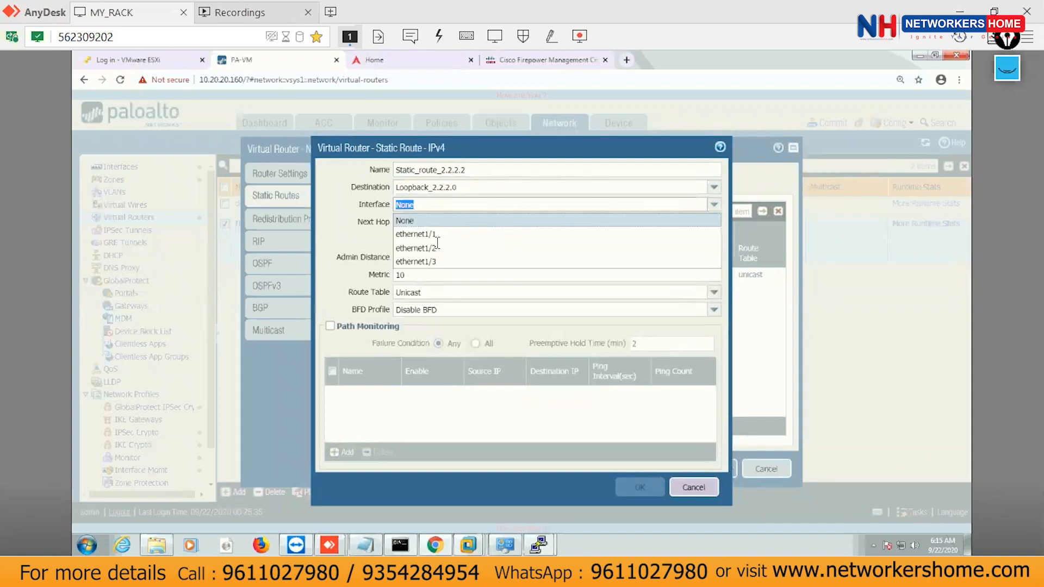
click(417, 235)
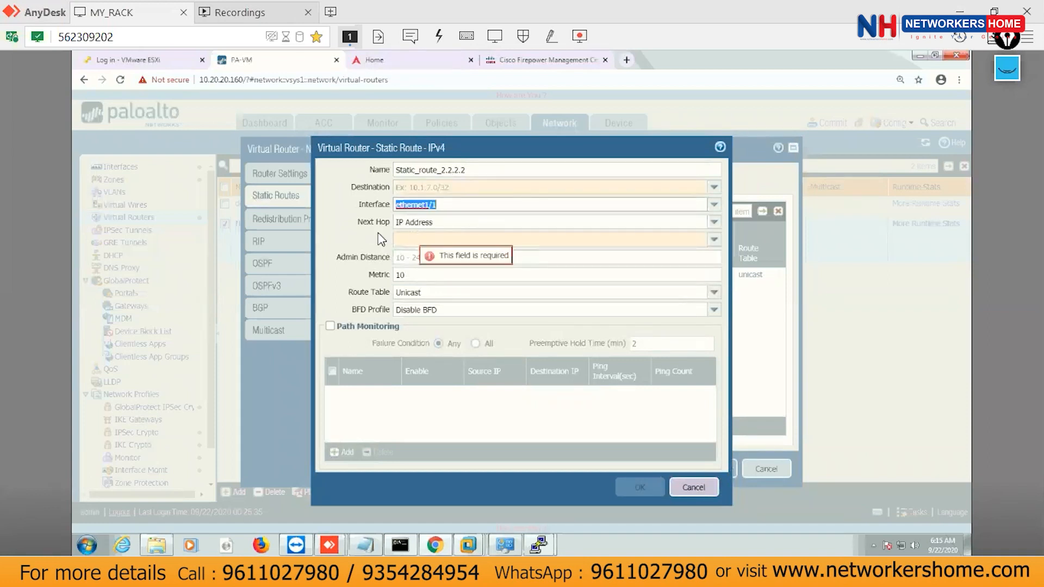
click(715, 243)
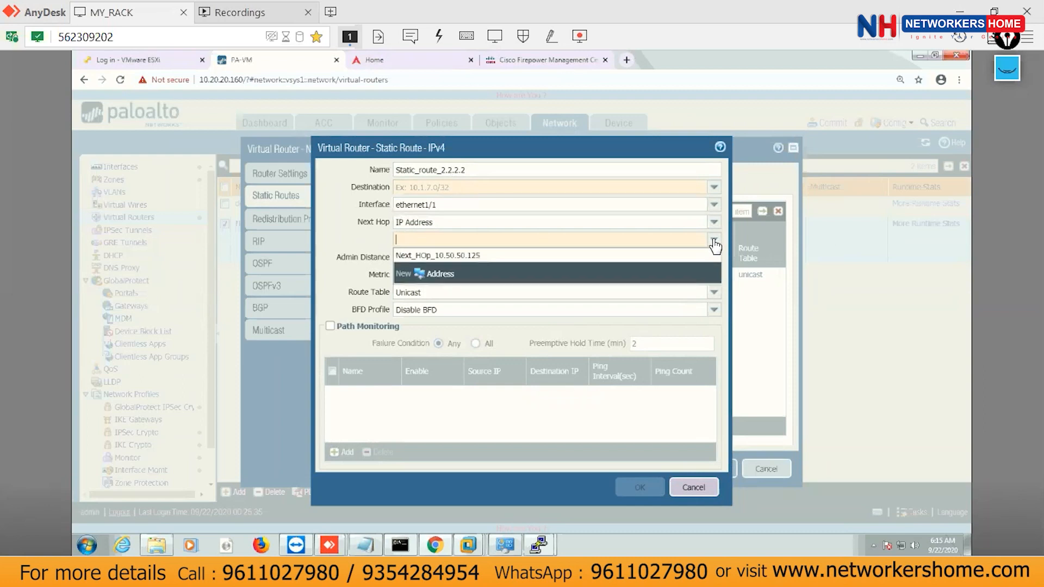
click(438, 259)
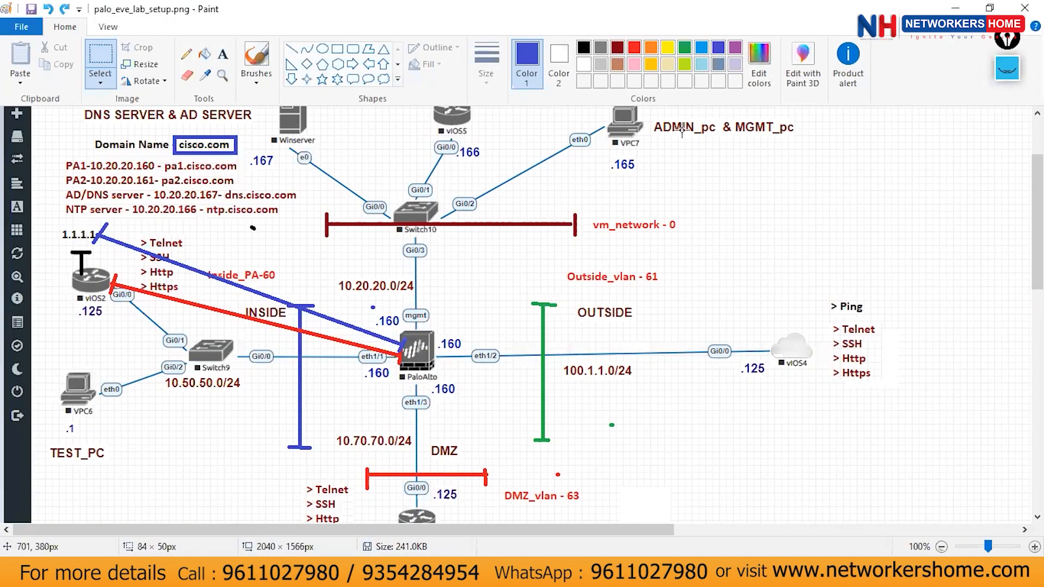
Clear old ink and draw a pink path on the lab diagram from PaloAlto back to vIOS2.
click(1007, 70)
click(1006, 226)
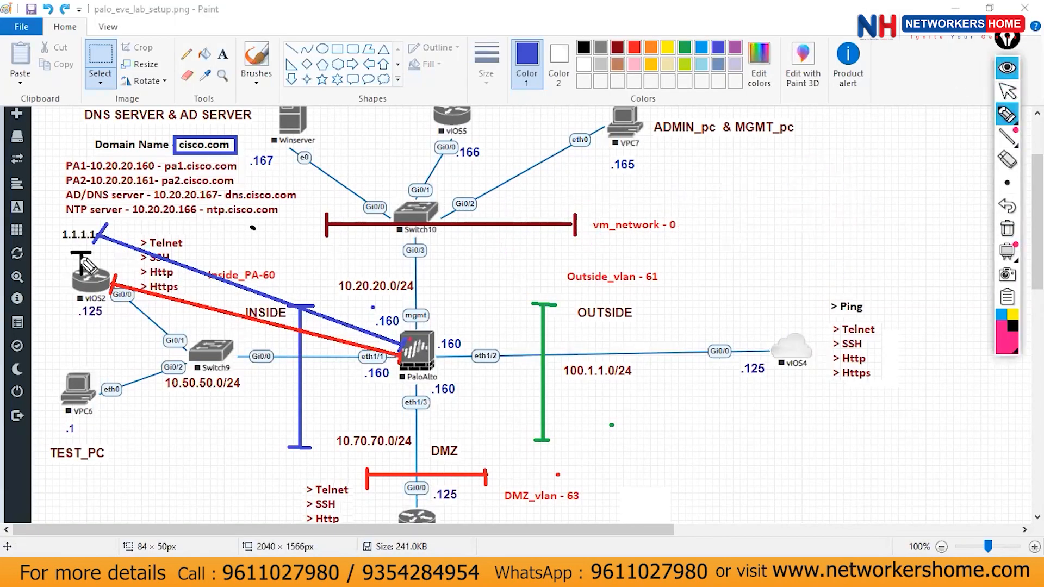
mouse_move(407, 348)
mouse_down()
mouse_move(228, 418)
mouse_move(87, 295)
mouse_move(76, 304)
mouse_up()
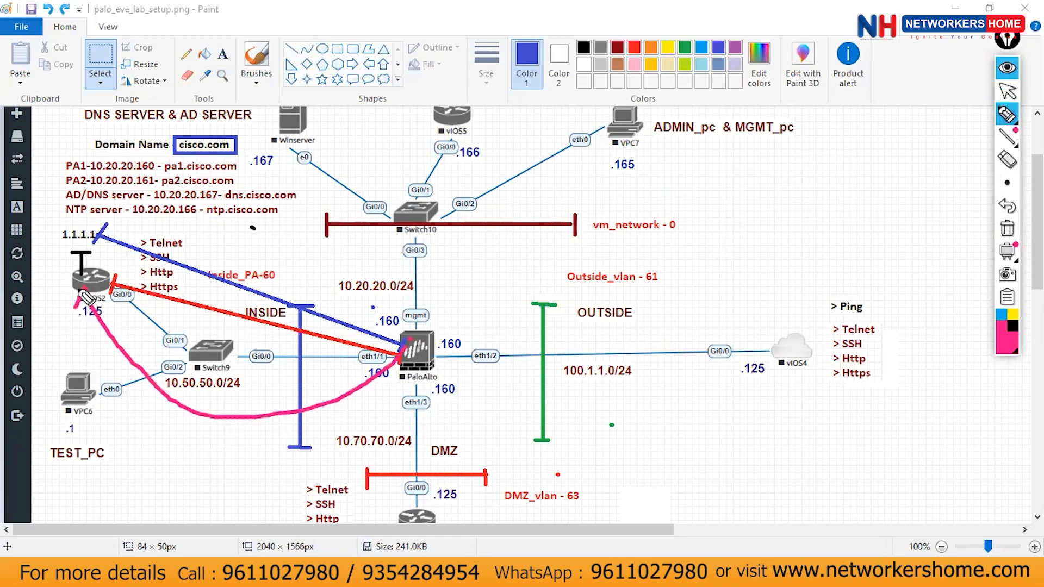
click(1007, 115)
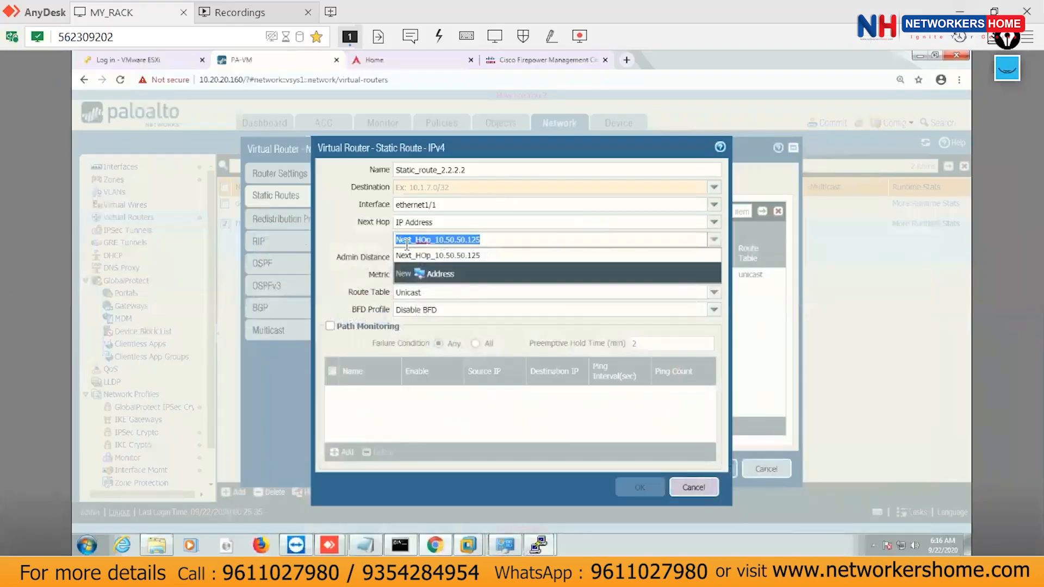
click(407, 240)
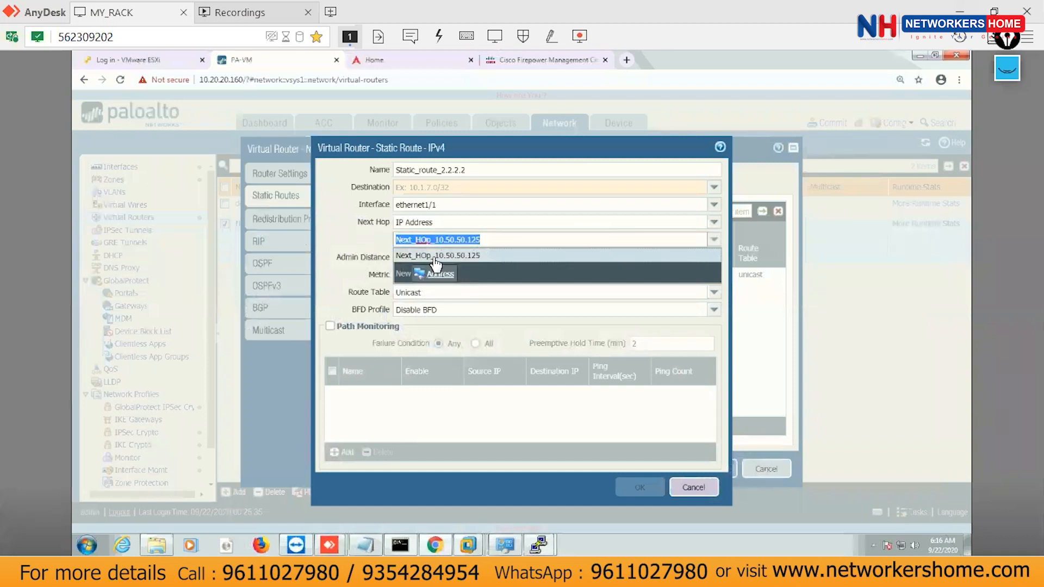
Reselect Loopback_2.2.2.0 as destination, then save the static route and the NH_ROUTER virtual router.
drag(636, 241, 344, 221)
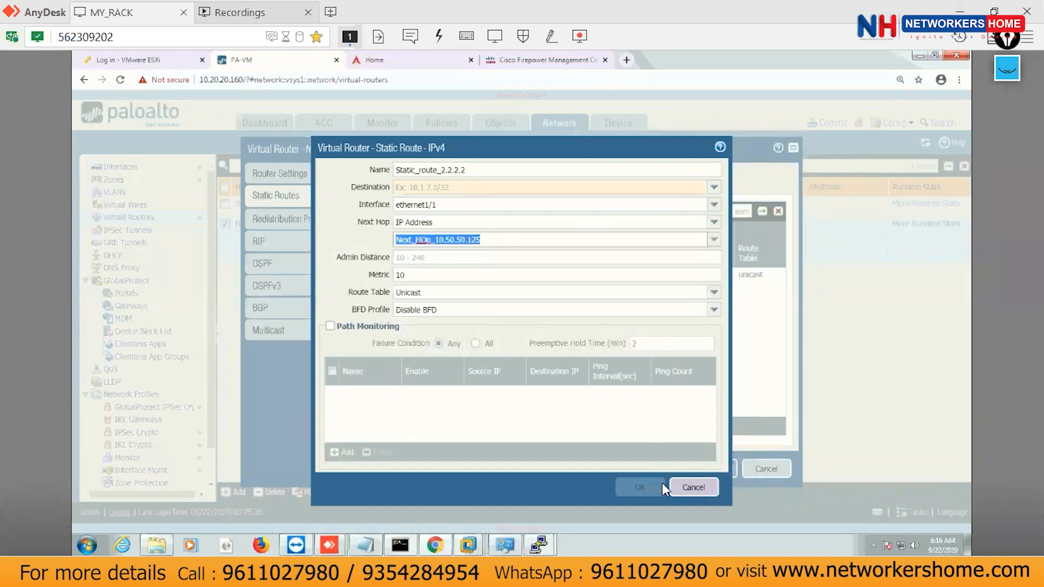
click(642, 489)
click(479, 170)
click(637, 488)
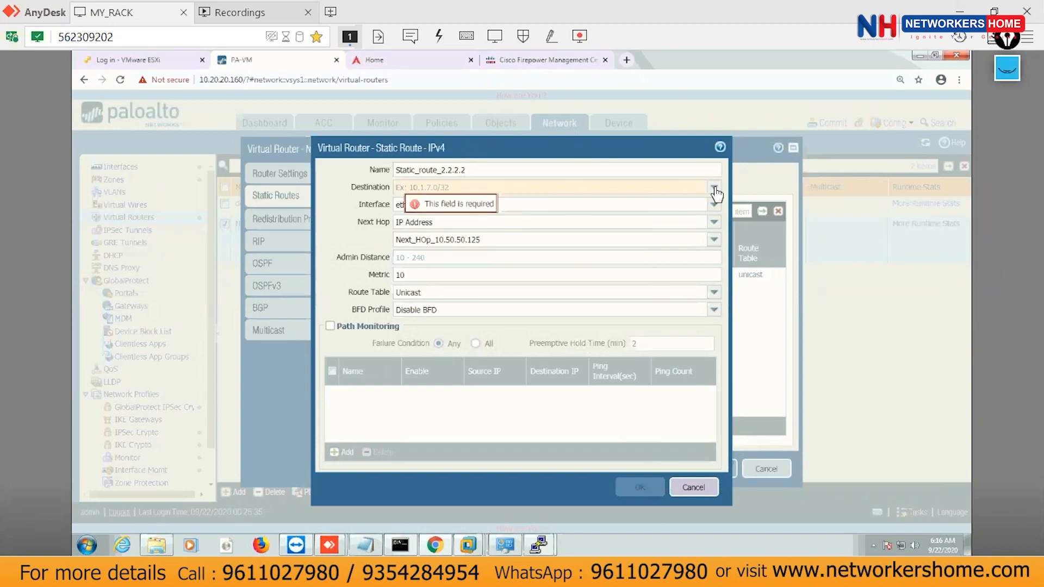
click(714, 187)
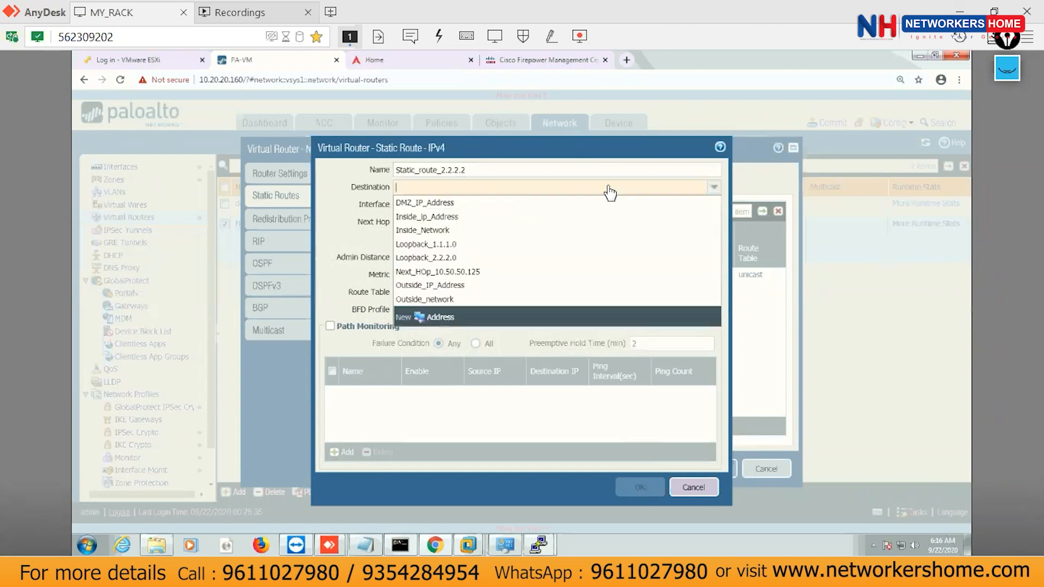
click(428, 263)
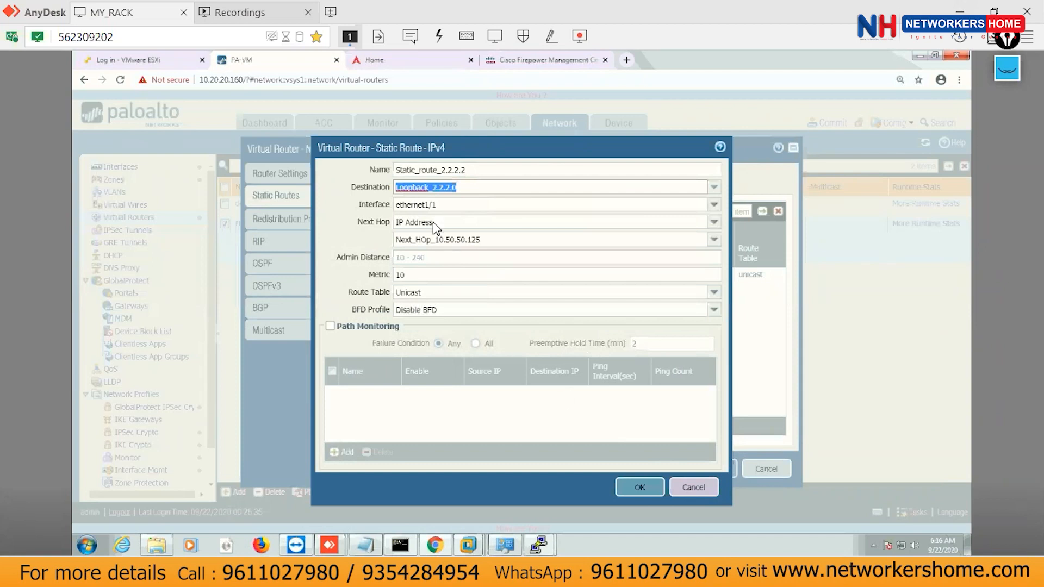
click(636, 488)
click(715, 470)
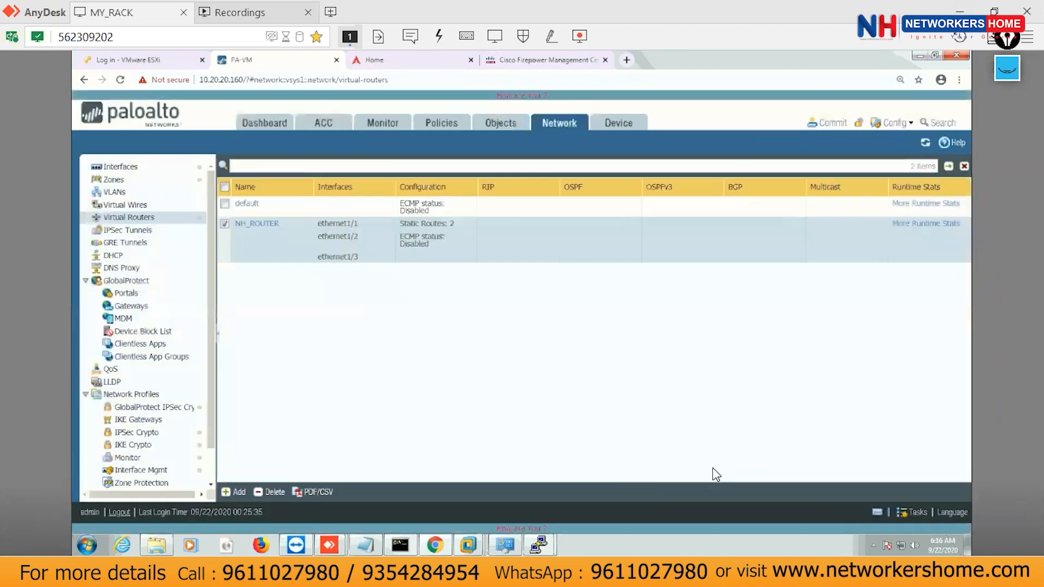
Commit the configuration to the firewall and close the successful commit result.
click(830, 125)
click(641, 474)
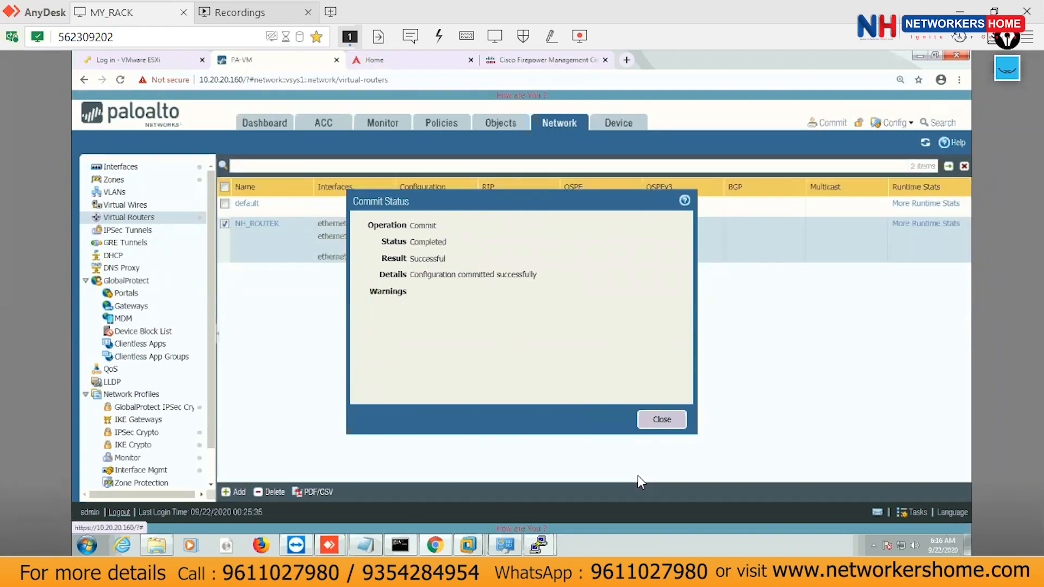
click(662, 419)
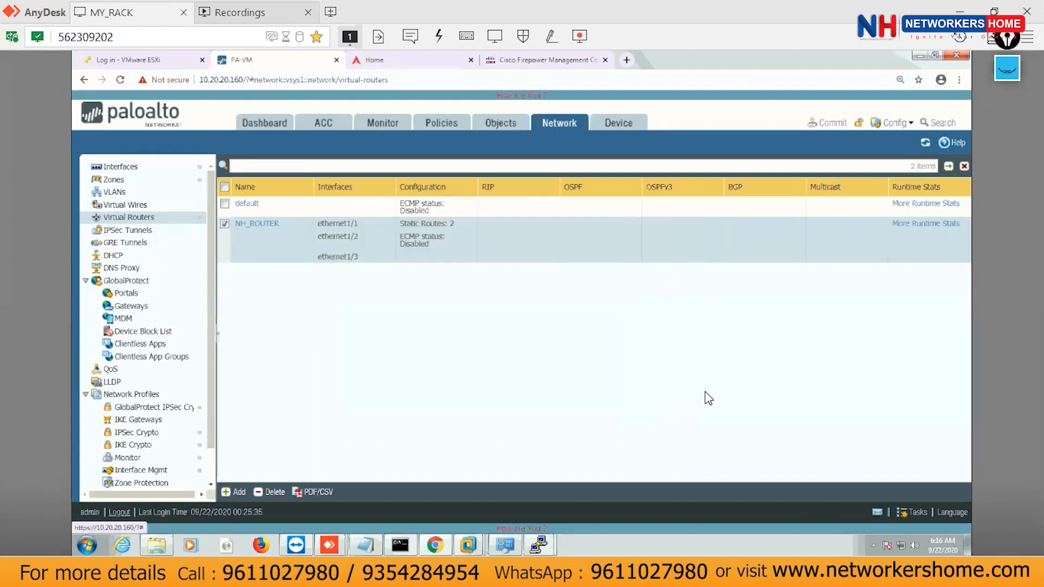
click(539, 545)
Rerun 'show routing route' and point out the active static 2.2.2.0/24 route via 10.50.50.125.
click(597, 468)
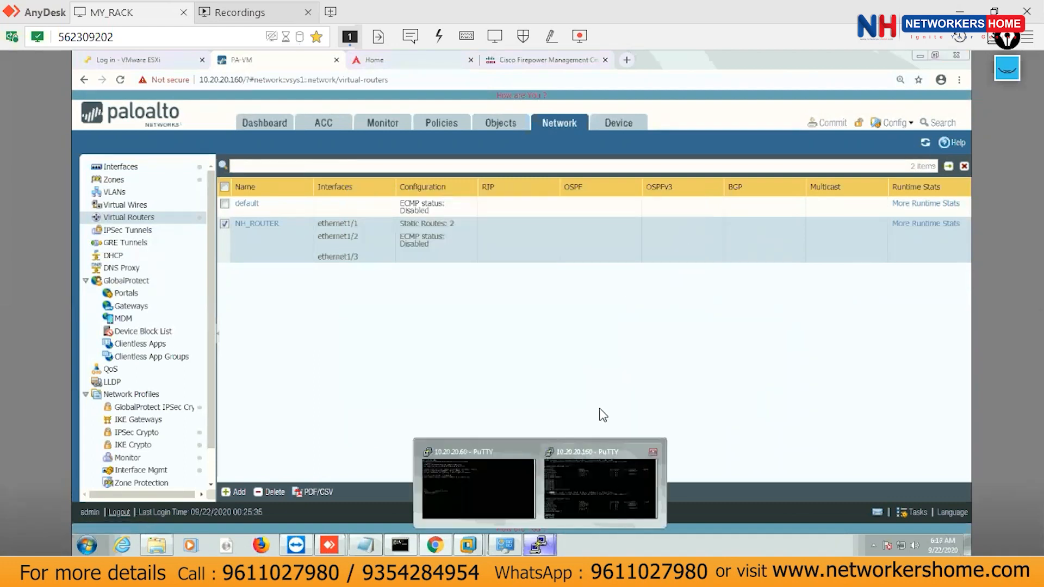
key(Return)
key(Return)
key(Return)
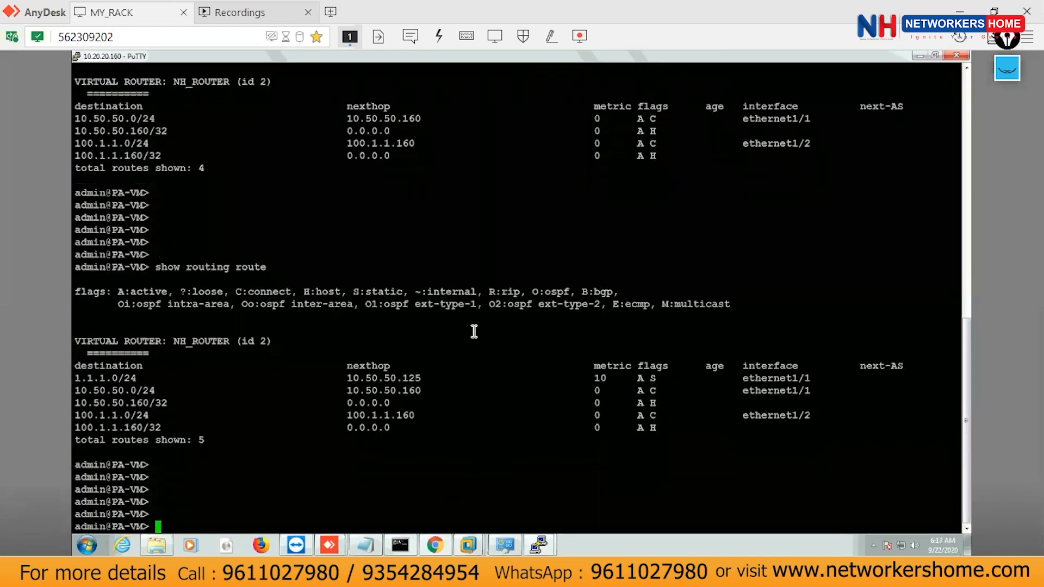
key(Up)
key(Return)
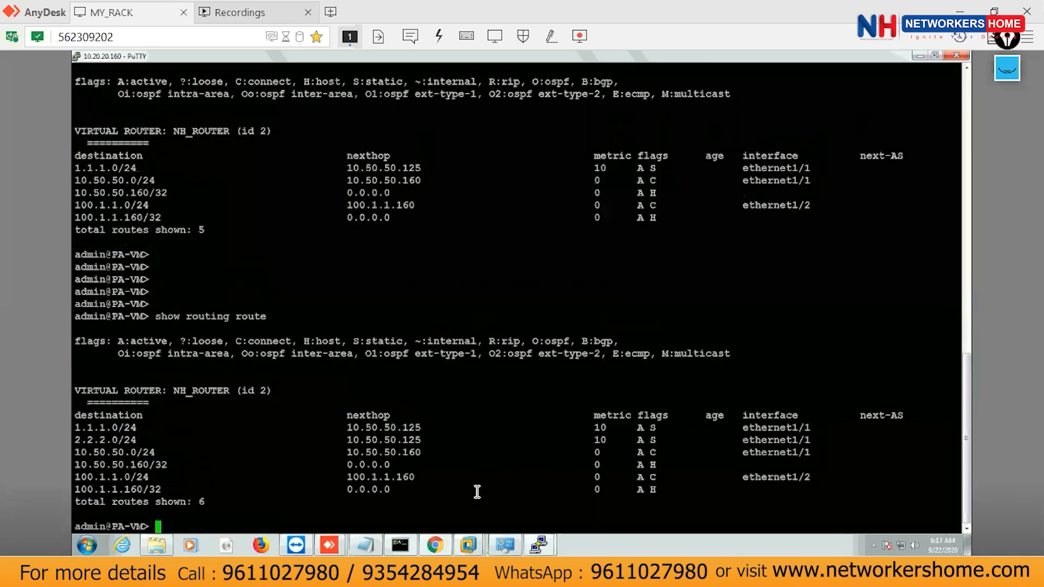
drag(75, 440, 143, 440)
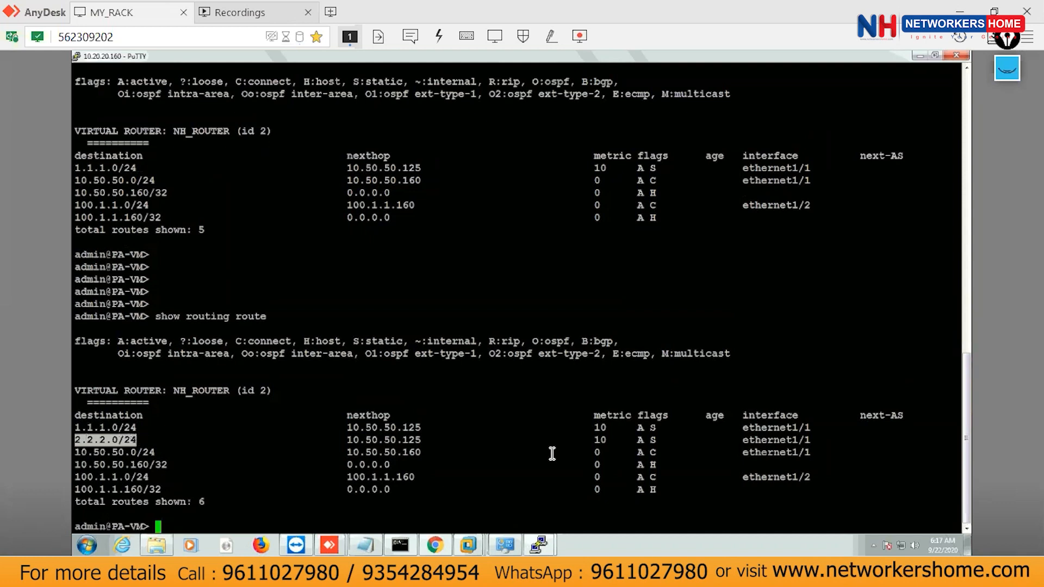
drag(633, 440, 656, 442)
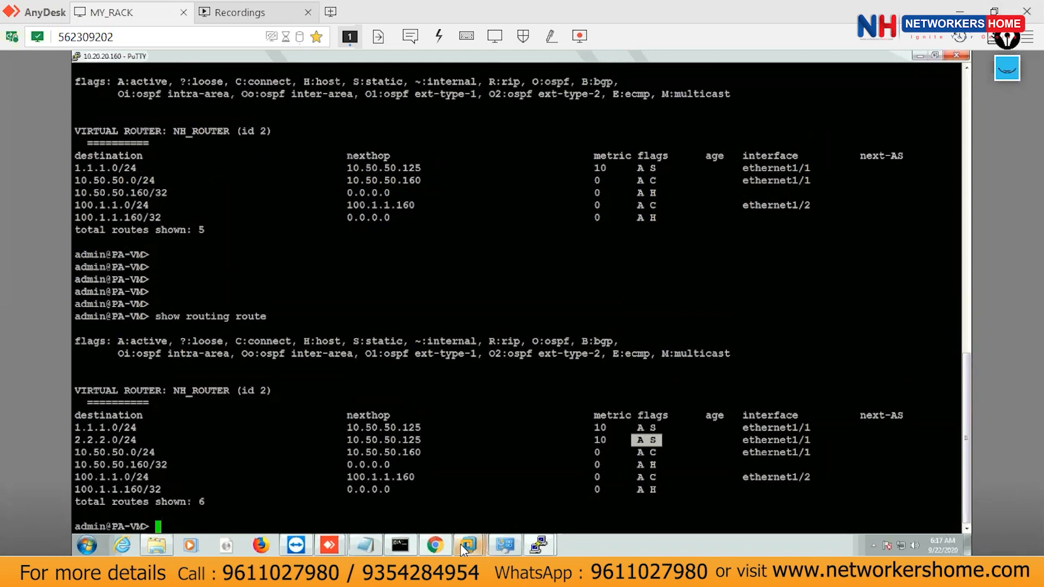
mouse_move(460, 544)
click(542, 468)
click(514, 412)
Rerun 'ping 10.50.50.160 so 2.2.2.2' several times, now getting 100 percent replies.
key(Return)
key(Return)
key(Return)
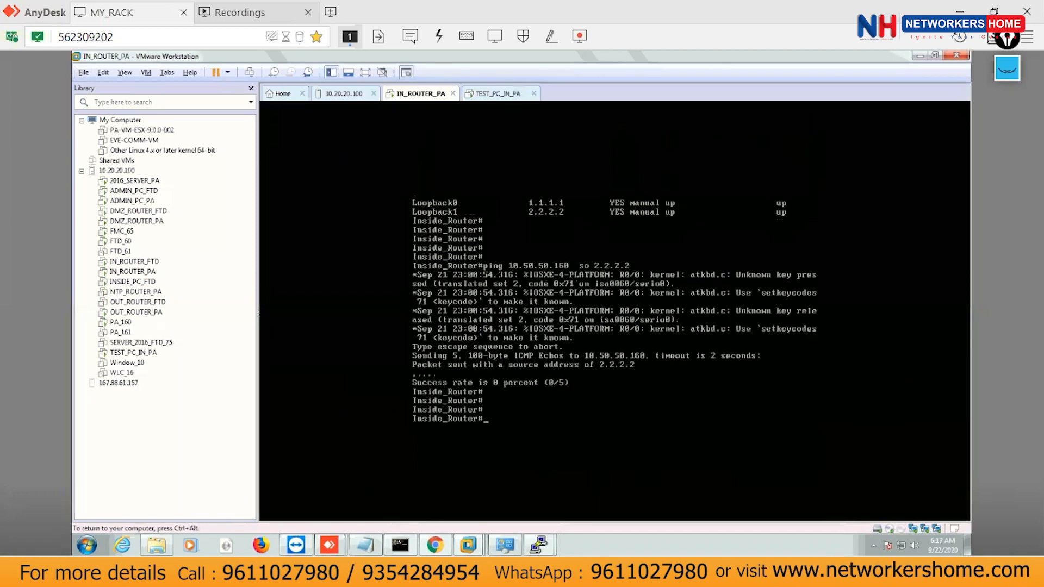
key(Up)
key(Return)
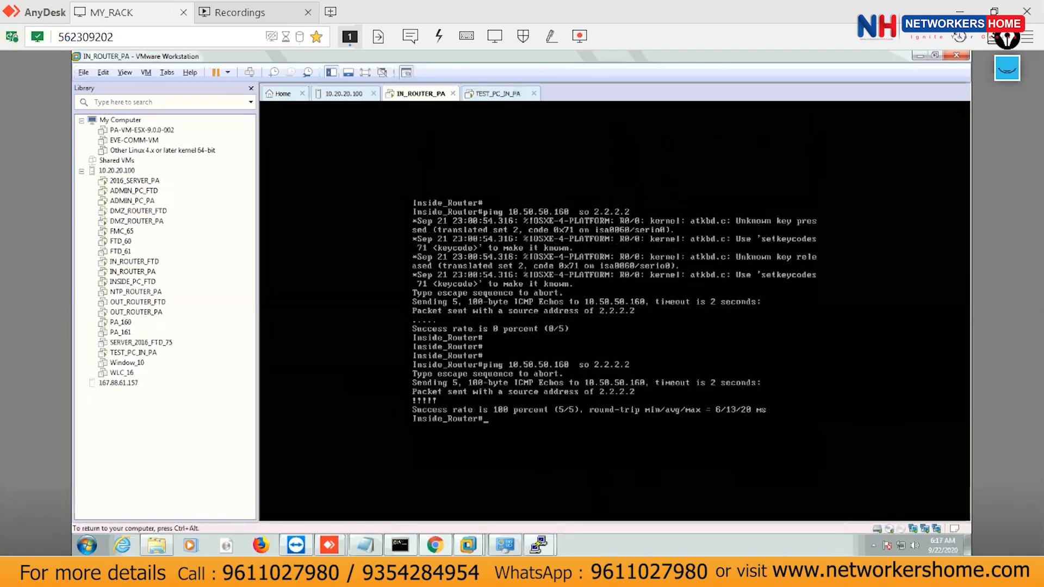
key(Up)
key(Return)
key(Up)
key(Return)
key(Up)
key(Return)
key(Up)
key(Return)
key(Up)
key(Return)
key(Up)
key(Return)
key(Up)
key(Return)
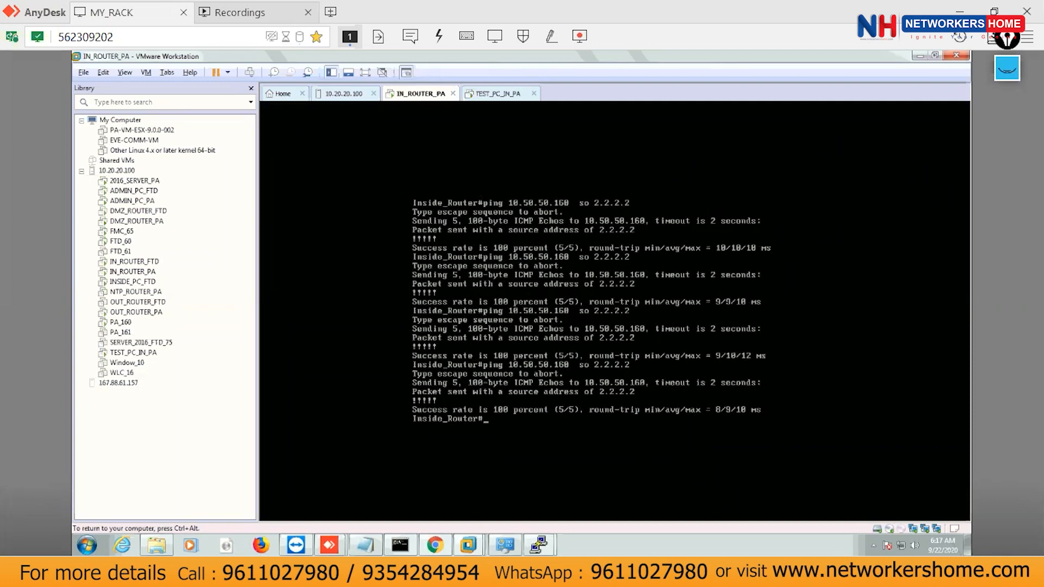
key(ctrl+alt)
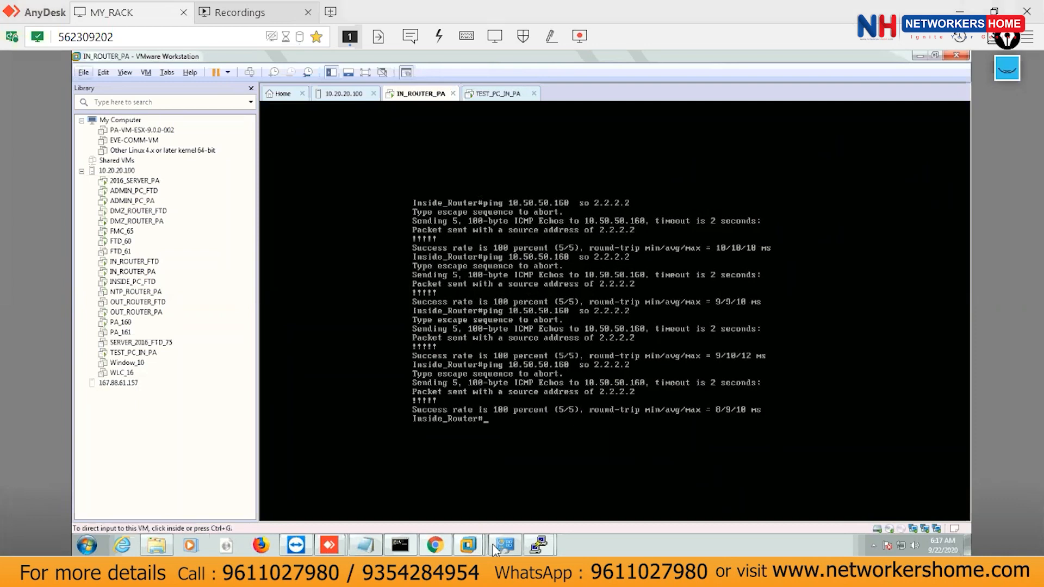
click(436, 545)
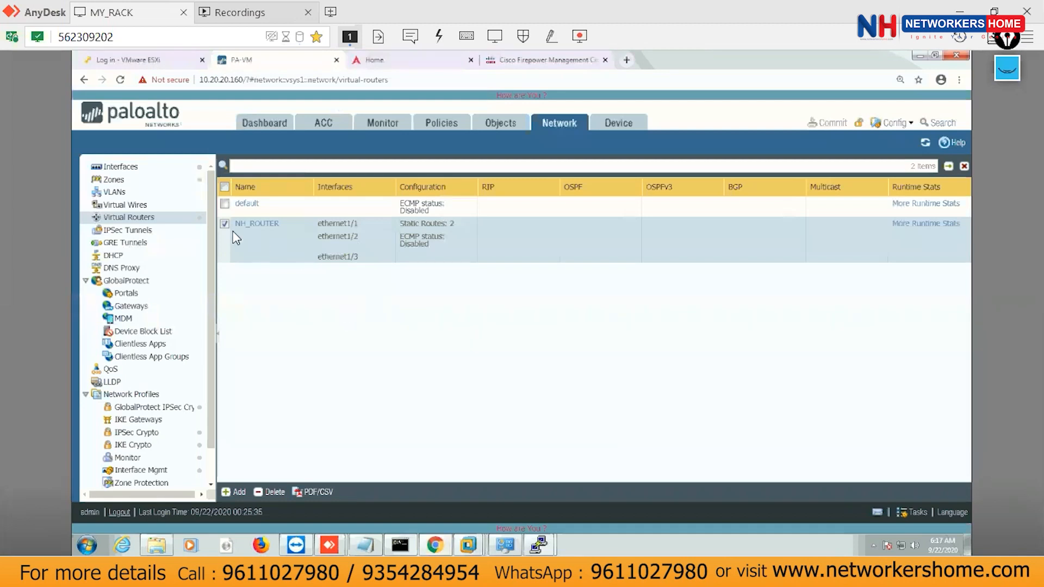
Delete the two existing static routes from the NH_ROUTER virtual router.
click(257, 224)
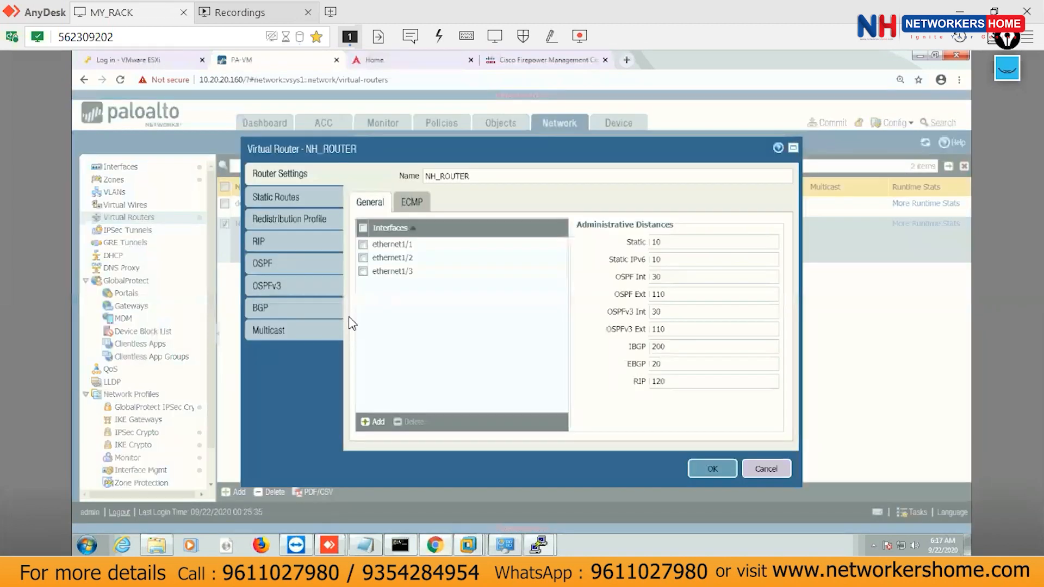
click(276, 197)
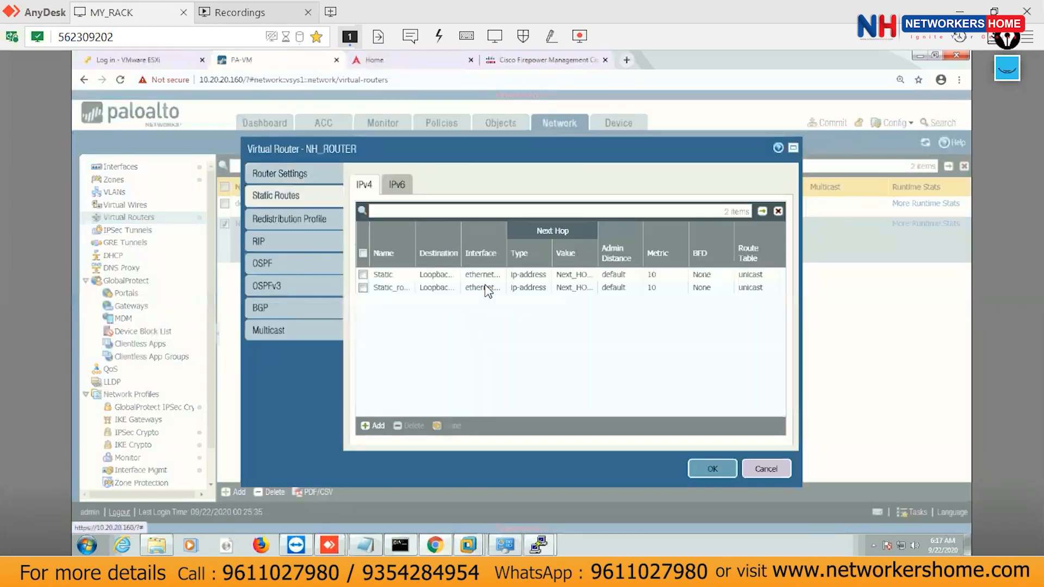
click(363, 275)
click(363, 289)
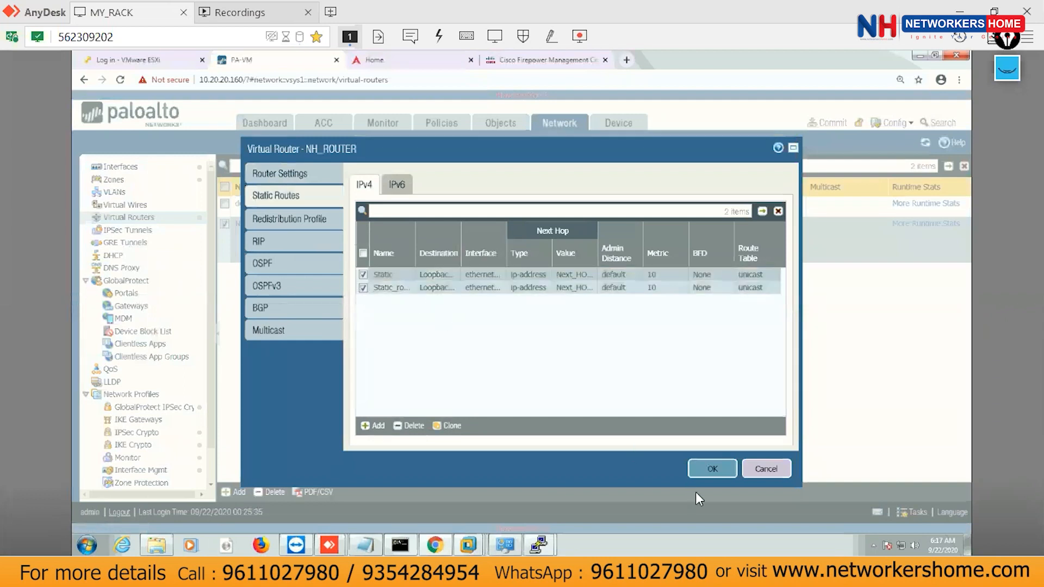
click(413, 426)
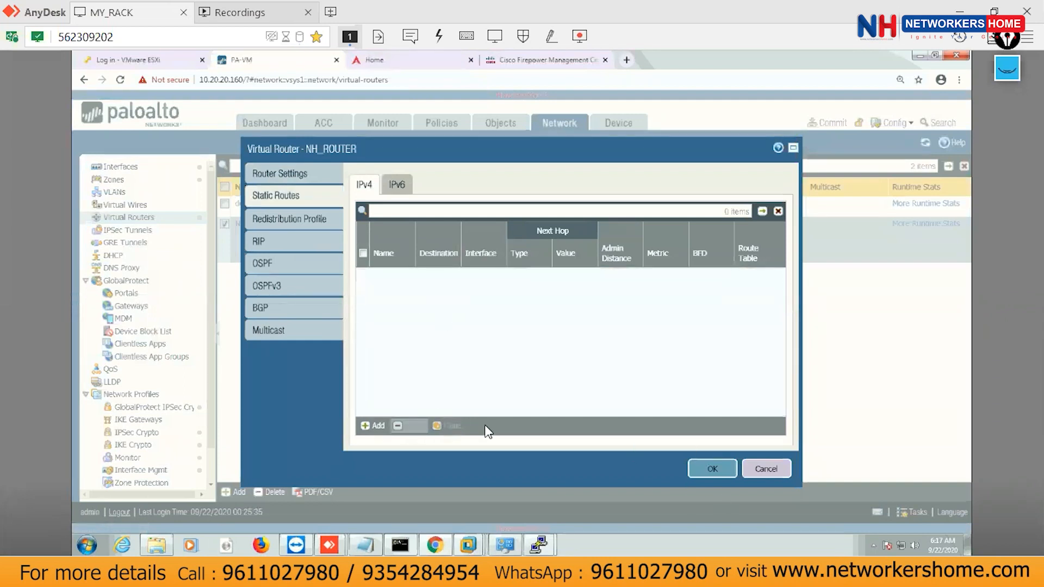
Start static route Default_route with a new destination address object Any_network 0.0.0.0.
click(374, 425)
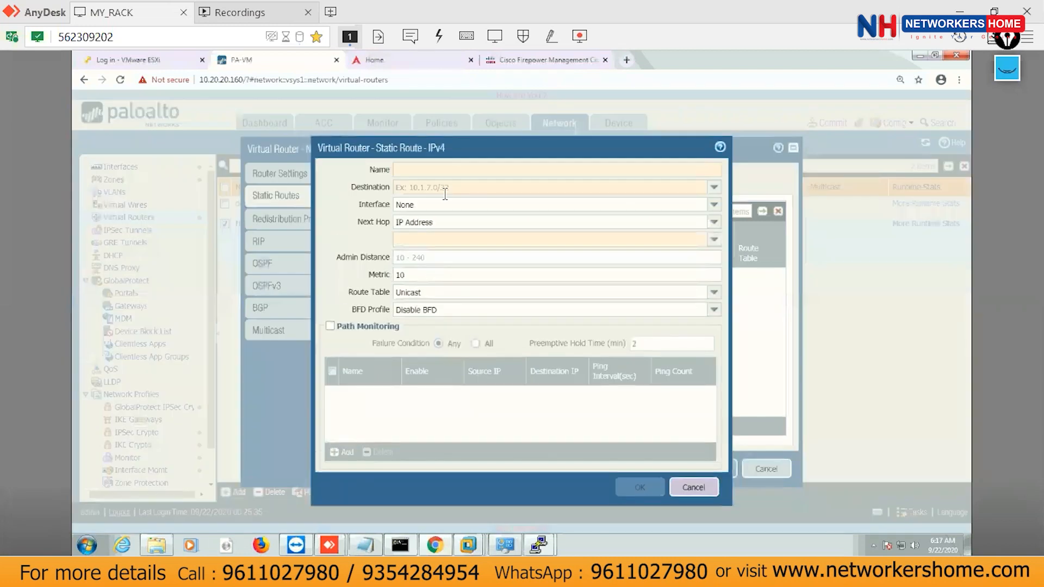
text(Default_route)
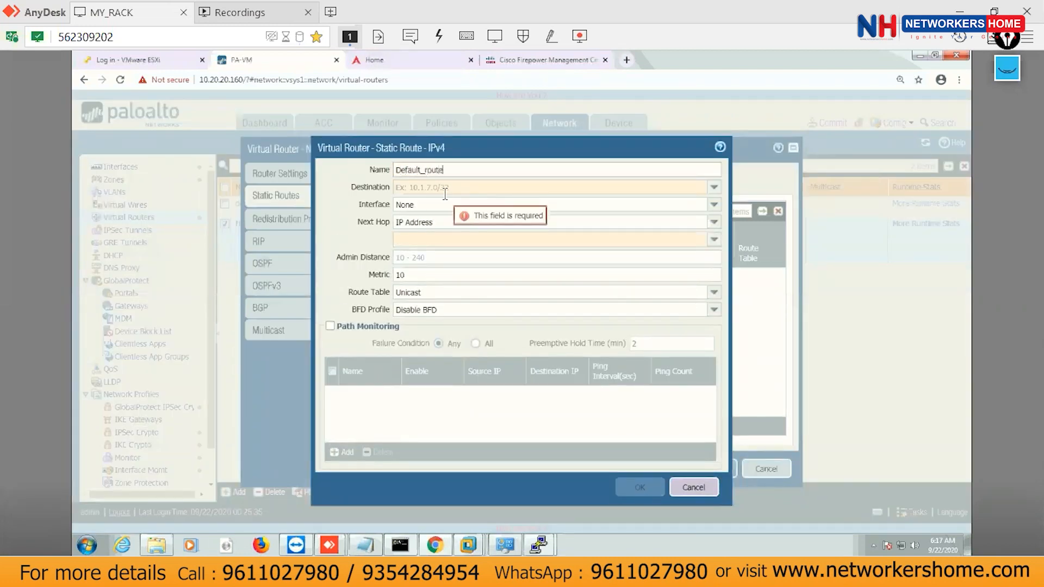
click(714, 187)
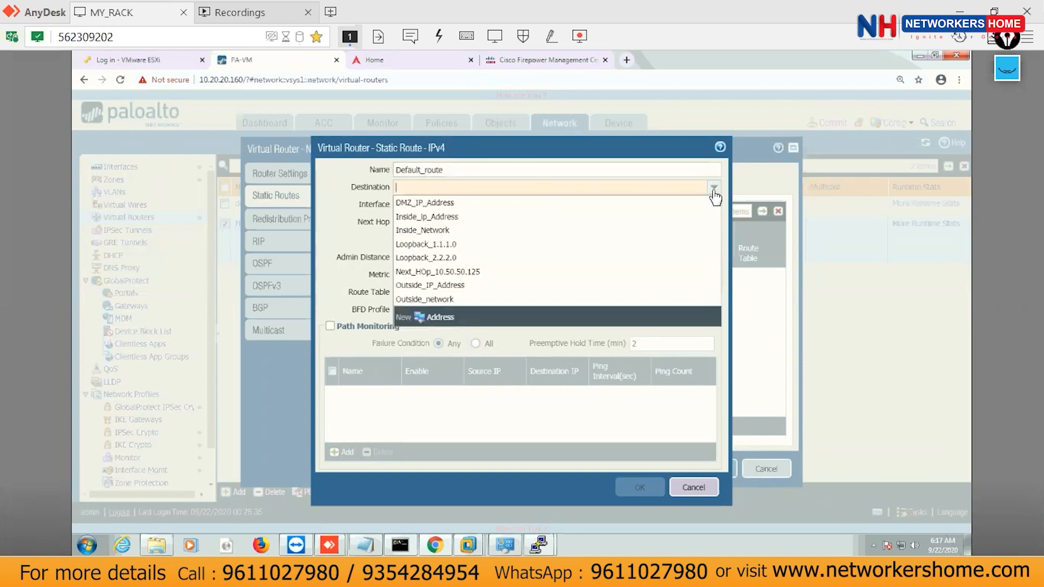
click(430, 320)
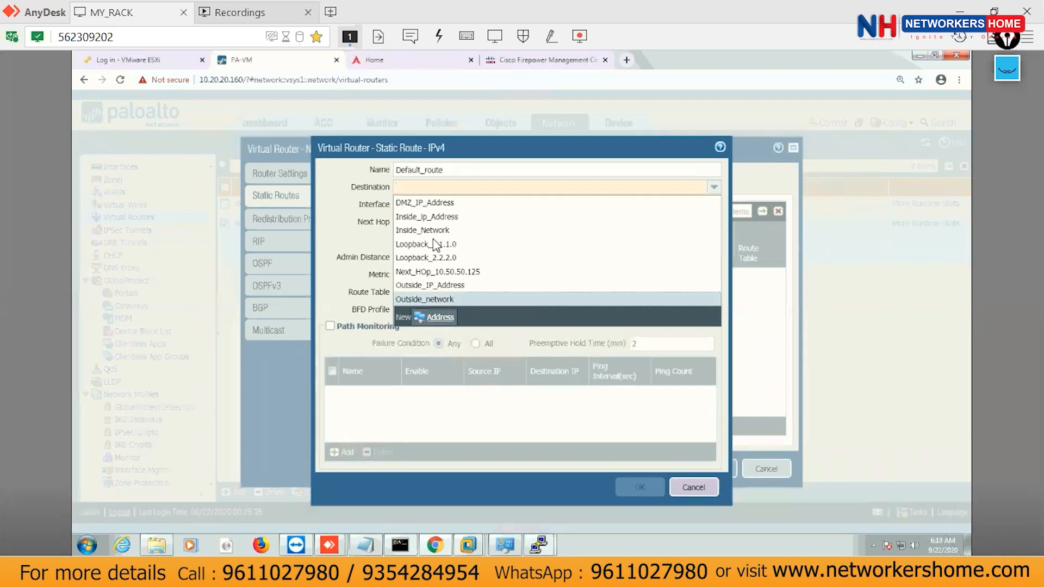
text(Any)
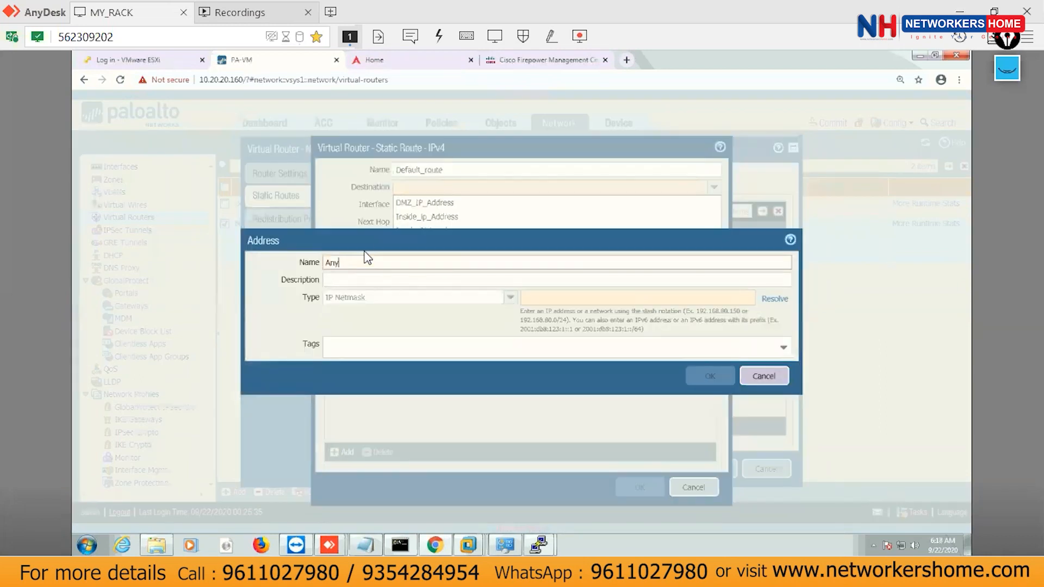
text(_network)
click(556, 297)
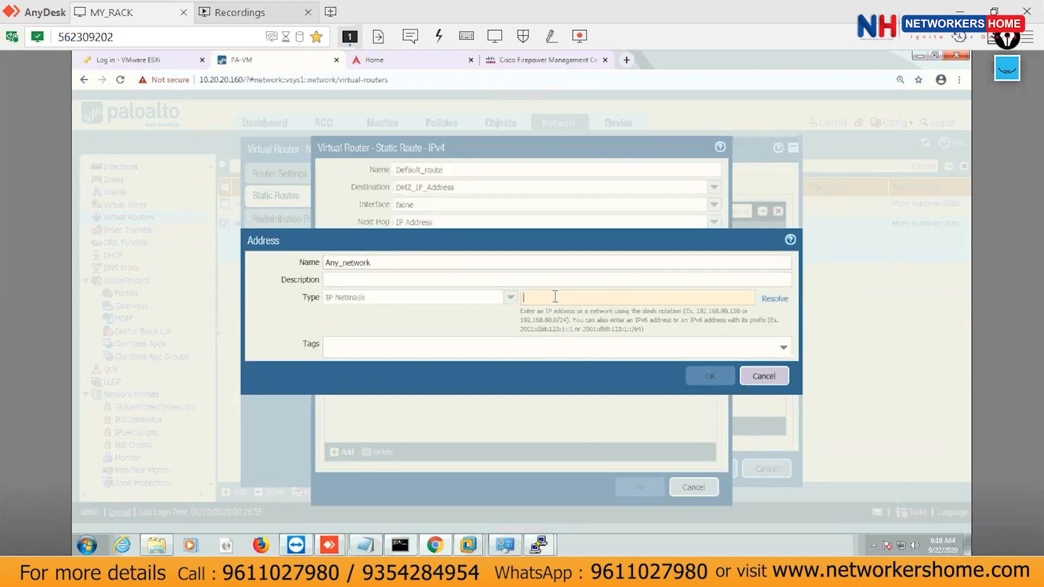
text(0.0.0.0)
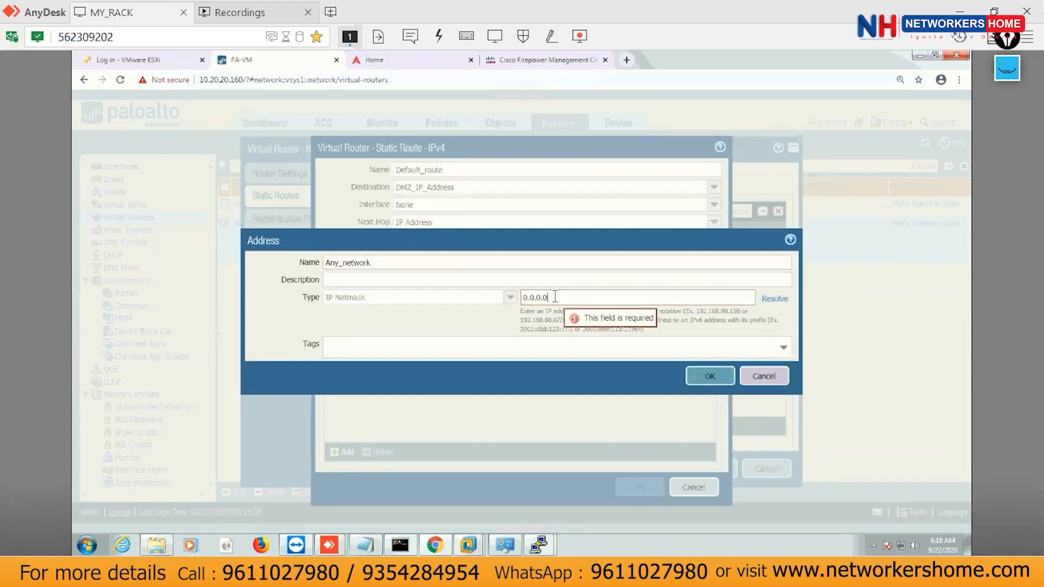
click(711, 376)
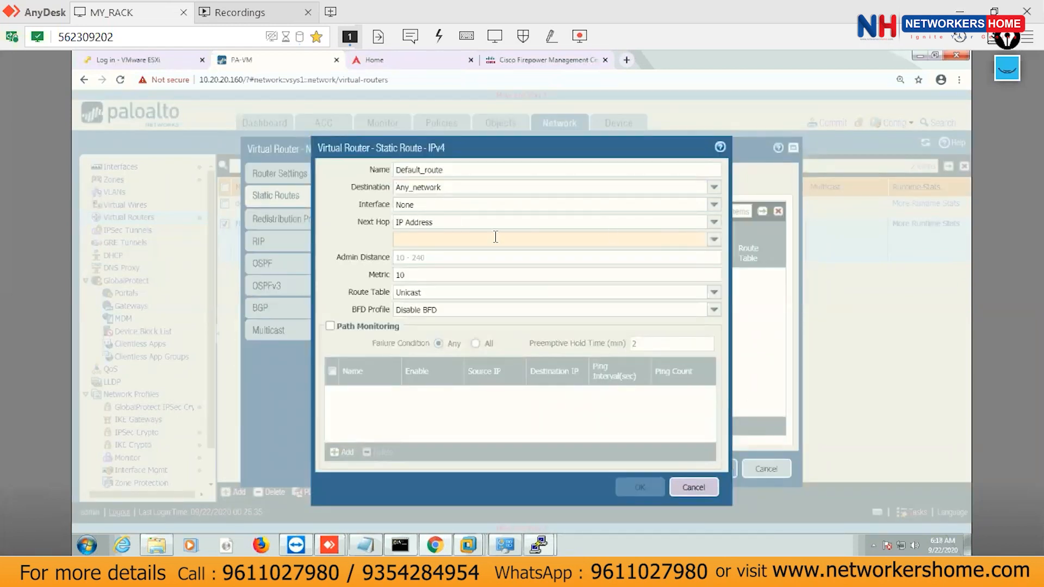
Route Default_route to Any_network via ethernet1/1 with next hop Next_HOp_10.50.50.125, and save it.
click(714, 204)
click(435, 235)
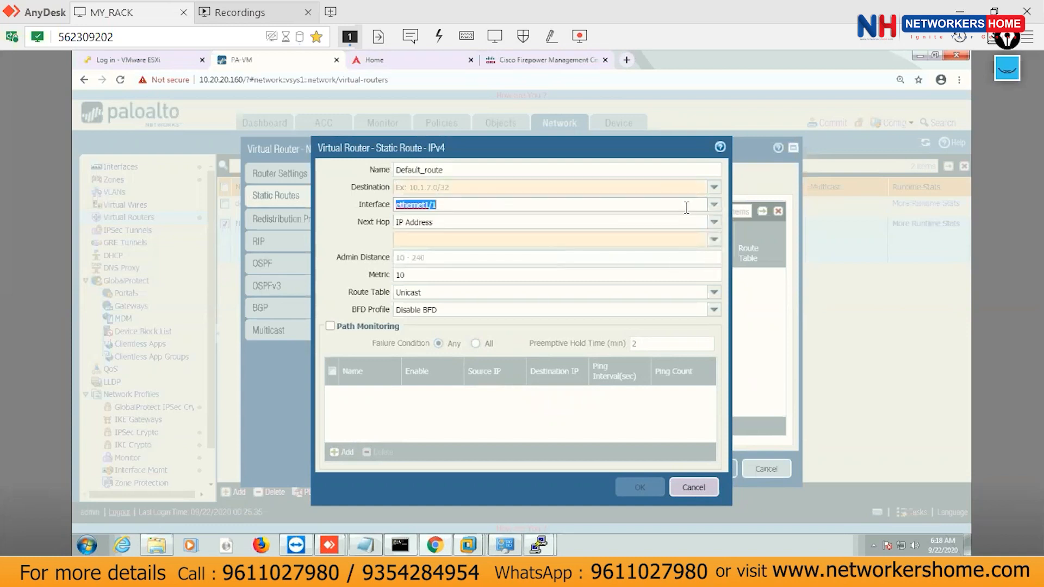
click(714, 187)
click(425, 207)
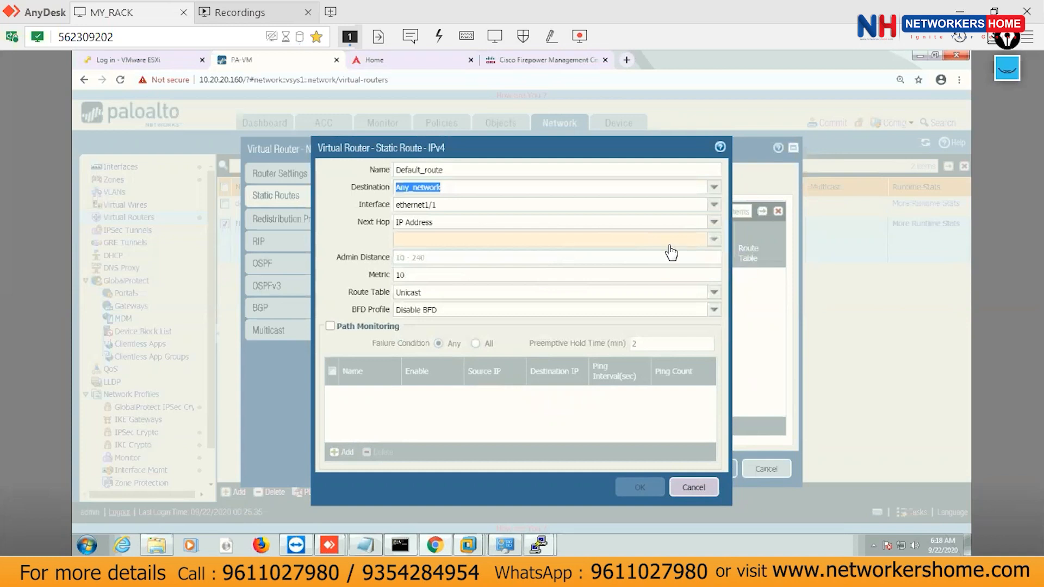
click(714, 240)
click(443, 272)
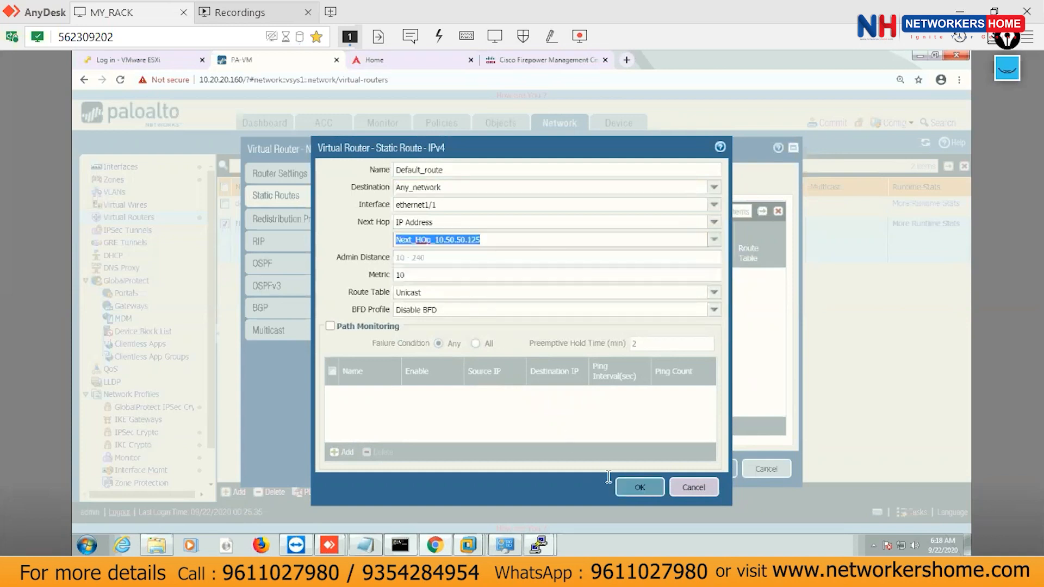
click(639, 489)
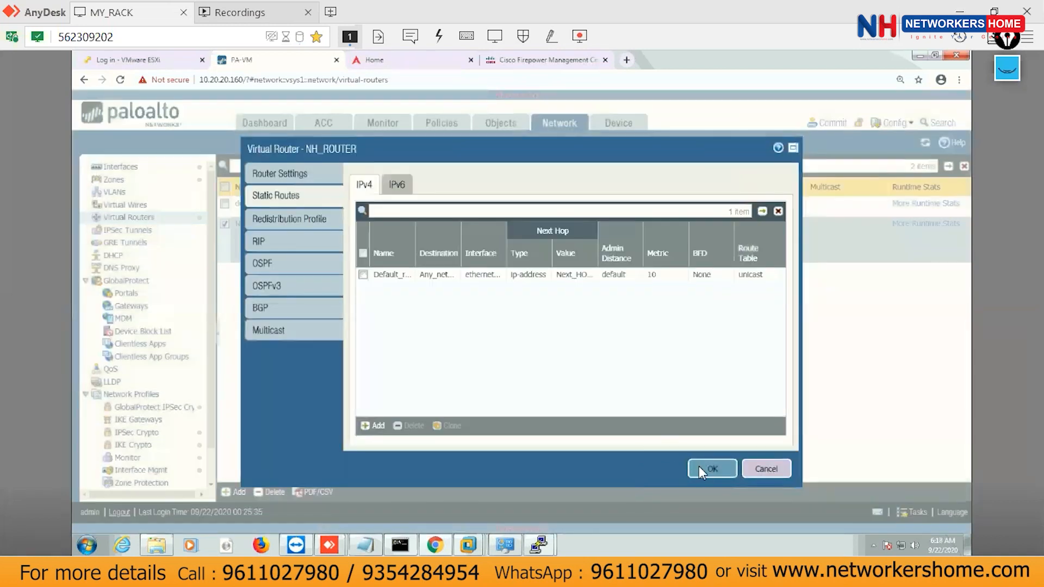
Save NH_ROUTER with only Default_route and commit the configuration to the firewall.
click(705, 473)
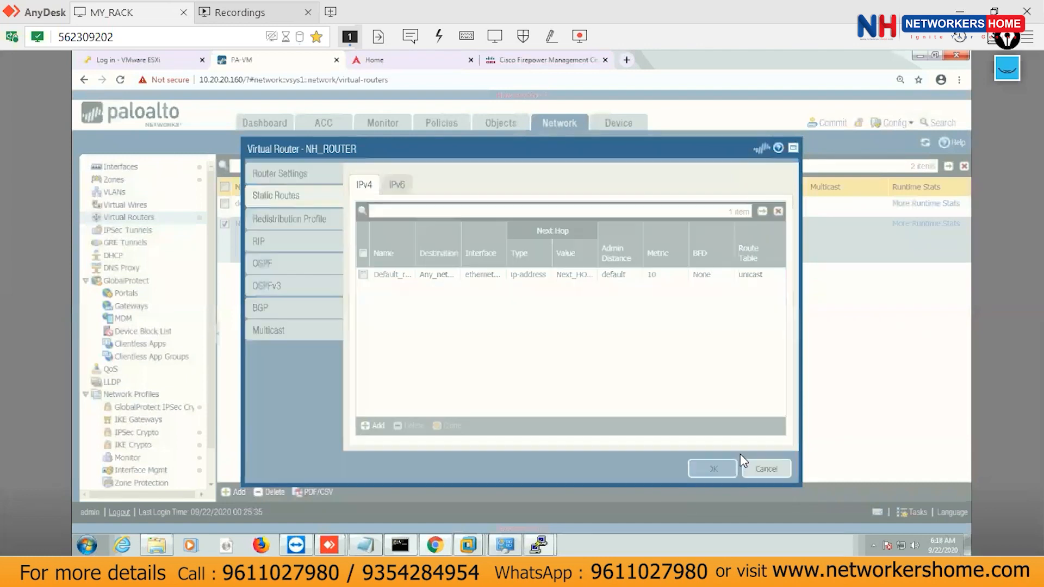
click(828, 123)
click(656, 470)
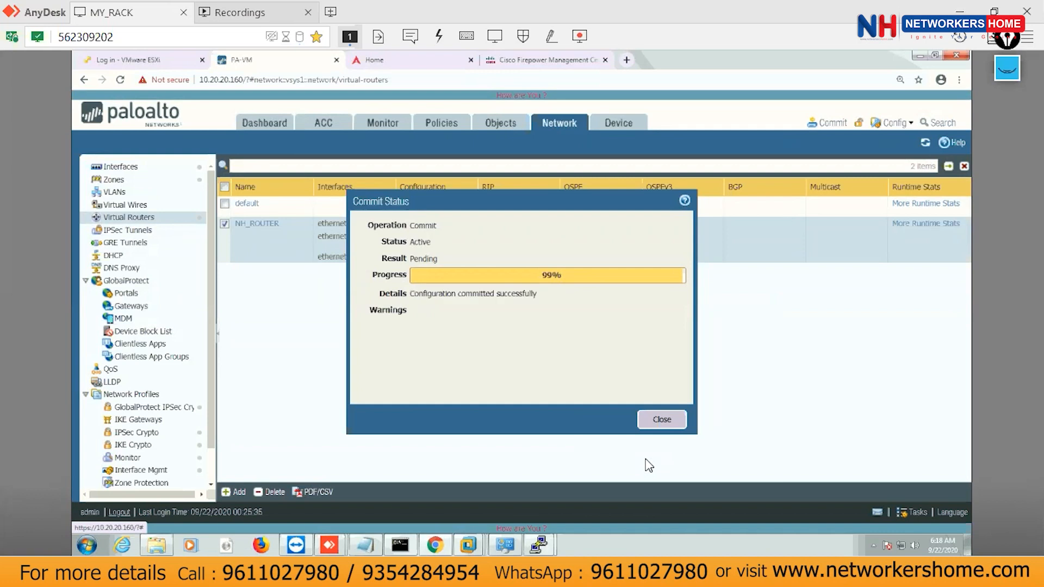
click(661, 421)
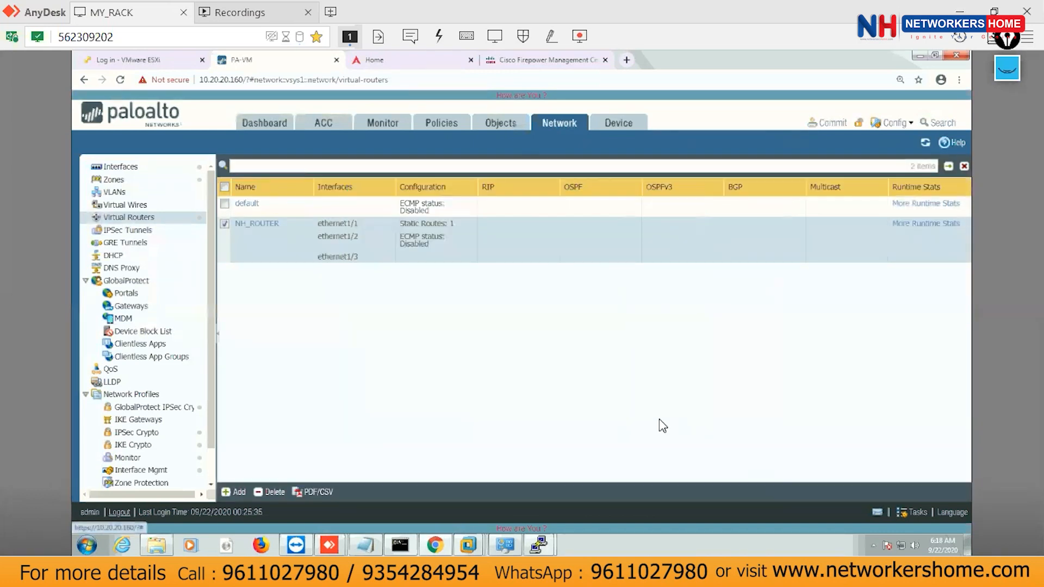
click(534, 547)
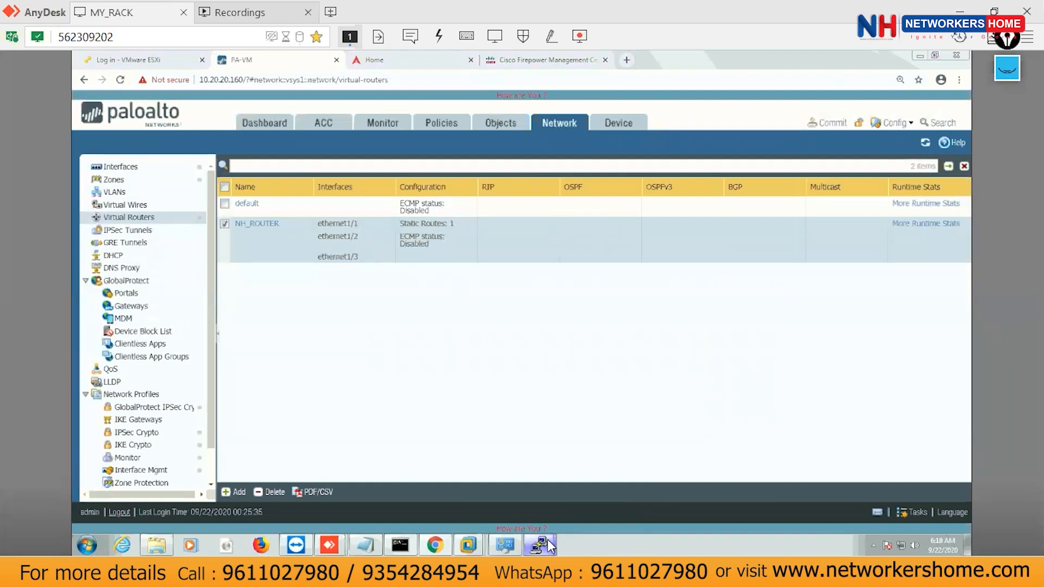
Rerun 'show routing route' in the firewall CLI session.
mouse_move(550, 547)
click(648, 474)
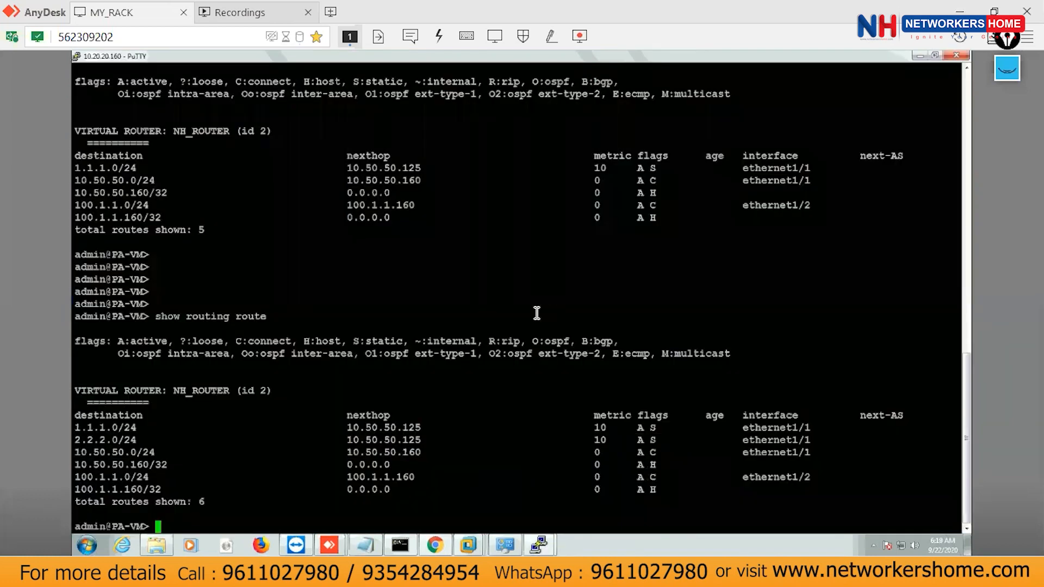
key(Return)
key(Return)
key(Up)
key(Return)
Highlight the static 0.0.0.0/0 default route, its S:static flag and the NH_ROUTER header.
drag(75, 441, 137, 439)
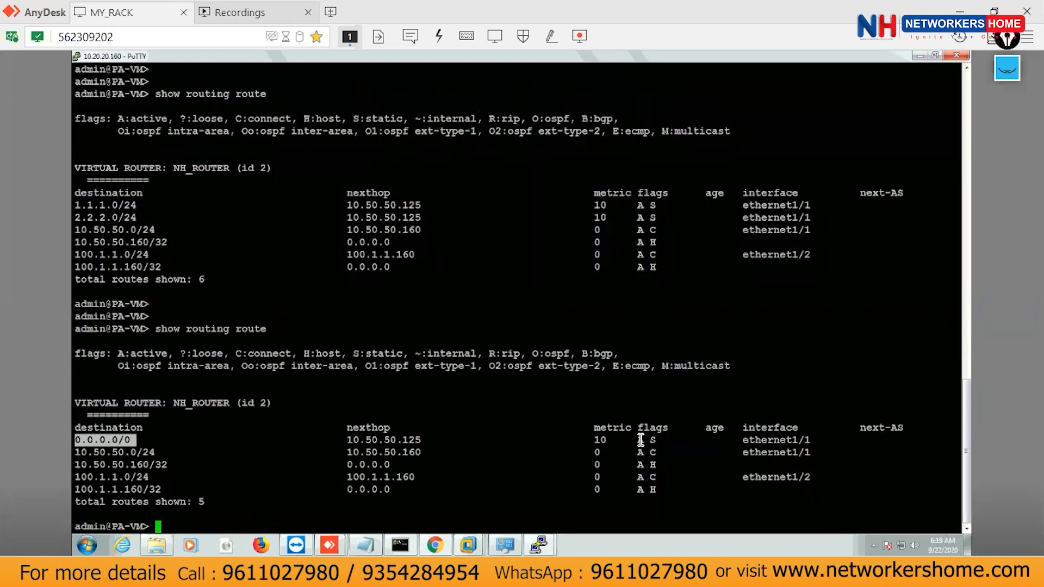
drag(632, 440, 653, 439)
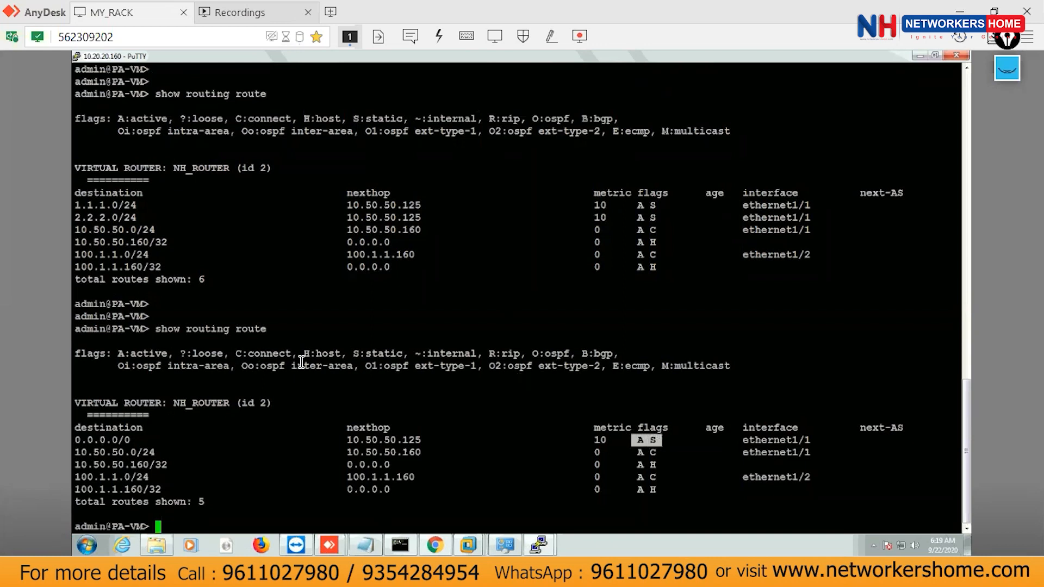
drag(354, 351, 403, 352)
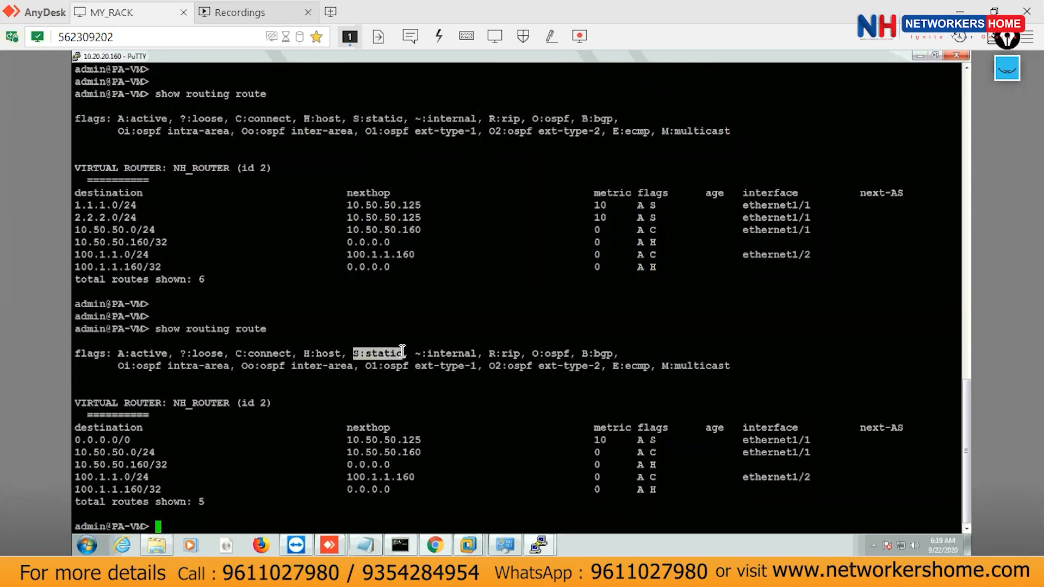
drag(79, 439, 131, 447)
drag(87, 405, 226, 403)
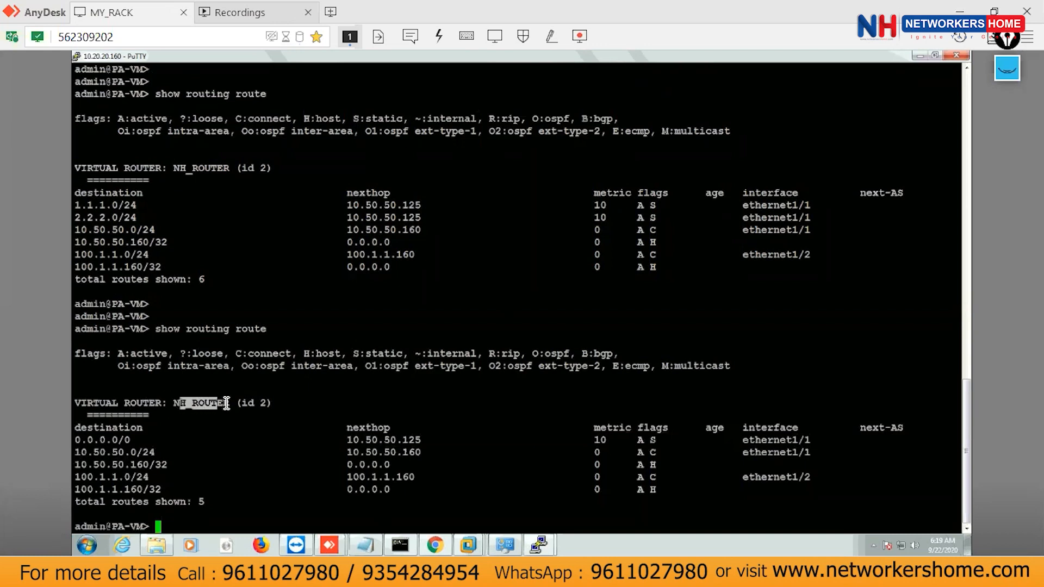
click(303, 404)
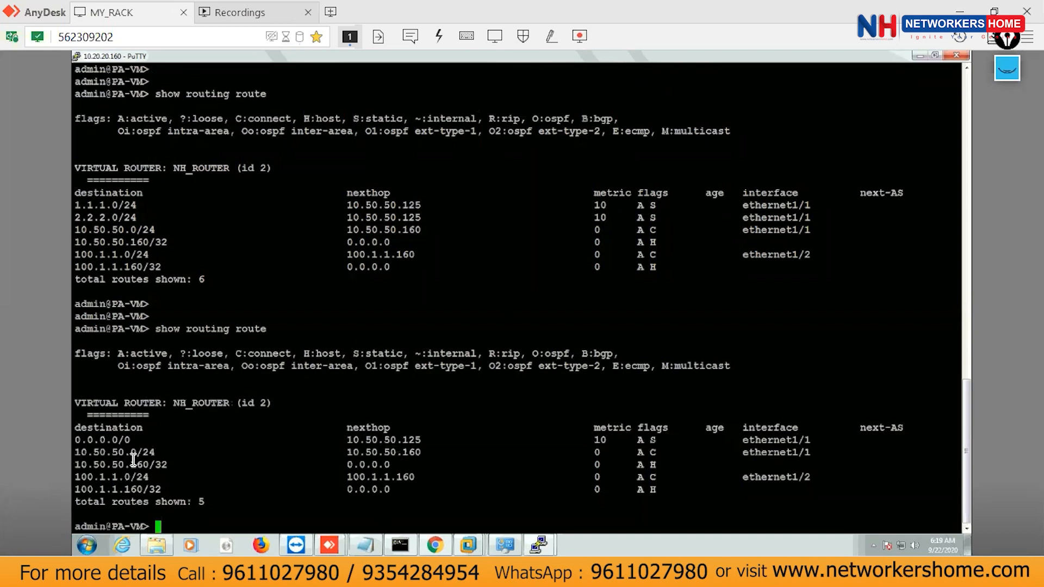
click(537, 549)
On the IN_ROUTER_PA console, rerun the ping to 10.50.50.160 sourced from 2.2.2.2.
click(441, 544)
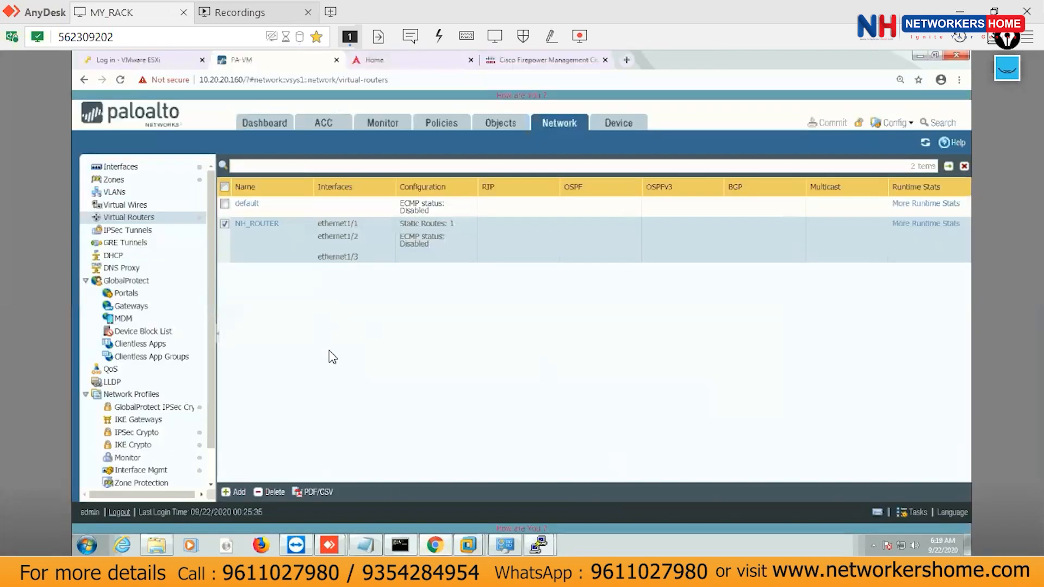
mouse_move(469, 544)
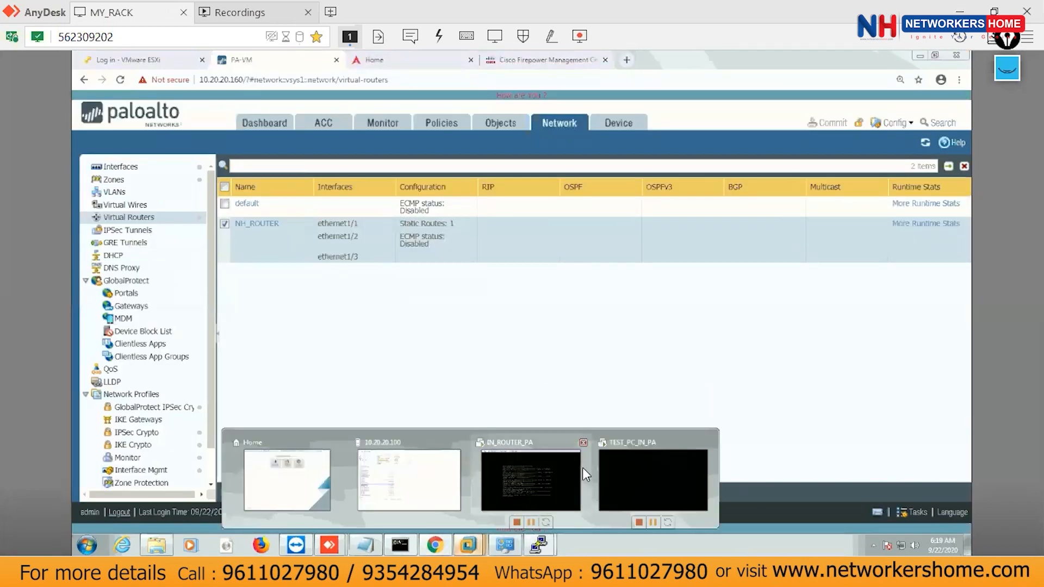
click(534, 467)
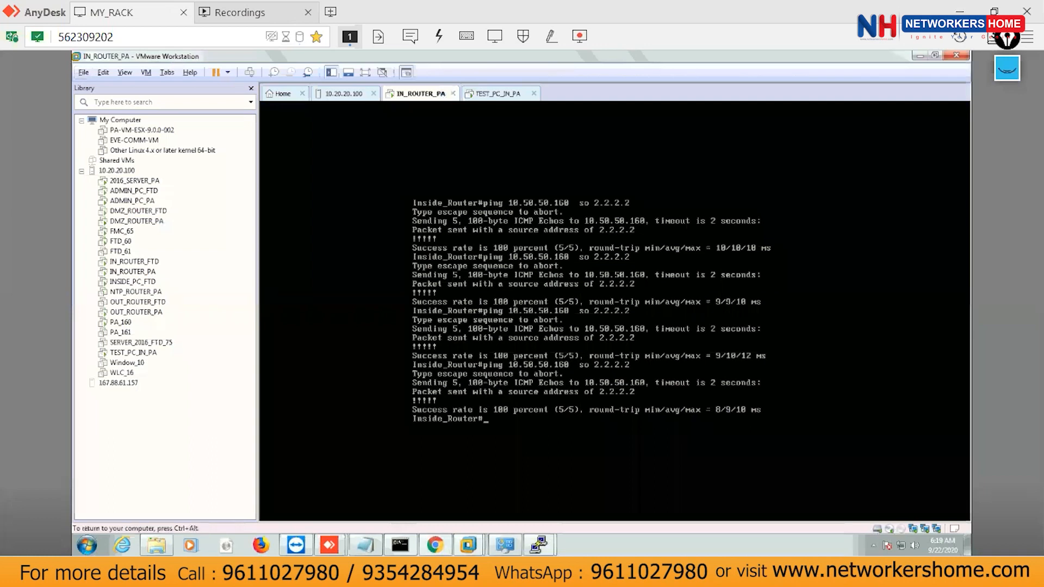
key(Return)
key(Return)
key(Return)
key(Up)
key(Up)
key(Return)
key(Up)
key(Return)
Ping 10.50.50.160 sourced from 1.1.1.1, repeating the test.
key(Return)
key(Return)
key(Return)
key(Return)
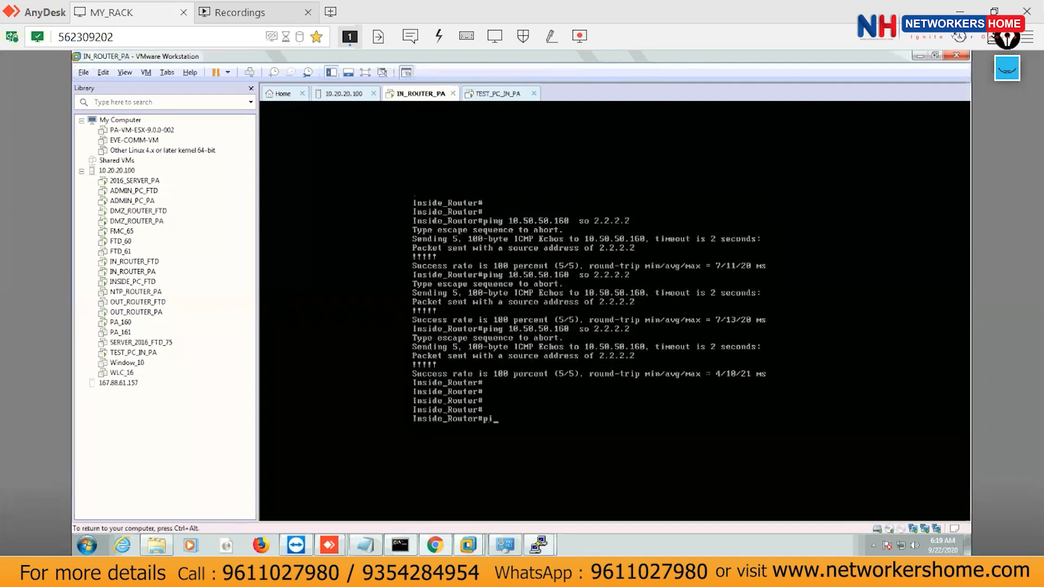
key(Up)
key(BackSpace)
key(BackSpace)
key(BackSpace)
text(1.1.1.1)
key(Return)
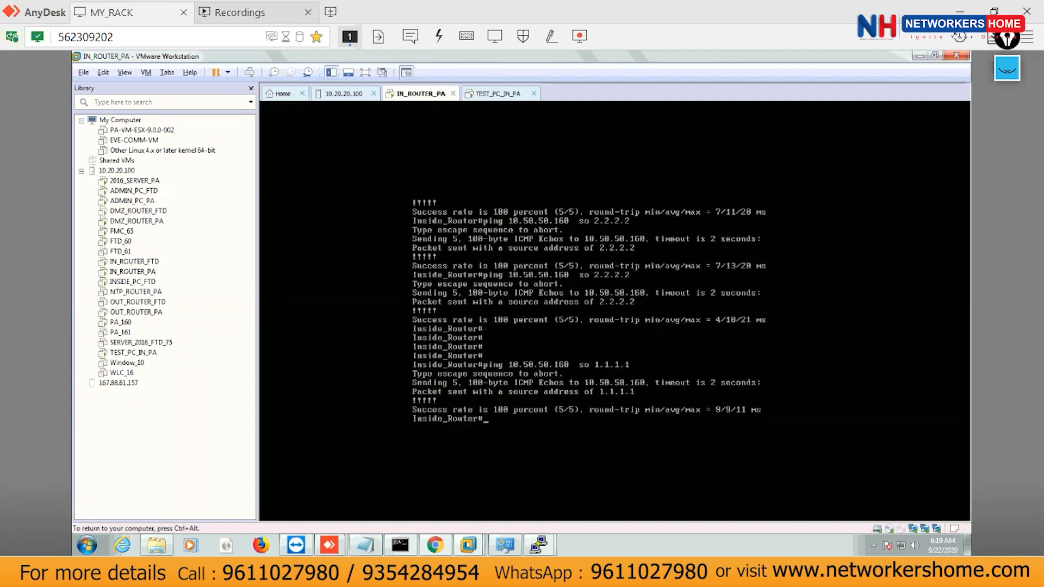
key(Up)
key(Return)
key(Up)
key(Return)
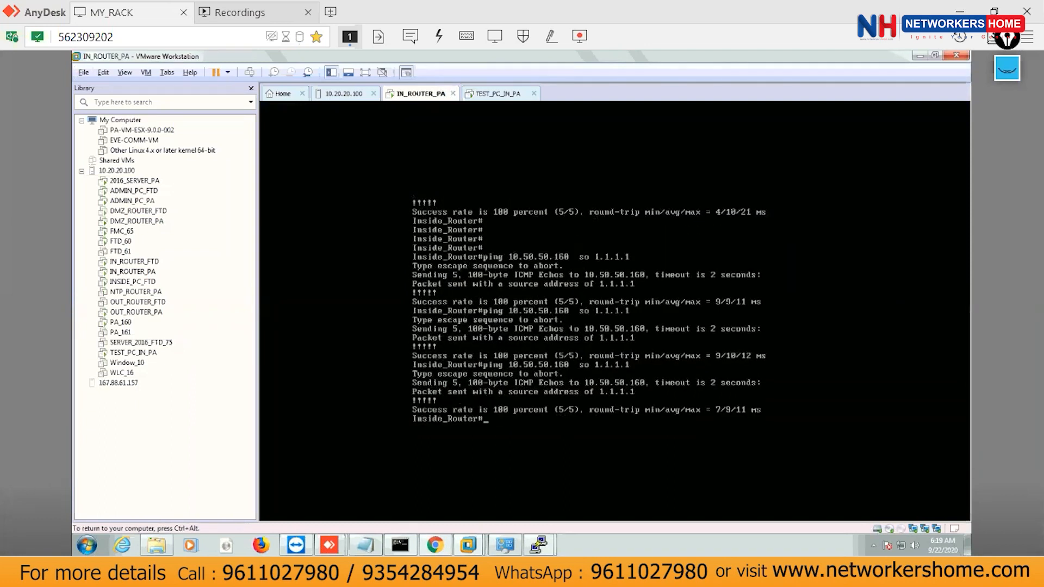
Delete Default_route from NH_ROUTER's static routes and show the router's RIP page.
click(436, 544)
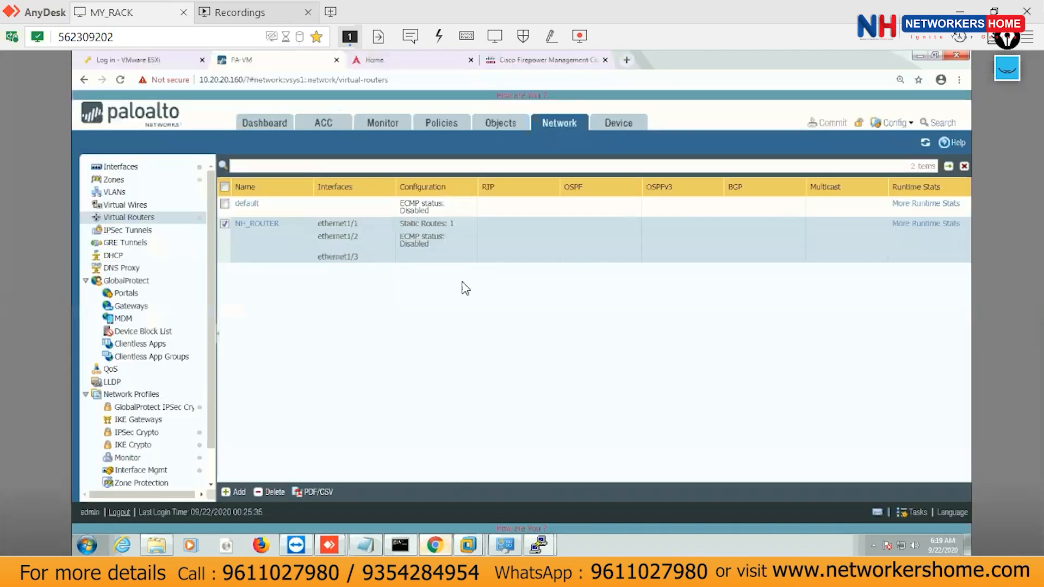
click(251, 225)
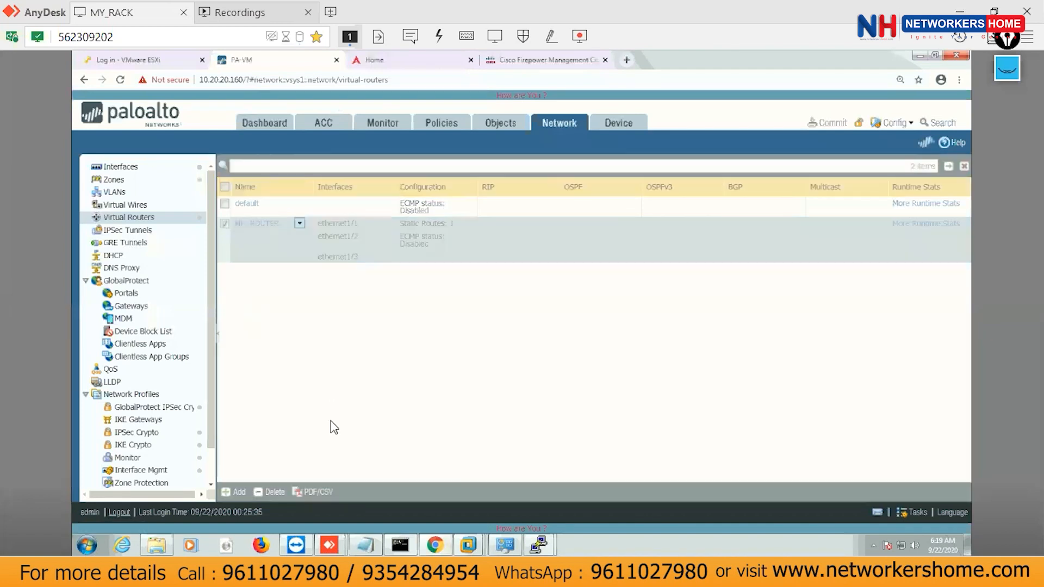
click(279, 201)
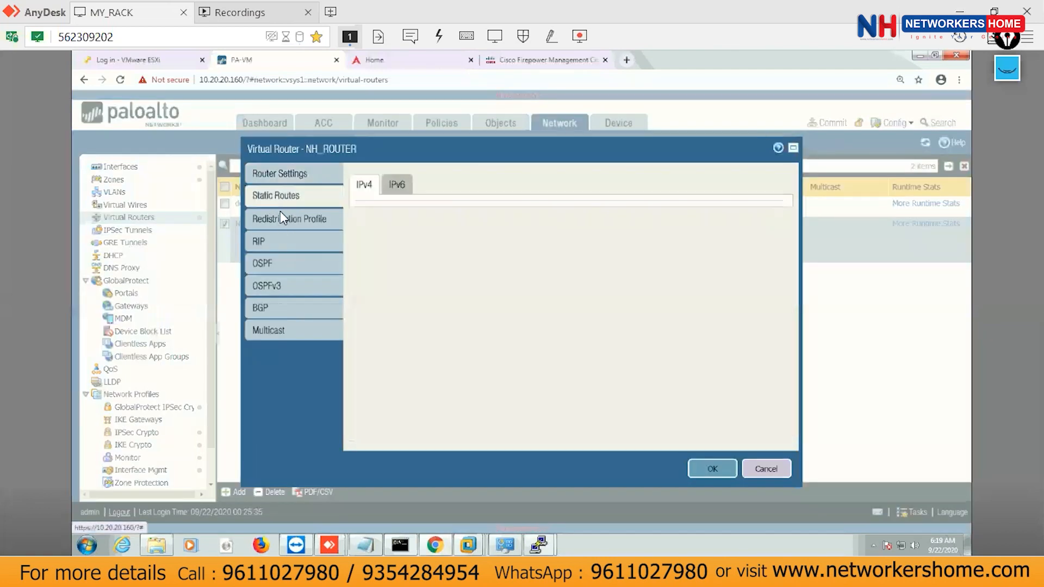
click(362, 275)
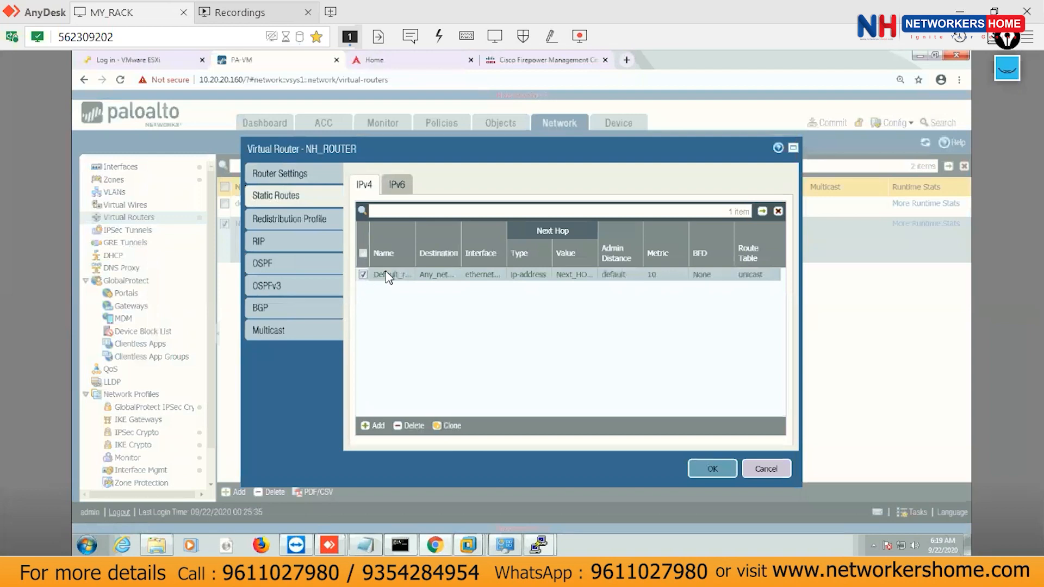
click(407, 428)
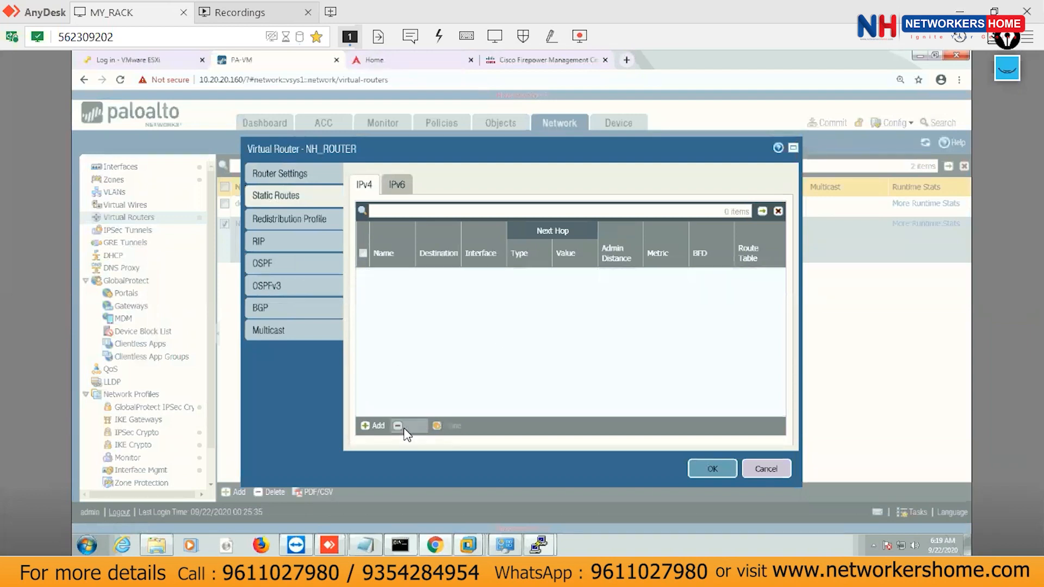
click(274, 249)
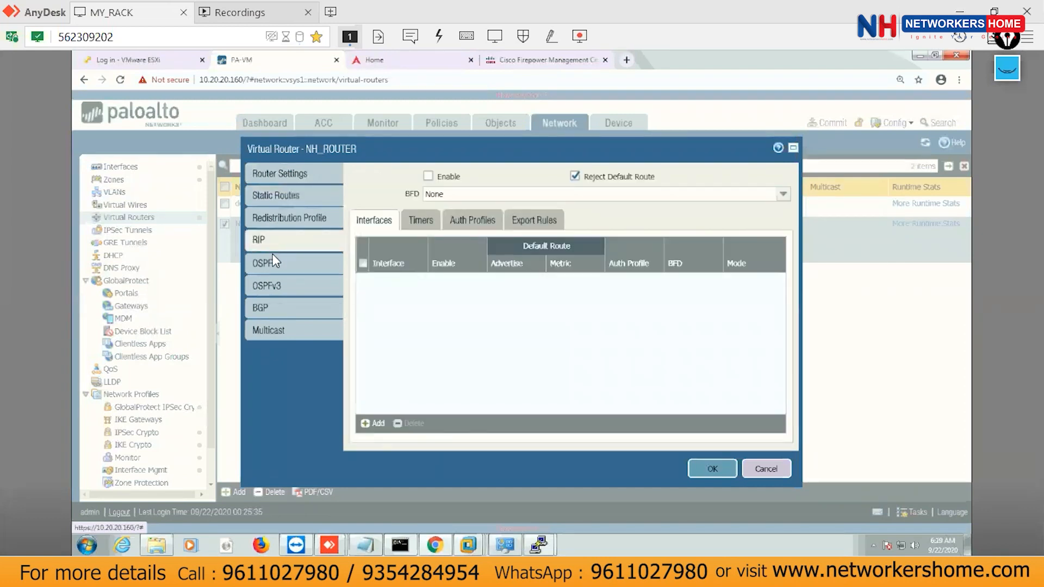
Add a new OSPF area with area ID 10 and type Normal.
click(271, 267)
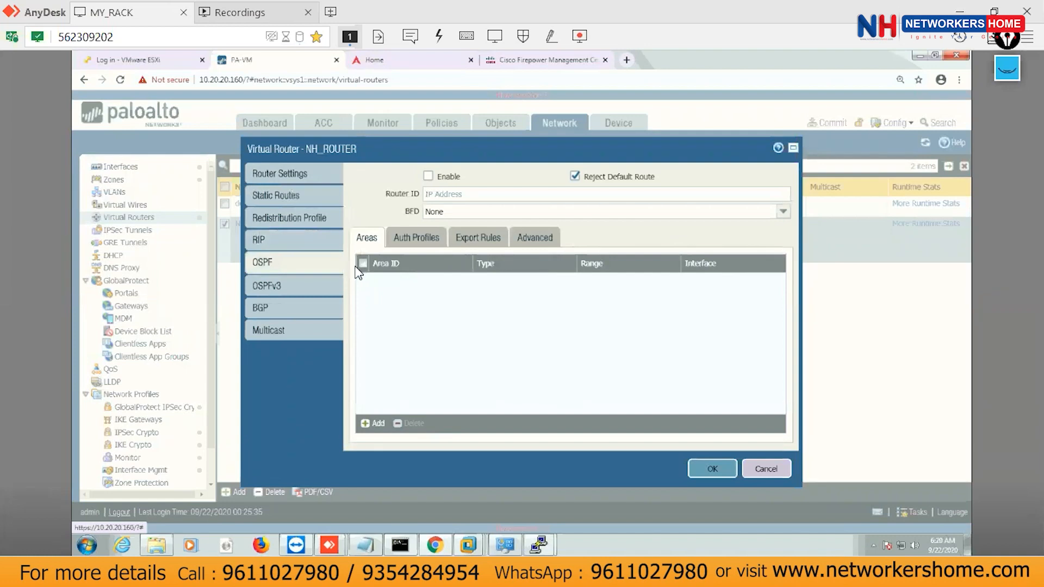
click(373, 424)
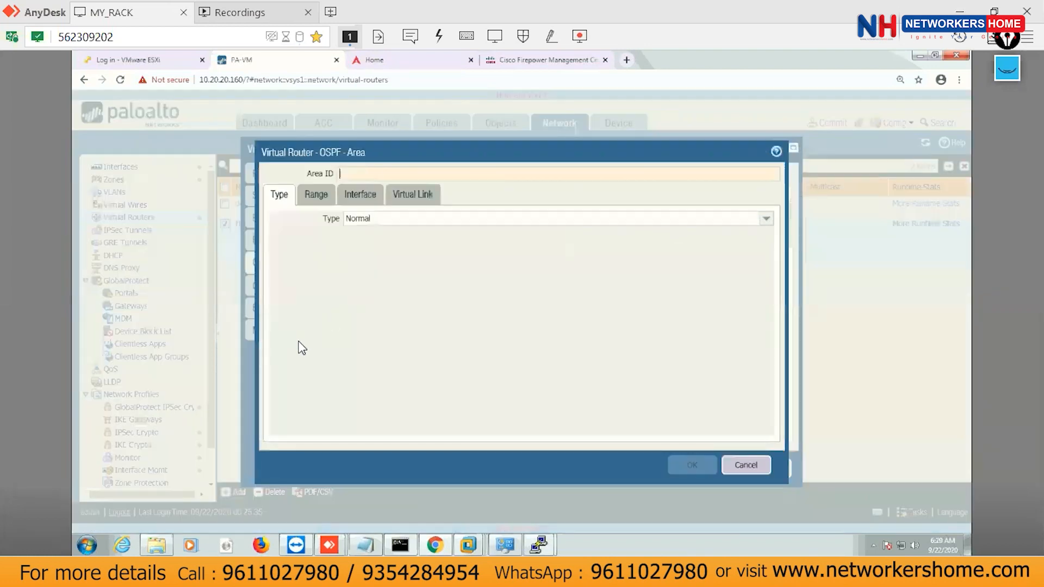
click(366, 176)
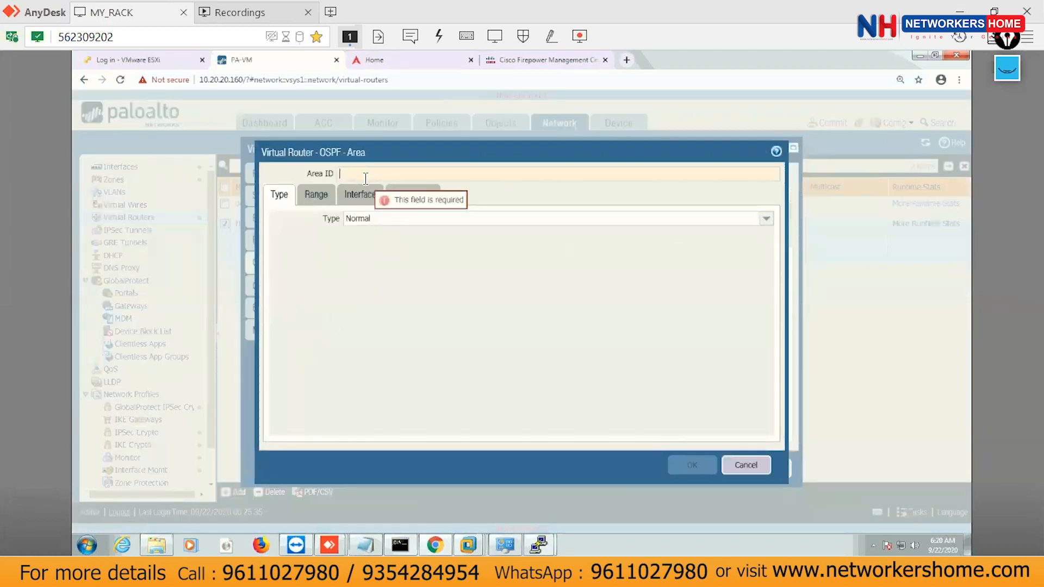
text(10)
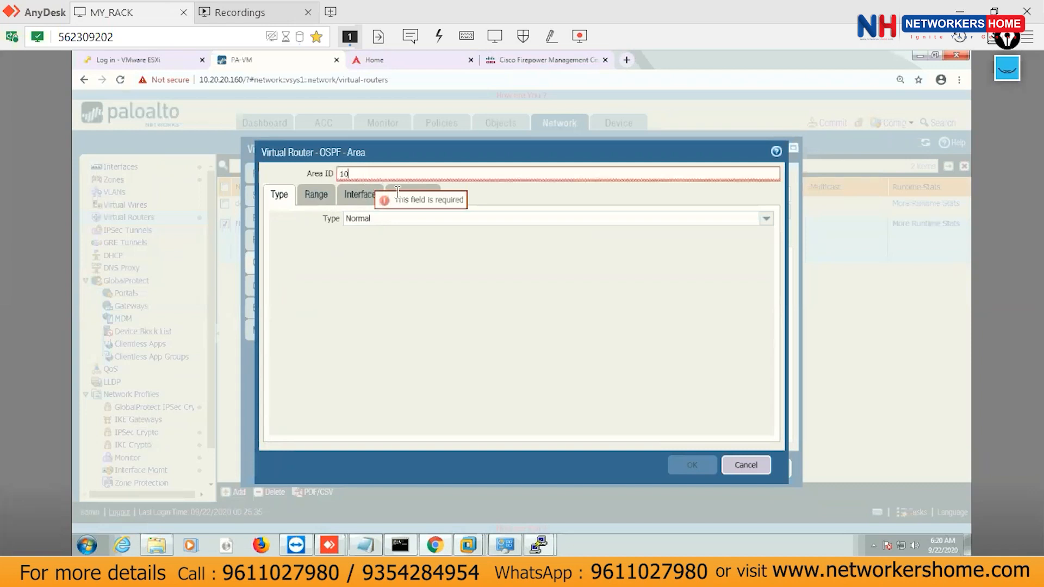
click(762, 218)
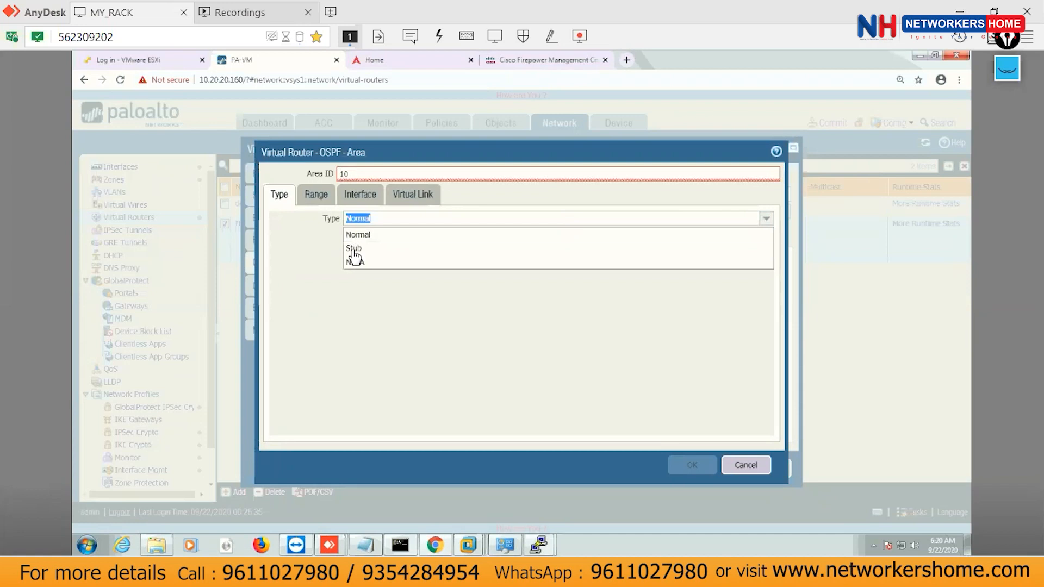
Add the range 10.50.50.0/24 with action Advertise to the area.
click(316, 194)
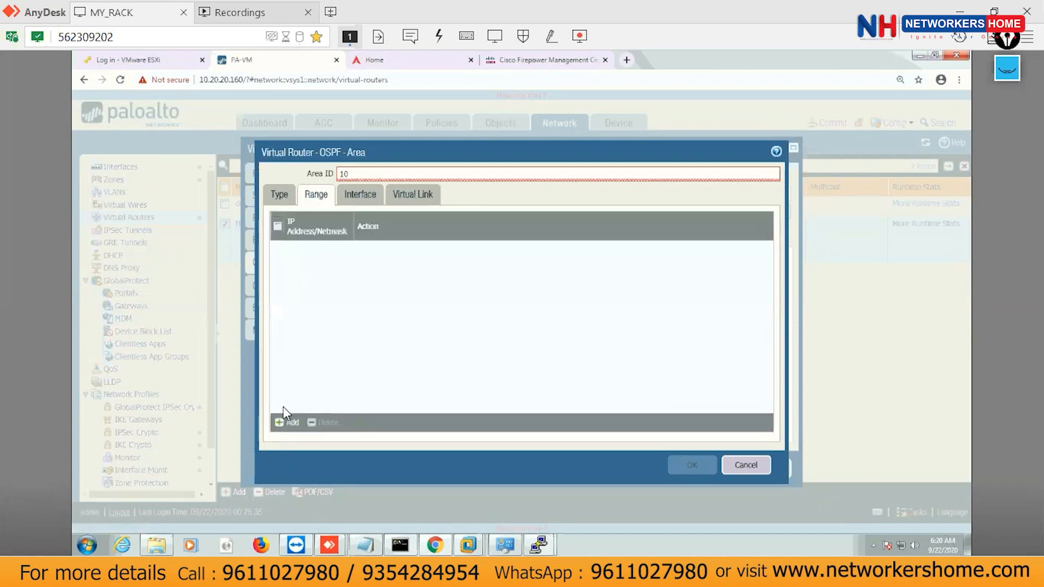
click(276, 422)
click(513, 294)
text(10.50.50.0/24)
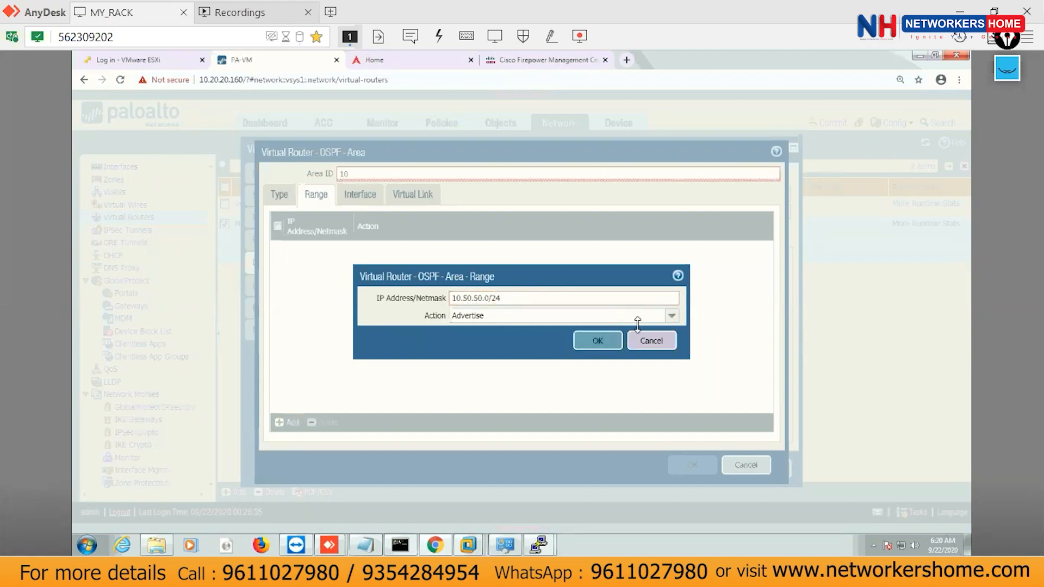
click(673, 318)
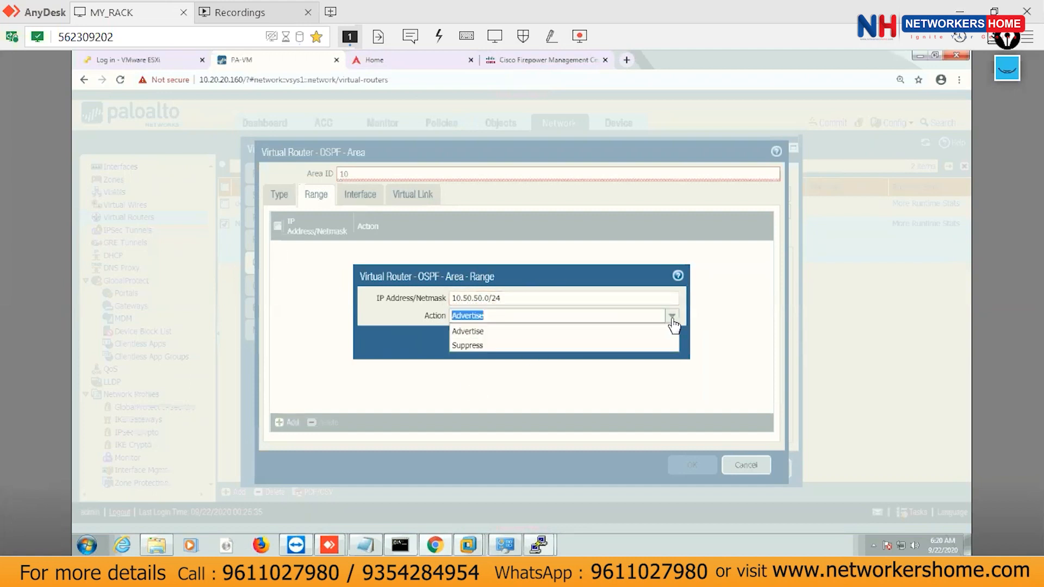
click(564, 335)
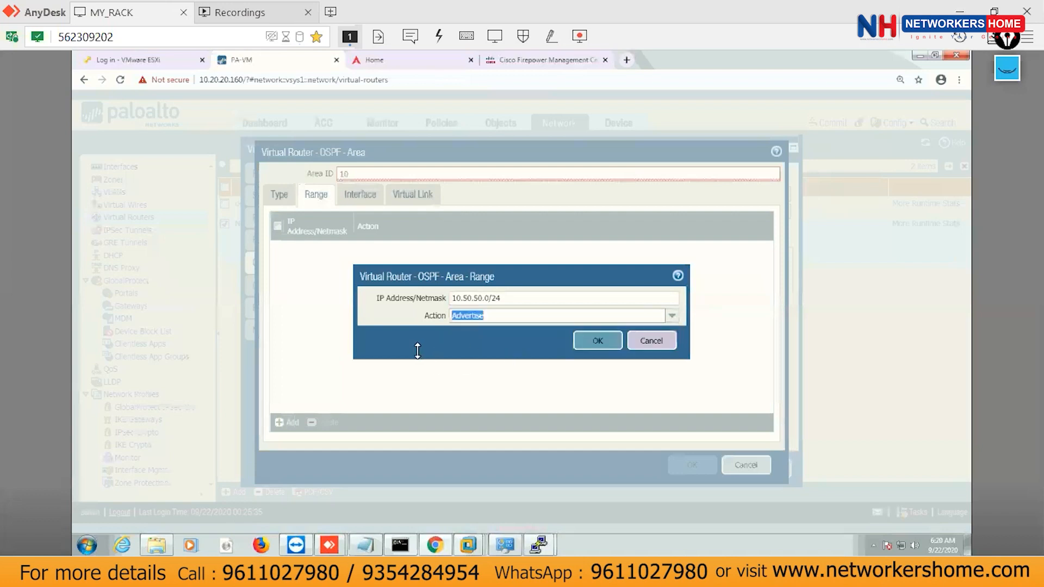
click(598, 341)
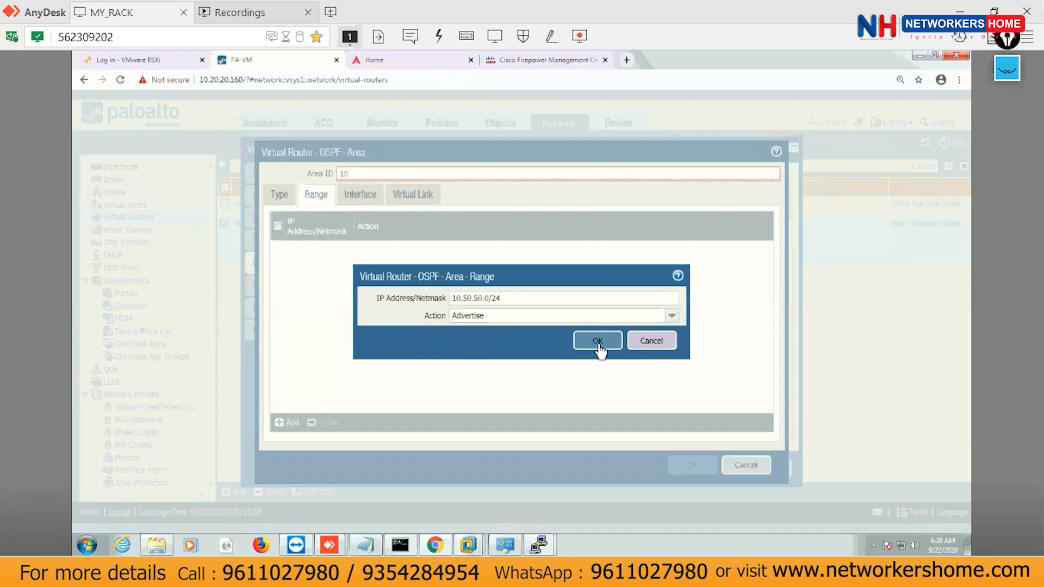
Add an OSPF interface entry for ethernet1/1 in the area.
click(359, 196)
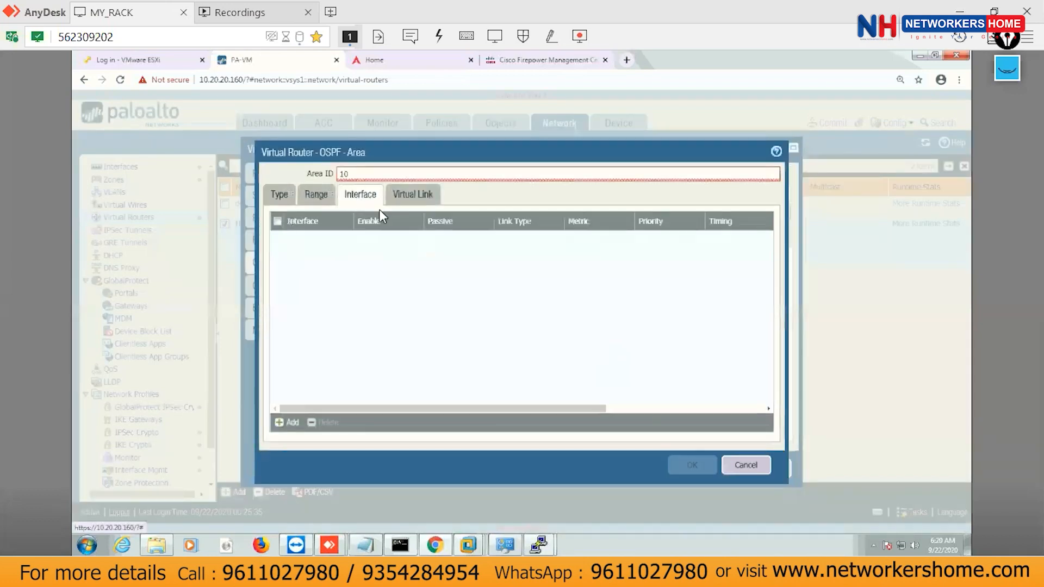
click(293, 420)
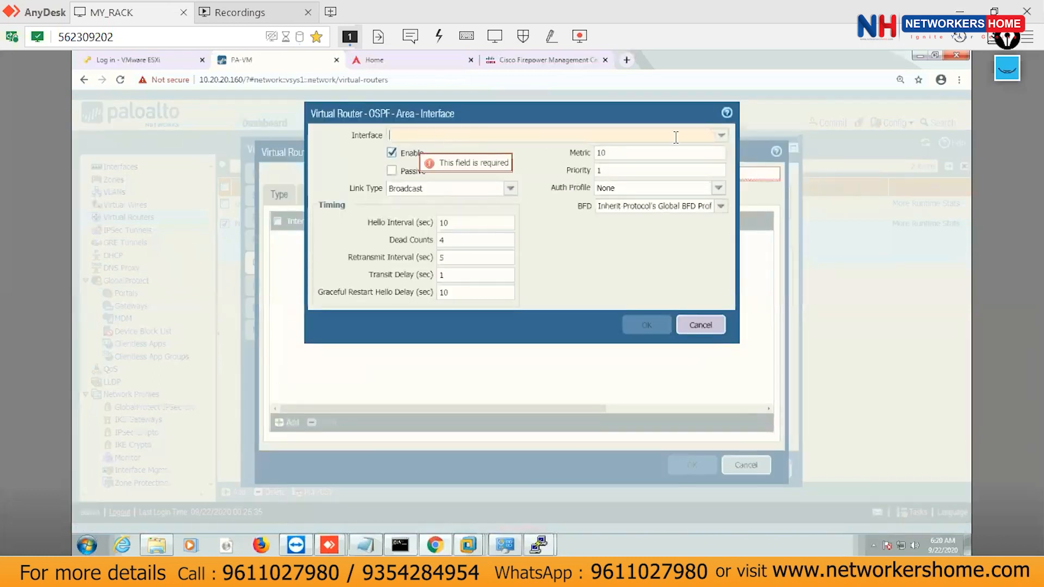
click(722, 135)
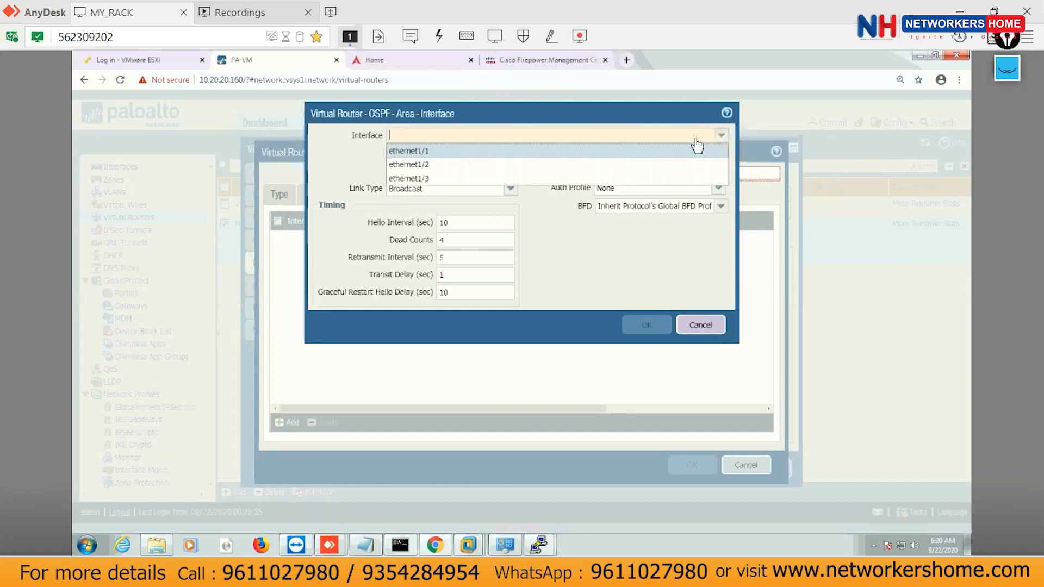
click(416, 153)
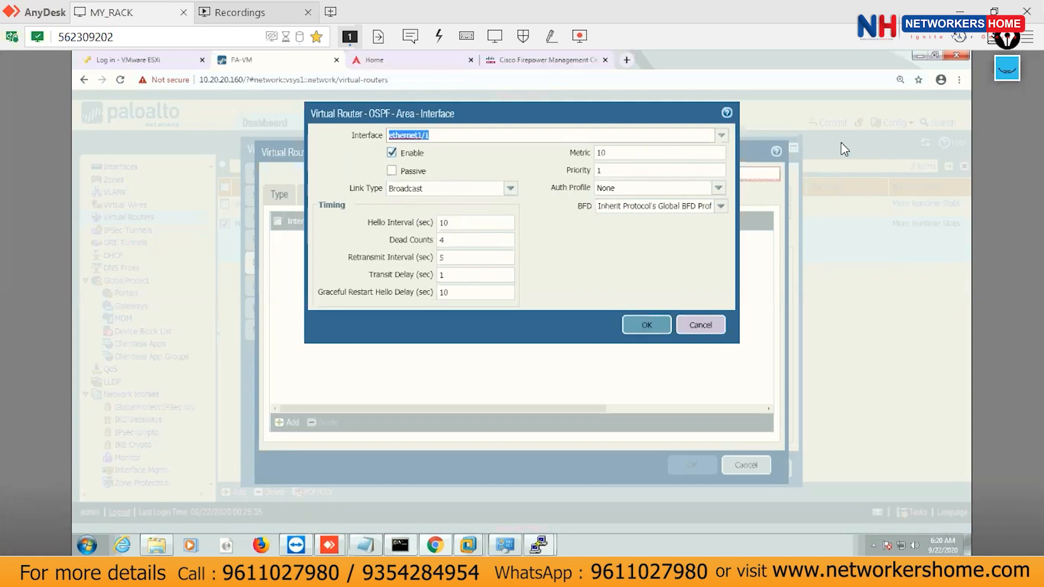
Mark up ethernet1/1's default broadcast, metric 10 and timer settings, then confirm the interface.
click(1007, 68)
drag(362, 231, 429, 250)
drag(352, 266, 440, 263)
click(367, 284)
drag(368, 283, 424, 285)
drag(330, 300, 412, 309)
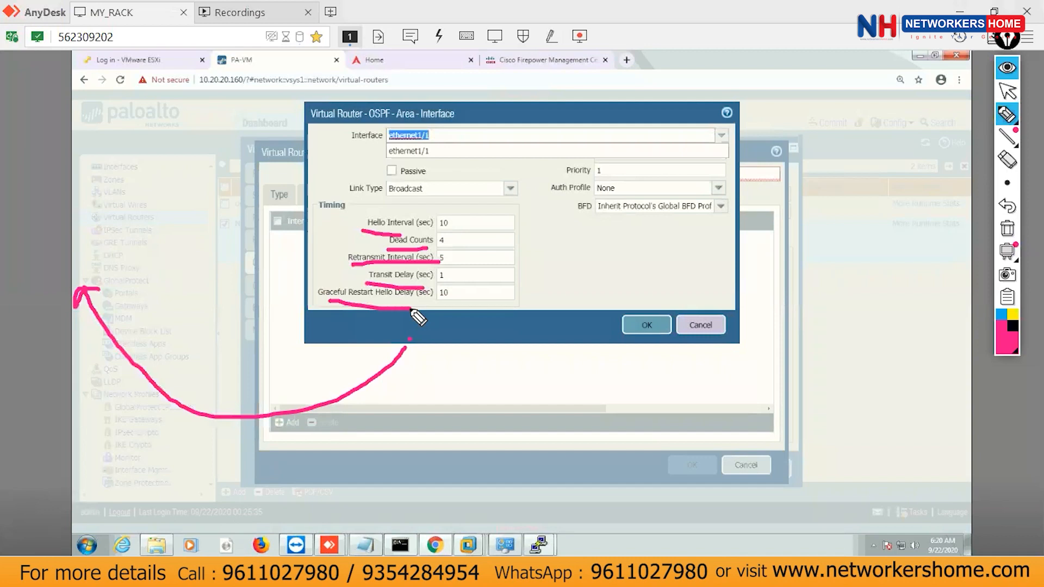
click(447, 301)
click(1007, 68)
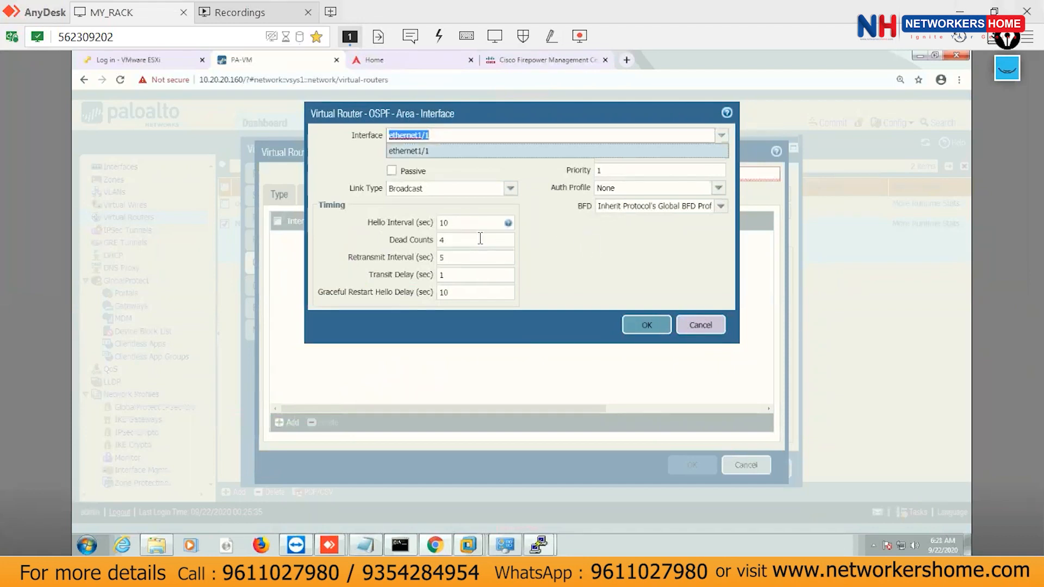
click(609, 249)
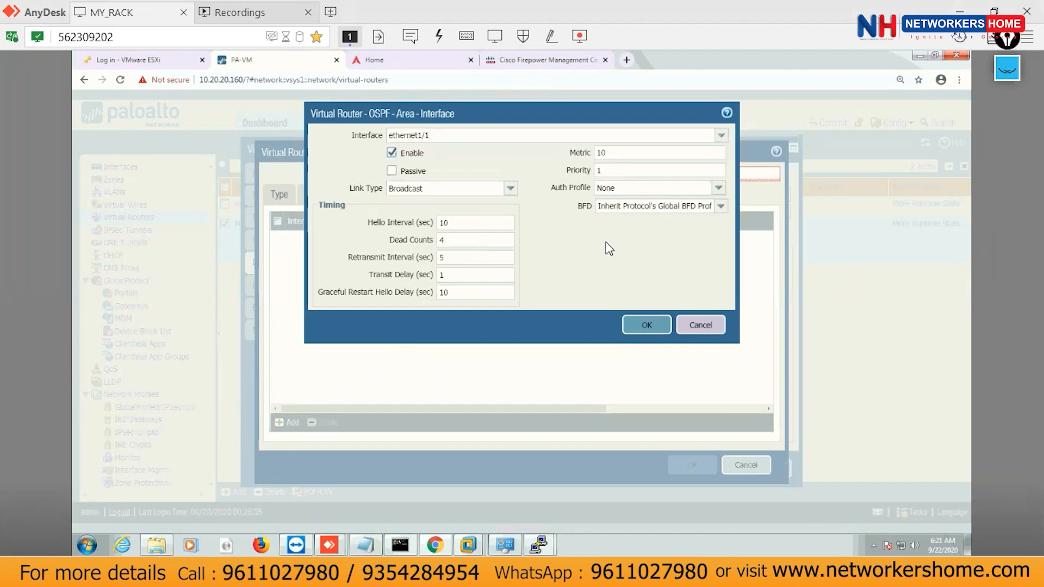
click(650, 329)
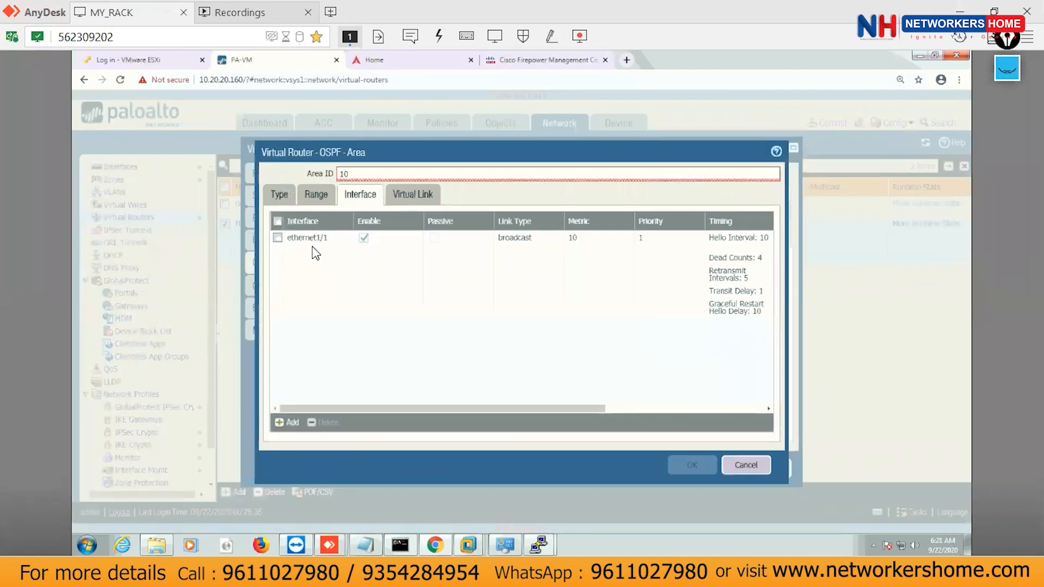
Review the area's virtual links, interfaces, ranges and type settings.
click(407, 199)
click(365, 199)
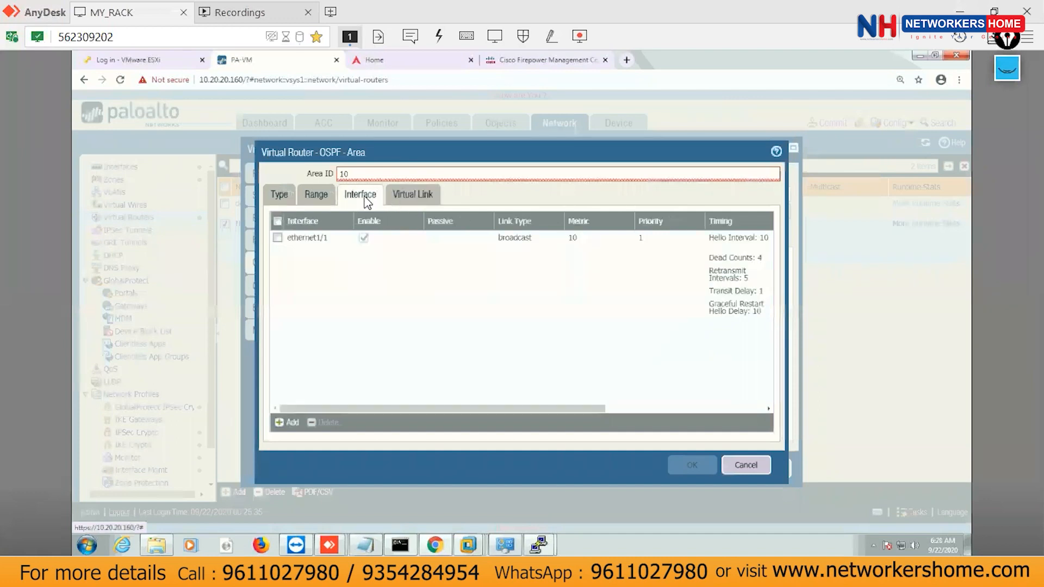
click(314, 197)
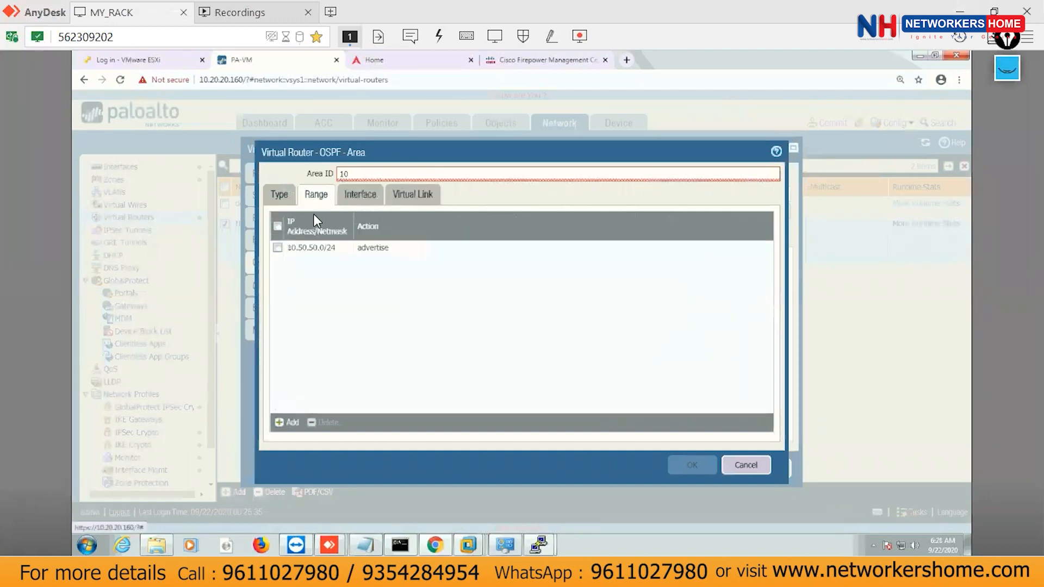
click(280, 197)
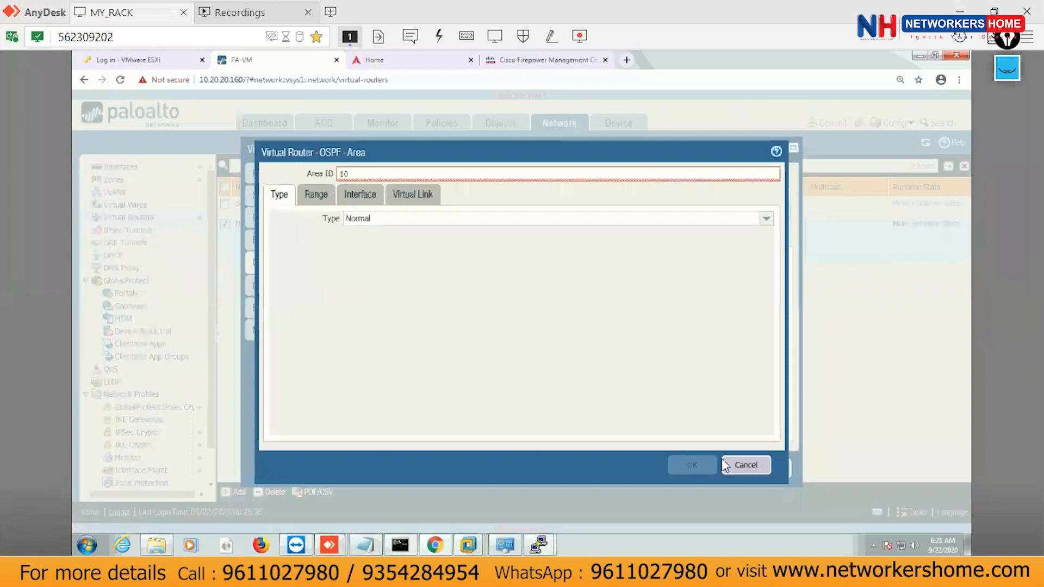
click(316, 194)
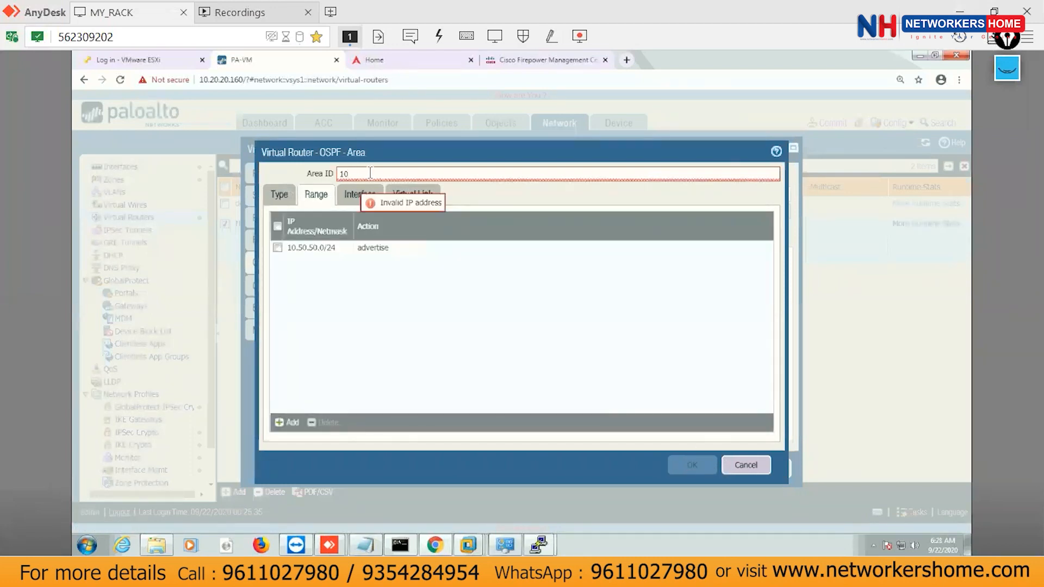
Correct the area ID to 0.0.0.10 and save the OSPF area.
click(549, 174)
key(BackSpace)
key(BackSpace)
text(0.0.)
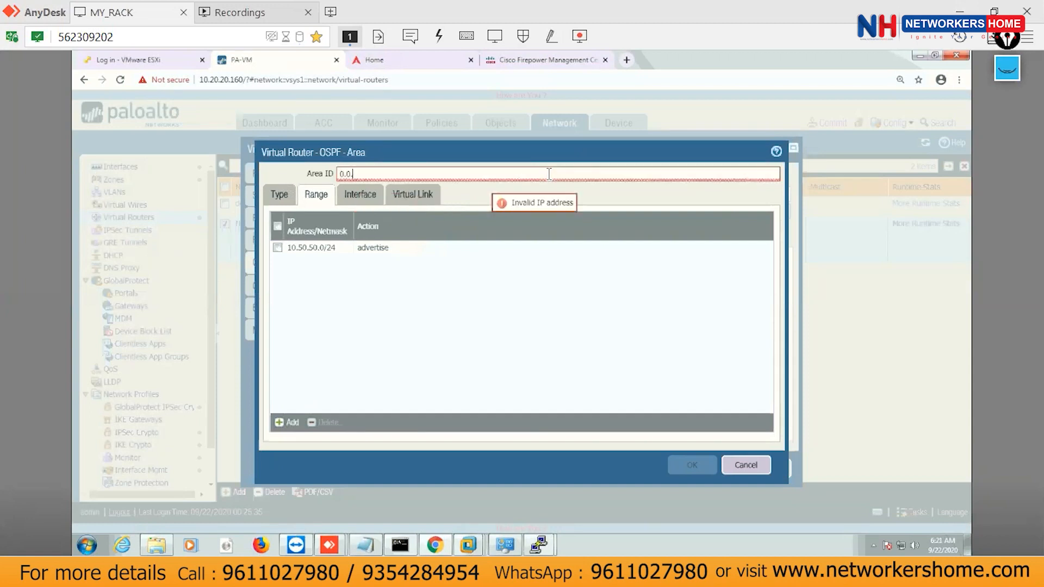
text(10)
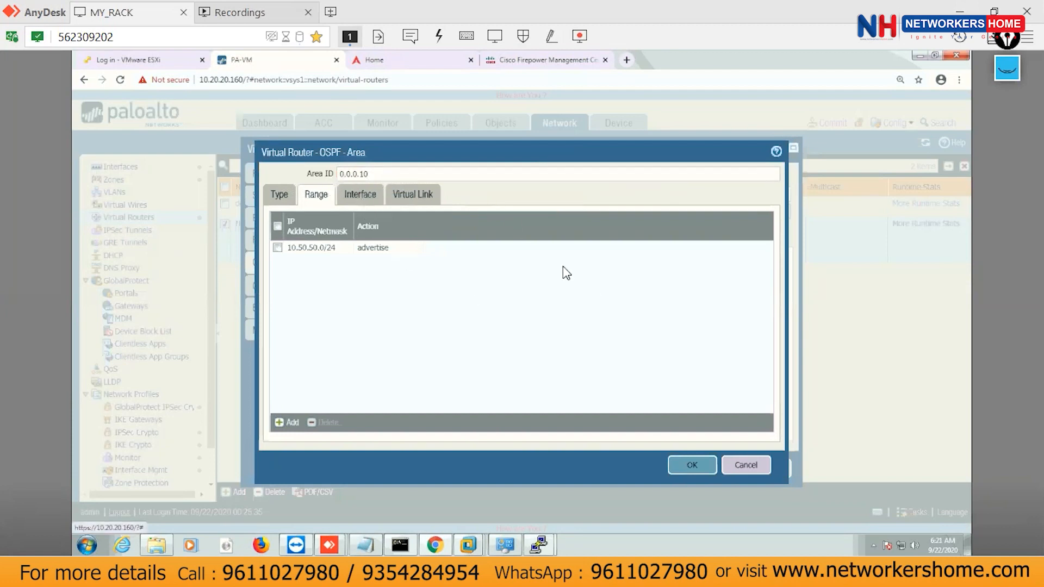
drag(361, 174, 295, 188)
key(BackSpace)
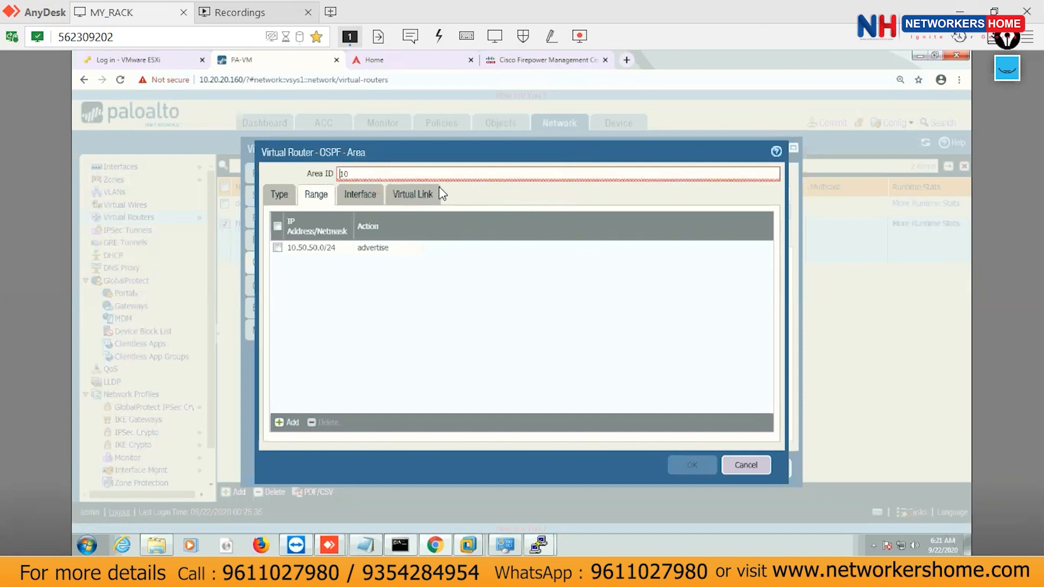
text(0.0.0)
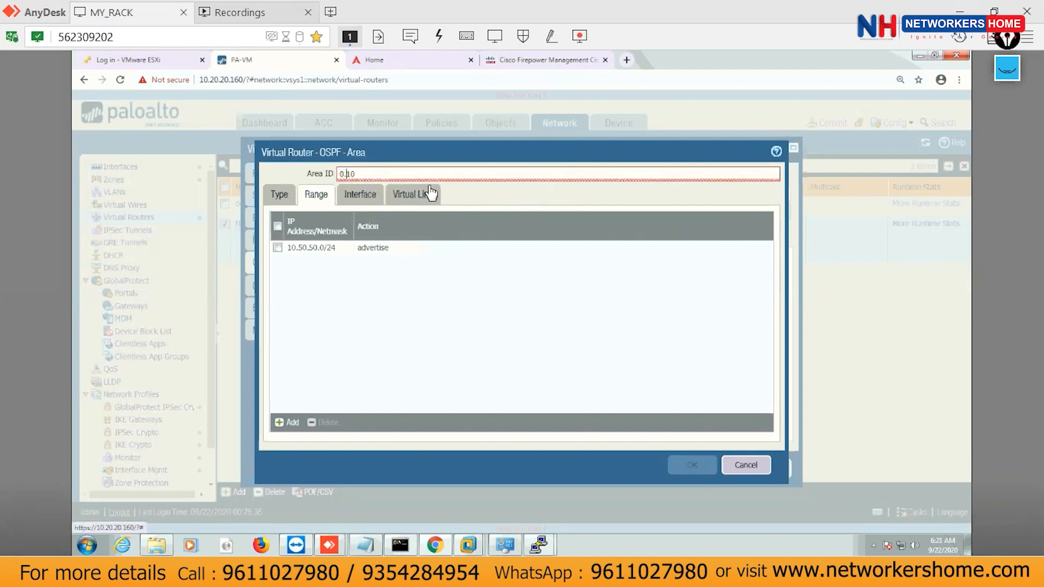
text(.)
click(699, 470)
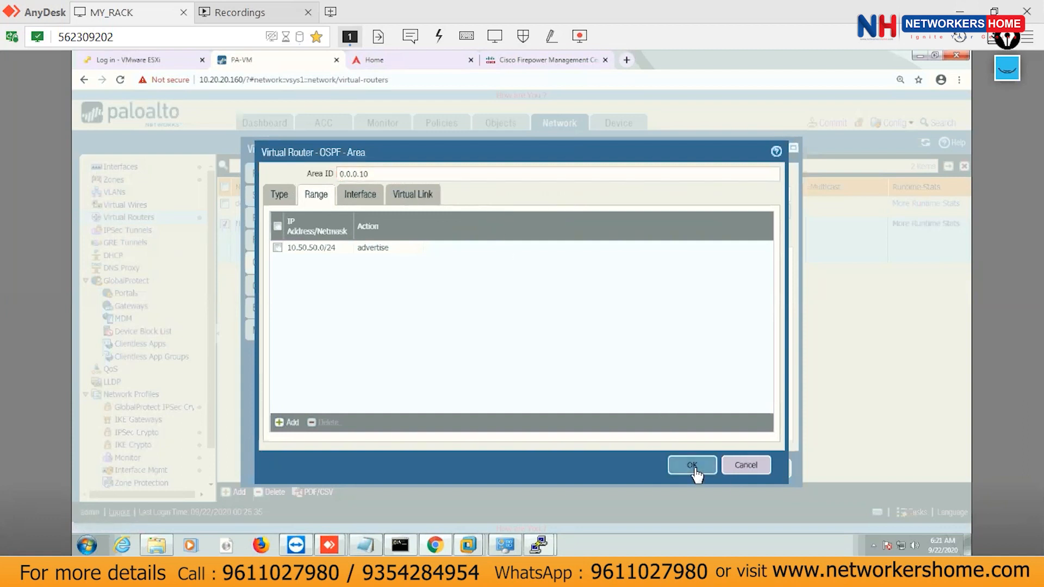
Save NH_ROUTER and commit, activating OSPF area 0.0.0.10 on ethernet1/1.
click(699, 470)
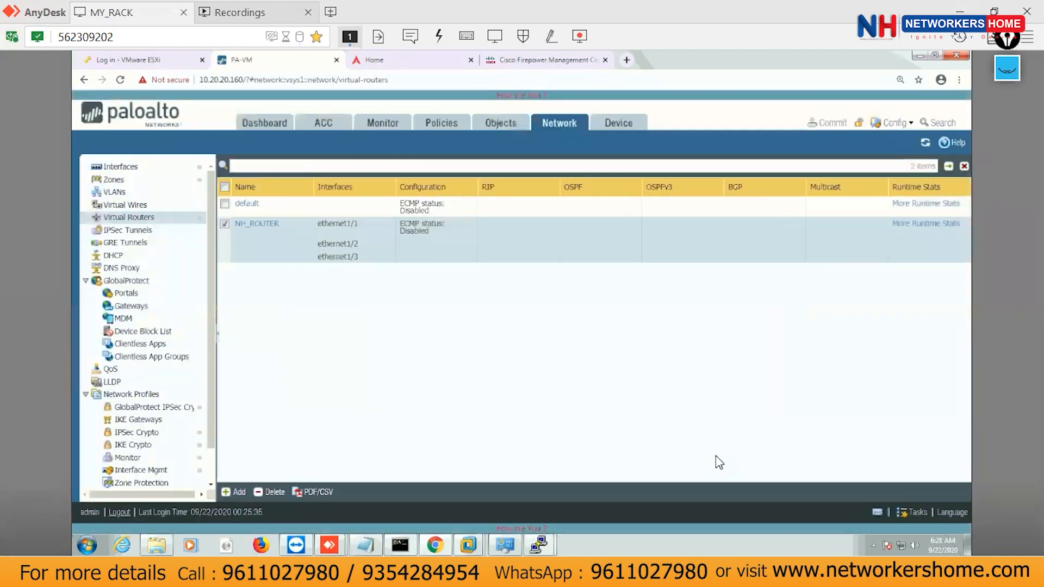
click(842, 132)
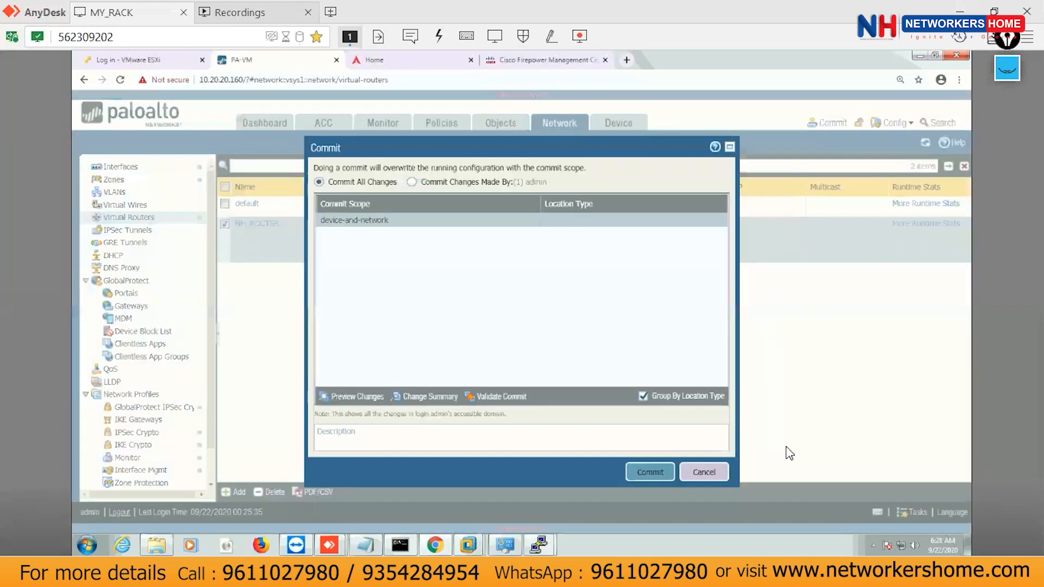
click(650, 472)
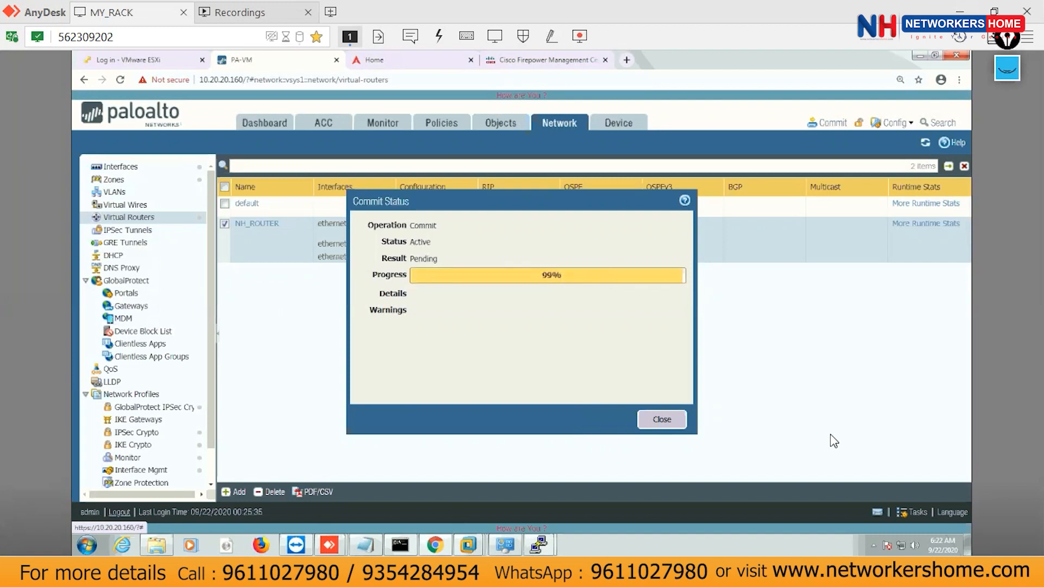
click(662, 420)
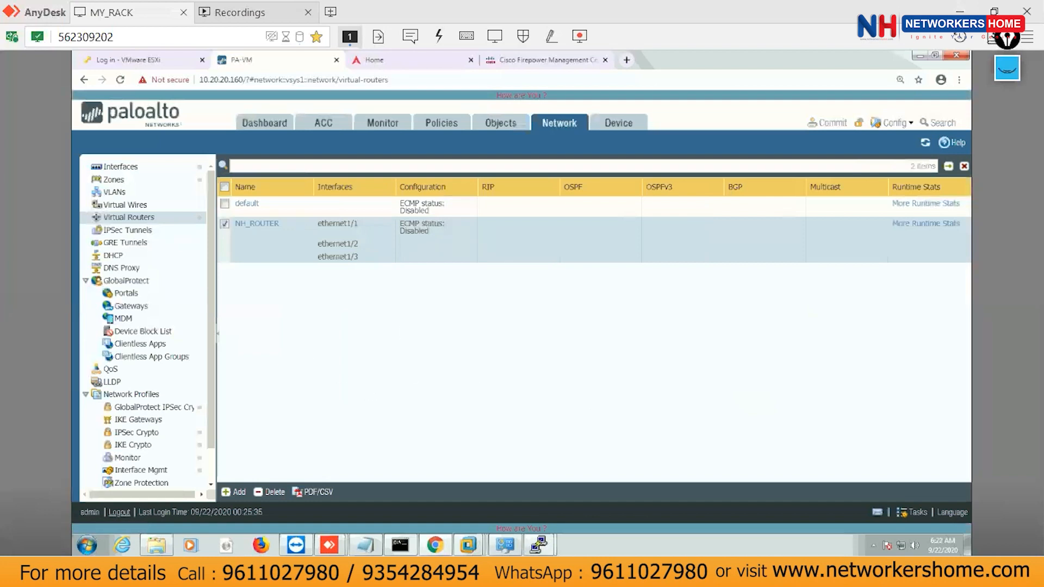
On IN_ROUTER_PA, remove the default route via 10.50.50.160 and display the routing table.
mouse_move(474, 544)
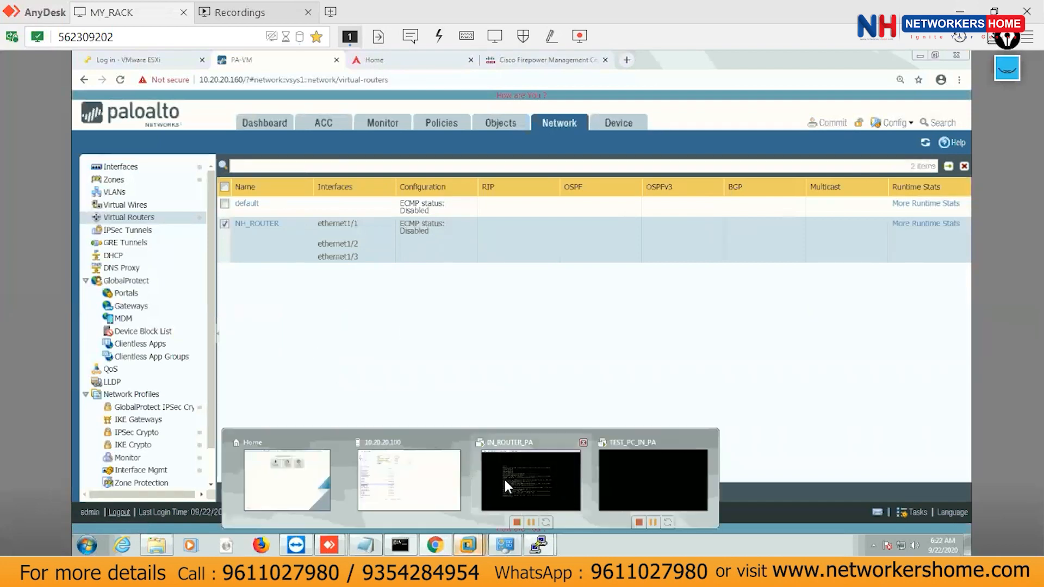
click(529, 472)
click(528, 295)
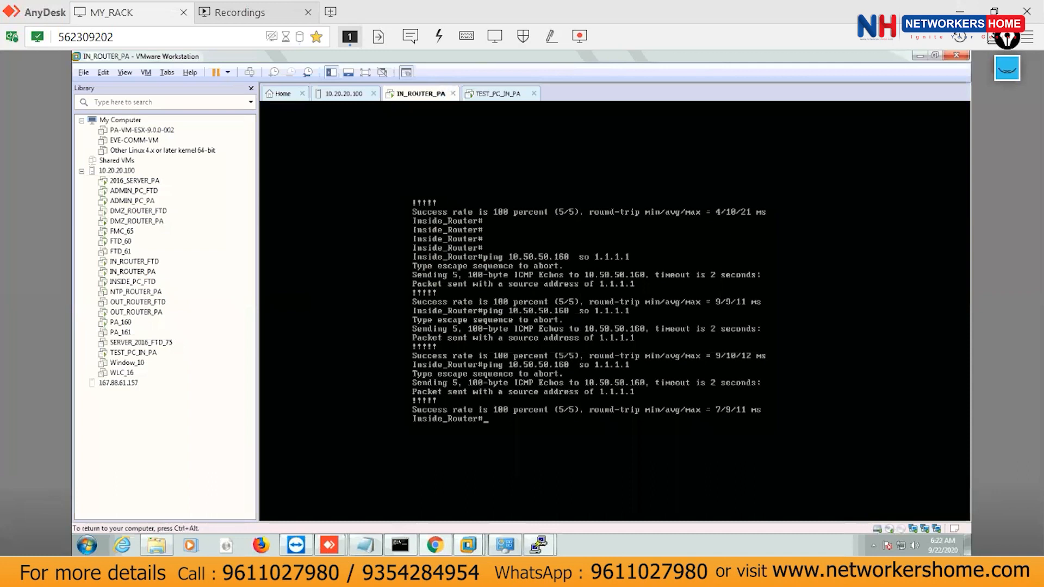
key(Return)
key(Return)
key(Return)
key(Return)
text(config t)
key(Return)
key(Return)
key(Return)
key(Return)
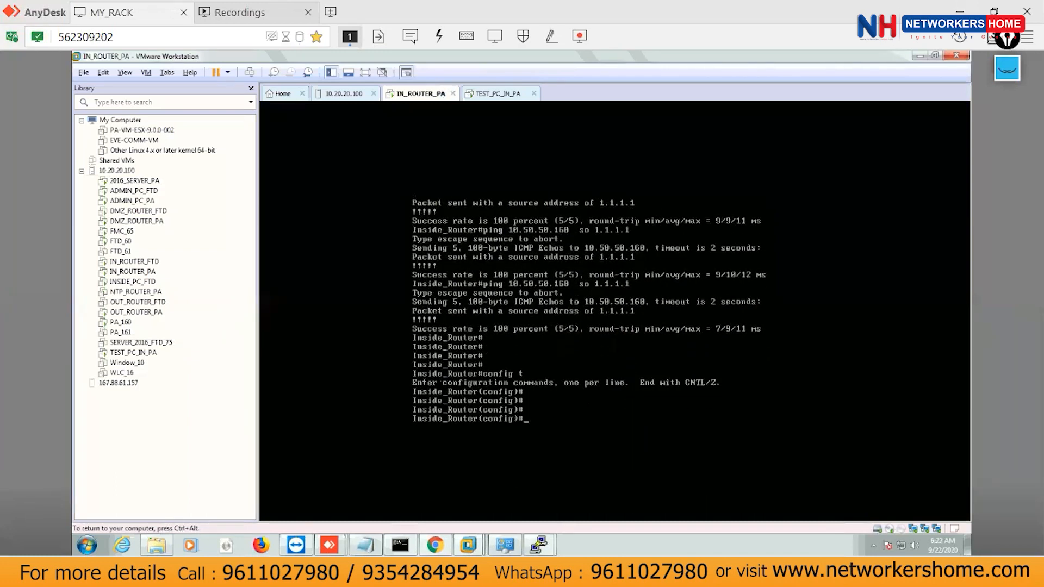
key(Return)
key(Return)
text(no ip route)
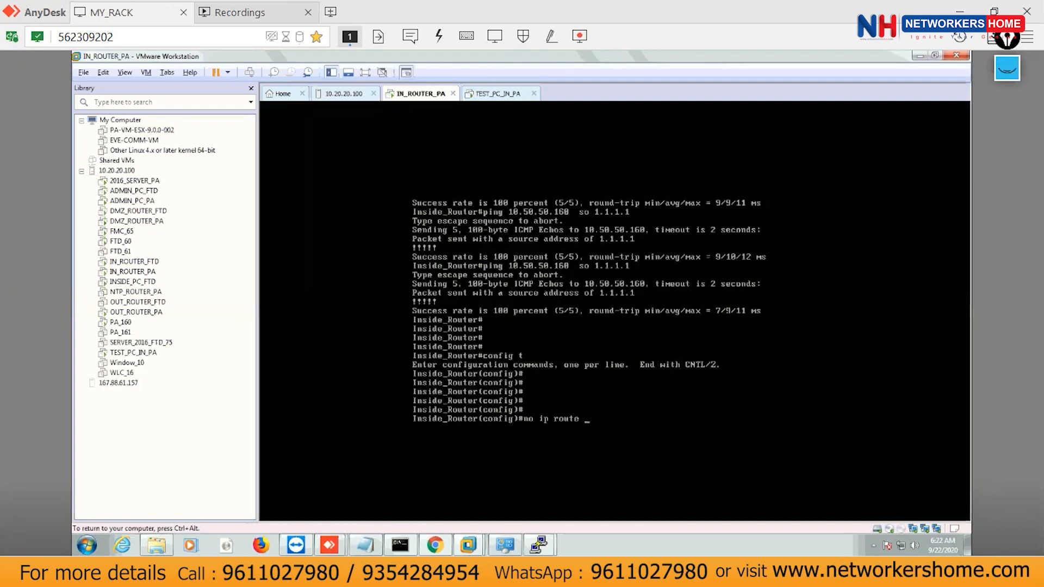
text( 0.0.0.0 0.0.0.0 10.50.50.160)
key(Return)
key(Return)
key(Return)
key(Return)
key(Return)
text(do sh )
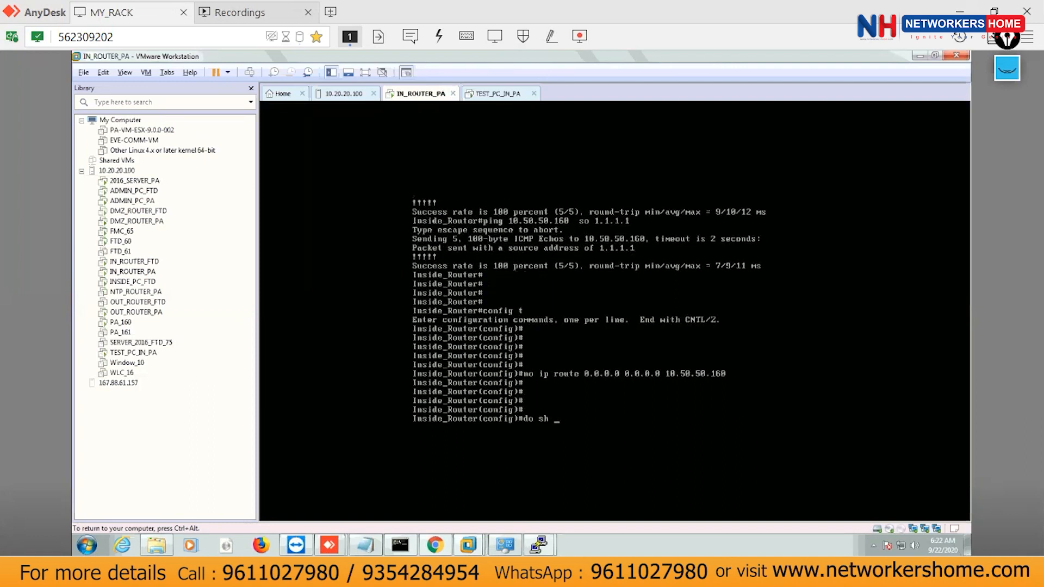
text(ip ro)
key(Tab)
key(Return)
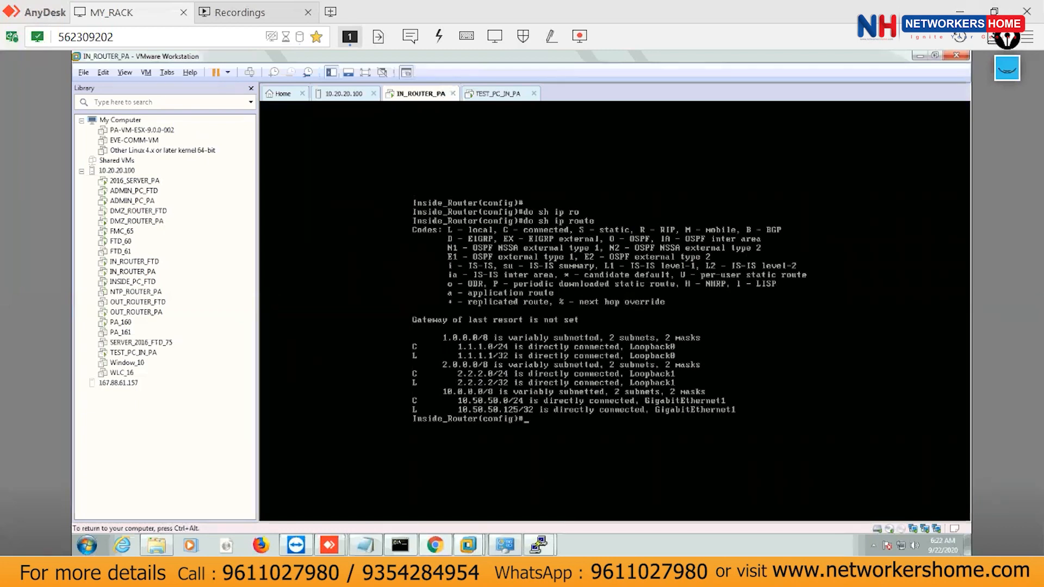
key(Return)
key(Return)
key(Return)
key(Return)
key(Return)
key(Return)
key(Return)
key(Return)
Start OSPF process 10 advertising network 10.50.50.0 0.0.0.255 in area 10.
text(router os)
key(Tab)
text(pf)
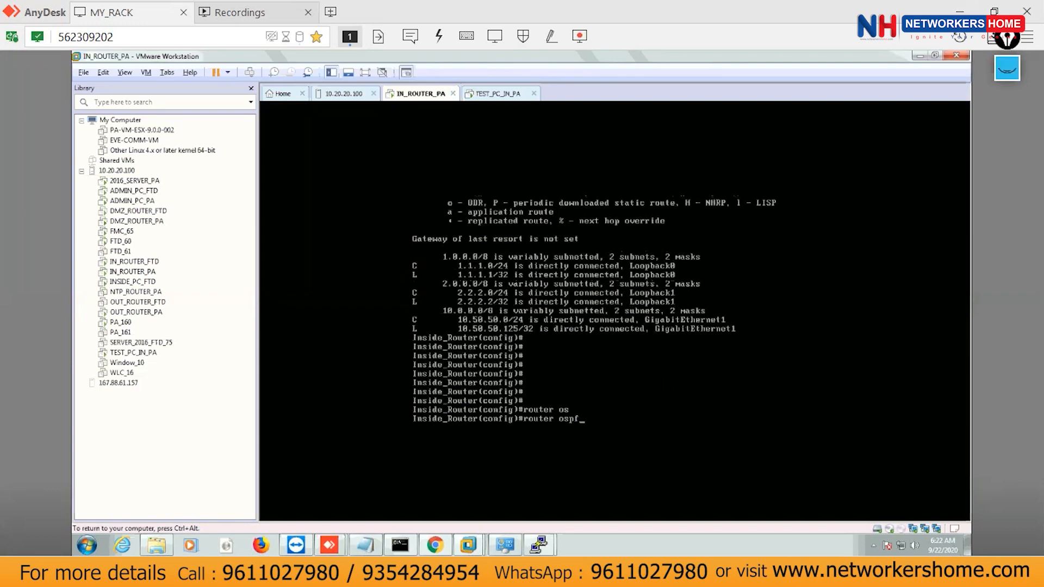
key(Return)
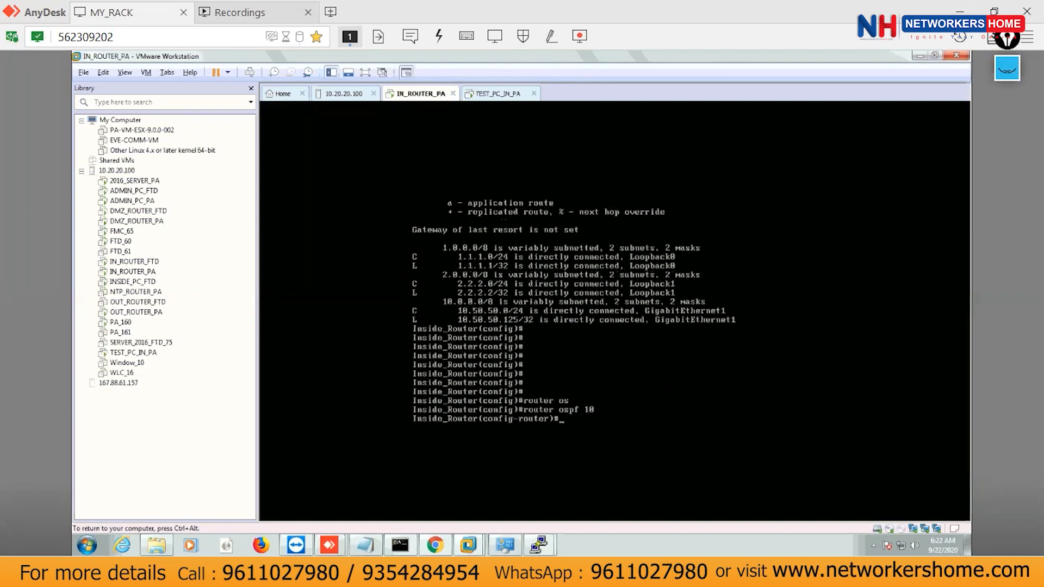
key(Return)
key(Return)
text(netw)
key(Tab)
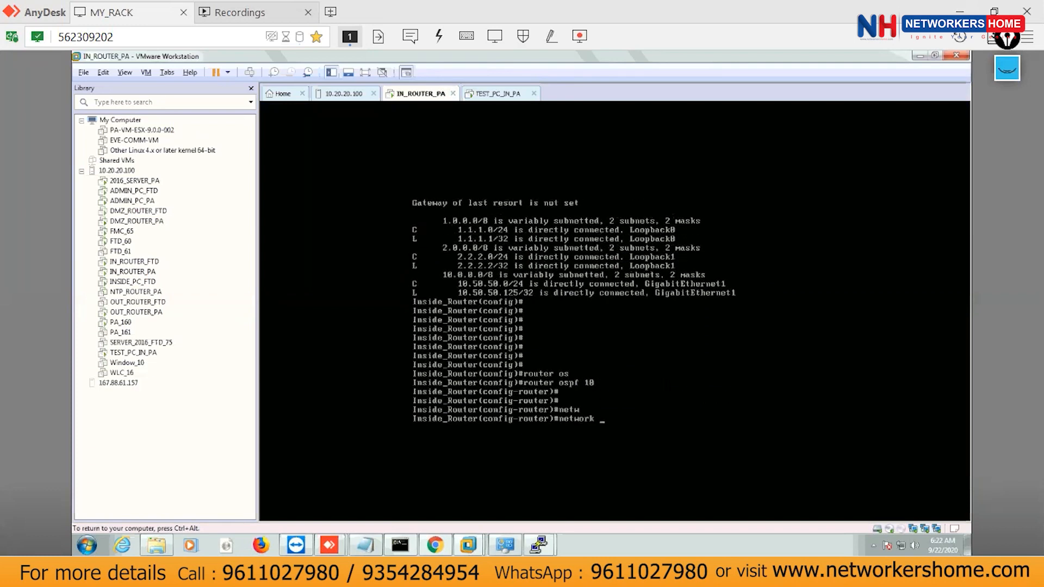
text(10.50.50.0 0.0.0.255 ar)
key(Tab)
text(10)
key(Return)
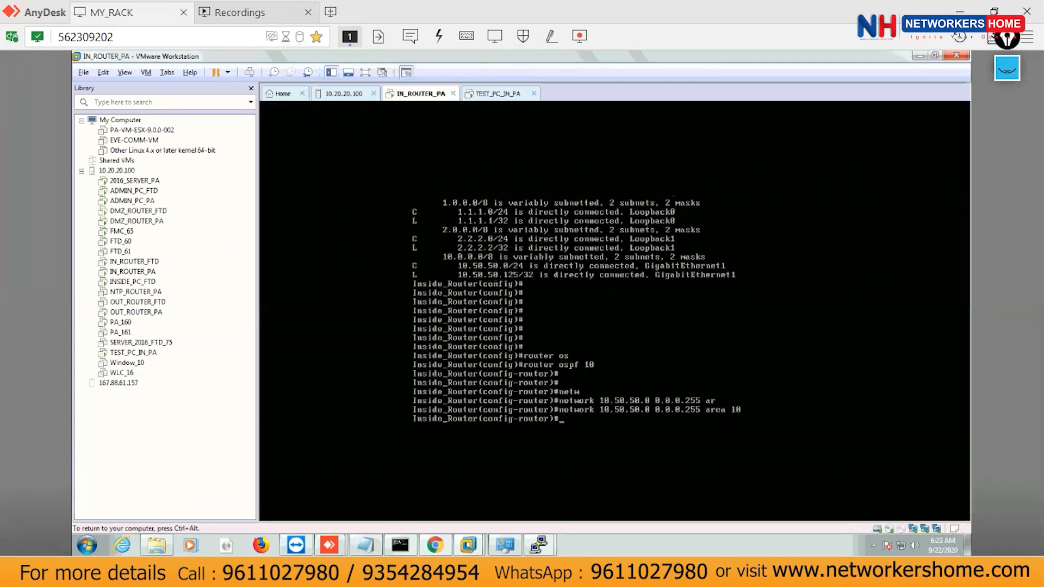
key(Return)
key(Return)
Disable then re-enable OSPF auto-cost, and exit to the privileged prompt.
text(no auto-cost)
key(Tab)
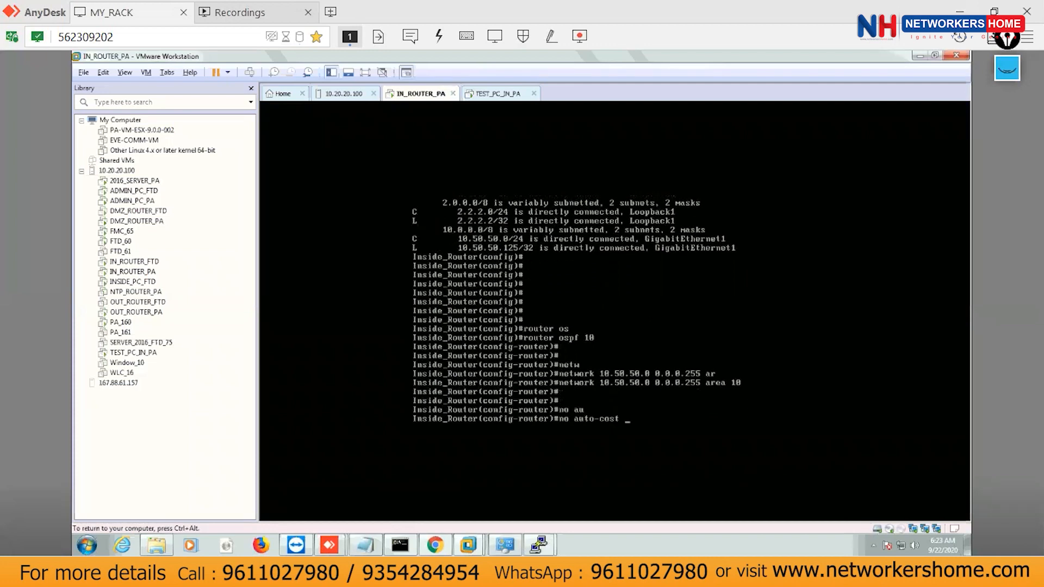
key(Return)
key(Return)
key(Up)
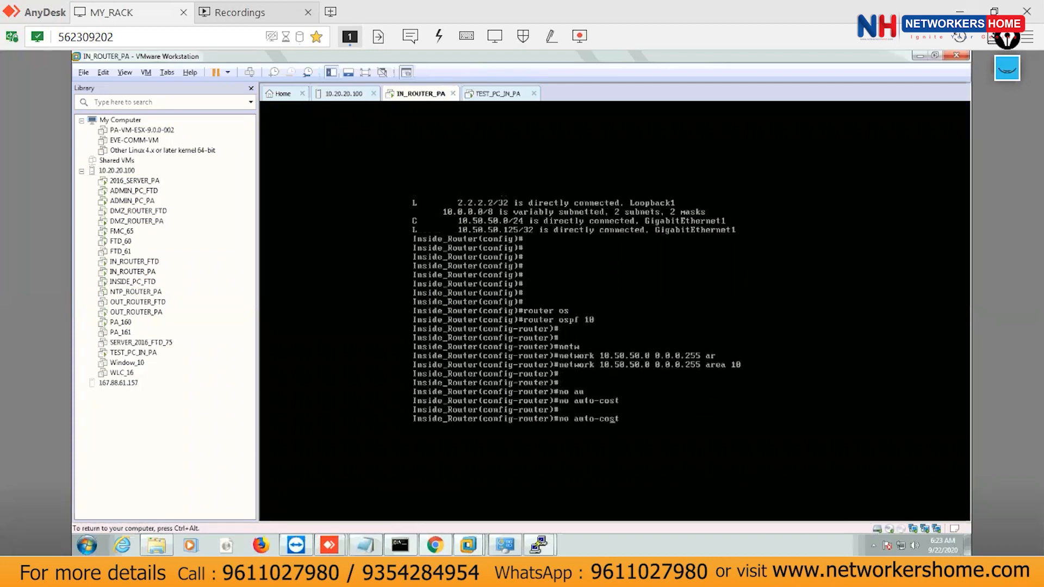
key(BackSpace)
key(BackSpace)
key(Return)
key(Return)
key(Return)
key(Return)
text(exi)
key(Tab)
key(Return)
key(ctrl+z)
key(ctrl+z)
key(ctrl+z)
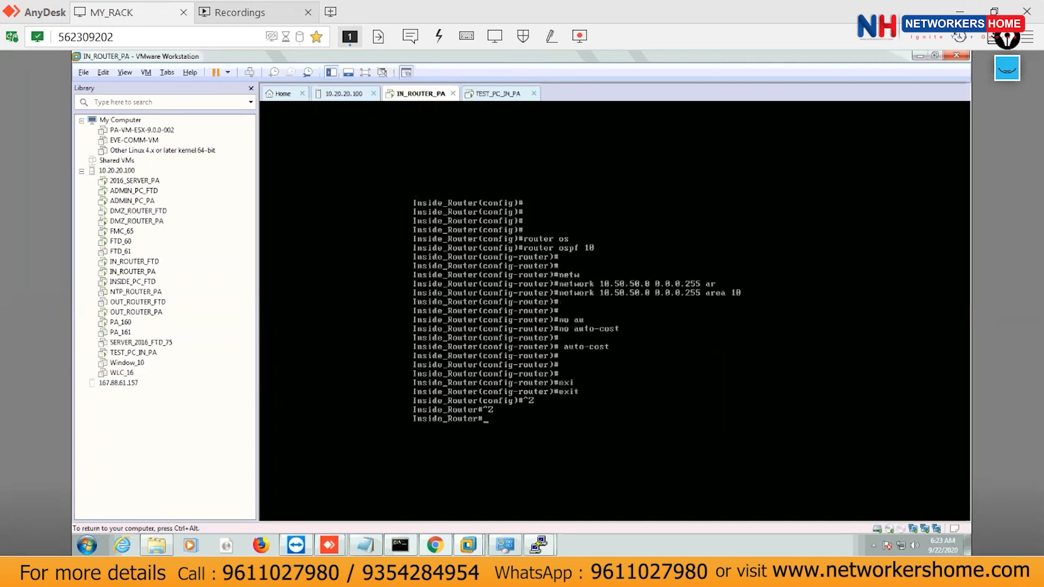
key(Return)
key(Return)
key(Return)
key(Return)
key(Return)
Display the IP routing table, then run show ip ospf neighbor, which lists no neighbors.
text(sh ip route)
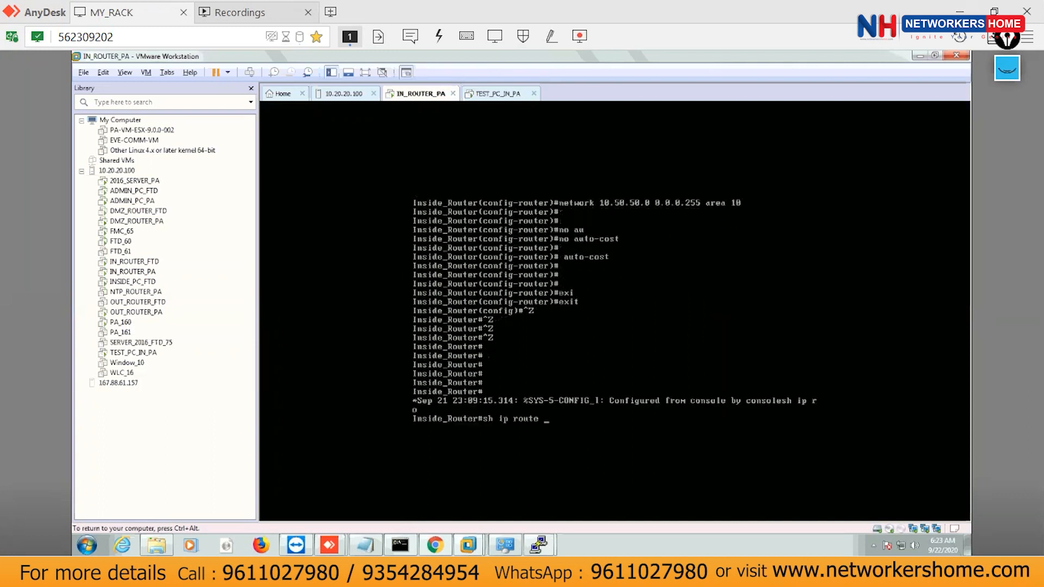
key(Return)
key(Return)
key(Return)
key(Return)
key(Return)
key(Return)
key(Return)
key(Return)
key(Return)
text(sh ip )
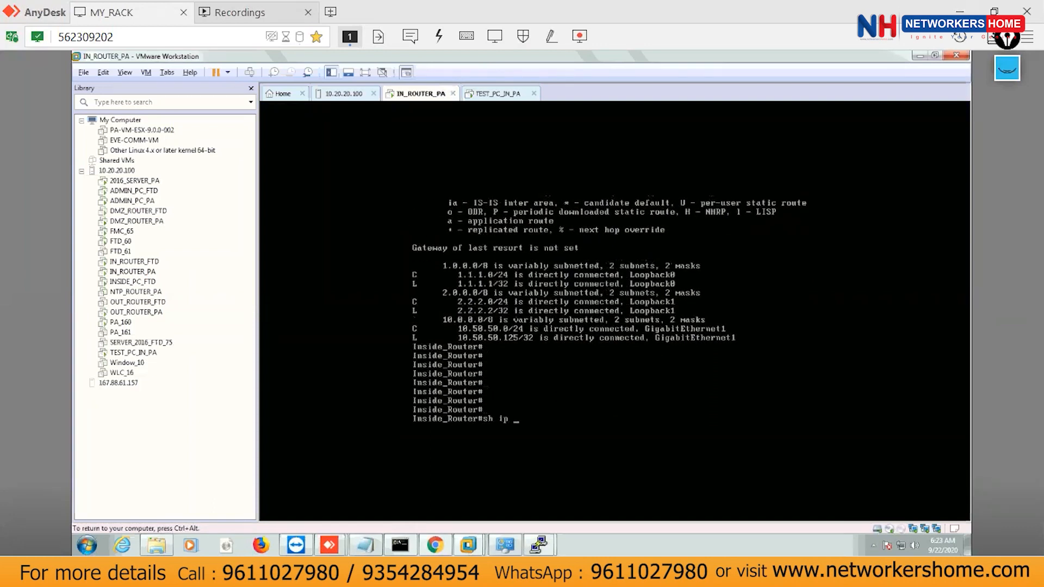
text(ro)
key(Tab)
key(BackSpace)
key(BackSpace)
key(BackSpace)
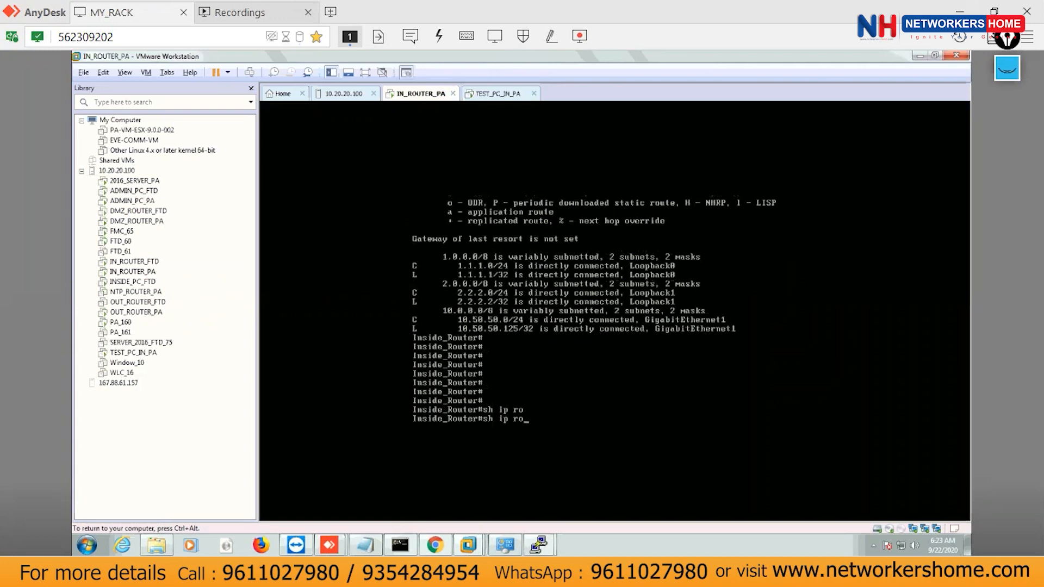
key(BackSpace)
text(os)
key(Tab)
text(nei)
key(Tab)
key(Return)
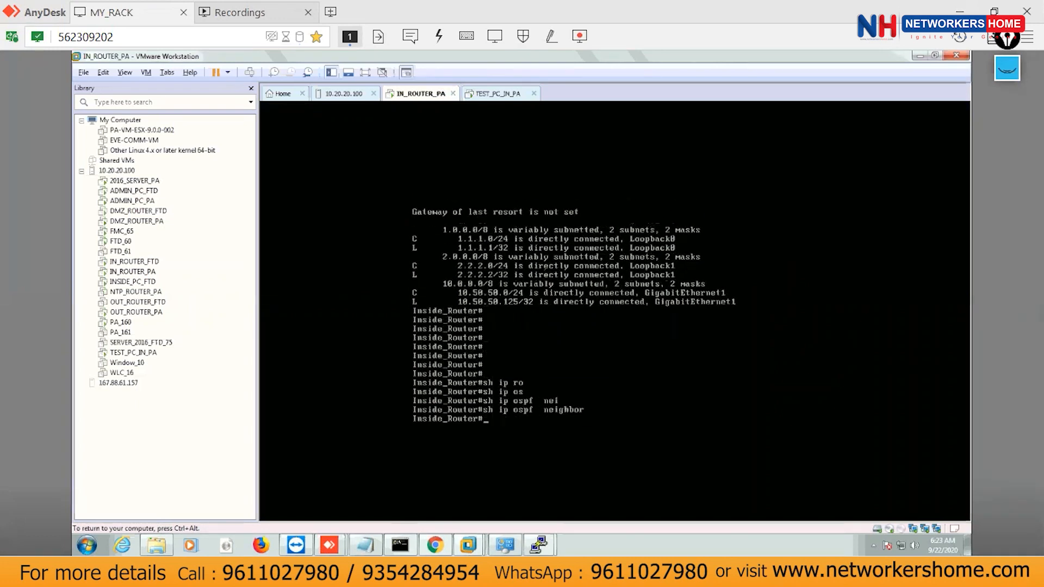
key(Return)
key(Return)
Rerun show ip ospf neighbor a few times; still no OSPF adjacency appears.
key(Up)
key(Return)
key(Return)
key(Return)
key(Return)
key(Up)
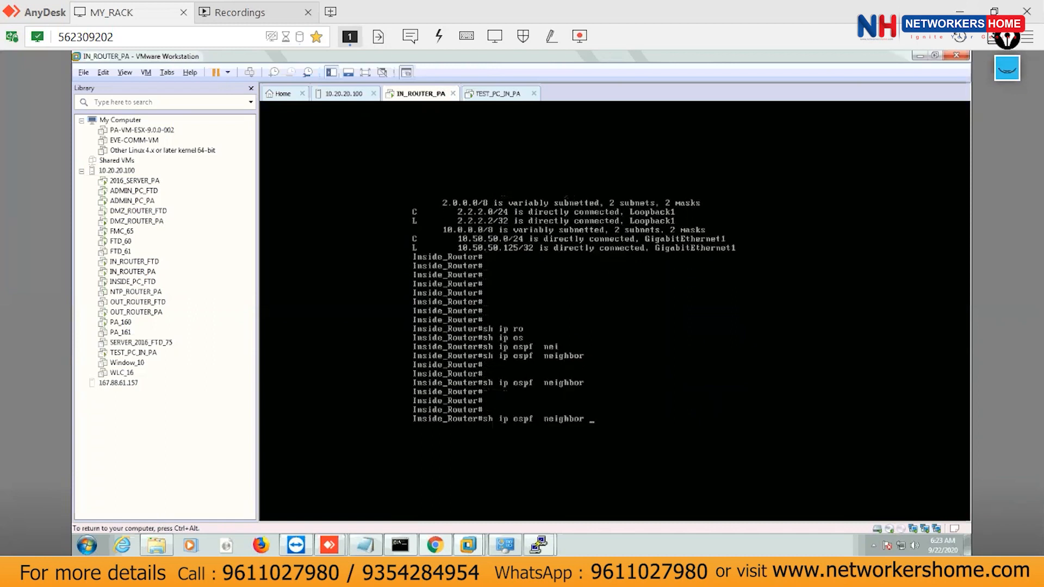
key(Return)
key(Return)
key(Return)
key(Up)
key(Return)
key(Return)
key(Return)
key(Return)
key(Return)
key(Return)
key(Return)
key(Return)
key(Return)
Show ip protocols, confirming OSPF 10, router ID 2.2.2.2, network 10.50.50.0 0.0.0.255 area 10.
text(sh ip protocols)
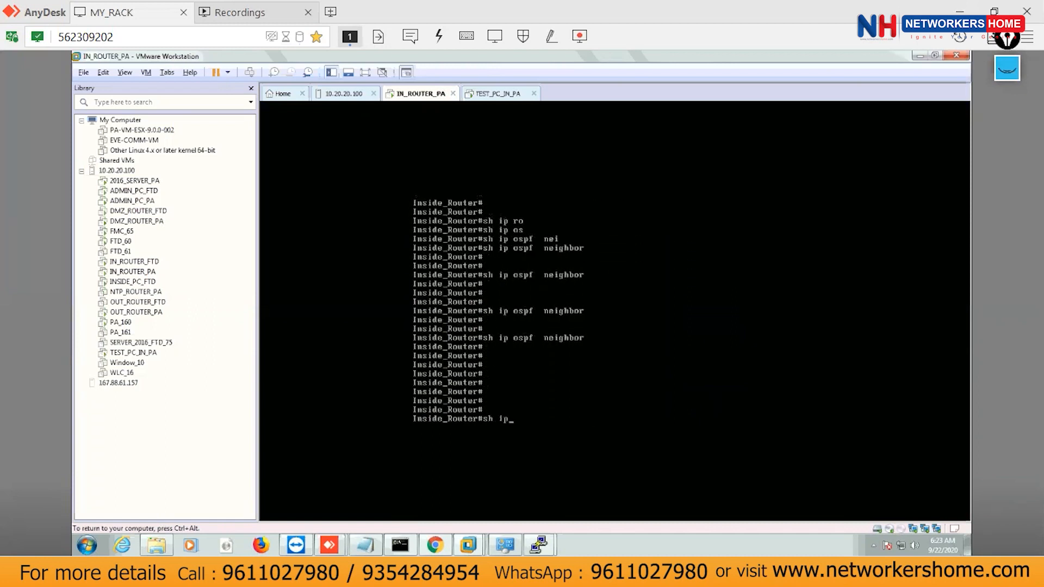
key(Return)
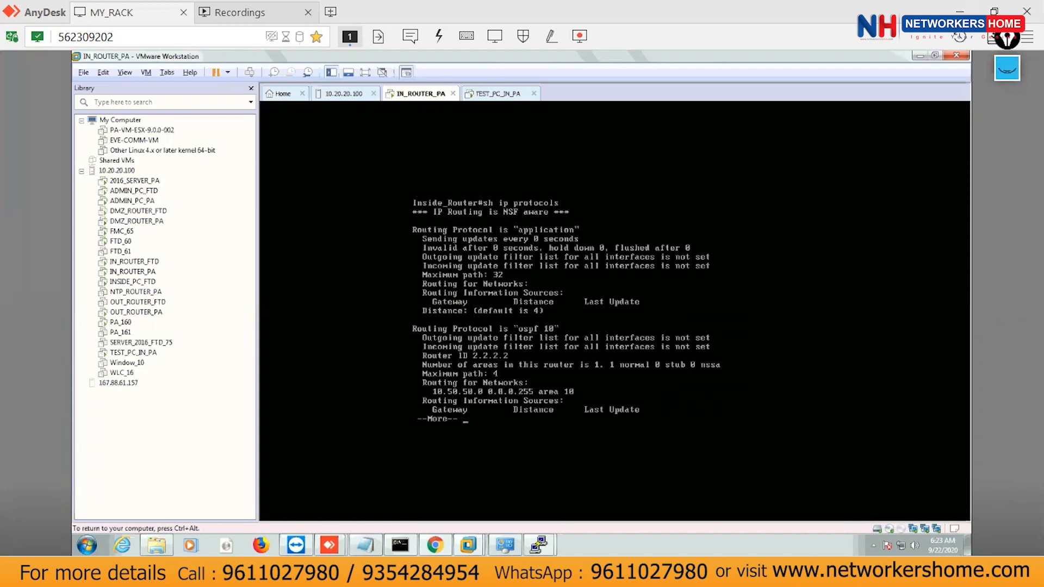
key(Return)
key(Return)
key(Return)
key(Return)
key(Return)
key(Return)
key(Return)
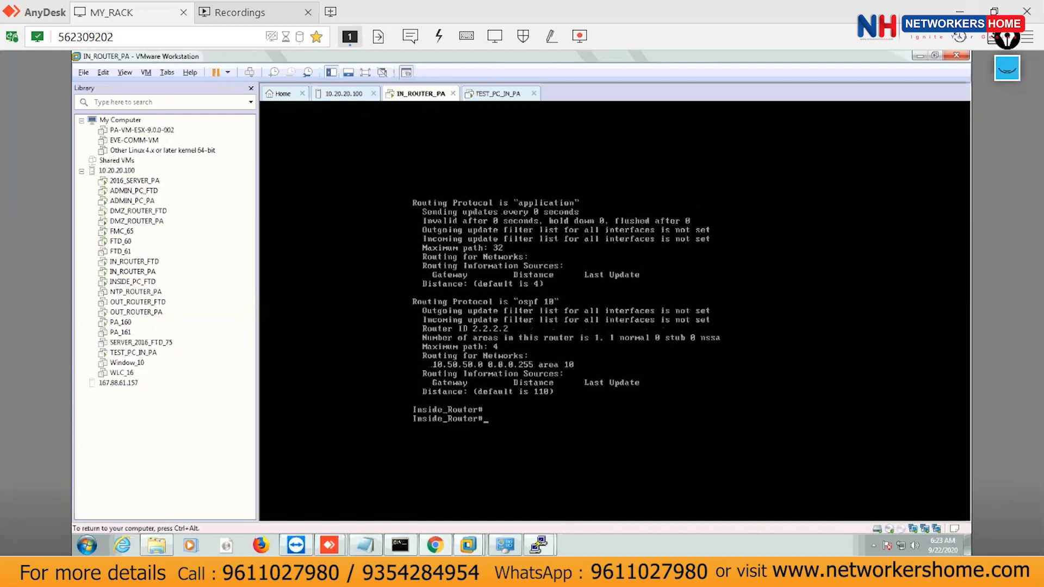
On NH_ROUTER's OSPF tab, enable OSPF with router ID 0.0.0.10 and save with OK.
click(442, 544)
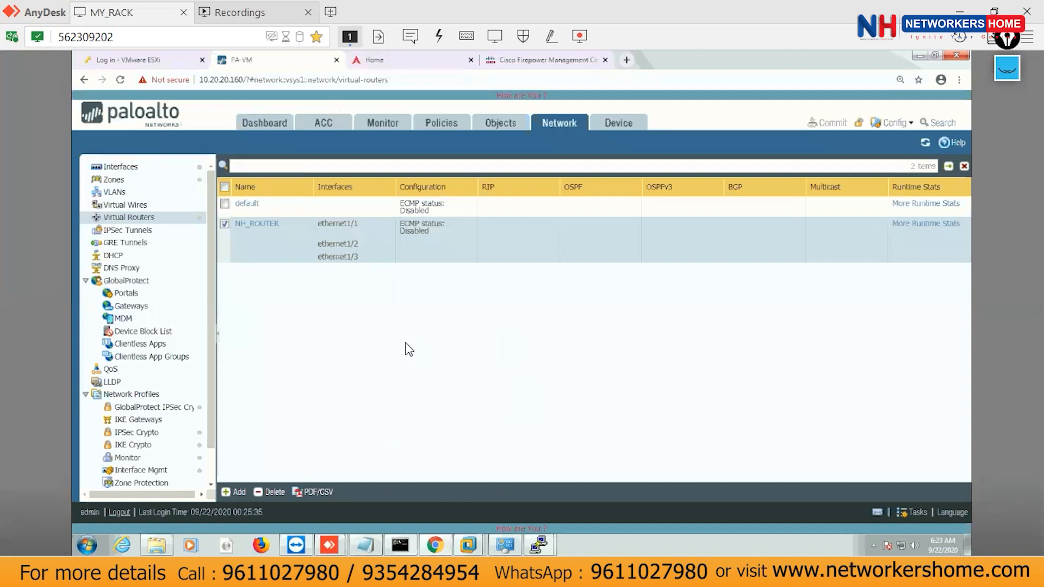
click(254, 224)
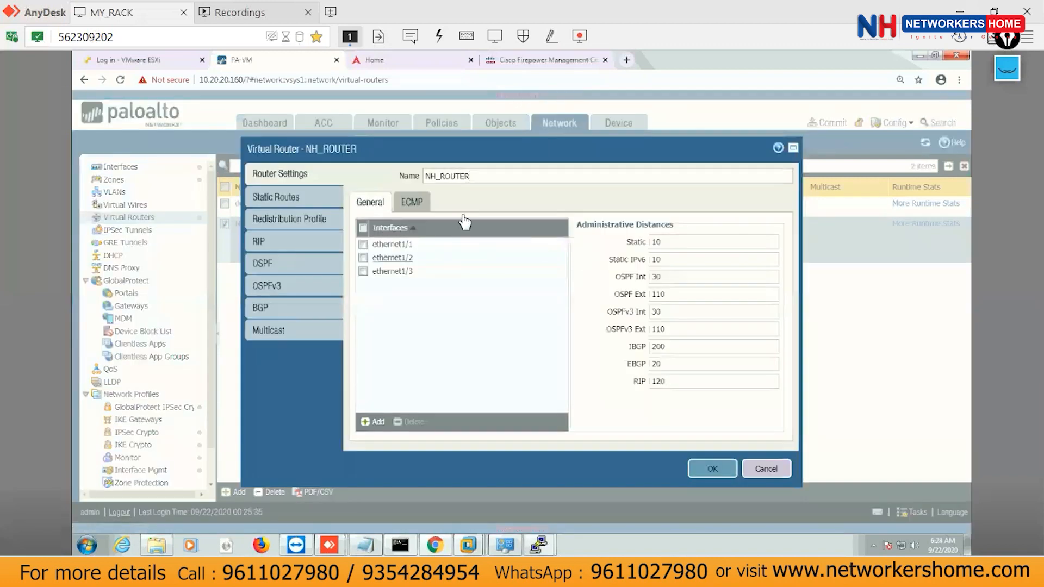
click(280, 266)
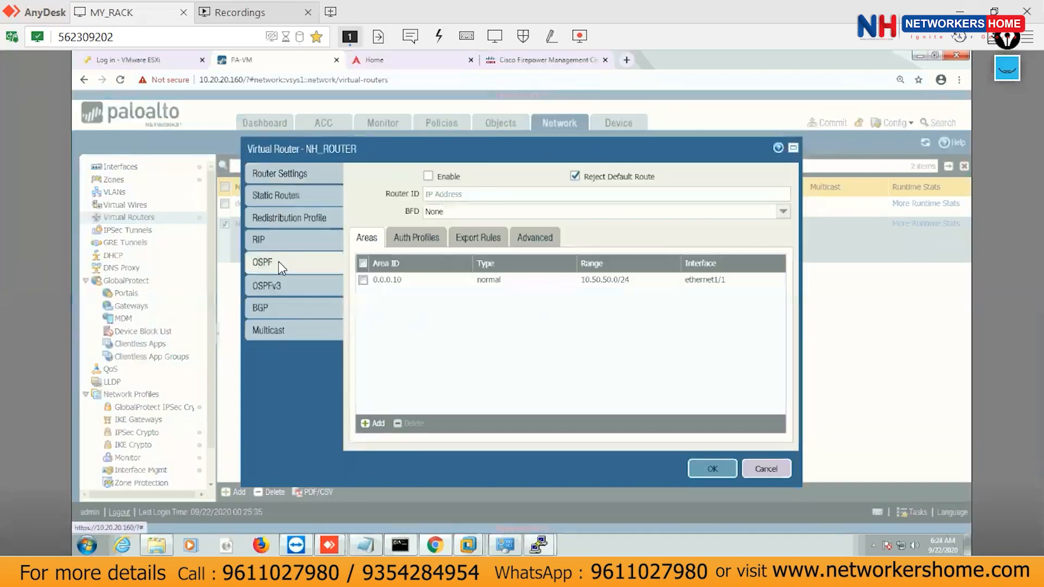
click(429, 177)
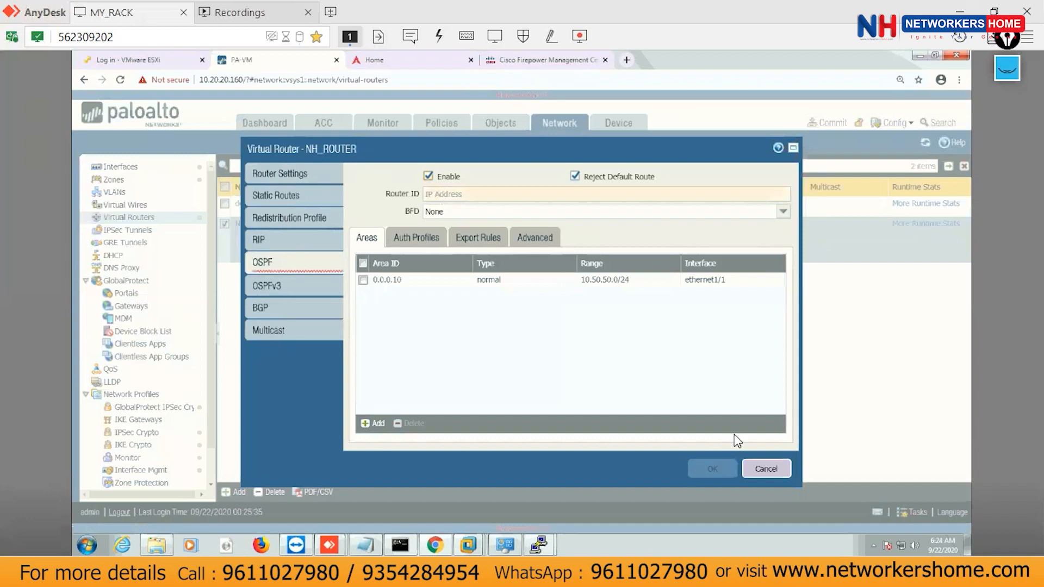
click(495, 195)
text(0.0.0.0)
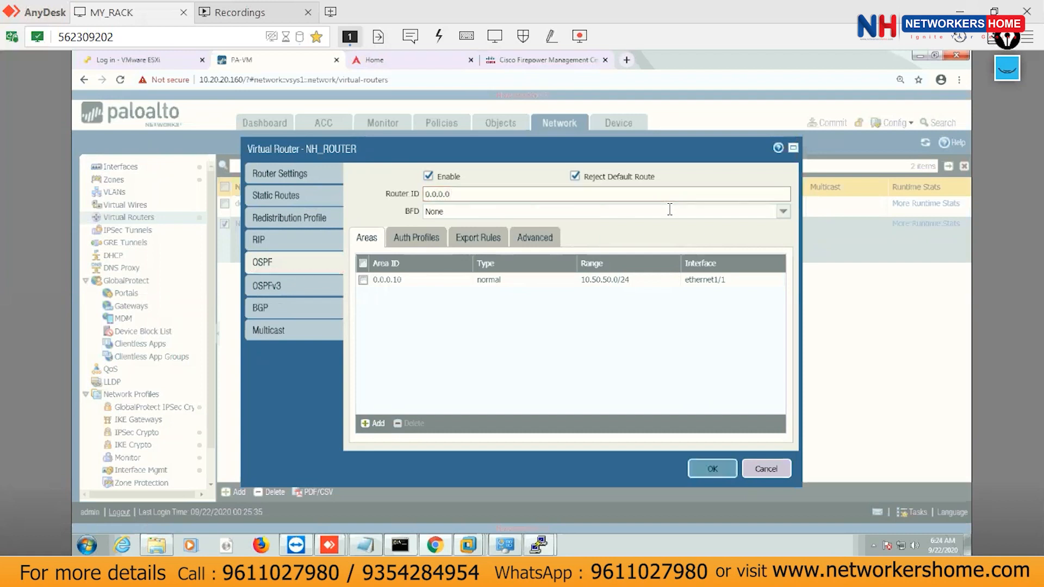
key(BackSpace)
text(10)
click(698, 471)
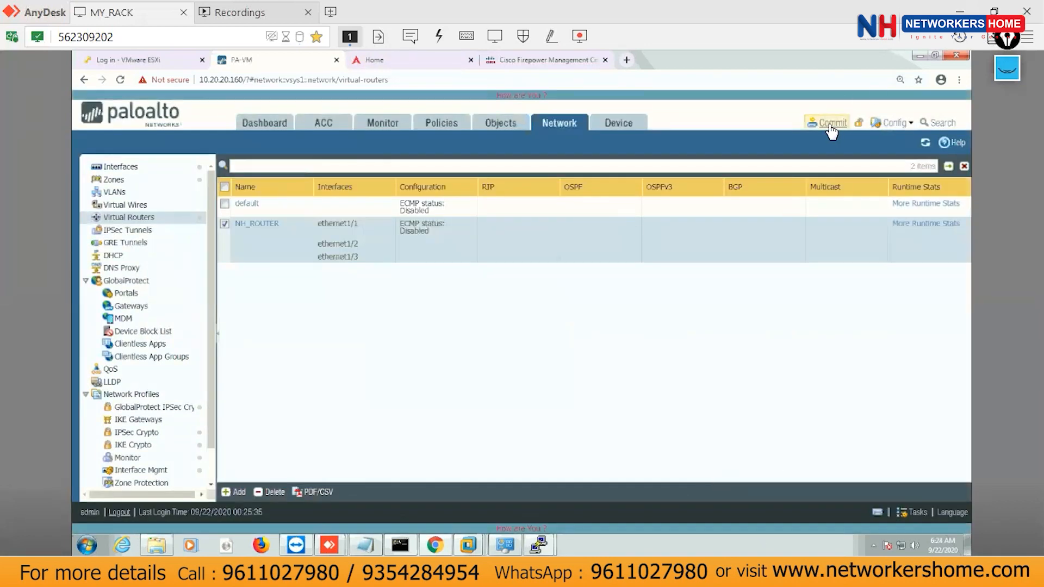
Commit the configuration to the firewall and close the completed Commit Status.
click(832, 126)
click(654, 473)
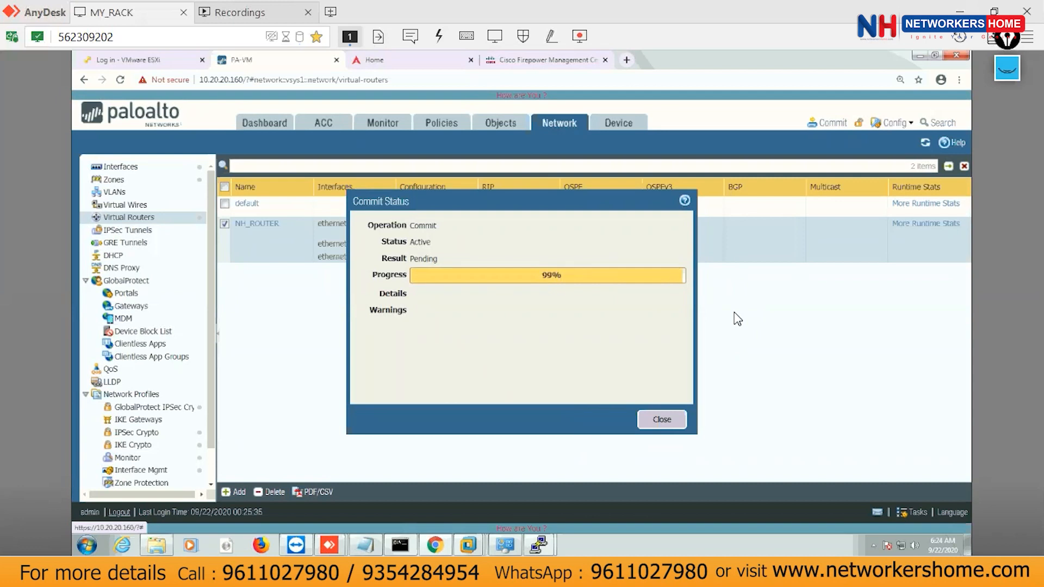
click(661, 420)
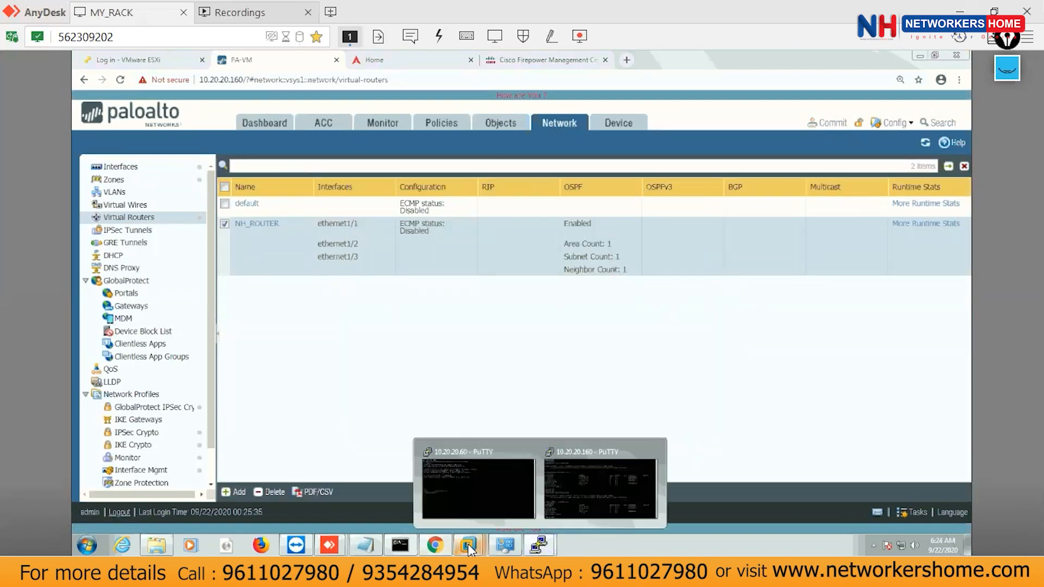
At the IN_ROUTER_PA console, rerun show ip ospf neighbor, showing 0.0.0.10 as FULL/BDR.
mouse_move(468, 544)
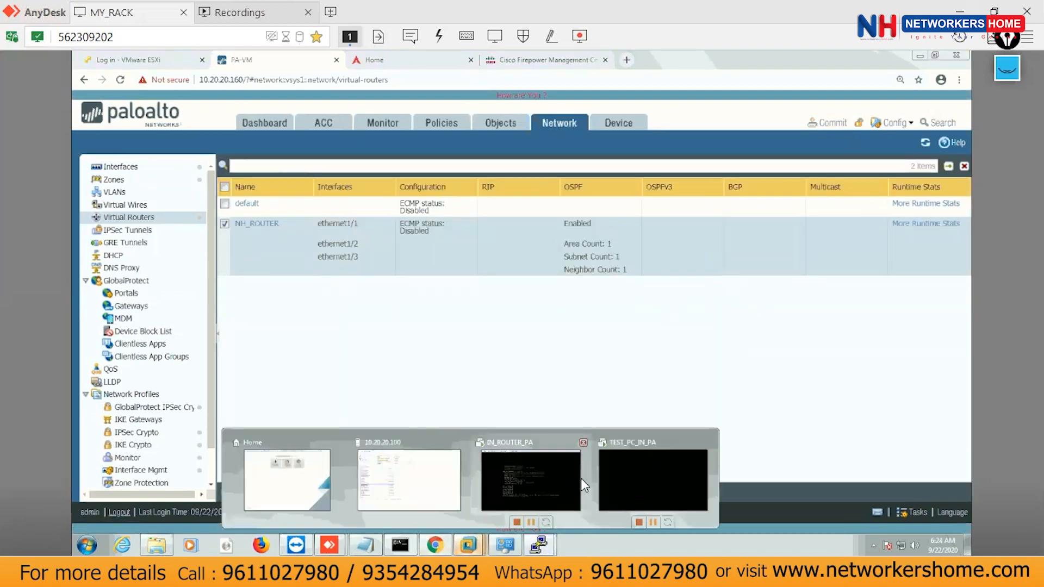
click(534, 476)
click(543, 399)
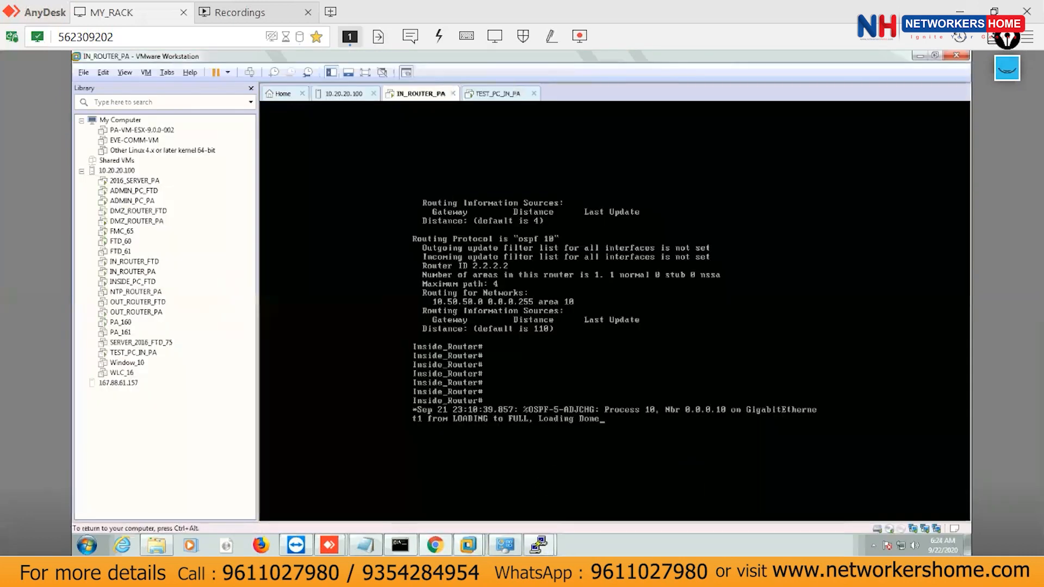
key(Return)
key(Return)
key(Return)
text(sh ip protocols)
key(Up)
key(Up)
key(Return)
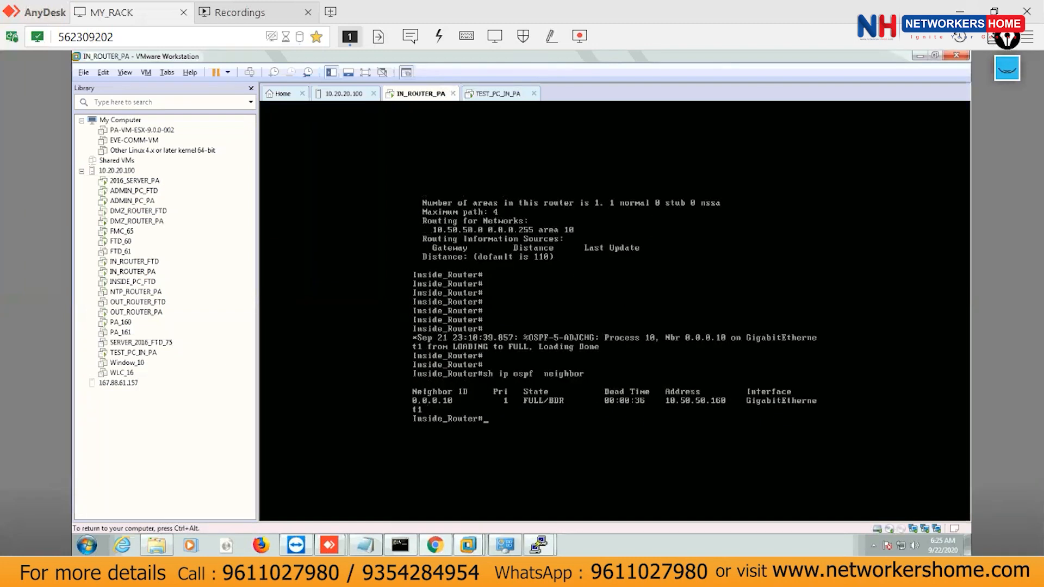
Release the VM with Ctrl+Alt and bring the firewall's PuTTY session forward.
key(ctrl+alt)
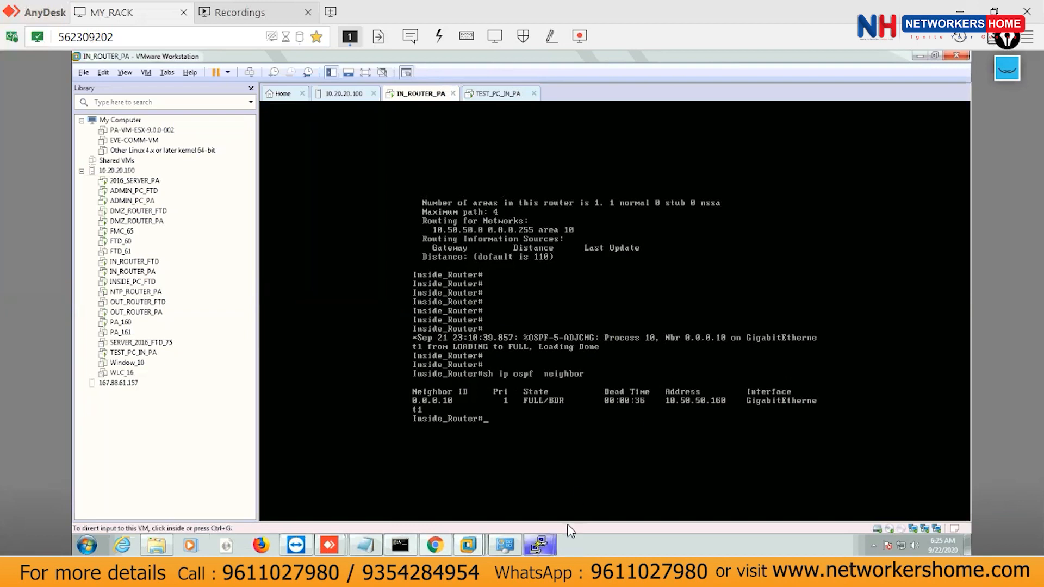
mouse_move(539, 545)
click(617, 488)
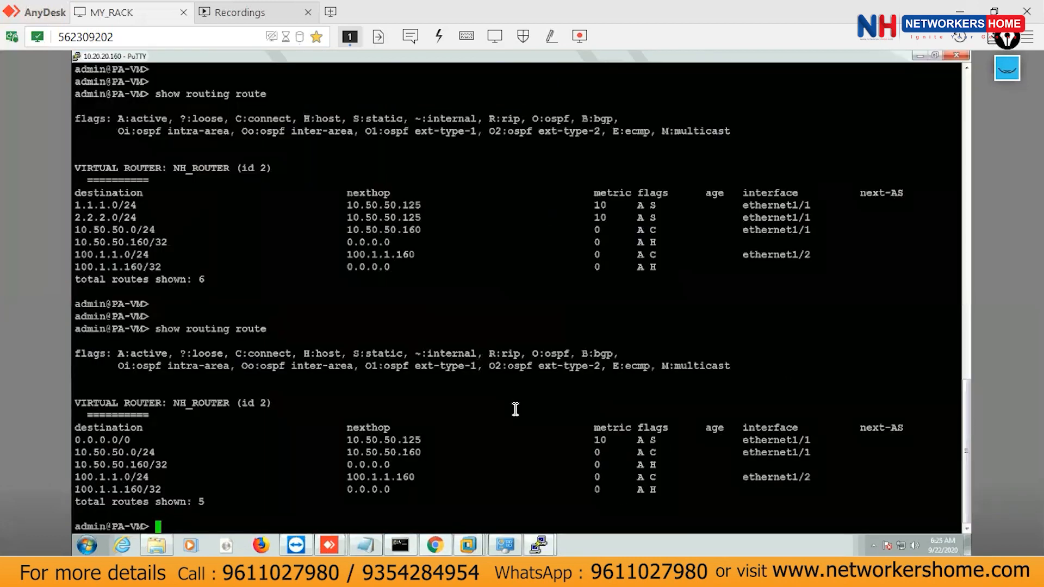
Rerun show routing route and mark the OSPF-learned 10.50.50.0/24 row.
key(Return)
key(Return)
key(Return)
key(Up)
key(Return)
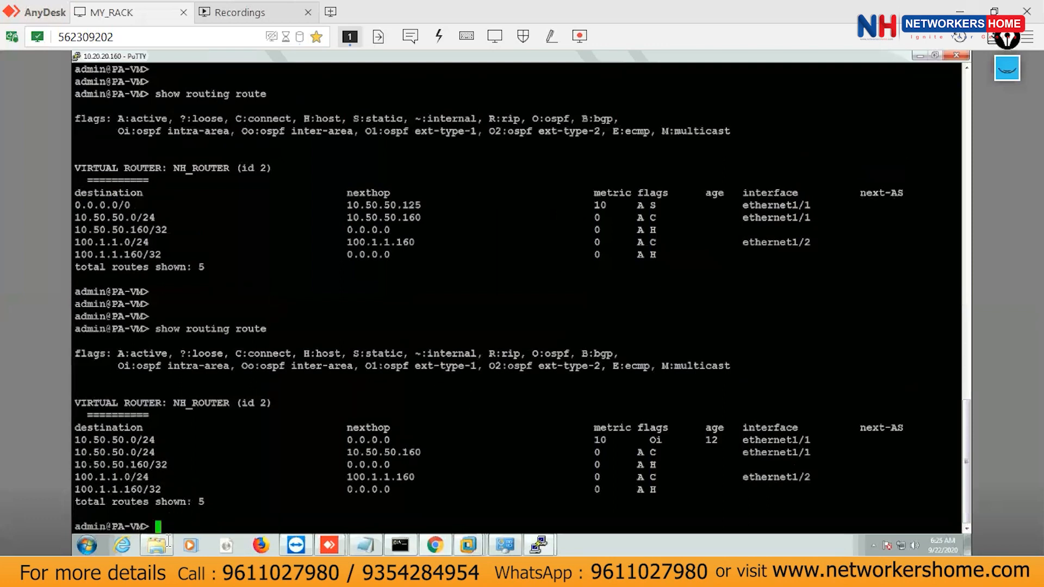
drag(665, 438, 61, 433)
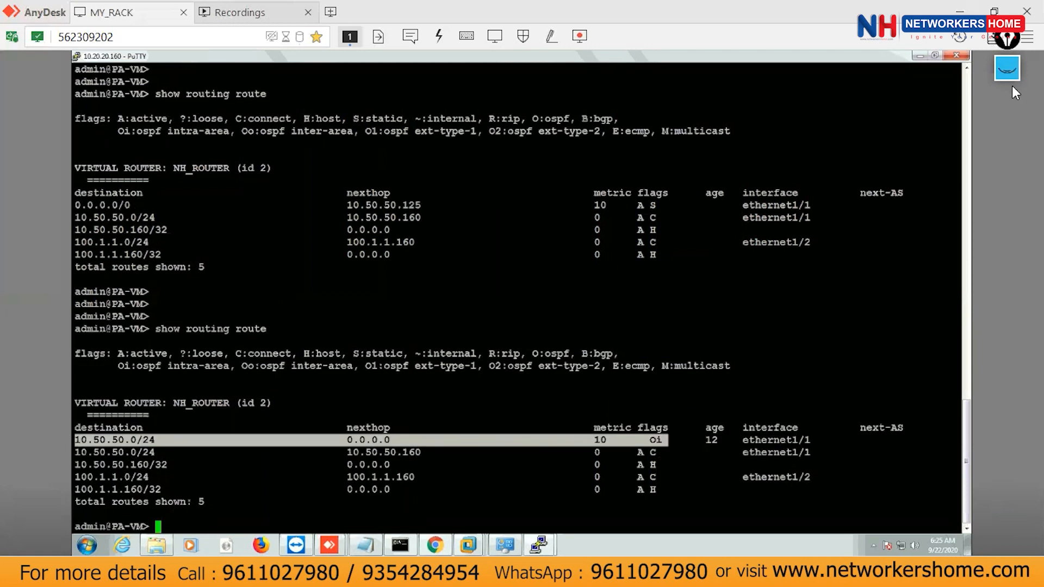
Annotate the table: handwrite 1.1.1.0 and 2.2.2.0, bracket them, and circle the Oi flag.
click(1000, 75)
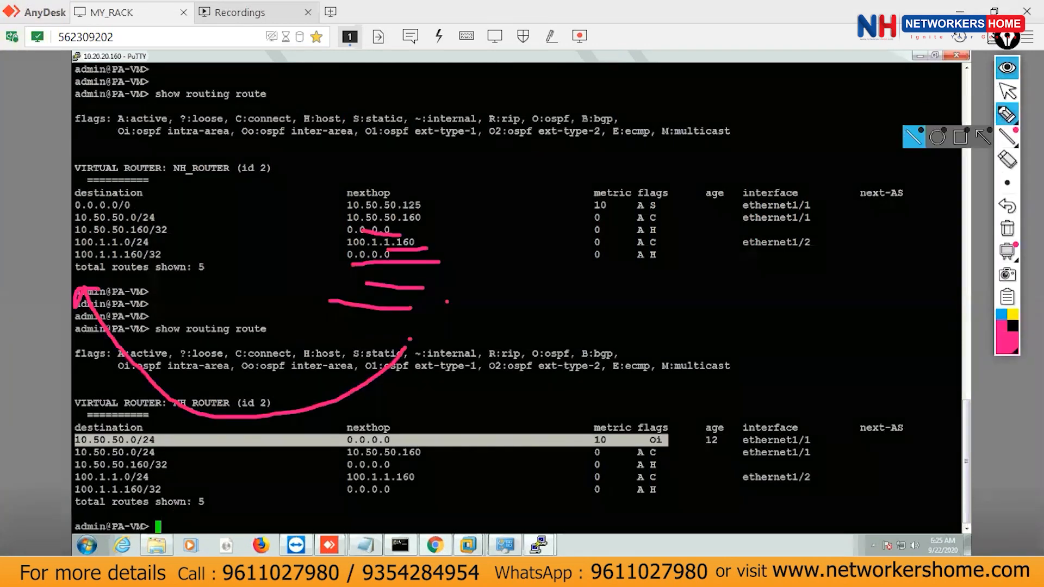
click(1008, 228)
mouse_move(504, 293)
mouse_down()
mouse_move(512, 309)
mouse_move(549, 285)
mouse_move(563, 310)
mouse_move(549, 337)
mouse_move(596, 308)
mouse_up()
drag(543, 381, 590, 332)
drag(471, 301, 508, 387)
mouse_move(585, 245)
mouse_down()
mouse_move(659, 322)
mouse_move(613, 336)
mouse_up()
mouse_move(667, 421)
mouse_down()
mouse_move(644, 444)
mouse_move(677, 454)
mouse_move(660, 433)
mouse_up()
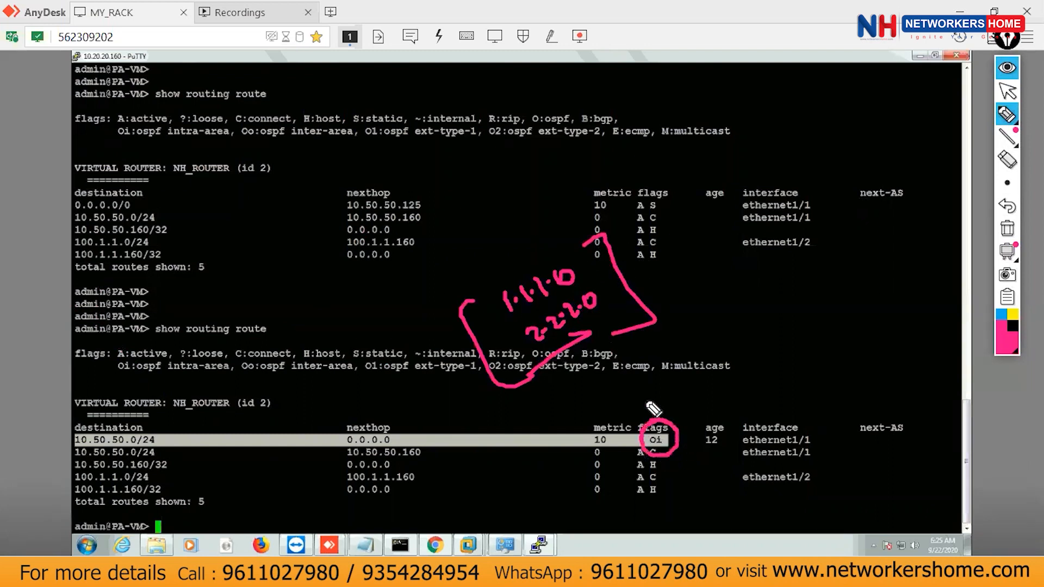
mouse_move(143, 371)
mouse_down()
mouse_move(166, 387)
mouse_move(234, 352)
mouse_move(142, 362)
mouse_move(146, 381)
mouse_move(256, 352)
mouse_move(144, 381)
mouse_up()
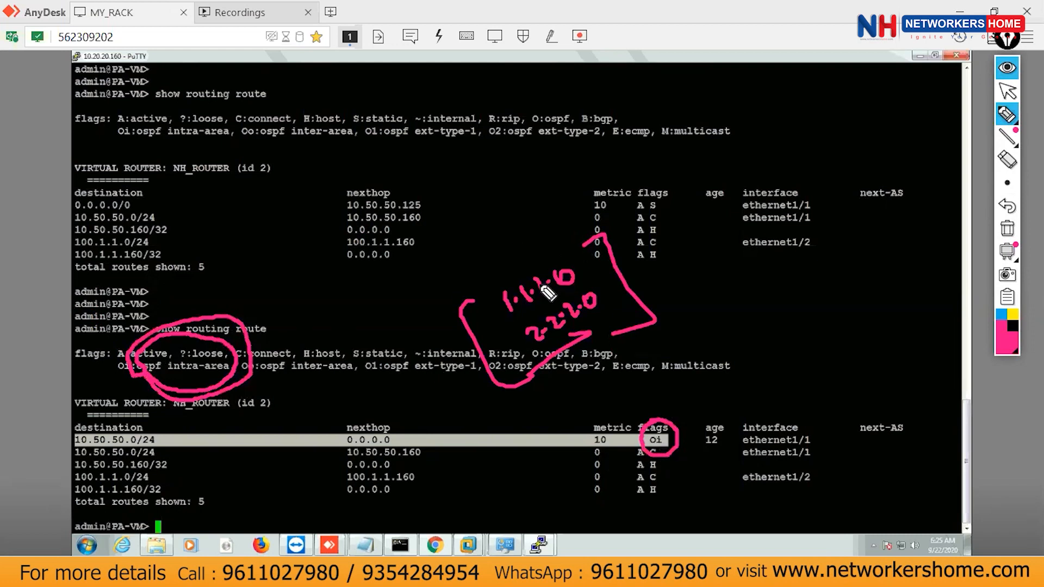
click(1006, 93)
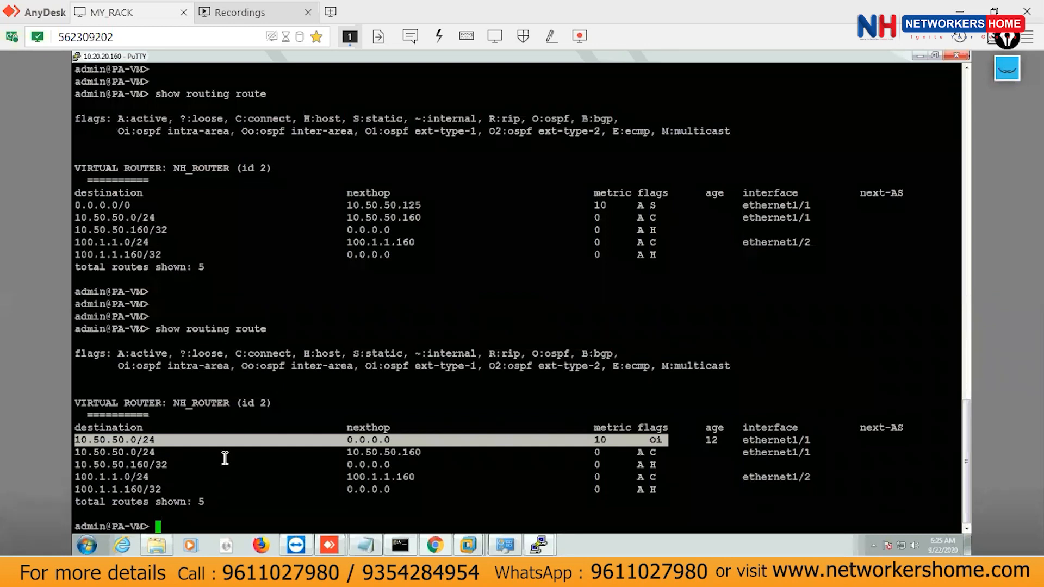
Clear the ink and rewrite 1.1.1.0 and 2.2.2.0, circling them with lines to the routes.
click(1007, 68)
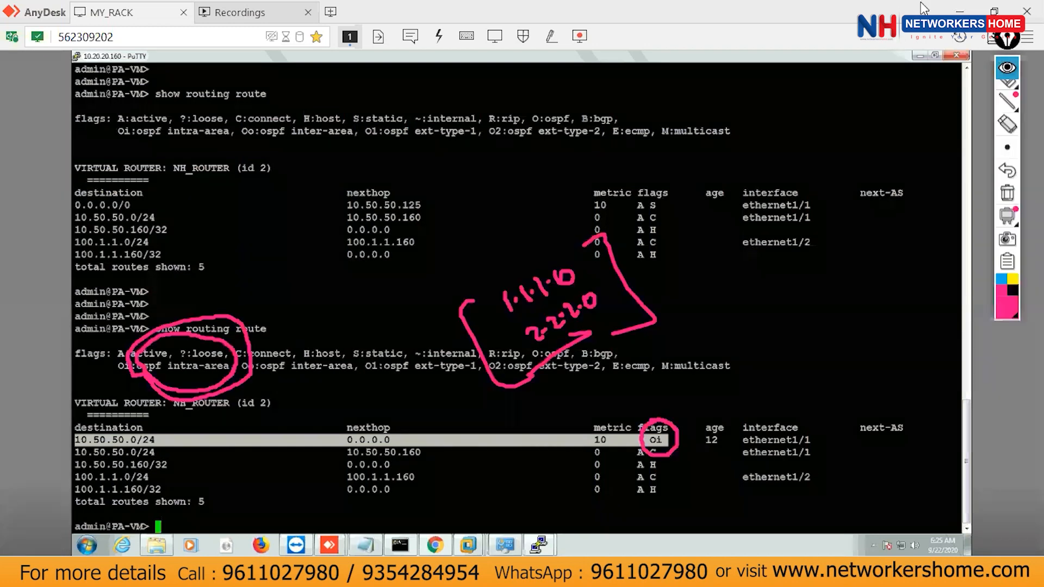
click(1007, 228)
click(1008, 114)
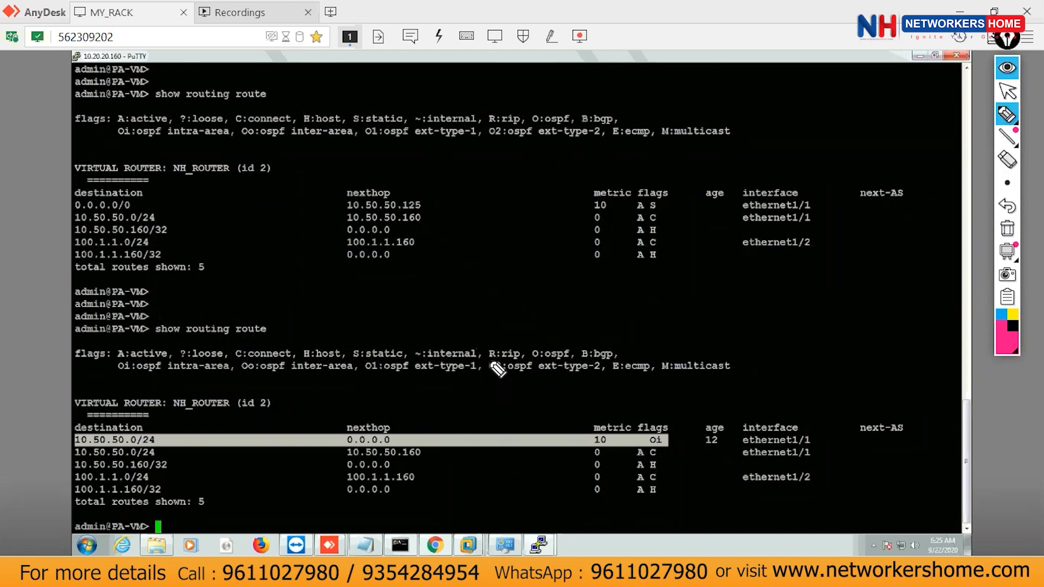
drag(438, 254, 438, 297)
mouse_move(459, 250)
mouse_down()
mouse_move(458, 278)
mouse_move(502, 247)
mouse_up()
mouse_move(443, 324)
mouse_down()
mouse_move(461, 334)
mouse_move(507, 321)
mouse_up()
click(464, 323)
click(493, 313)
click(514, 297)
drag(525, 284, 526, 285)
drag(441, 383, 533, 309)
mouse_move(402, 251)
mouse_down()
mouse_move(405, 365)
mouse_move(434, 383)
mouse_up()
drag(532, 222, 564, 345)
drag(399, 241, 593, 178)
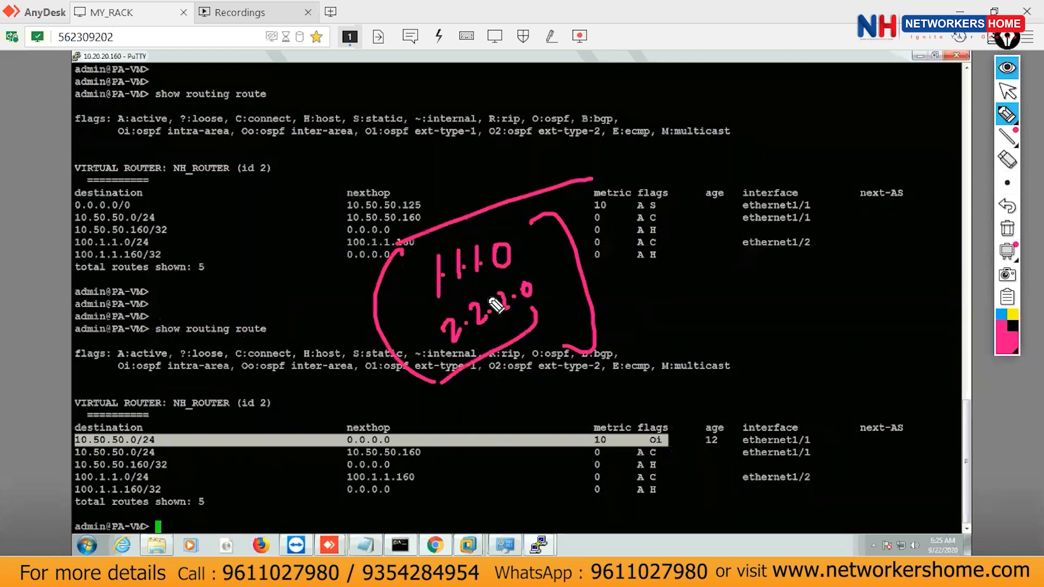
drag(384, 443, 668, 343)
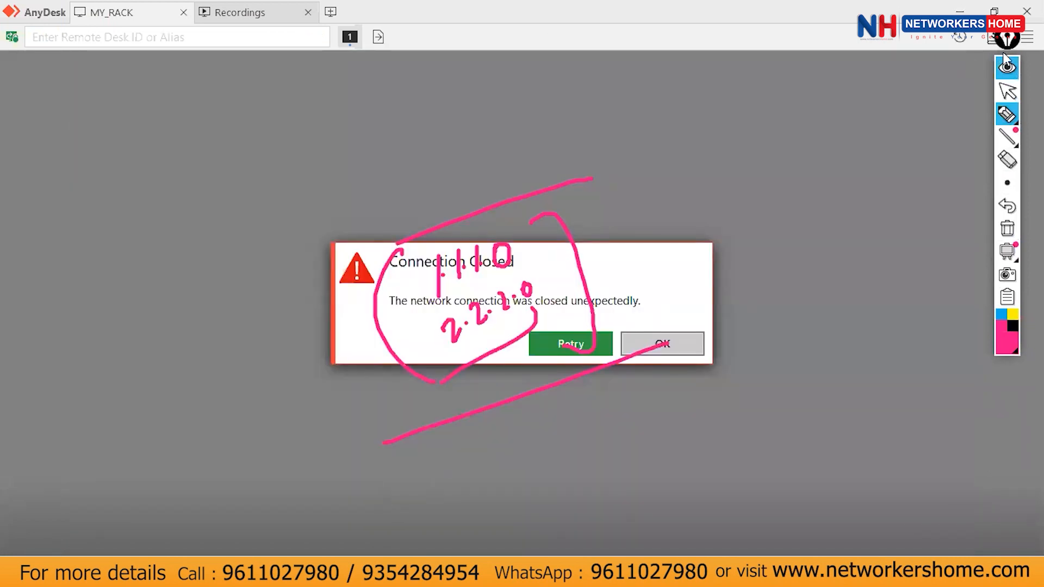
Retry MY_RACK and try Power on twice via Wake-On-LAN, then close the MY_RACK tab.
click(1008, 65)
click(587, 345)
click(580, 346)
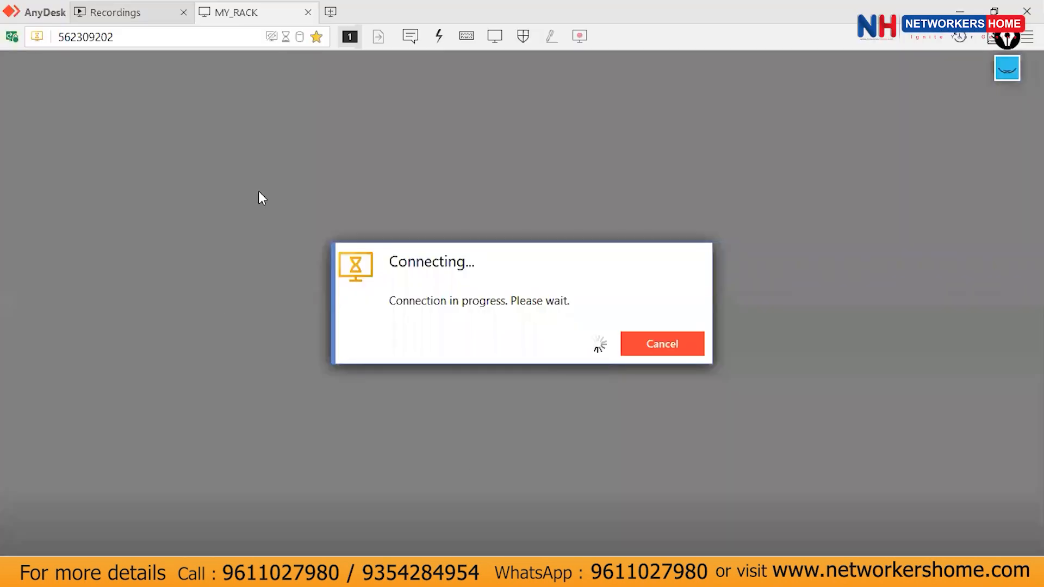
click(492, 375)
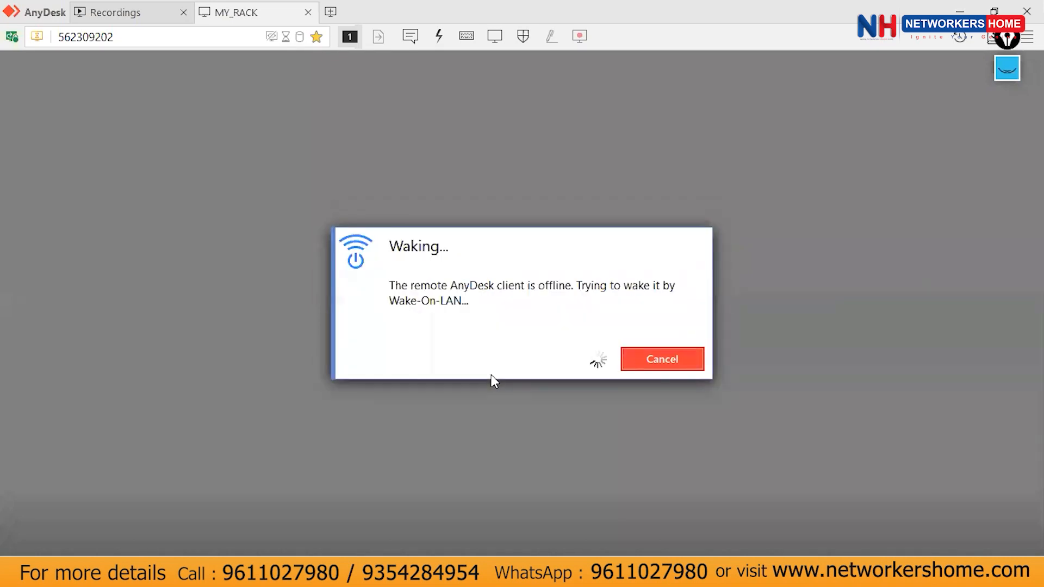
click(583, 342)
click(496, 376)
click(308, 12)
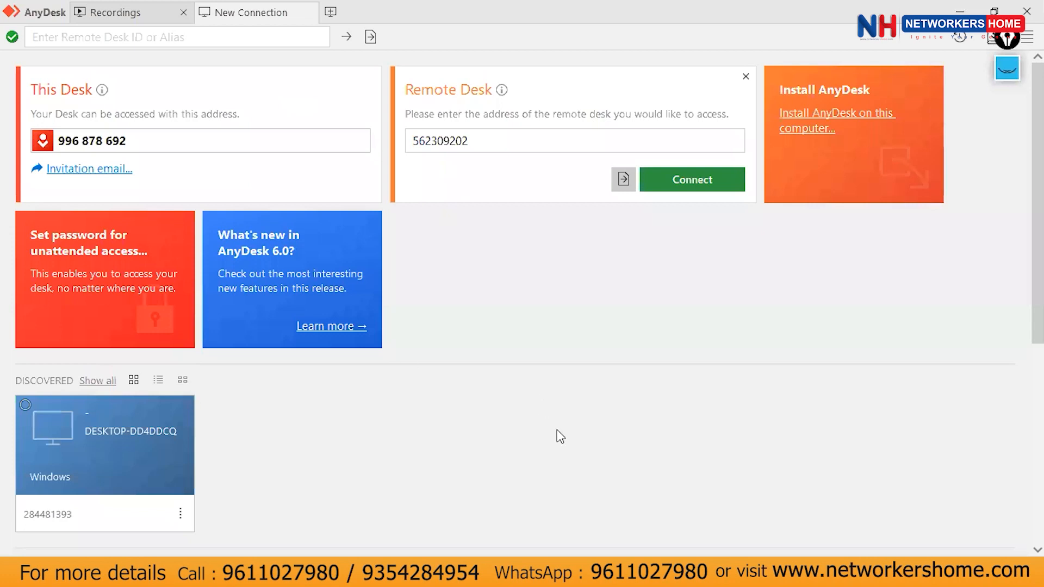
Try connecting to discovered desk DESKTOP-DD4DDCQ, cancel the Client Offline dialog, and minimize AnyDesk.
scroll(606, 163, down, 5)
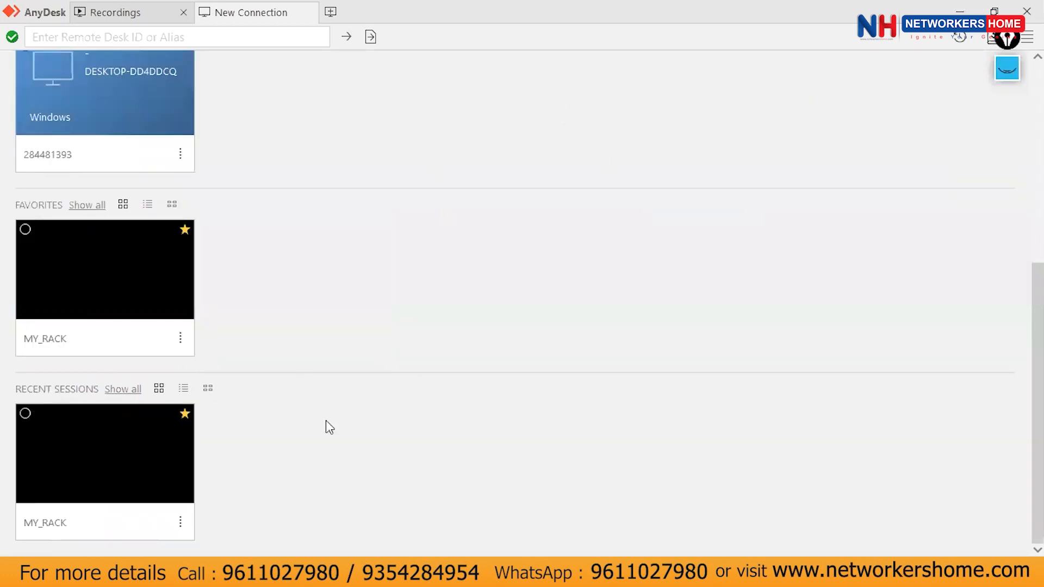
scroll(578, 51, up, 5)
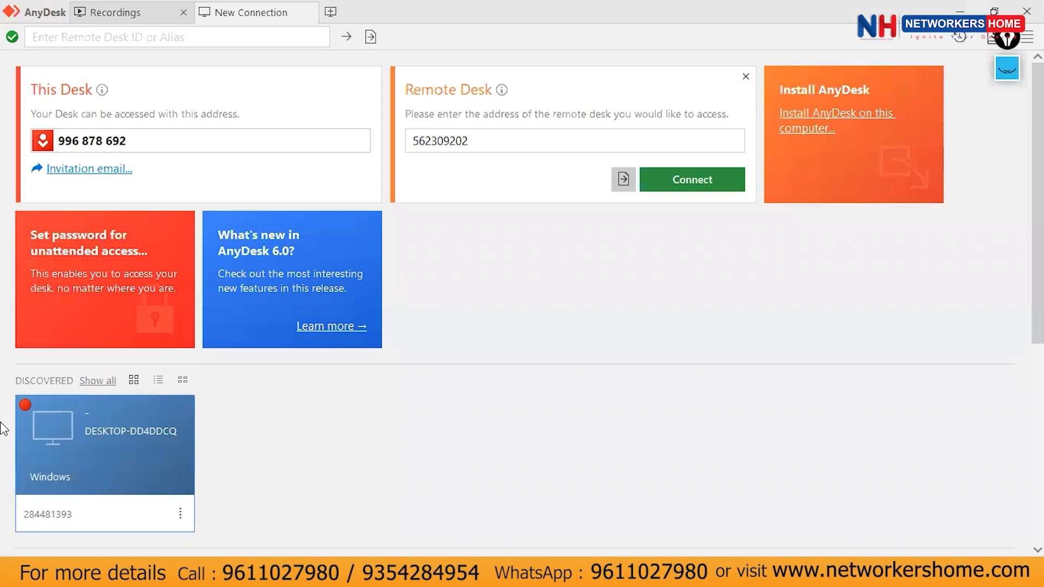
click(960, 11)
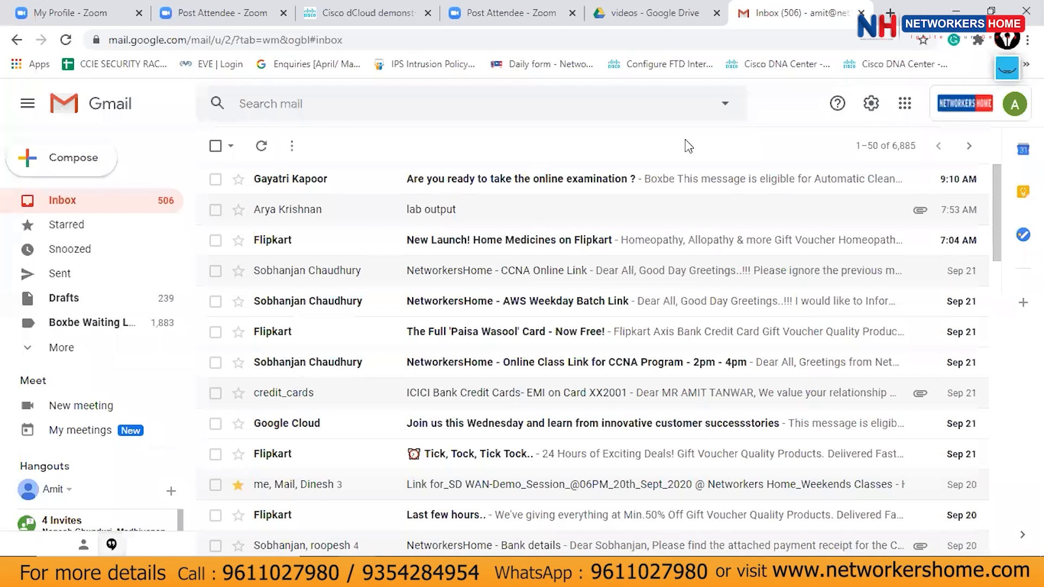
key(super+d)
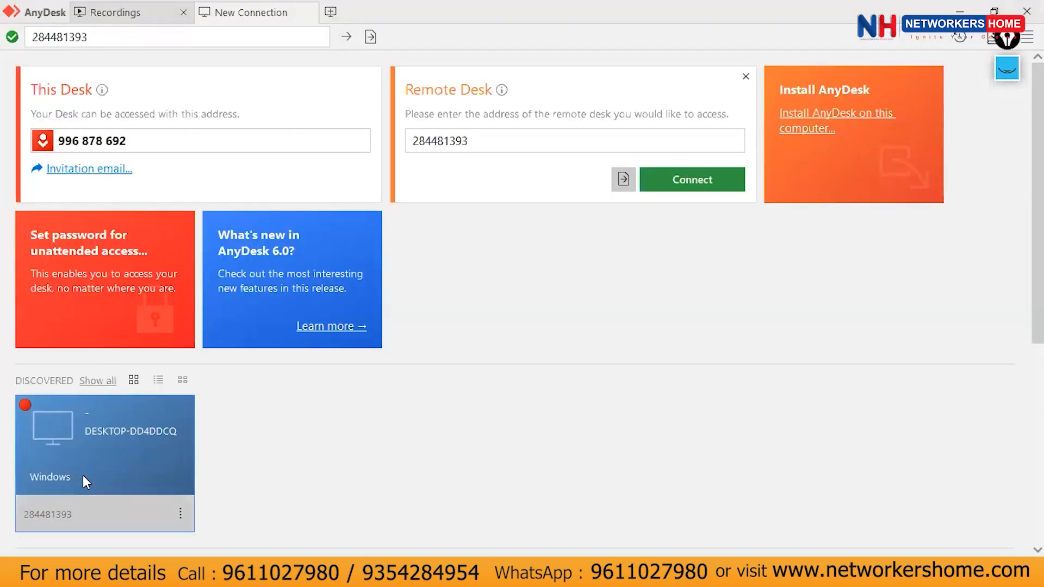
click(86, 482)
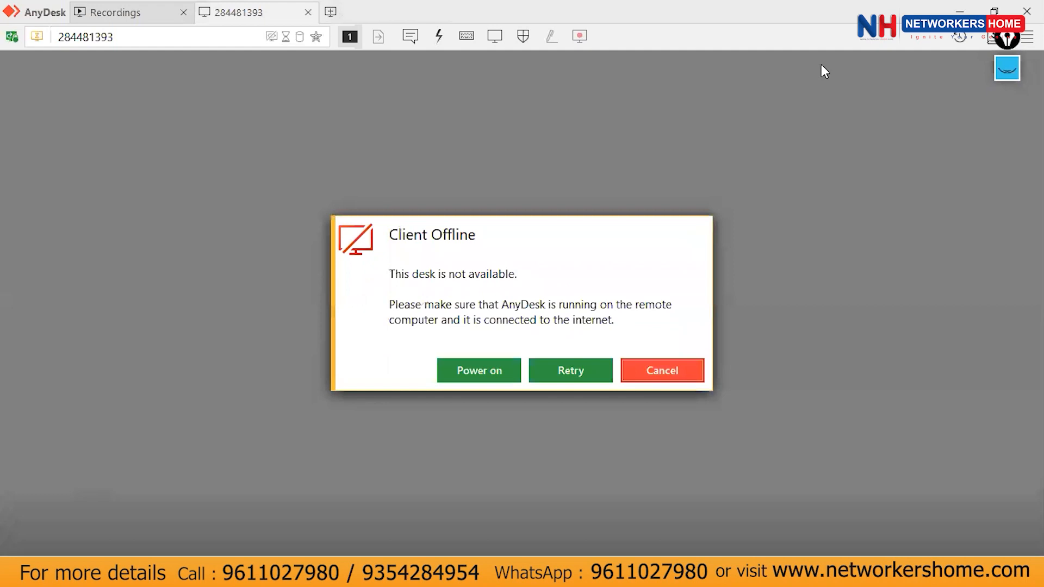
click(665, 369)
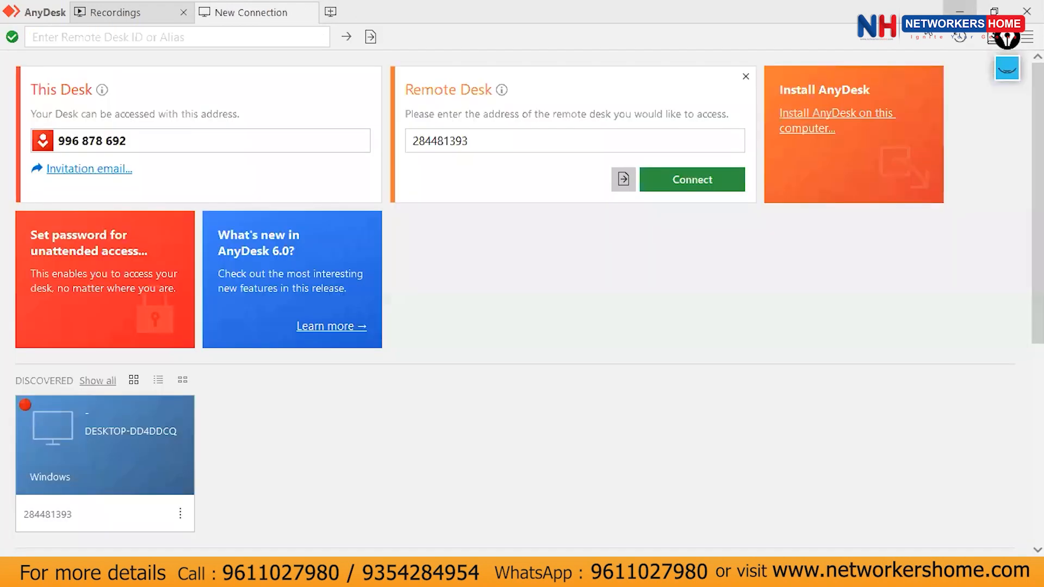
click(964, 9)
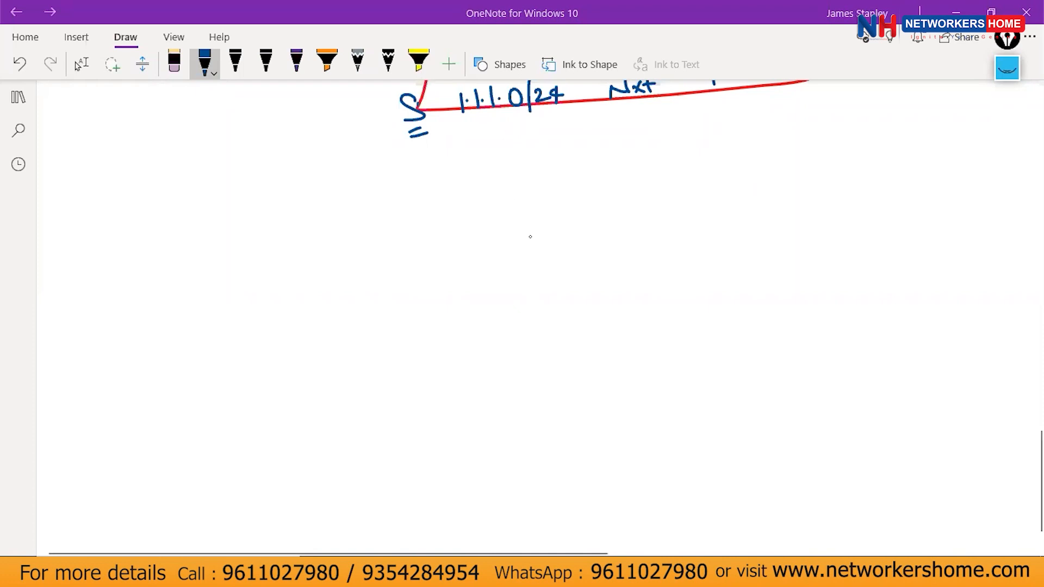
Sketch a P.A firewall box linked to a router circle.
drag(586, 251, 594, 318)
drag(587, 249, 668, 319)
drag(608, 310, 667, 321)
mouse_move(612, 263)
mouse_down()
mouse_move(613, 289)
mouse_move(616, 273)
mouse_move(638, 286)
mouse_move(239, 343)
mouse_up()
mouse_move(237, 315)
mouse_down()
mouse_move(205, 340)
mouse_move(237, 315)
mouse_move(204, 265)
mouse_move(252, 235)
mouse_up()
Add network stubs on the router labelled 1.1.1.0 and a second network.
mouse_move(155, 249)
mouse_down()
mouse_move(188, 231)
mouse_move(148, 223)
mouse_move(173, 214)
mouse_up()
click(155, 219)
click(167, 214)
click(180, 207)
drag(190, 192, 242, 199)
click(246, 190)
drag(250, 185, 259, 194)
click(263, 188)
mouse_move(265, 179)
mouse_down()
mouse_move(273, 192)
mouse_move(281, 178)
mouse_up()
click(279, 184)
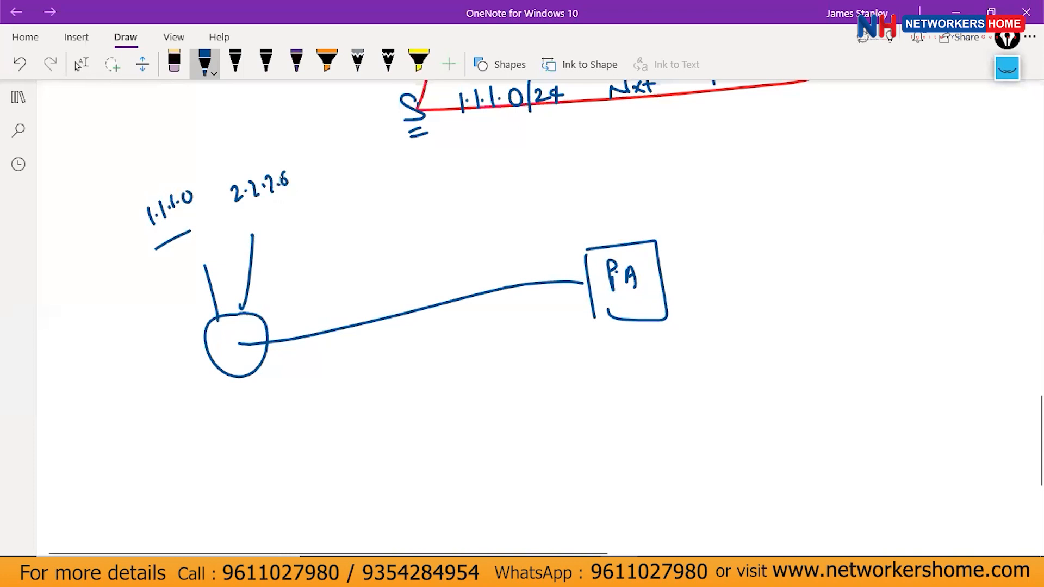
Draw a black router–firewall link labelled UP with a double underline.
drag(585, 257, 594, 316)
drag(276, 319, 286, 369)
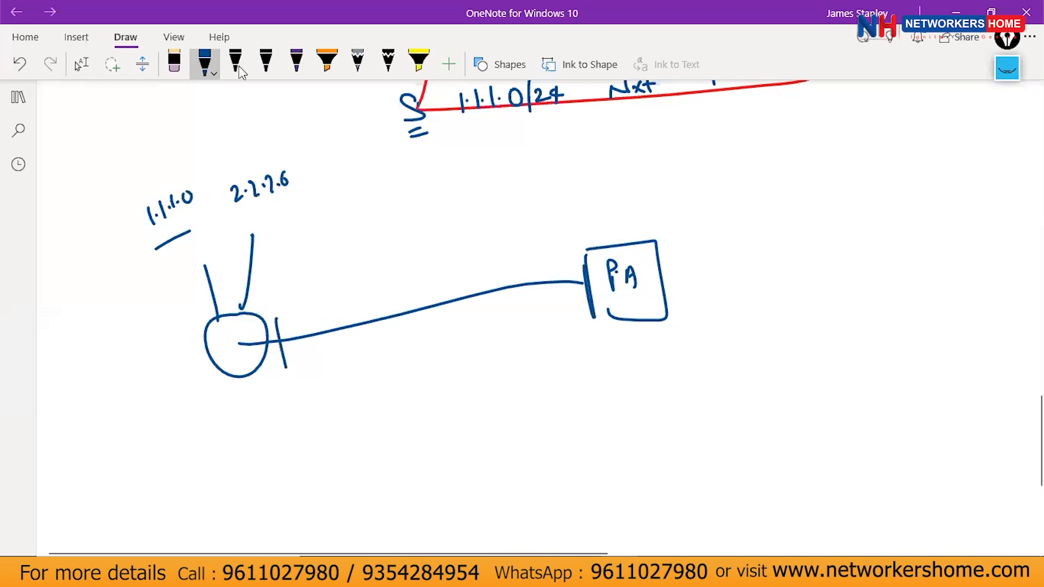
click(268, 65)
drag(281, 298, 288, 328)
mouse_move(285, 312)
mouse_down()
mouse_move(571, 261)
mouse_move(577, 272)
mouse_up()
drag(406, 220, 427, 223)
drag(430, 218, 433, 239)
drag(423, 247, 433, 245)
Add a box right of PA, an underlined lower UP, and arcs from both networks to it.
drag(684, 326, 697, 407)
mouse_move(690, 318)
mouse_down()
mouse_move(767, 309)
mouse_move(842, 422)
mouse_move(697, 423)
mouse_move(697, 403)
mouse_up()
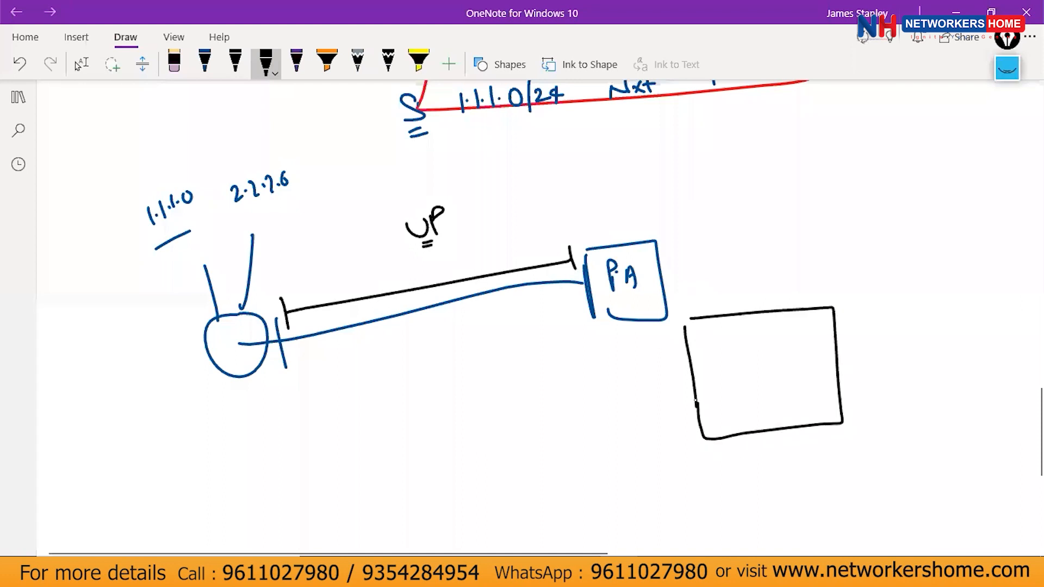
mouse_move(167, 163)
mouse_down()
mouse_move(128, 212)
mouse_move(166, 179)
mouse_up()
mouse_move(214, 157)
mouse_down()
mouse_move(211, 174)
mouse_move(231, 155)
mouse_up()
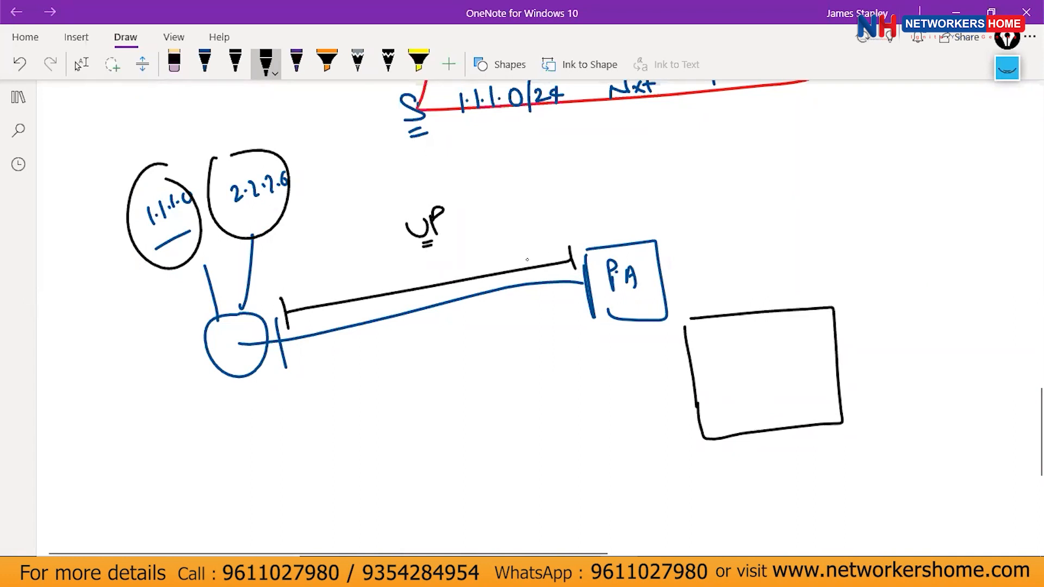
drag(398, 338, 437, 346)
drag(415, 383, 430, 382)
click(423, 388)
mouse_move(267, 158)
mouse_down()
mouse_move(702, 209)
mouse_move(750, 298)
mouse_move(769, 300)
mouse_up()
mouse_move(146, 236)
mouse_down()
mouse_move(464, 446)
mouse_move(743, 423)
mouse_up()
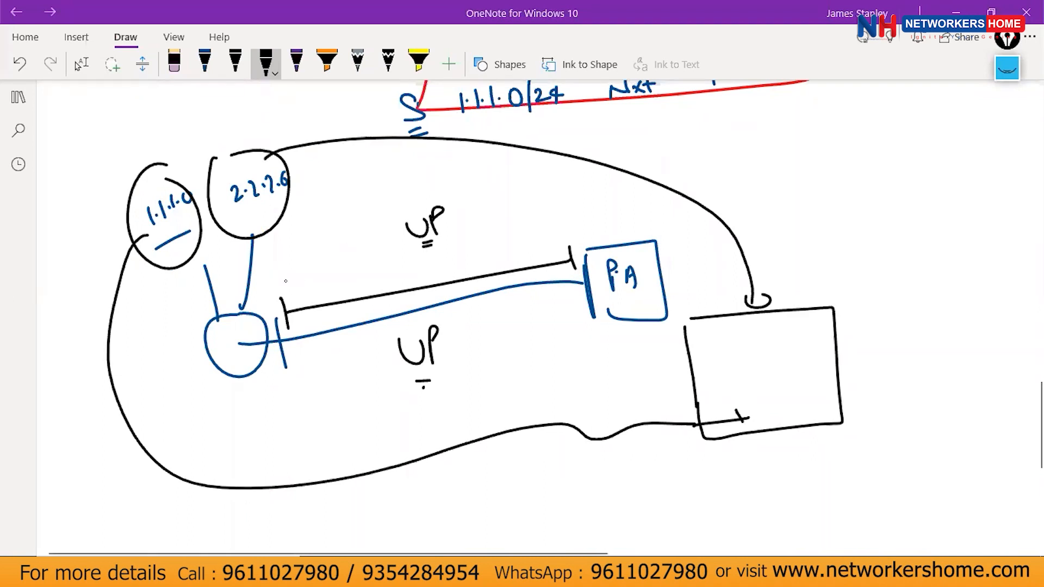
drag(262, 298, 273, 392)
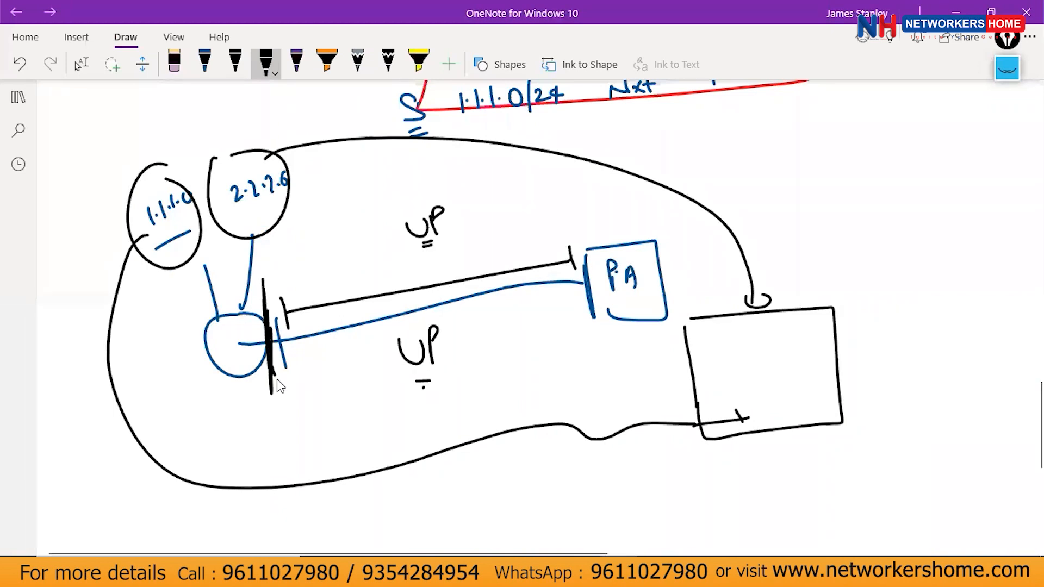
drag(120, 156, 154, 142)
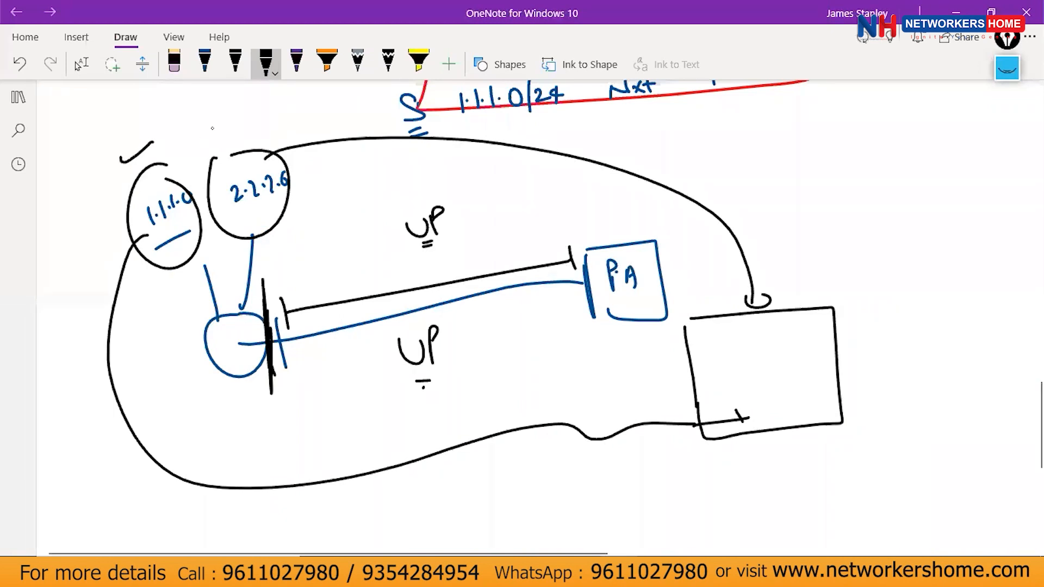
drag(214, 127, 246, 117)
Draw a new router circle below, add a note, and a black line from the 2.2.2.6 circle.
scroll(553, 229, down, 2)
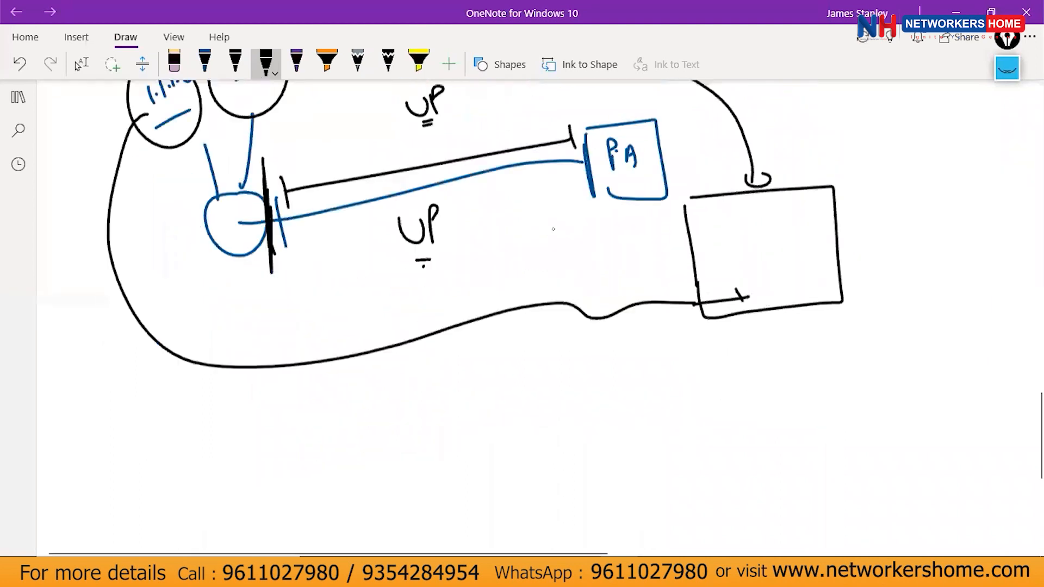
scroll(560, 221, down, 4)
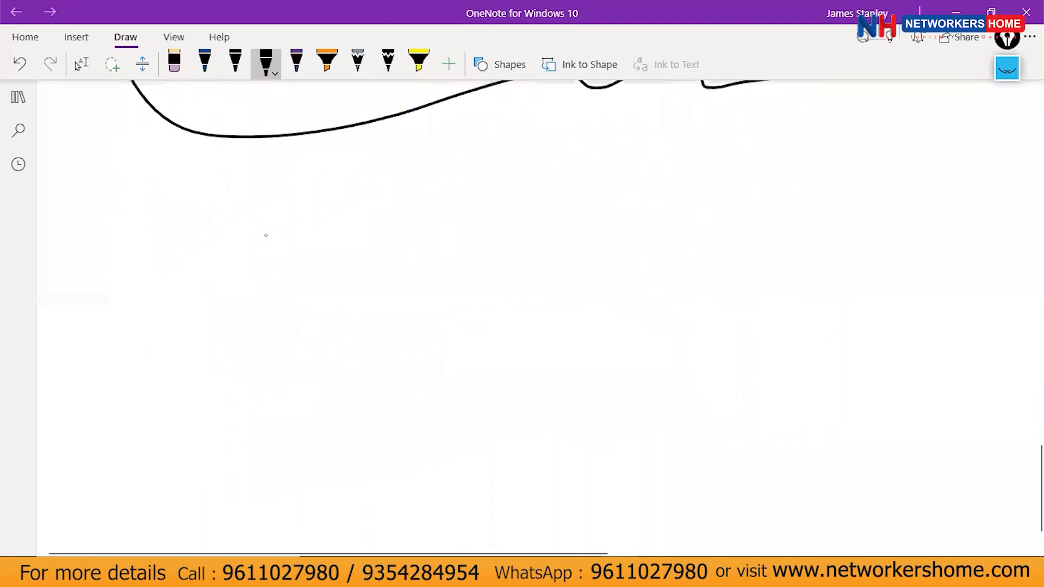
drag(232, 223, 212, 228)
drag(219, 264, 233, 218)
drag(268, 235, 564, 212)
scroll(380, 245, up, 5)
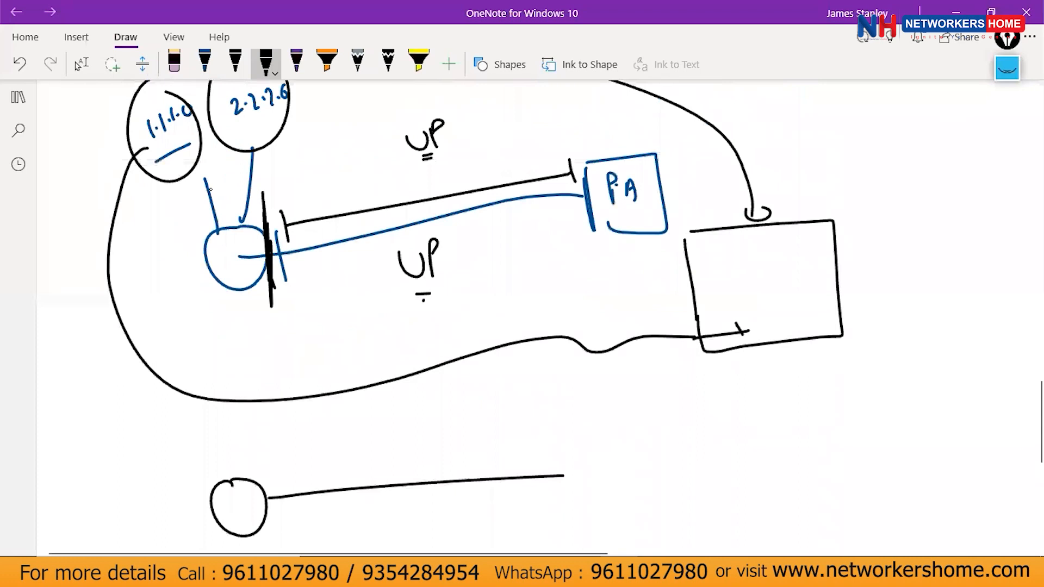
mouse_move(196, 358)
mouse_down()
mouse_move(212, 342)
mouse_move(237, 355)
mouse_up()
drag(186, 149, 245, 189)
mouse_move(240, 136)
mouse_down()
mouse_move(265, 182)
mouse_move(246, 191)
mouse_up()
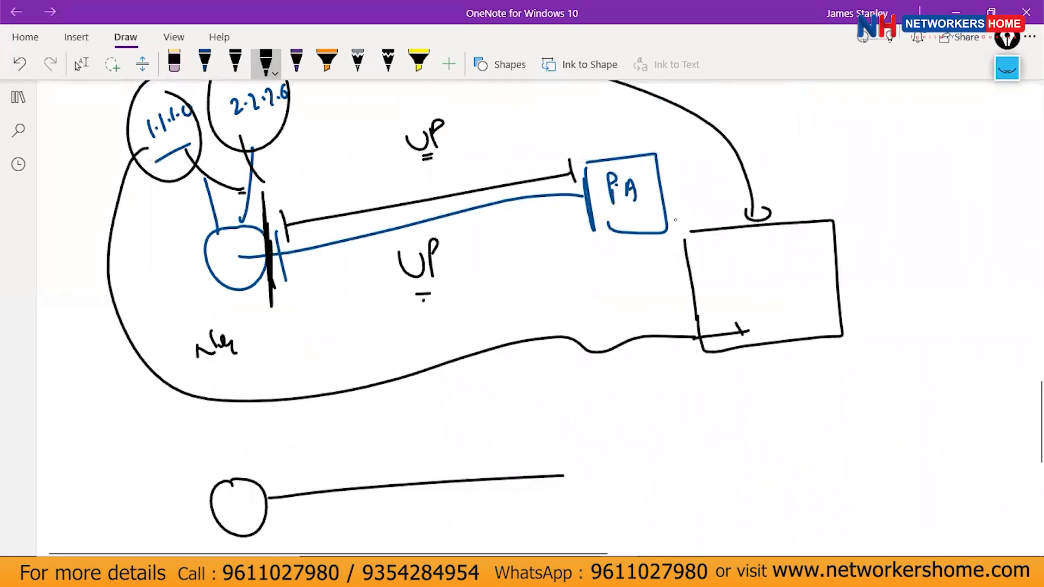
scroll(784, 217, down, 7)
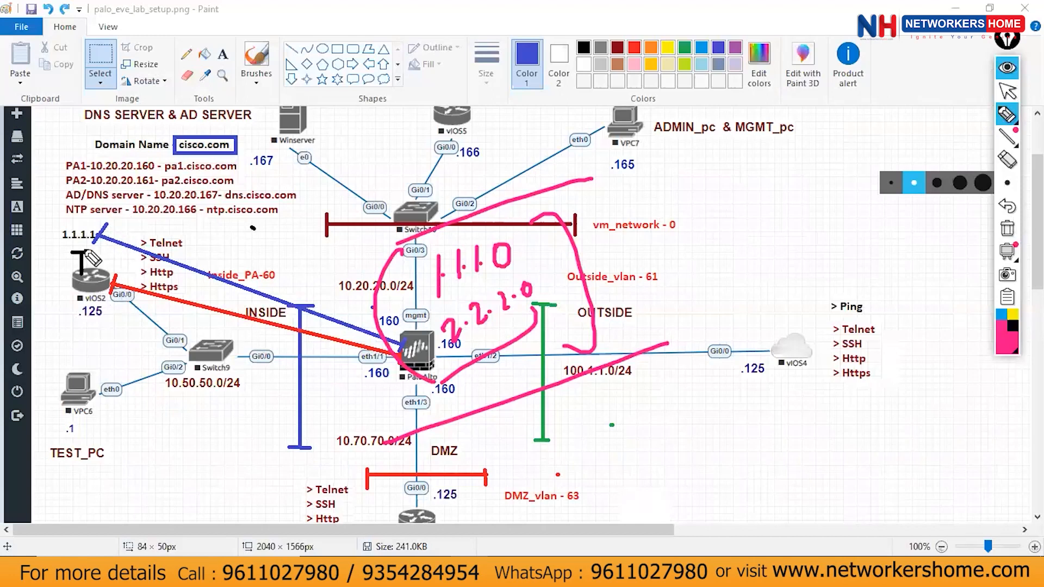
Circle the zones in pink ink and label INSIDE as OSPF, OUTSIDE as EIGRP, DMZ as RIP.
mouse_move(286, 422)
mouse_down()
mouse_move(403, 337)
mouse_move(154, 223)
mouse_move(138, 240)
mouse_up()
mouse_move(166, 273)
mouse_down()
mouse_move(172, 283)
mouse_move(166, 272)
mouse_up()
mouse_move(179, 265)
mouse_down()
mouse_move(182, 285)
mouse_move(208, 255)
mouse_up()
drag(206, 255, 223, 251)
mouse_move(819, 319)
mouse_down()
mouse_move(435, 341)
mouse_move(819, 371)
mouse_move(743, 309)
mouse_up()
mouse_move(638, 317)
mouse_down()
mouse_move(650, 337)
mouse_move(677, 348)
mouse_move(717, 309)
mouse_up()
drag(707, 310, 705, 334)
mouse_move(400, 397)
mouse_down()
mouse_move(375, 530)
mouse_move(396, 405)
mouse_move(384, 401)
mouse_up()
mouse_move(389, 460)
mouse_down()
mouse_move(390, 479)
mouse_move(409, 478)
mouse_up()
drag(414, 468, 420, 439)
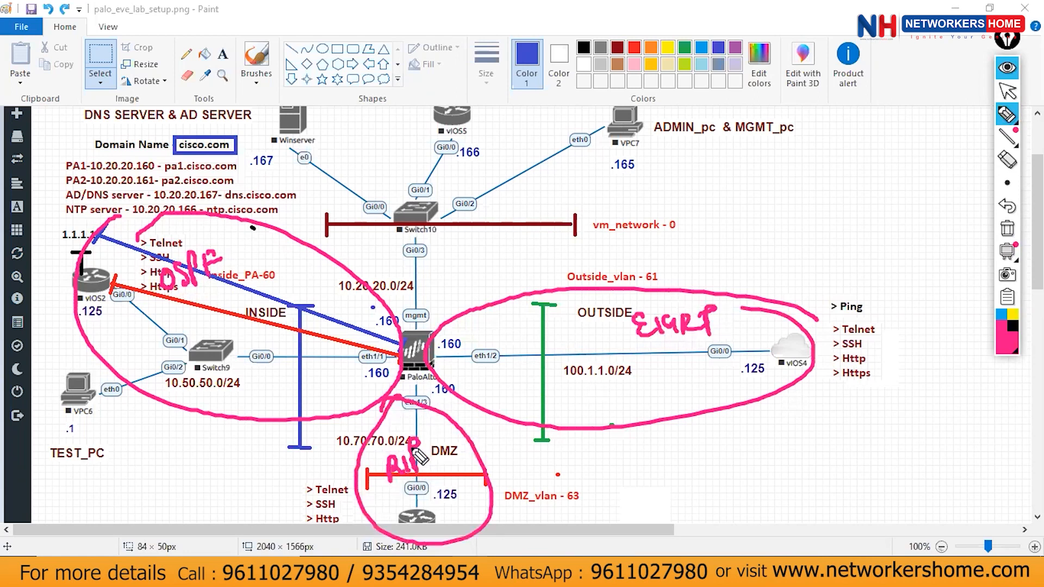
Switch the annotation pen's ink colour to green.
click(1007, 115)
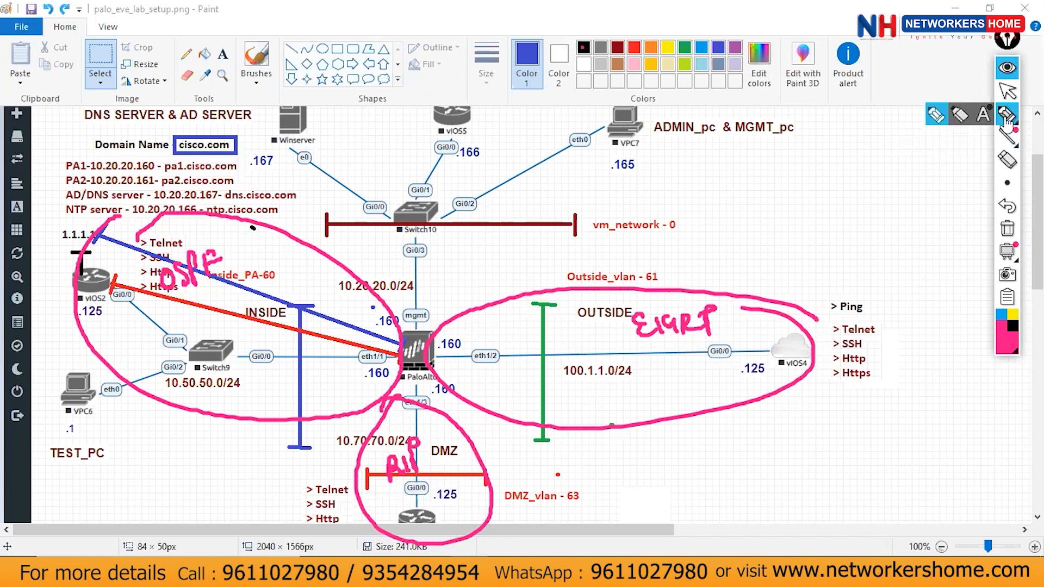
click(1009, 345)
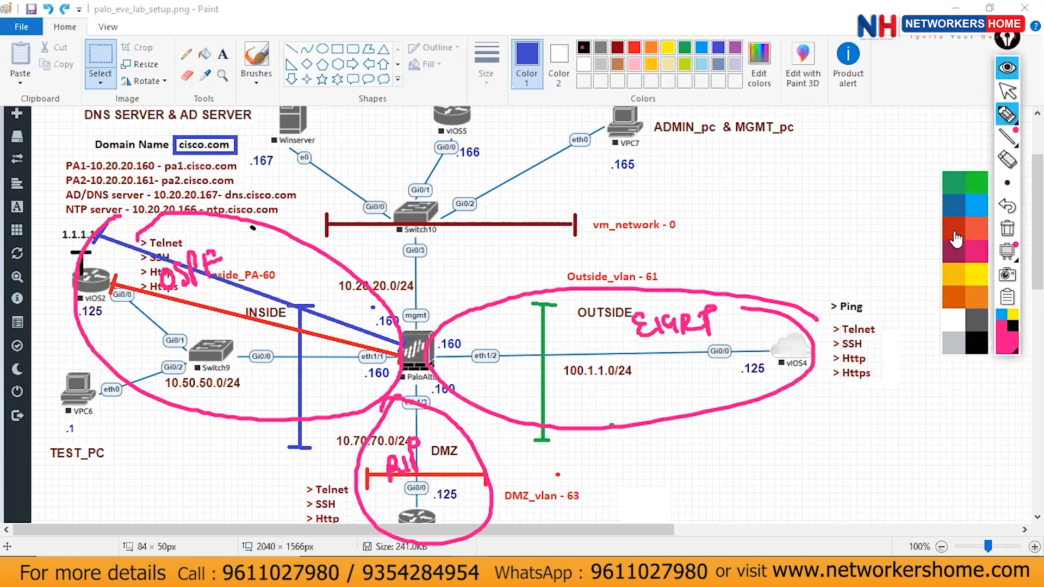
click(963, 184)
Draw green brackets and arrows around the PaloAlto firewall and a line from Gi0/3 to mgmt.
mouse_move(359, 334)
mouse_down()
mouse_move(472, 330)
mouse_move(457, 339)
mouse_up()
drag(367, 323, 365, 336)
drag(450, 370, 423, 415)
mouse_move(373, 376)
mouse_down()
mouse_move(407, 412)
mouse_move(399, 422)
mouse_up()
drag(380, 362, 363, 386)
drag(423, 315, 425, 256)
drag(419, 293, 433, 297)
Write 'Redistribution' in green beside Switch10 and box it down to Gi0/3.
mouse_move(454, 203)
mouse_down()
mouse_move(455, 253)
mouse_move(499, 238)
mouse_move(502, 193)
mouse_move(512, 234)
mouse_up()
drag(530, 215, 519, 234)
mouse_move(539, 193)
mouse_down()
mouse_move(538, 233)
mouse_move(549, 210)
mouse_up()
drag(552, 217, 575, 223)
mouse_move(579, 180)
mouse_down()
mouse_move(598, 215)
mouse_move(646, 192)
mouse_move(664, 211)
mouse_up()
mouse_move(658, 158)
mouse_down()
mouse_move(699, 163)
mouse_move(688, 238)
mouse_up()
drag(432, 189, 457, 279)
drag(434, 190, 661, 156)
mouse_move(427, 280)
mouse_down()
mouse_move(509, 274)
mouse_move(687, 233)
mouse_up()
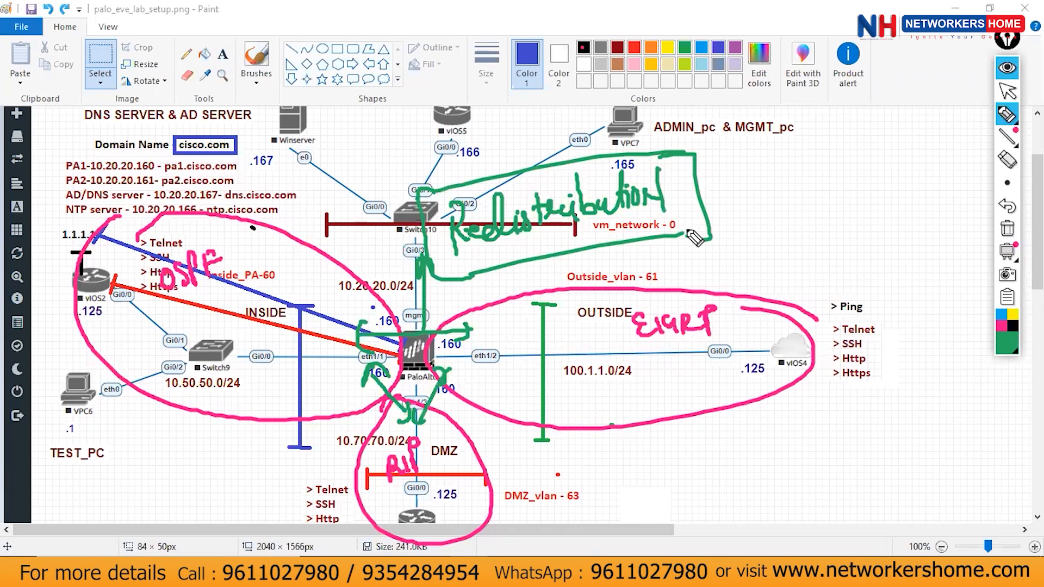
Underline the OSPF, EIGRP and RIP zone labels in green.
drag(150, 310, 248, 273)
drag(625, 344, 721, 343)
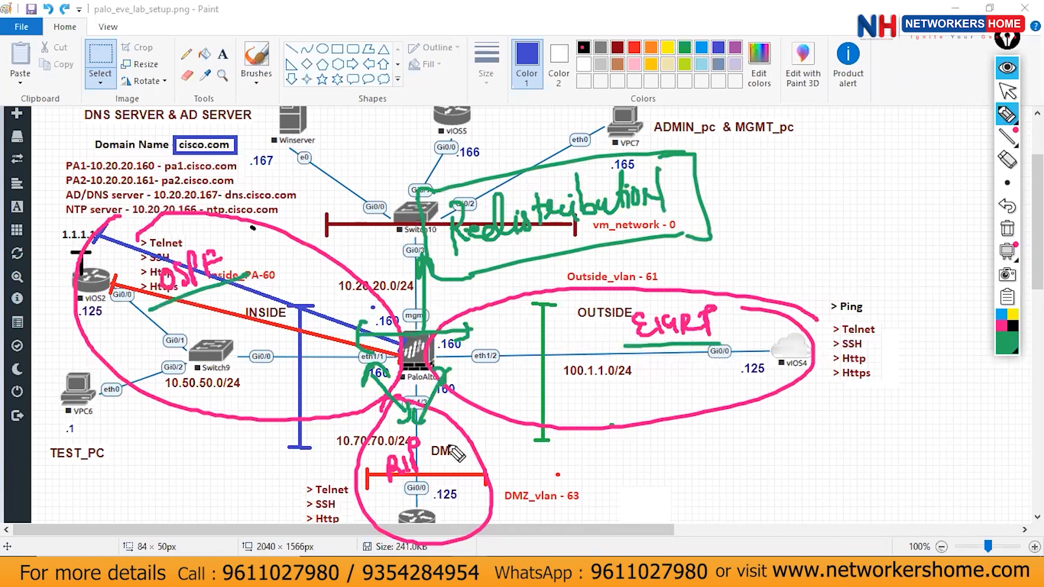
drag(355, 489, 461, 483)
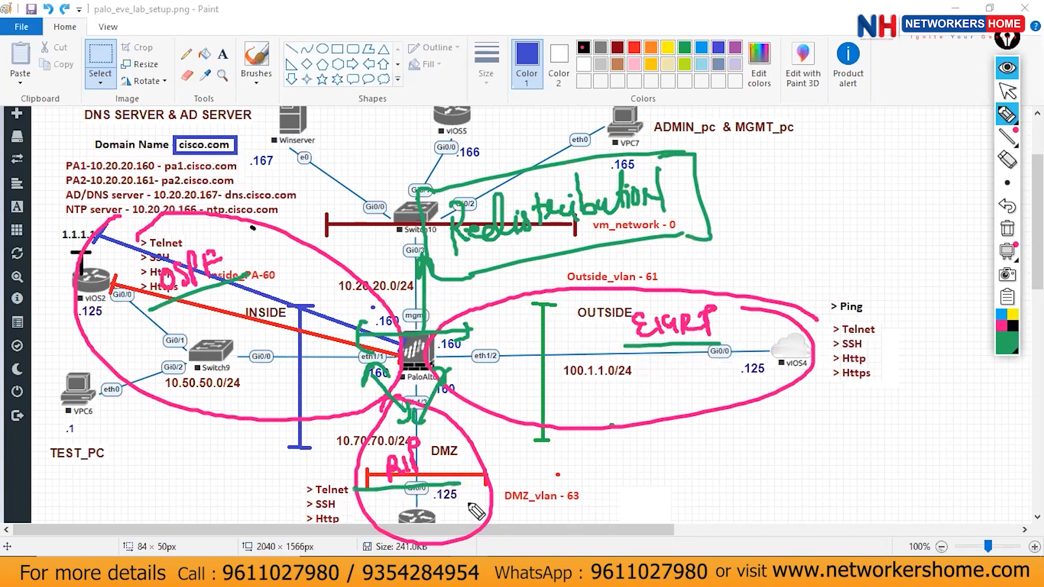
Retrace the green firewall bracket and add an arrow toward the DMZ.
drag(359, 321, 363, 385)
drag(359, 334, 474, 326)
drag(467, 308, 469, 349)
mouse_move(363, 309)
mouse_down()
mouse_move(363, 353)
mouse_move(406, 426)
mouse_up()
drag(368, 371, 415, 394)
mouse_move(449, 374)
mouse_down()
mouse_move(420, 425)
mouse_move(441, 432)
mouse_up()
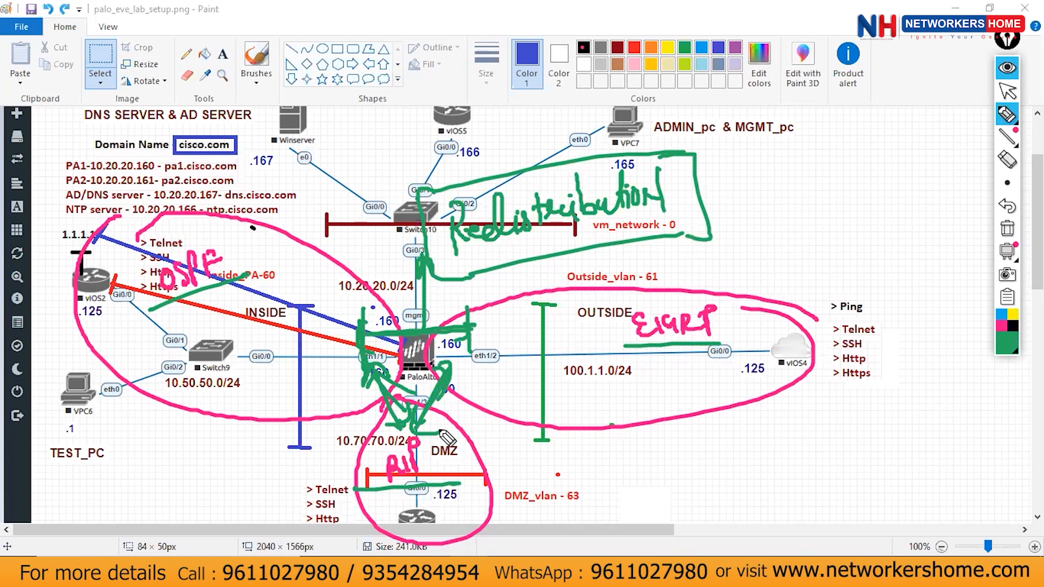
Write a green note at the top right with 'Def' below it.
mouse_move(787, 63)
mouse_down()
mouse_move(776, 88)
mouse_move(797, 85)
mouse_up()
drag(791, 74, 832, 77)
drag(835, 48, 846, 86)
drag(832, 60, 865, 56)
mouse_move(812, 131)
mouse_down()
mouse_move(813, 153)
mouse_move(849, 153)
mouse_up()
drag(858, 99, 867, 171)
Write and circle OSPF and RIP notes below Def, then start a note beside the Telnet list.
drag(832, 204, 832, 205)
mouse_move(848, 202)
mouse_down()
mouse_move(841, 221)
mouse_move(852, 222)
mouse_up()
mouse_move(853, 203)
mouse_down()
mouse_move(865, 218)
mouse_move(876, 191)
mouse_up()
click(865, 192)
drag(851, 256, 852, 275)
drag(850, 255, 870, 273)
drag(876, 252, 876, 274)
drag(874, 250, 878, 261)
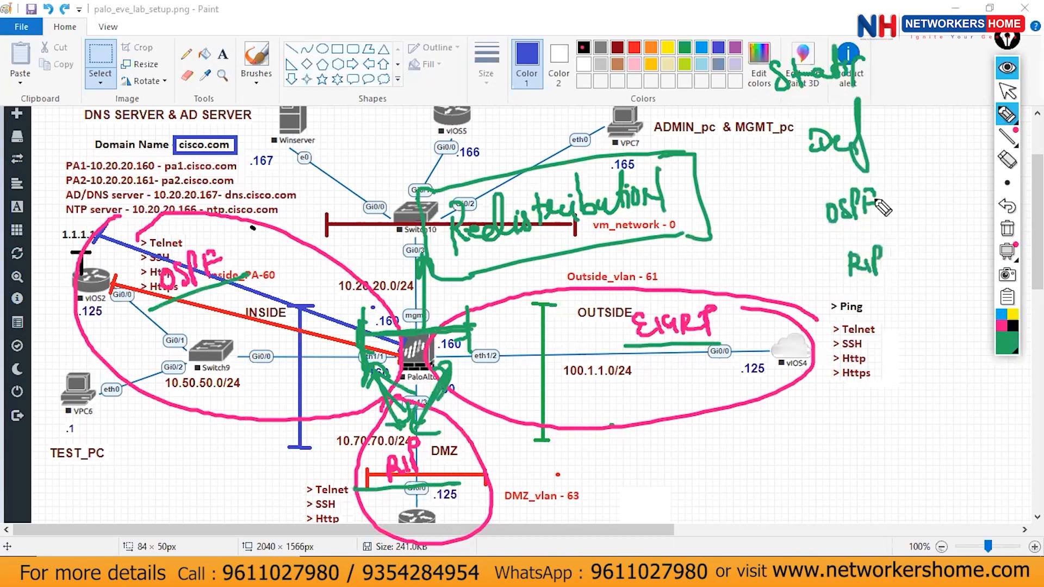
drag(866, 204, 875, 202)
drag(847, 182, 869, 177)
drag(882, 253, 875, 240)
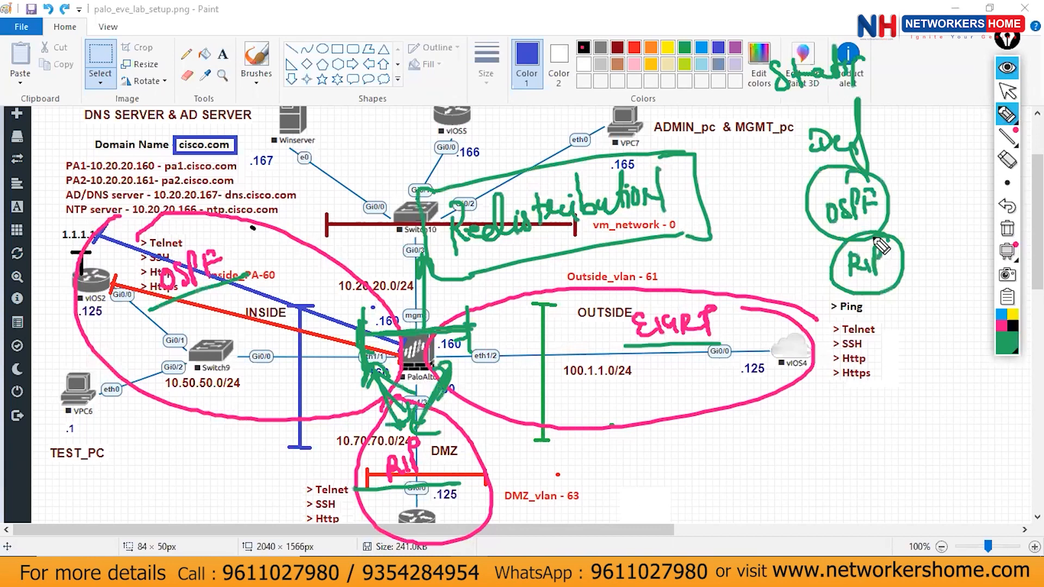
mouse_move(864, 348)
mouse_down()
mouse_move(877, 380)
mouse_move(925, 375)
mouse_up()
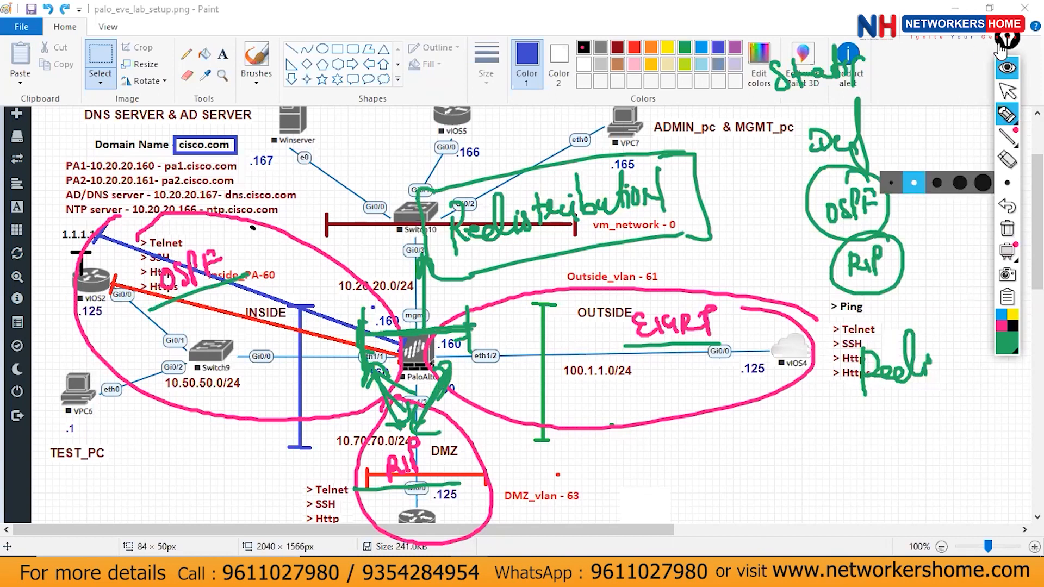
Clear all hand-drawn ink from the diagram, then open and close the Wi-Fi network list.
click(1007, 67)
click(926, 572)
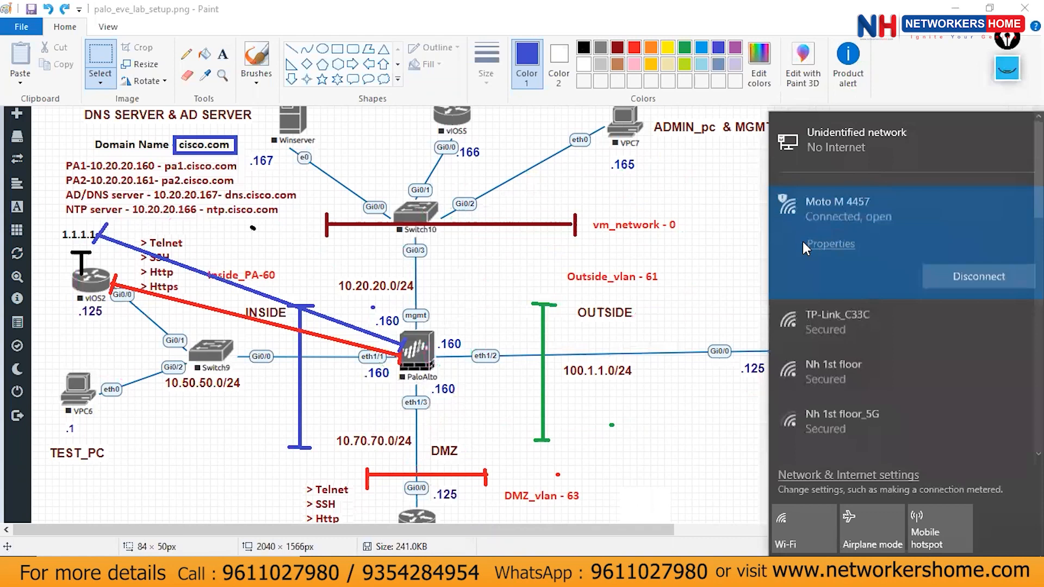
click(689, 247)
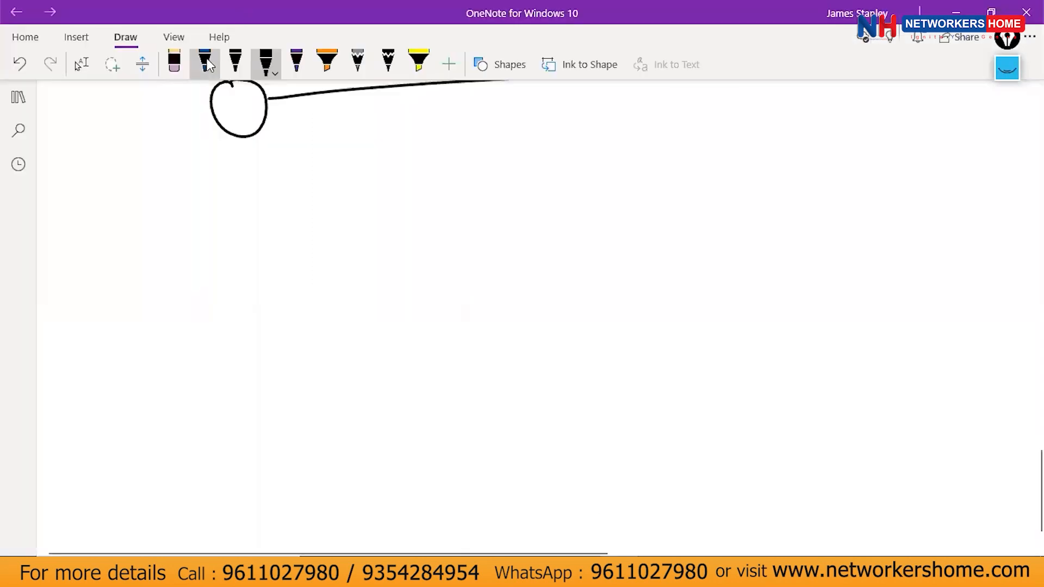
In OneNote, write and circle NAT and E in blue ink with an arrow out from E.
click(205, 63)
mouse_move(235, 237)
mouse_down()
mouse_move(276, 263)
mouse_move(263, 215)
mouse_up()
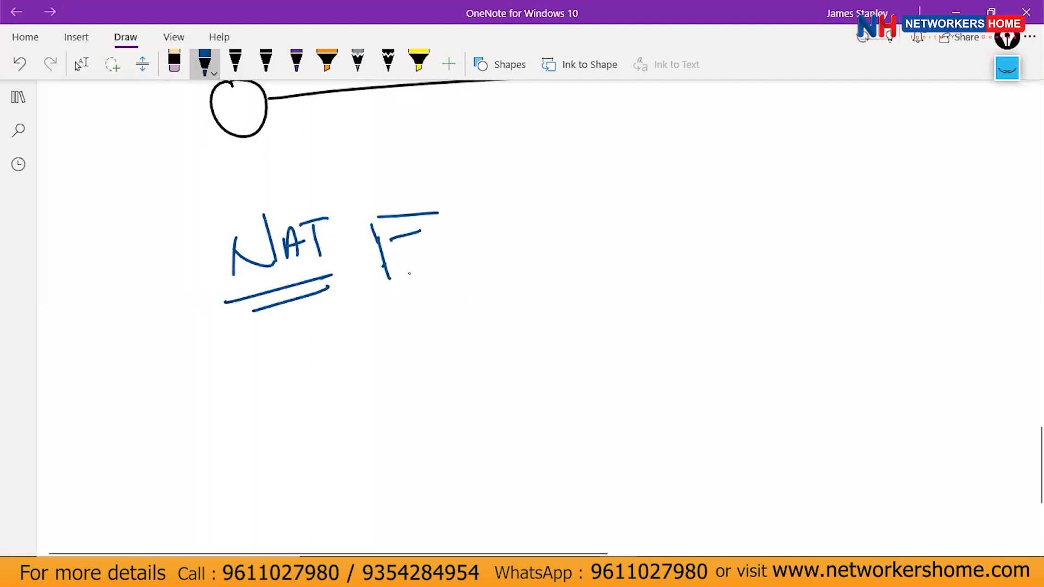
drag(391, 281, 443, 245)
drag(307, 179, 322, 166)
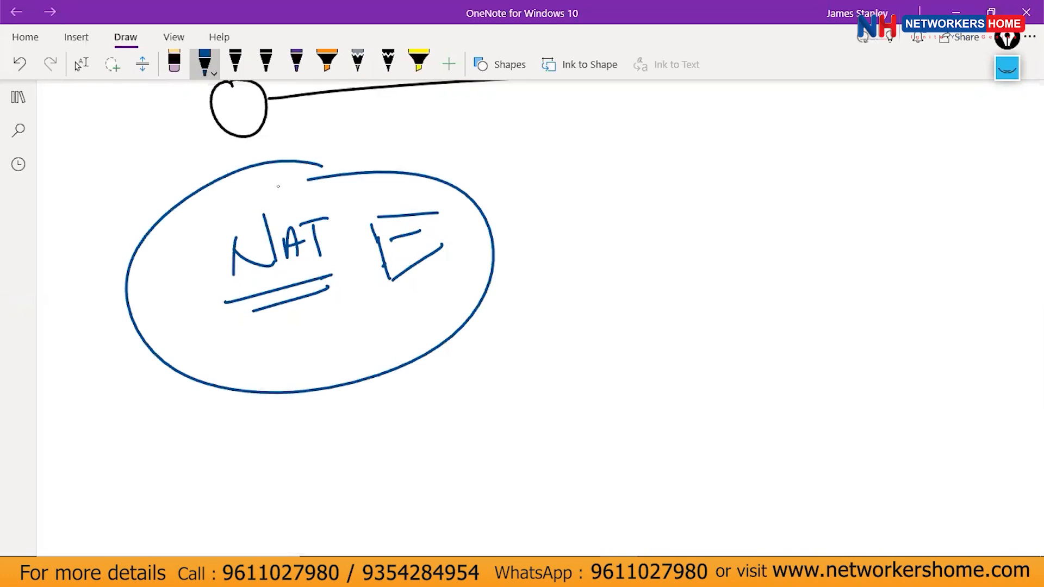
drag(455, 232, 571, 223)
drag(563, 215, 571, 235)
Write a boxed second NAT that branches into two circled labels.
mouse_move(609, 235)
mouse_down()
mouse_move(635, 230)
mouse_move(629, 195)
mouse_up()
drag(642, 231, 662, 225)
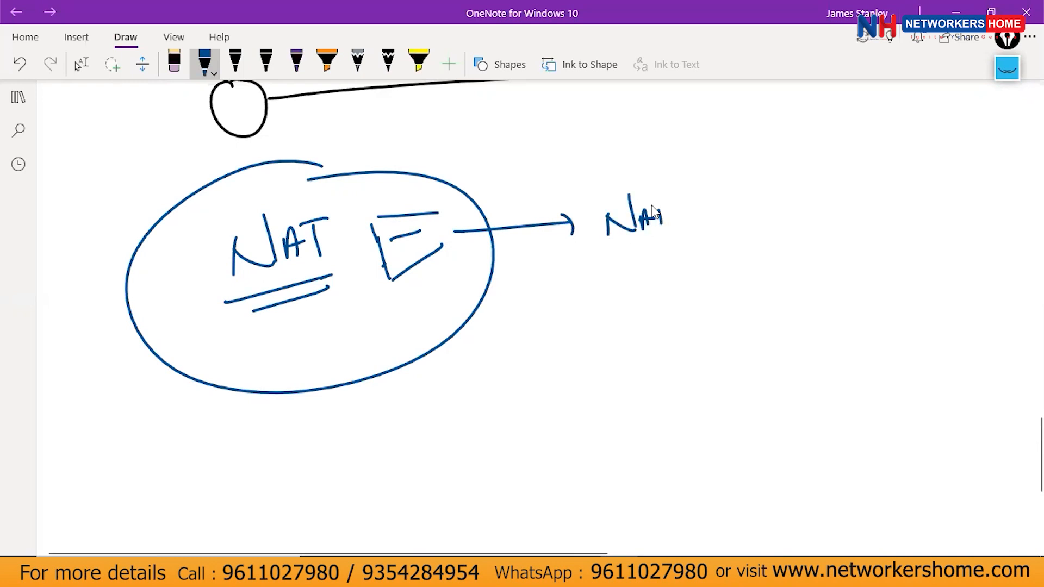
drag(670, 178, 663, 170)
mouse_move(685, 193)
mouse_down()
mouse_move(751, 177)
mouse_move(761, 214)
mouse_up()
mouse_move(764, 176)
mouse_down()
mouse_move(773, 146)
mouse_move(804, 156)
mouse_up()
mouse_move(781, 206)
mouse_down()
mouse_move(796, 227)
mouse_move(825, 223)
mouse_up()
drag(766, 254, 796, 246)
mouse_move(721, 132)
mouse_down()
mouse_move(711, 135)
mouse_move(732, 154)
mouse_up()
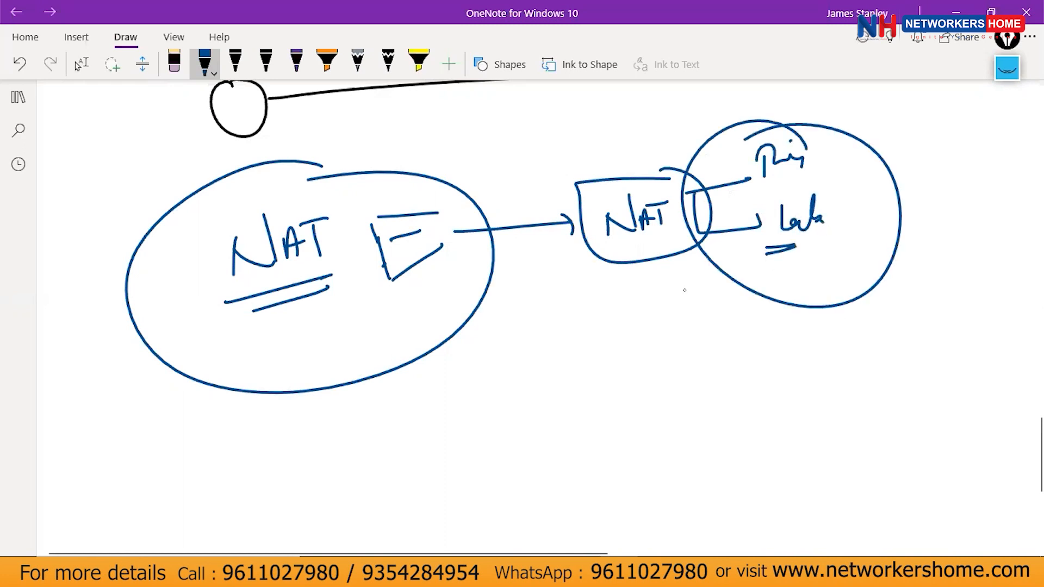
Draw a purple arrow up to the labels circle, then scroll down the page.
click(177, 60)
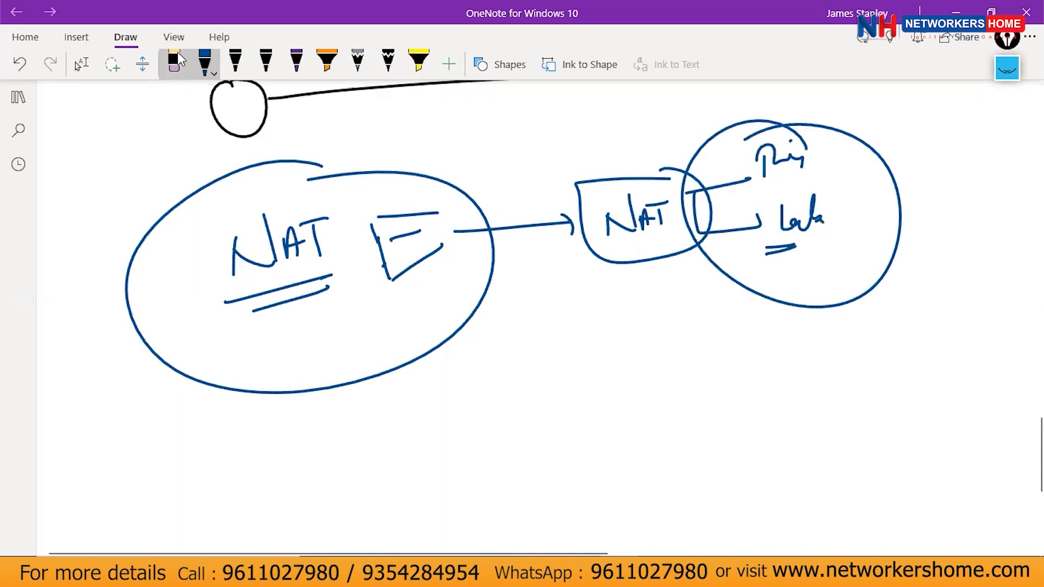
click(296, 62)
mouse_move(692, 351)
mouse_down()
mouse_move(759, 274)
mouse_move(768, 280)
mouse_up()
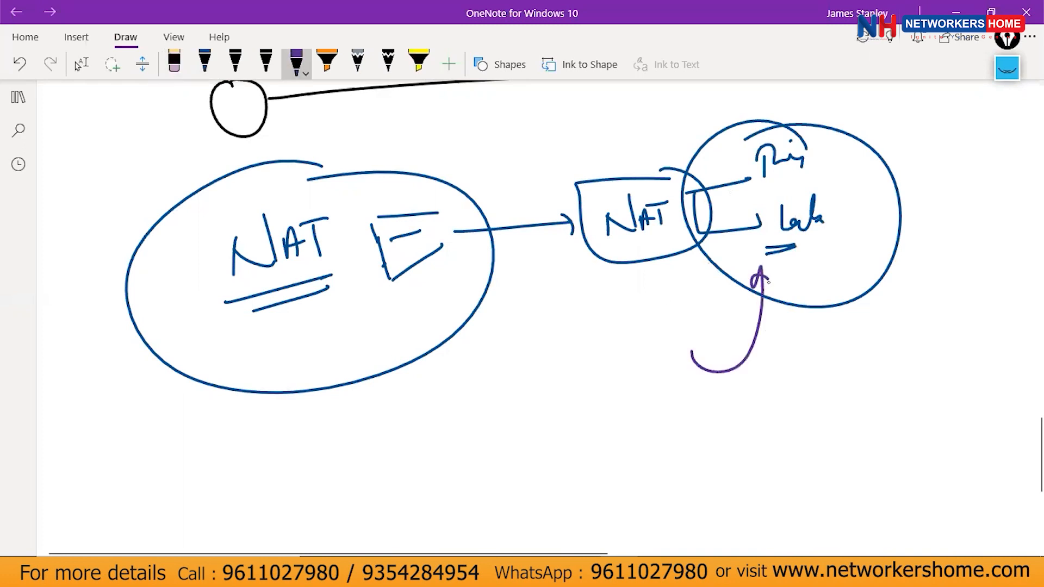
scroll(522, 315, down, 1)
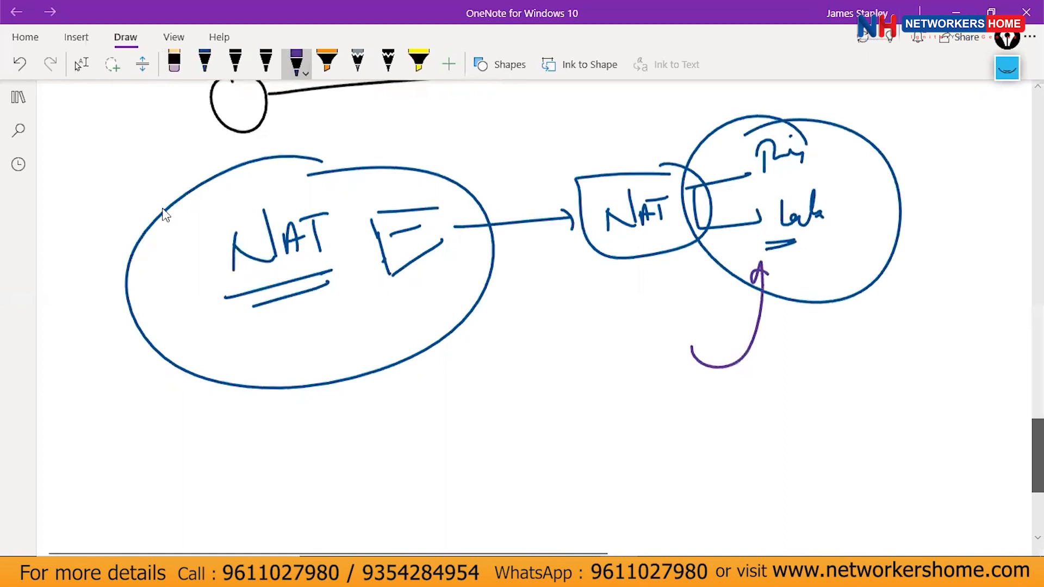
scroll(359, 185, down, 5)
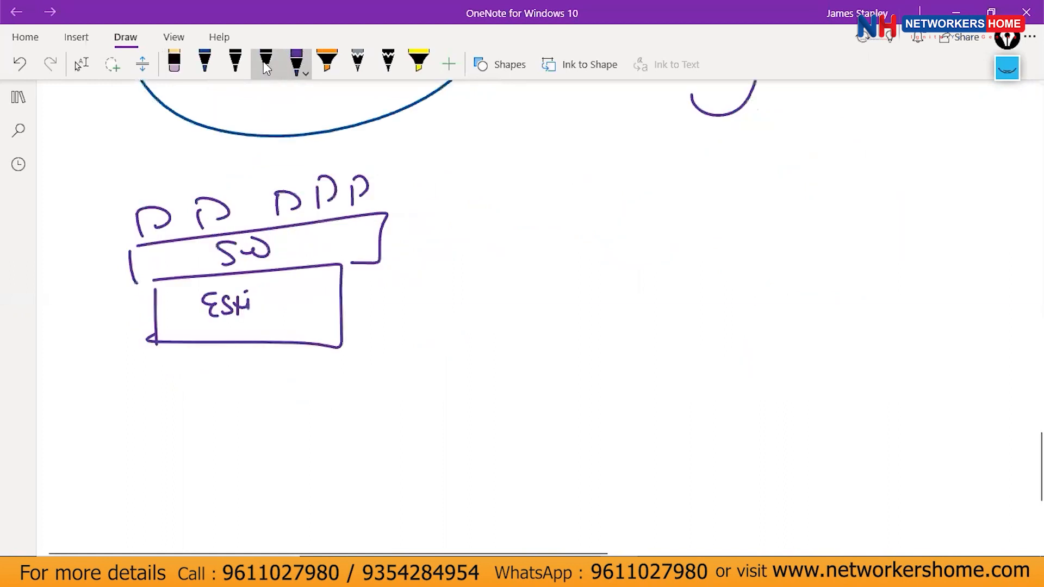
Pick the black pen in OneNote, then Alt+Tab back to the Paint diagram.
click(266, 65)
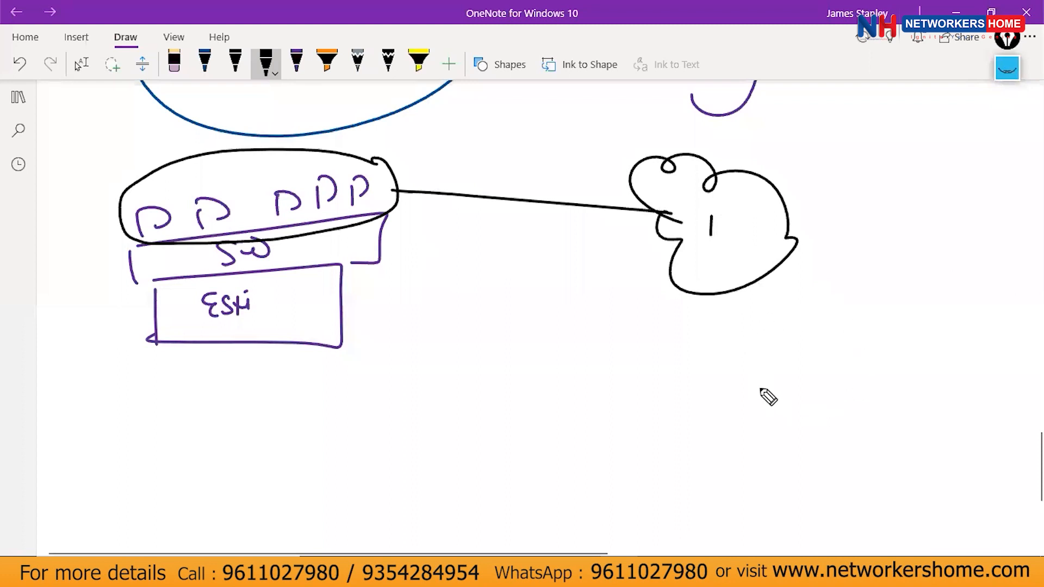
key(alt+Tab)
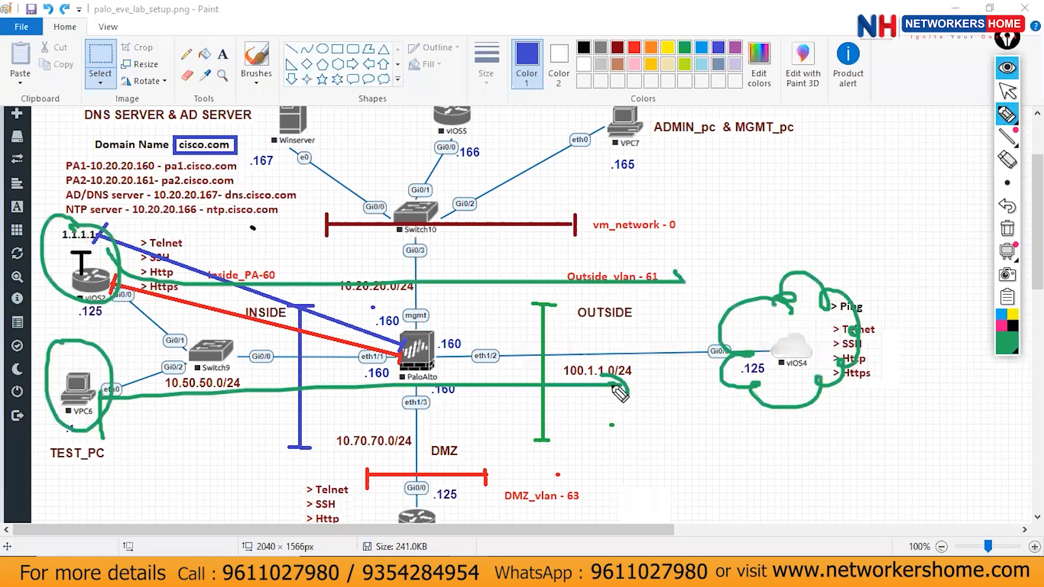
Draw a green arrow toward the vIOS4 cloud with an 8.8.8.8 note, then clear it.
drag(596, 384, 679, 385)
drag(667, 377, 670, 399)
mouse_move(793, 425)
mouse_down()
mouse_move(793, 440)
mouse_move(806, 429)
mouse_up()
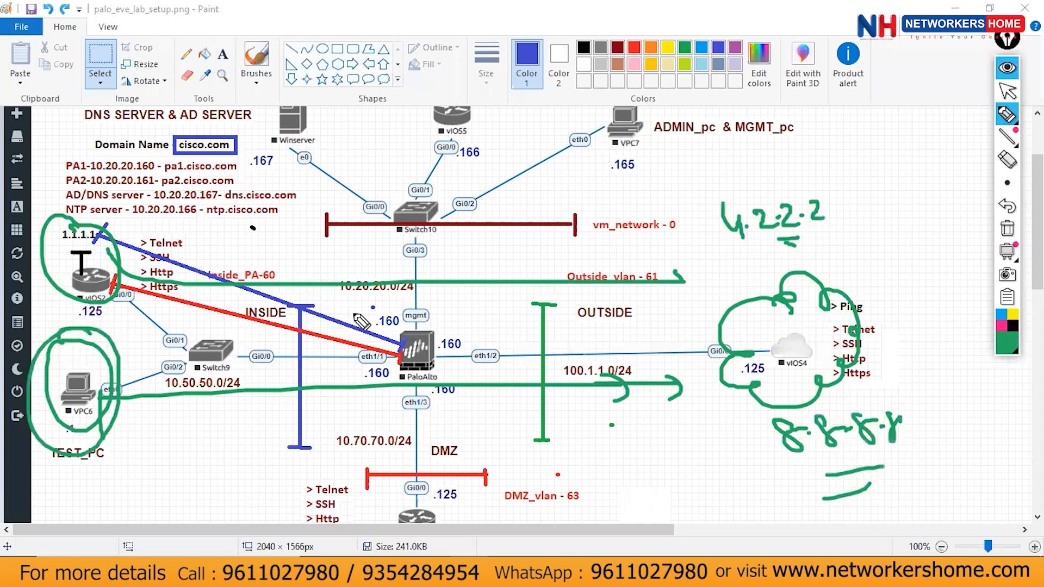
click(1007, 228)
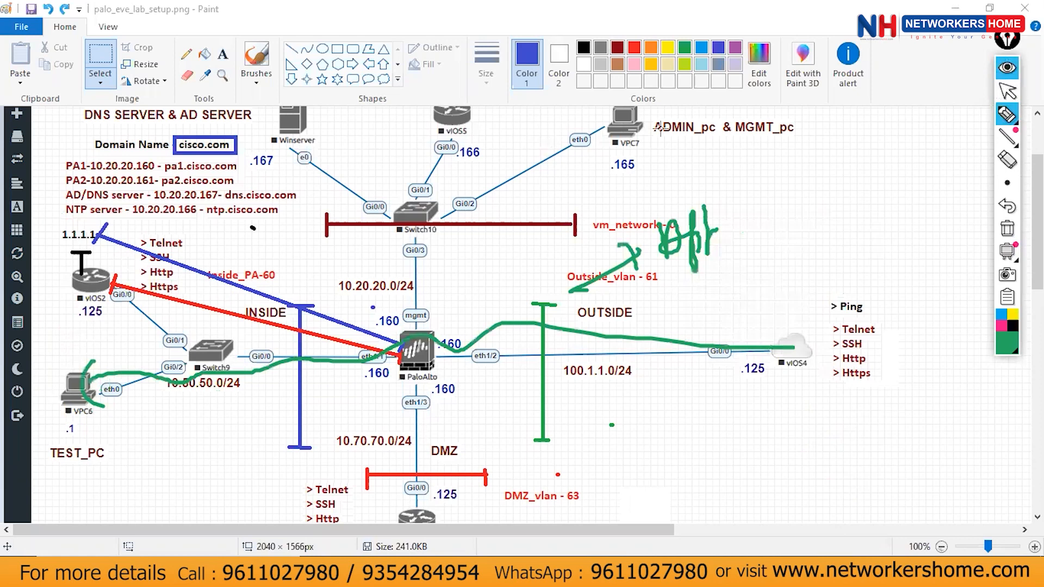
click(1009, 226)
Draw a green circled 2 beside ADMIN_pc and a line beside the vIOS4 cloud.
drag(723, 164, 752, 188)
drag(728, 147, 733, 141)
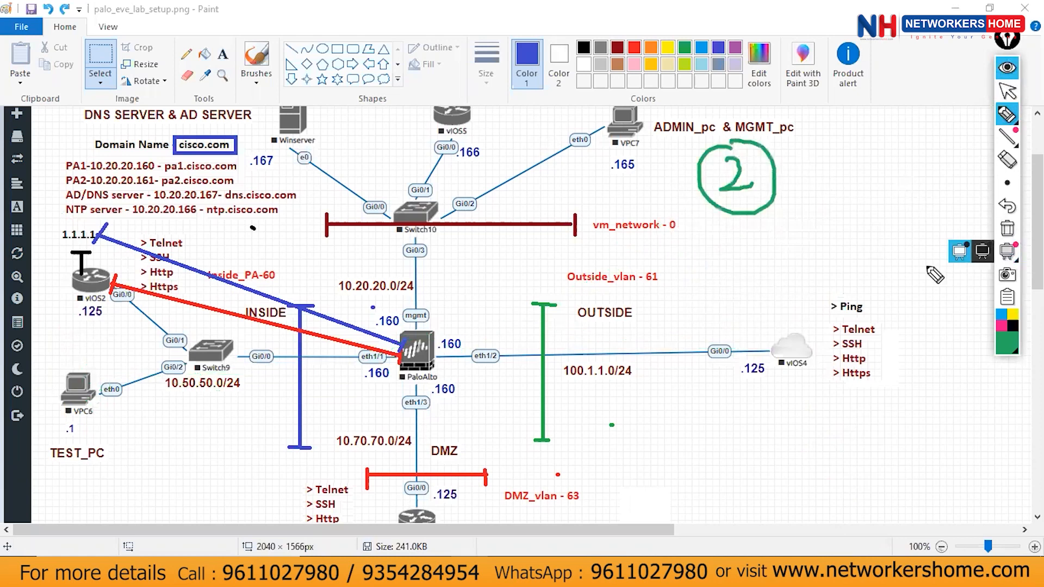
mouse_move(795, 344)
mouse_down()
mouse_move(818, 349)
mouse_move(646, 326)
mouse_up()
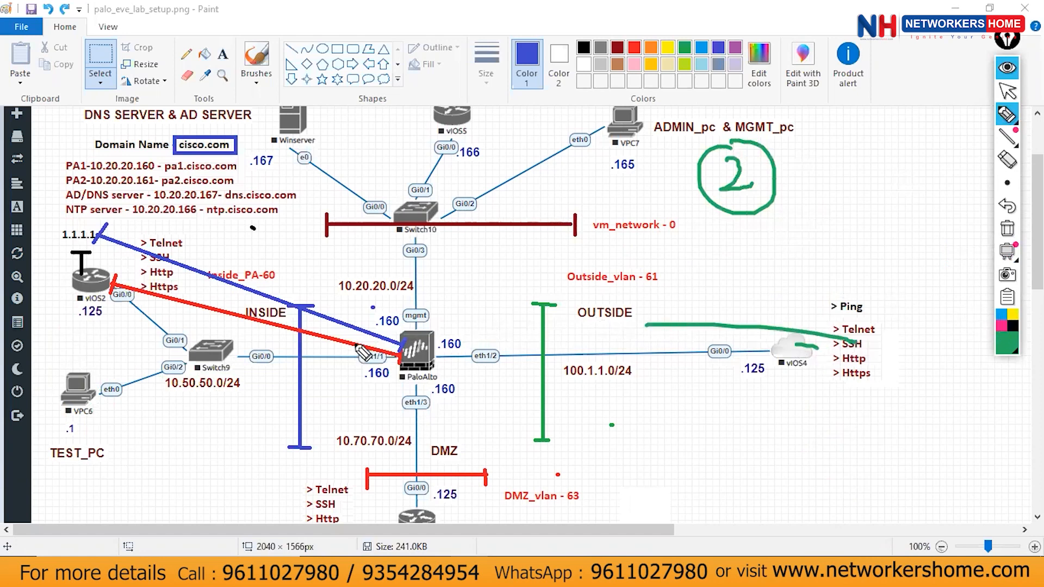